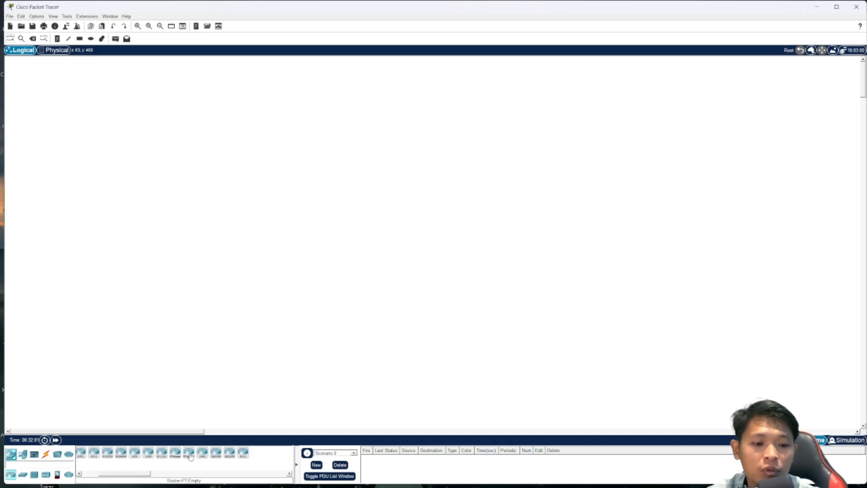
# Place five Router-PT devices across the workspace and stagger them in a zigzag row
pyautogui.moveTo(176, 457); pyautogui.dragTo(113, 179)
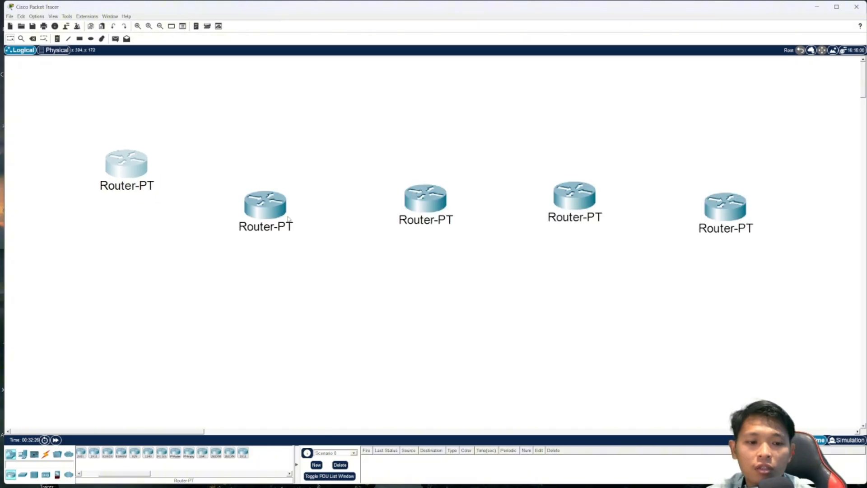
pyautogui.moveTo(269, 215); pyautogui.dragTo(270, 288)
pyautogui.moveTo(418, 202); pyautogui.dragTo(425, 175)
pyautogui.moveTo(575, 195); pyautogui.dragTo(568, 268)
pyautogui.moveTo(726, 205); pyautogui.dragTo(722, 166)
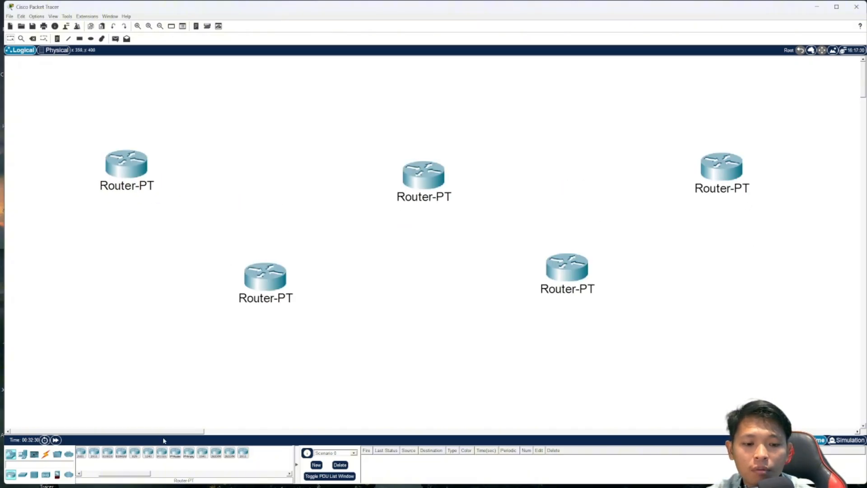
# Connect the five routers in a chain from first to last using the automatic connection type
pyautogui.click(45, 454)
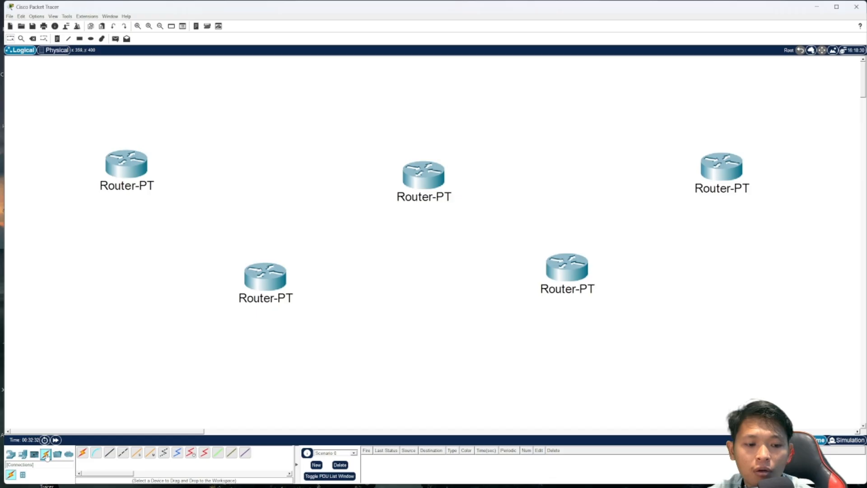
pyautogui.click(82, 452)
pyautogui.click(124, 167)
pyautogui.click(258, 276)
pyautogui.click(278, 273)
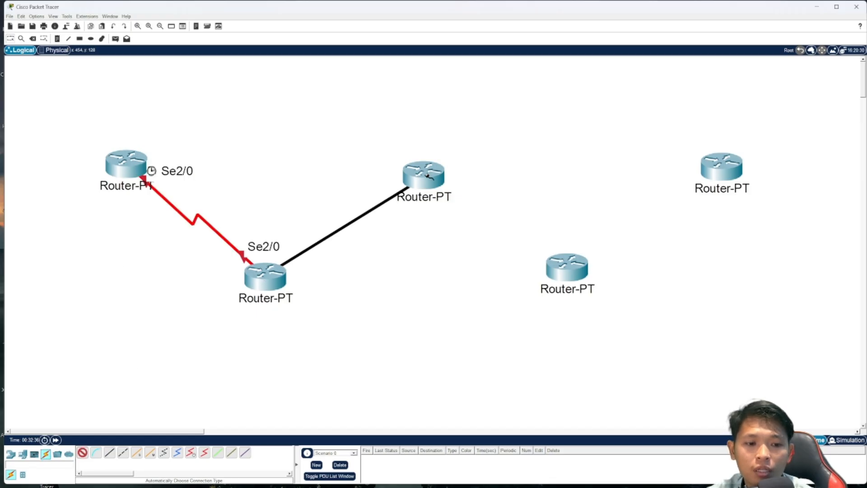
pyautogui.click(422, 176)
pyautogui.click(424, 176)
pyautogui.click(566, 266)
pyautogui.click(567, 268)
pyautogui.click(722, 167)
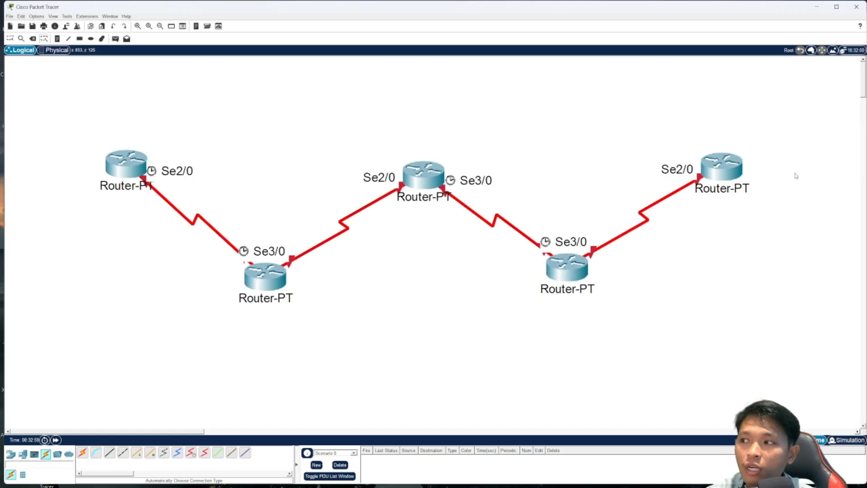
# Place a Switch-PT below the first router and paste copies so each of the five routers has one beneath it
pyautogui.click(11, 454)
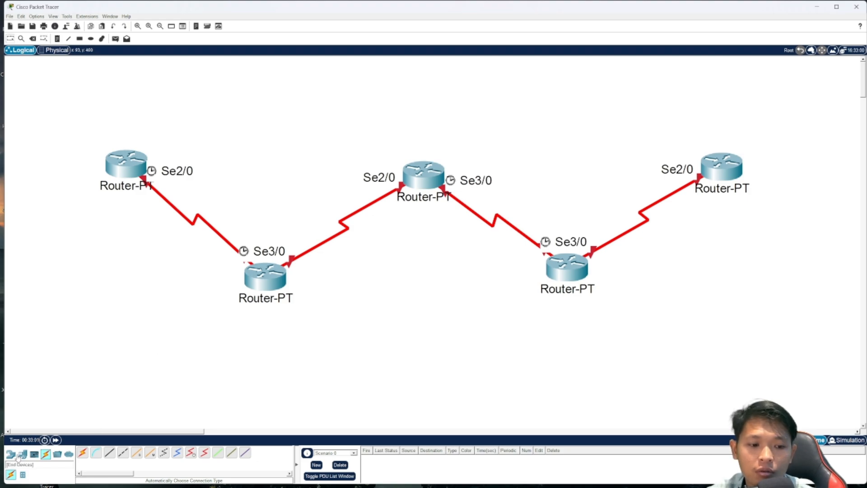
pyautogui.click(22, 475)
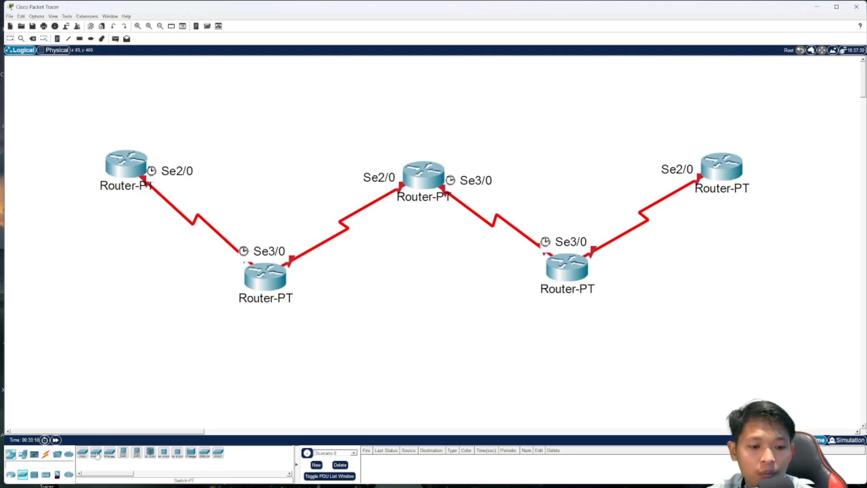
pyautogui.click(97, 455)
pyautogui.click(129, 248)
pyautogui.scroll(-3, 128, 248)
pyautogui.moveTo(129, 302); pyautogui.dragTo(71, 228)
pyautogui.hotkey('ctrl', 'c')
pyautogui.hotkey('ctrl', 'v')
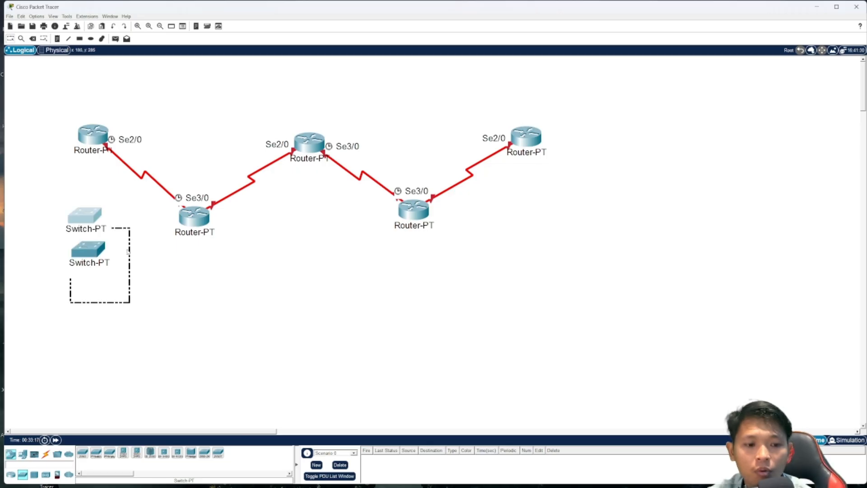
pyautogui.click(129, 252)
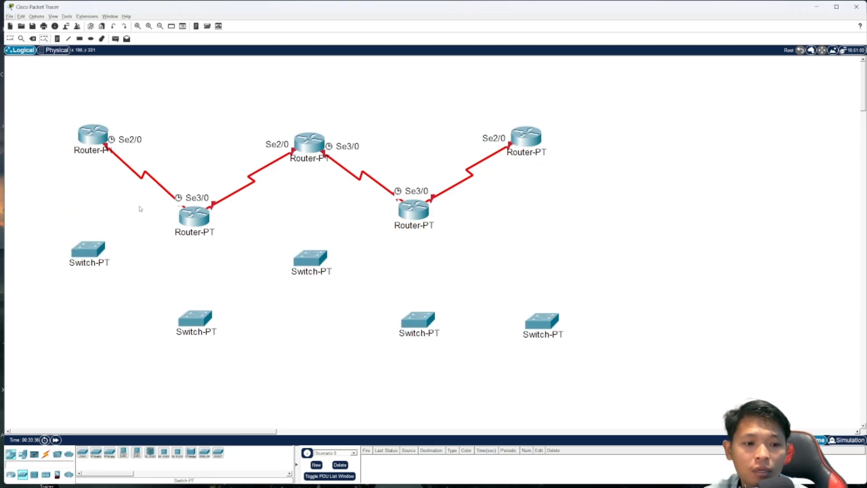
# Connect each router to the switch beneath it using the automatic connection type
pyautogui.click(46, 454)
pyautogui.click(82, 452)
pyautogui.click(92, 137)
pyautogui.click(88, 253)
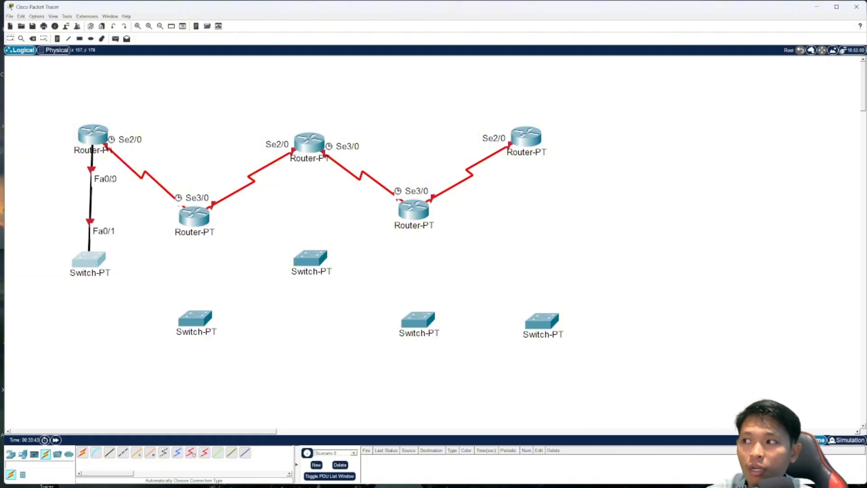
pyautogui.click(82, 451)
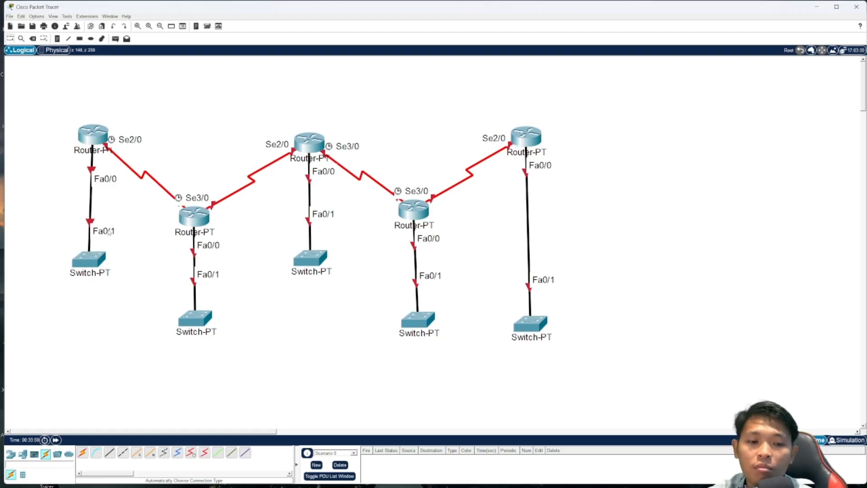
# Place two PC-PT end devices below each of the five switches
pyautogui.click(14, 456)
pyautogui.click(23, 455)
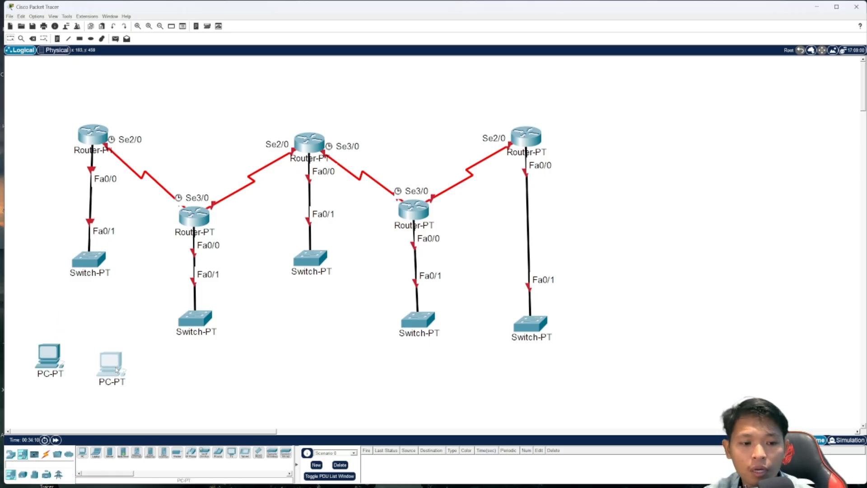
pyautogui.click(113, 360)
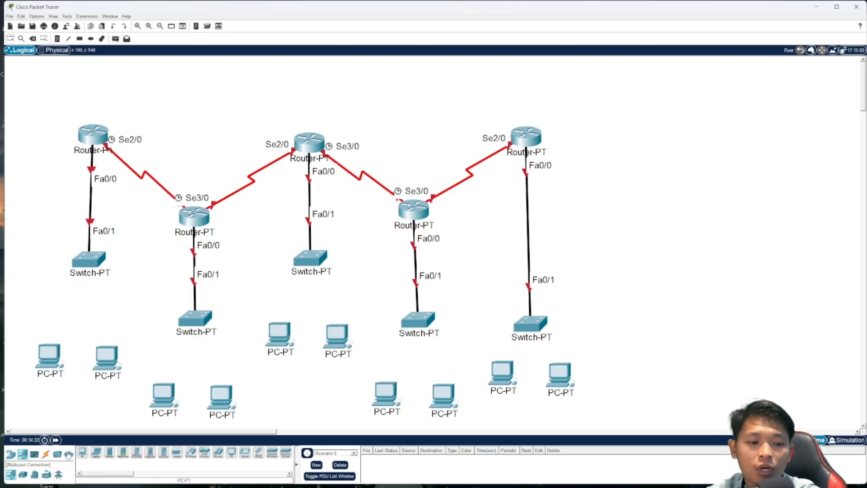
# Connect every PC to the switch above it using the automatic connection type
pyautogui.click(46, 454)
pyautogui.click(82, 452)
pyautogui.click(49, 352)
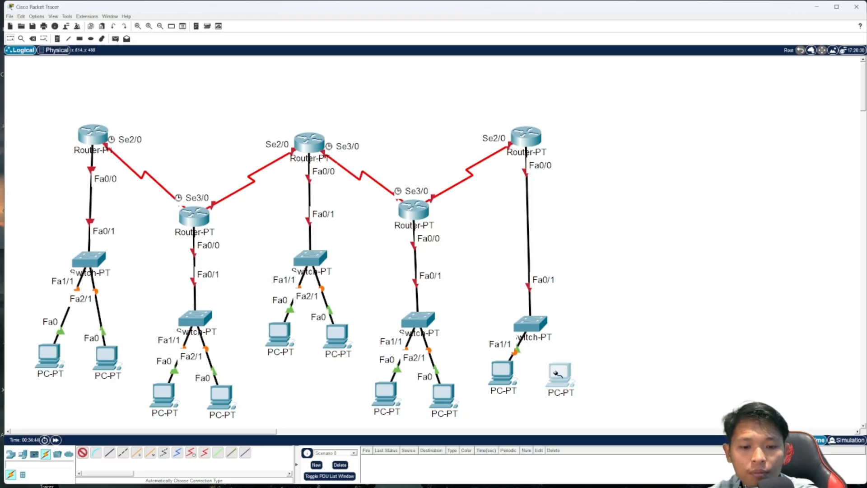
pyautogui.click(558, 374)
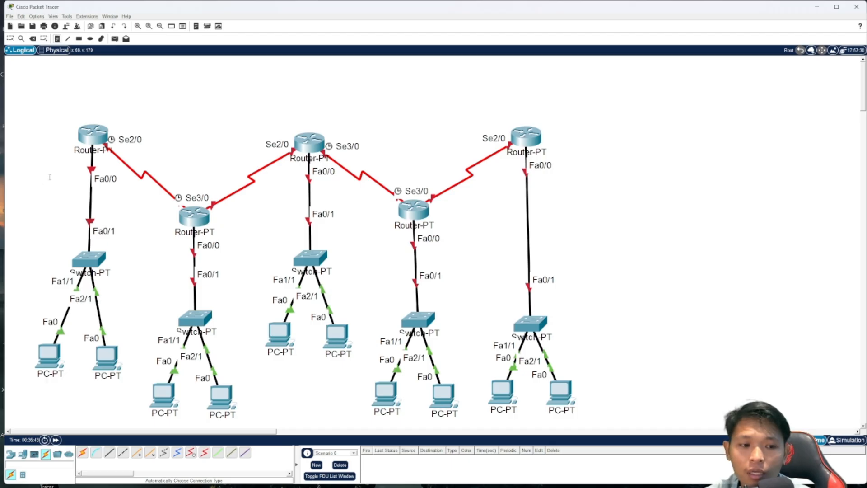
# Add the note "192.168.1.0 /24" beside the link between the first router and its switch
pyautogui.click(50, 176)
pyautogui.write('19')
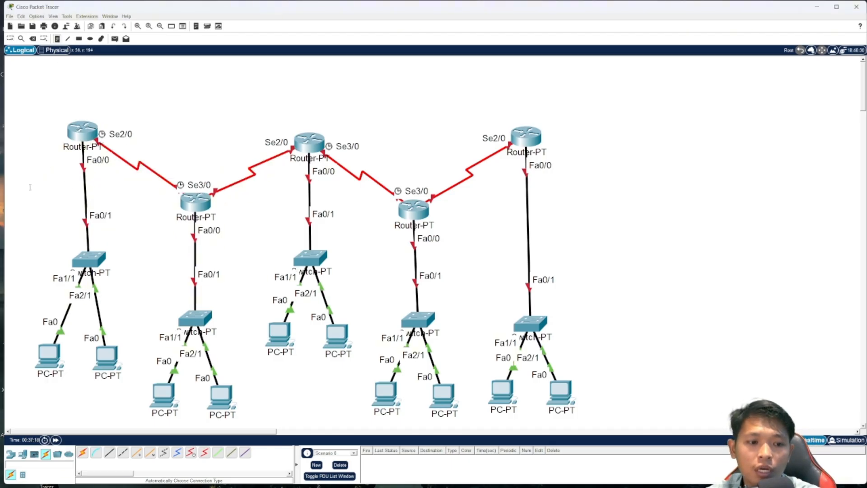
pyautogui.click(30, 187)
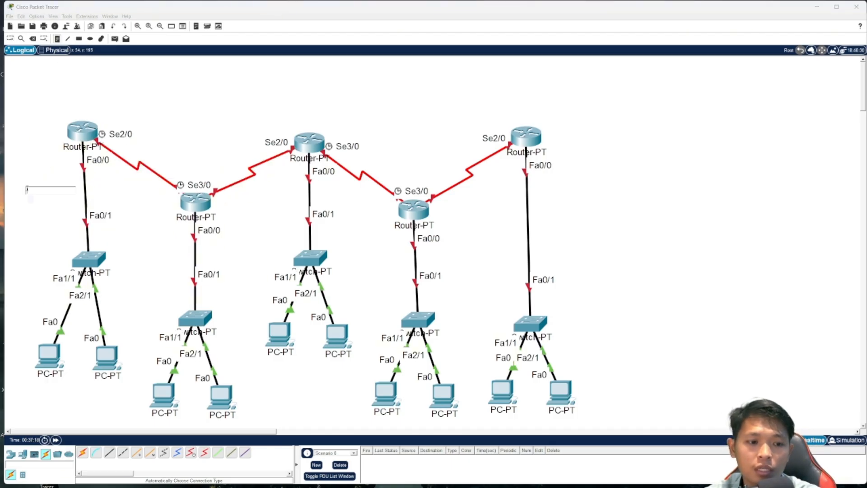
pyautogui.write('192.168.')
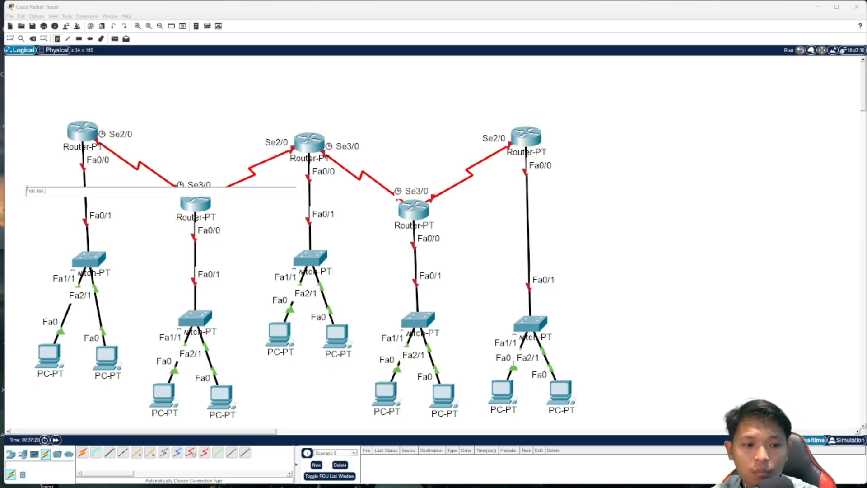
pyautogui.write('1.0 ')
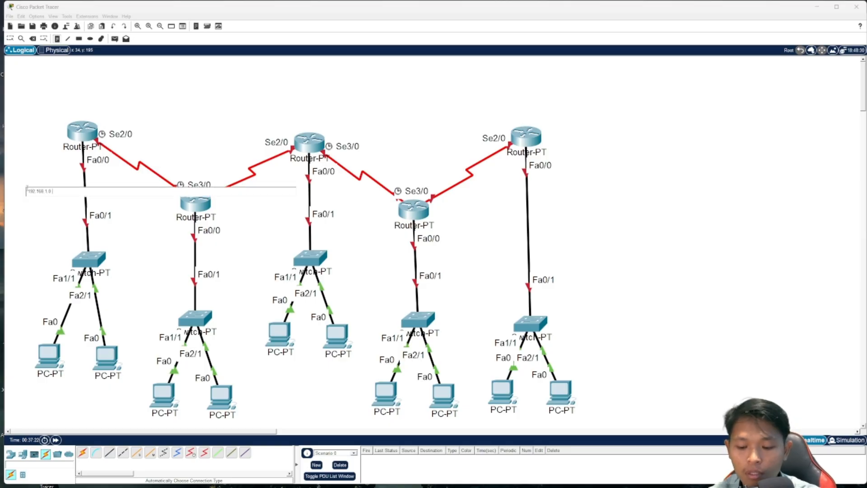
pyautogui.write('/24')
pyautogui.press('Escape')
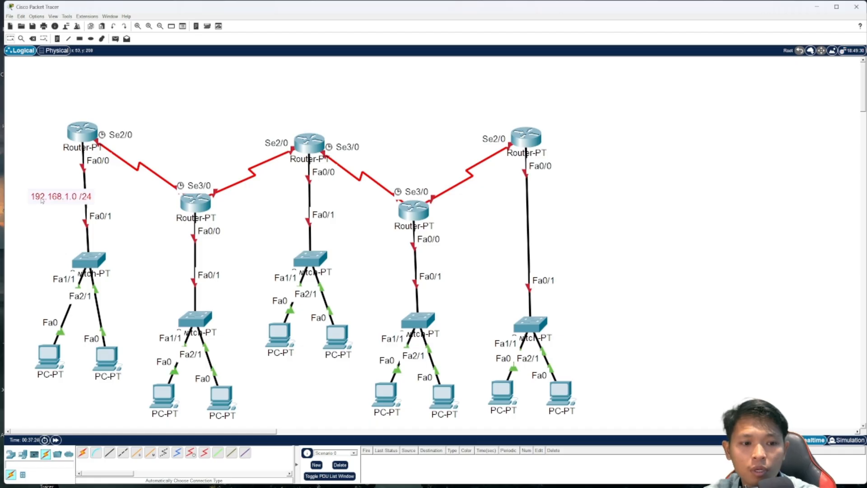
pyautogui.moveTo(42, 200); pyautogui.dragTo(29, 187)
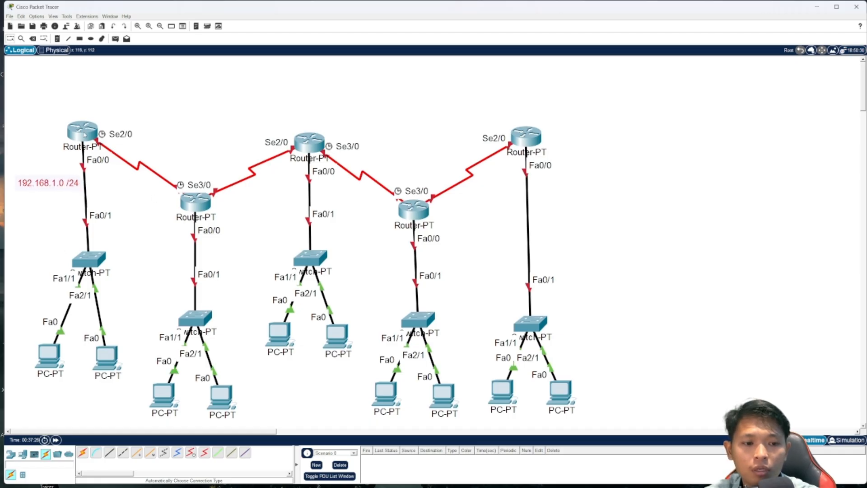
# Move the first router slightly down and label the serial link between the first and second routers "10.0.0.0 /16"
pyautogui.moveTo(83, 134); pyautogui.dragTo(85, 141)
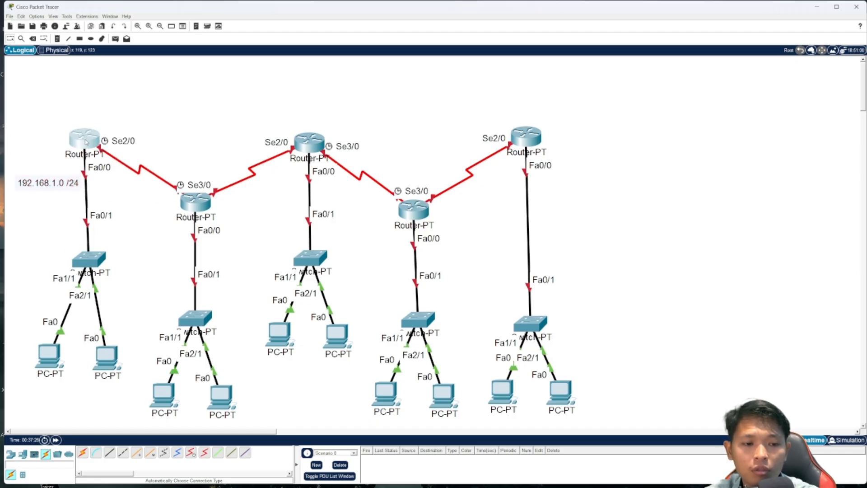
pyautogui.click(155, 135)
pyautogui.write('10.0.0.0 /16')
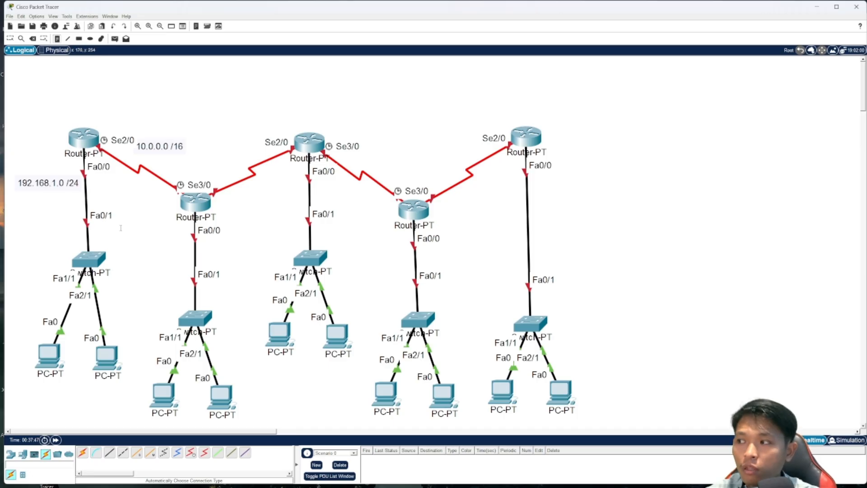
# Add the note "192.168.2.0 /24" beside the link between the second router and its switch
pyautogui.click(146, 245)
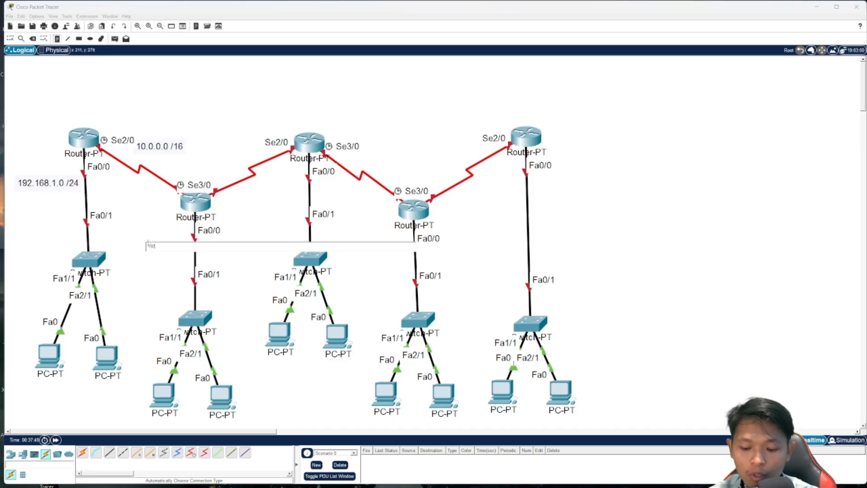
pyautogui.write('192.168')
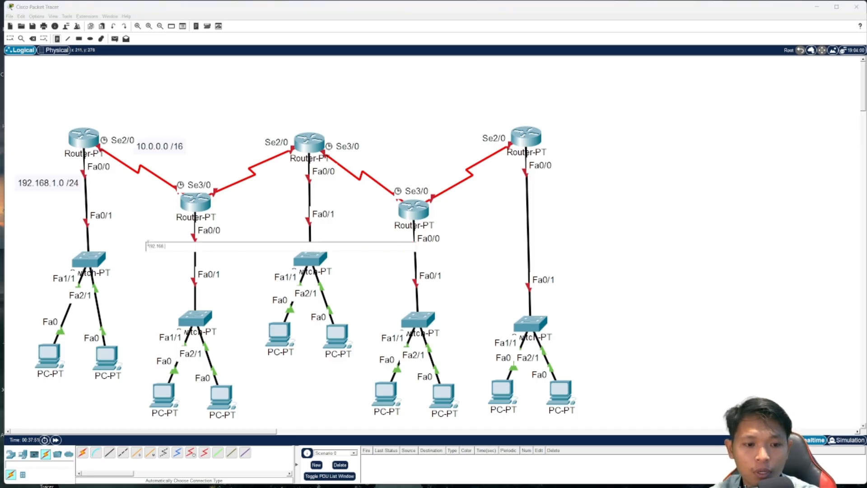
pyautogui.write('.2.0 /2')
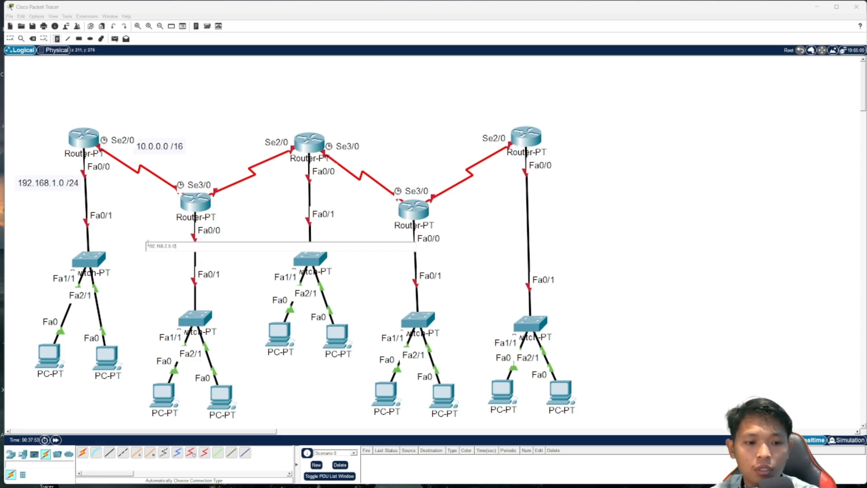
pyautogui.write('4')
pyautogui.click(289, 162)
# Add the note "10.1.0.0 /16" above the serial link between the second and third routers
pyautogui.scroll(5, 246, 159)
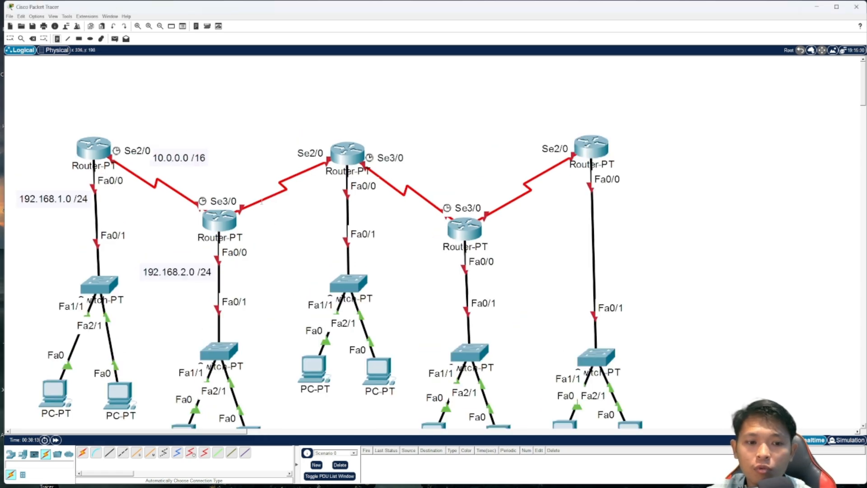
pyautogui.scroll(-3, 400, 227)
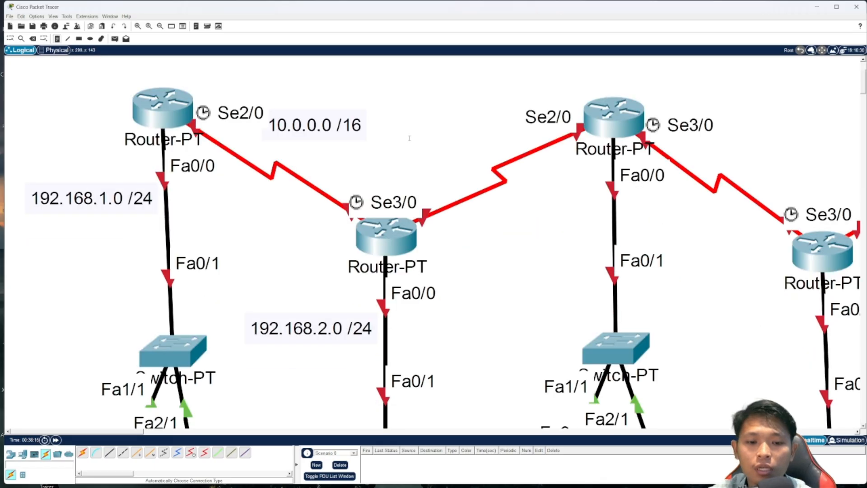
pyautogui.click(425, 132)
pyautogui.write('10.1.0')
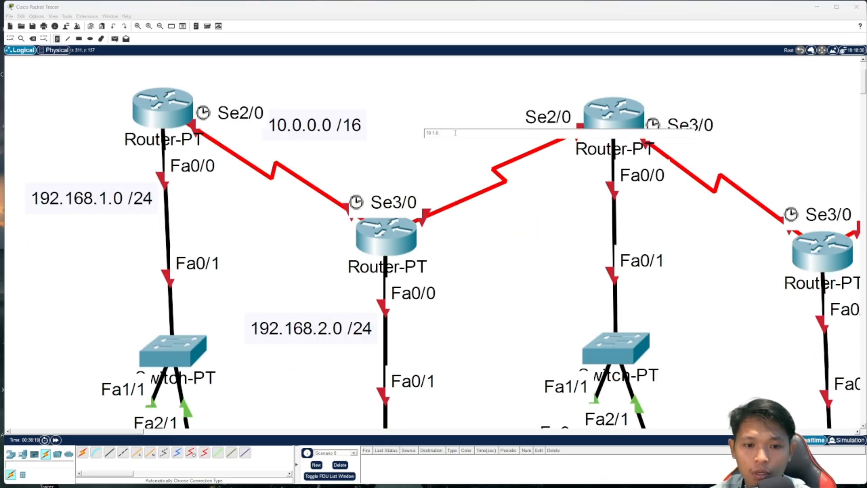
pyautogui.write('.0')
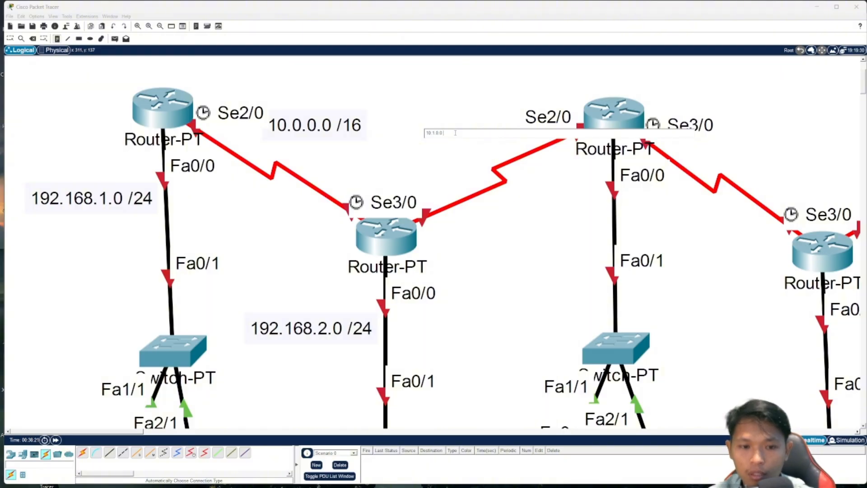
pyautogui.write(' /16')
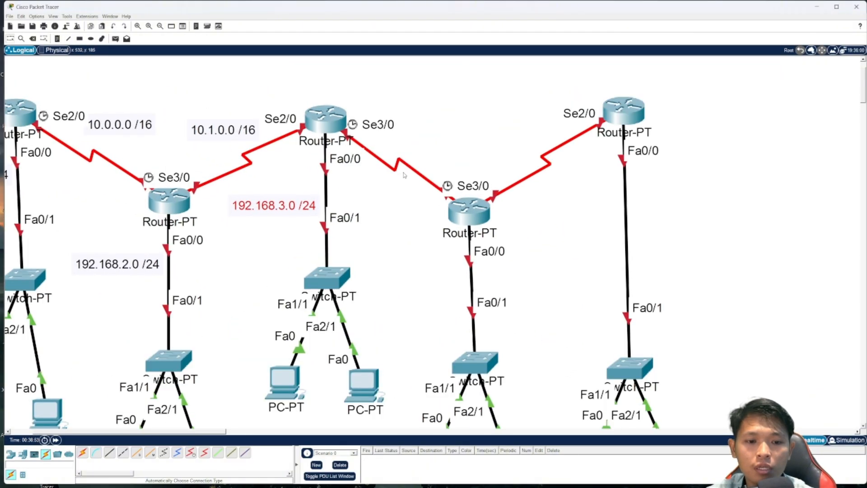
# Label the serial link between the third and fourth routers with the 10.2.0.0 network address
pyautogui.scroll(2, 412, 179)
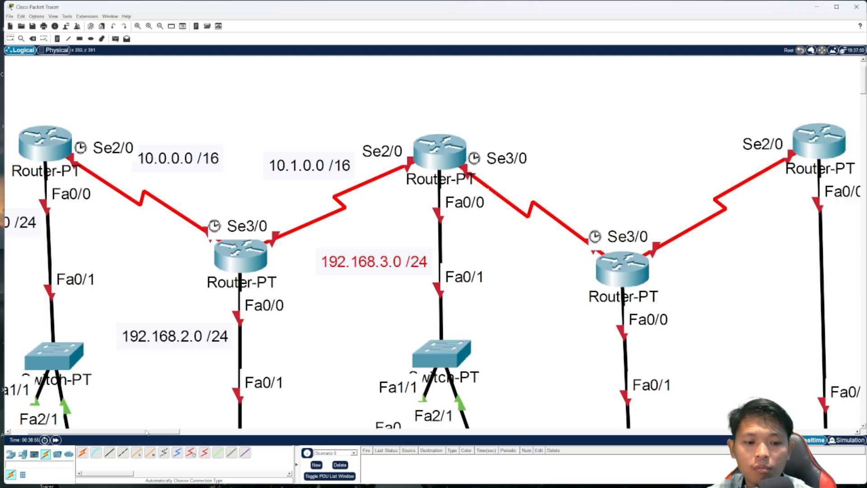
pyautogui.moveTo(146, 432); pyautogui.dragTo(175, 433)
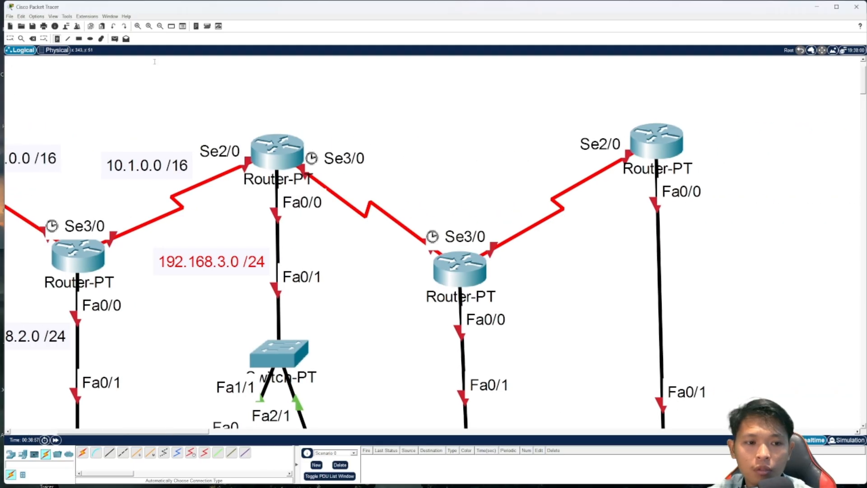
pyautogui.click(383, 165)
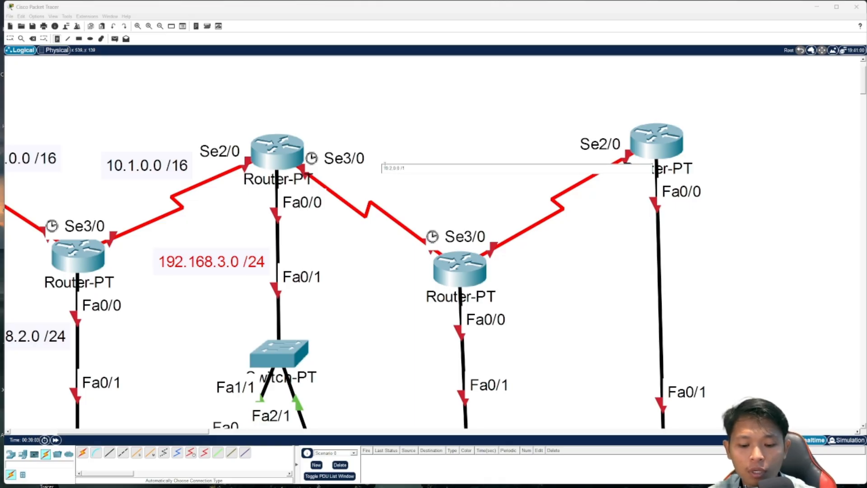
pyautogui.scroll(-4, 492, 239)
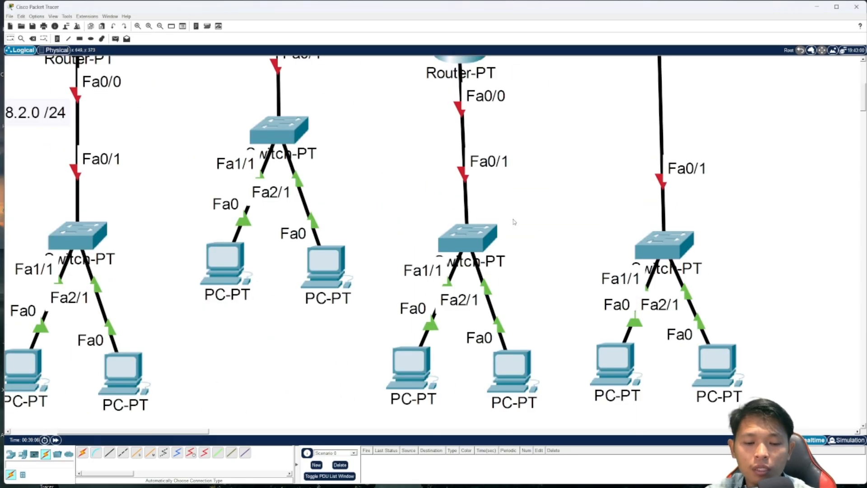
# Add the note "192.168.4.0 /24" beside the link between the fourth router and its switch
pyautogui.scroll(-2, 519, 223)
pyautogui.scroll(2, 344, 191)
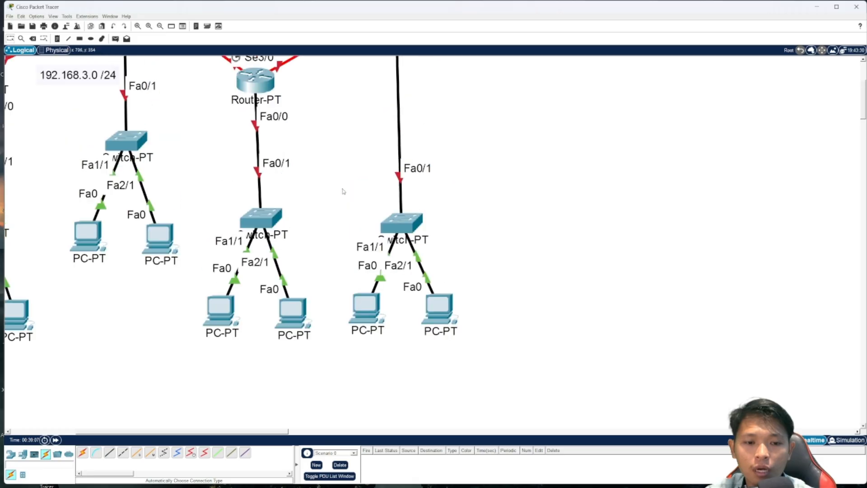
pyautogui.scroll(3, 343, 191)
pyautogui.moveTo(255, 432); pyautogui.dragTo(203, 439)
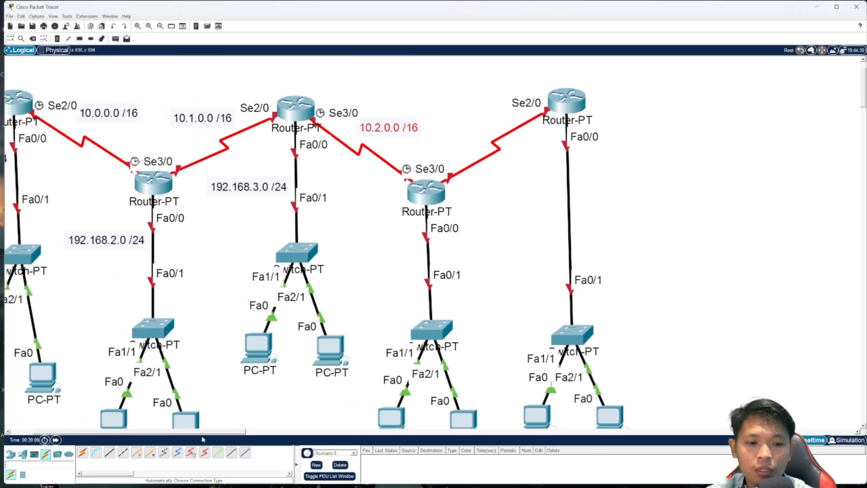
pyautogui.click(57, 39)
pyautogui.click(375, 248)
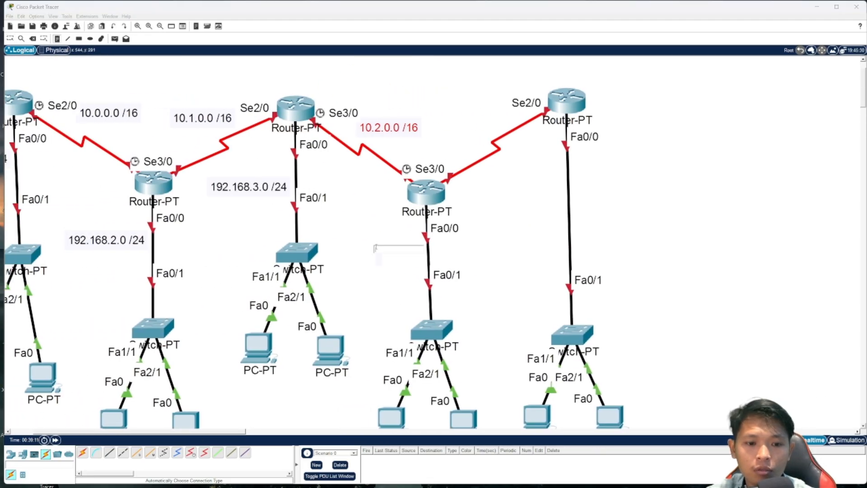
pyautogui.write('192.168')
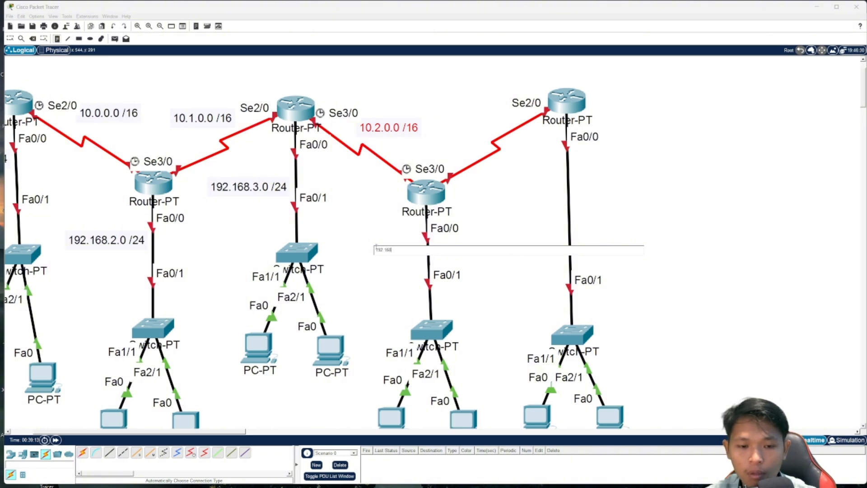
pyautogui.write('.4.0 /24')
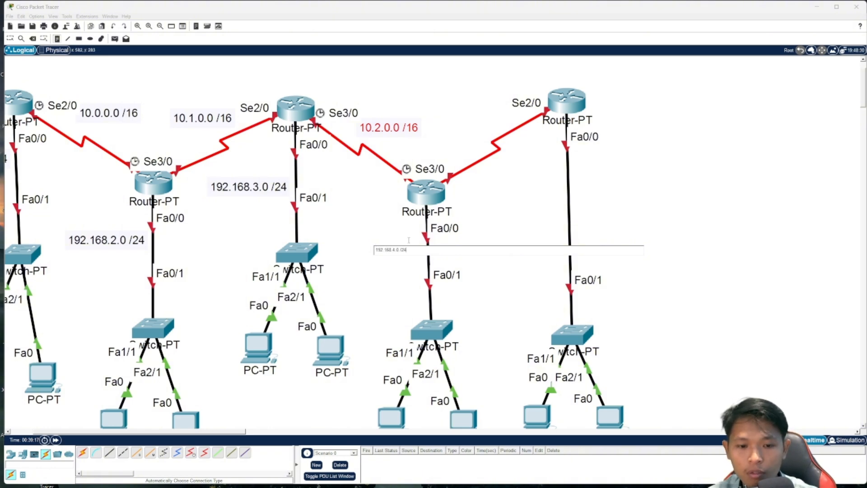
pyautogui.click(408, 240)
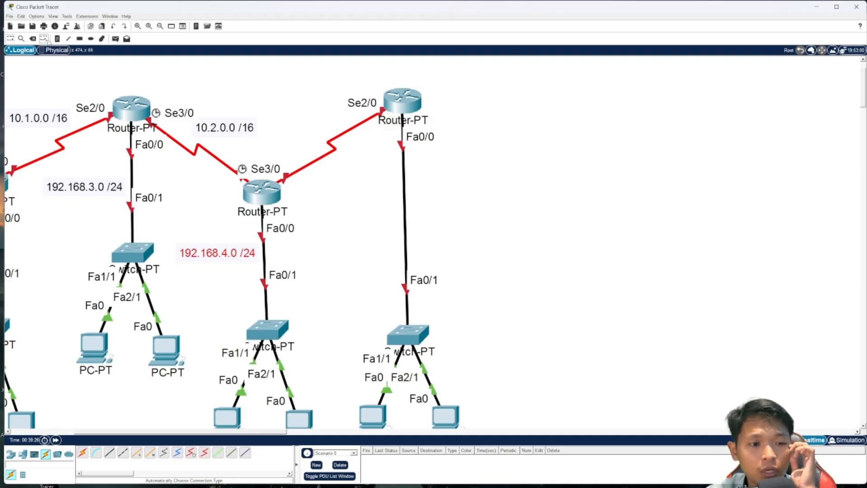
# Add the note "10.3.0.0 /16" beside the serial link between the fourth and fifth routers
pyautogui.click(327, 182)
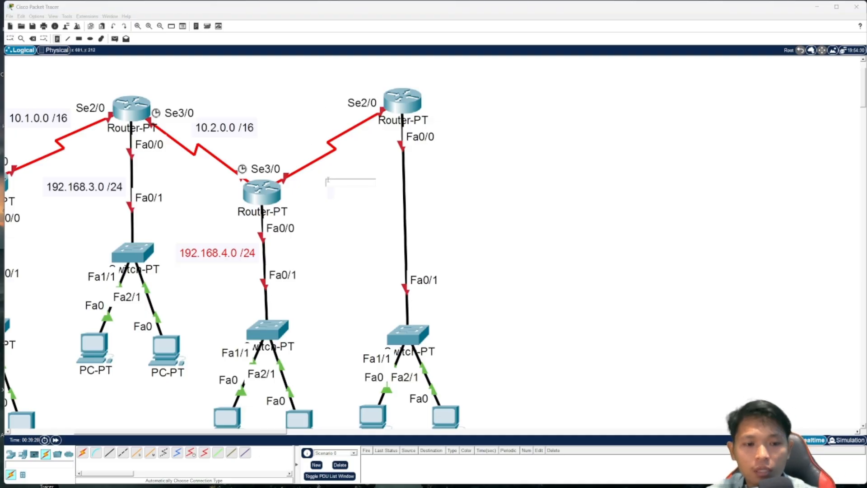
pyautogui.write('10.3.0.0 /')
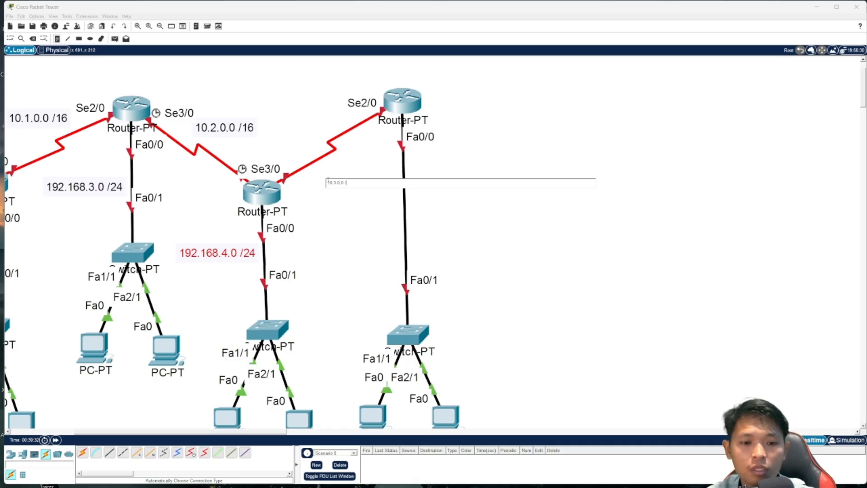
pyautogui.write('16')
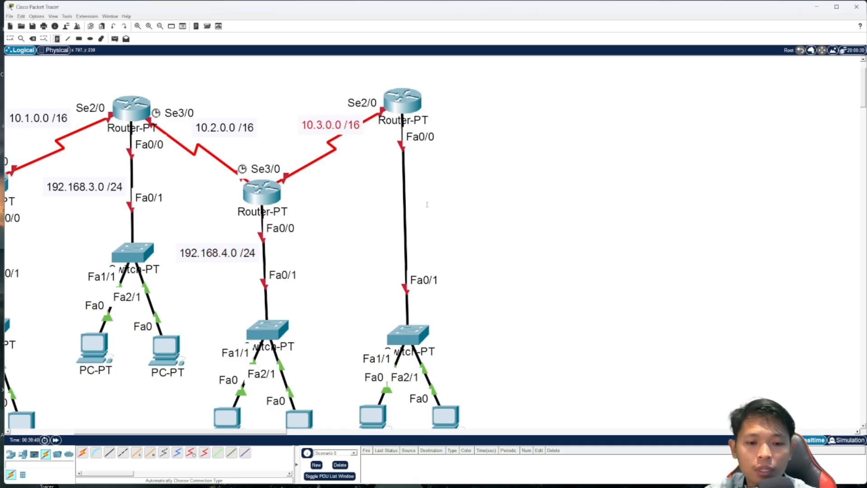
# Label the link between the fifth router and its switch "192.168.5.0 /24"
pyautogui.click(416, 190)
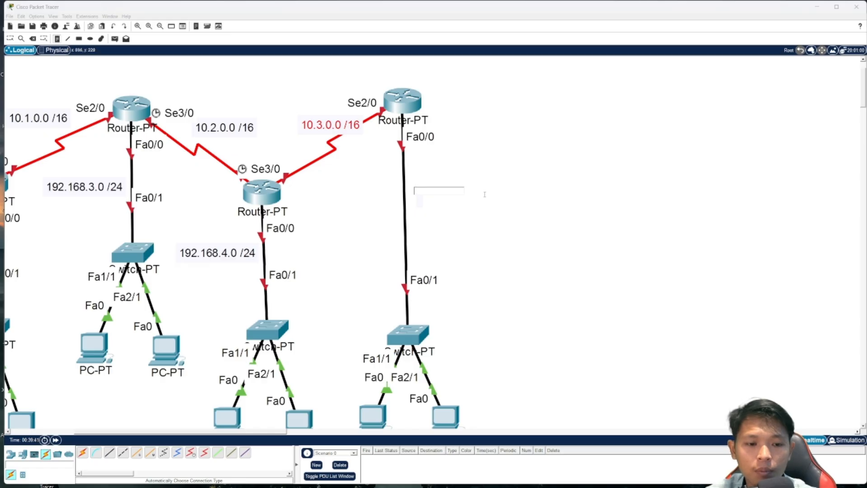
pyautogui.write('1')
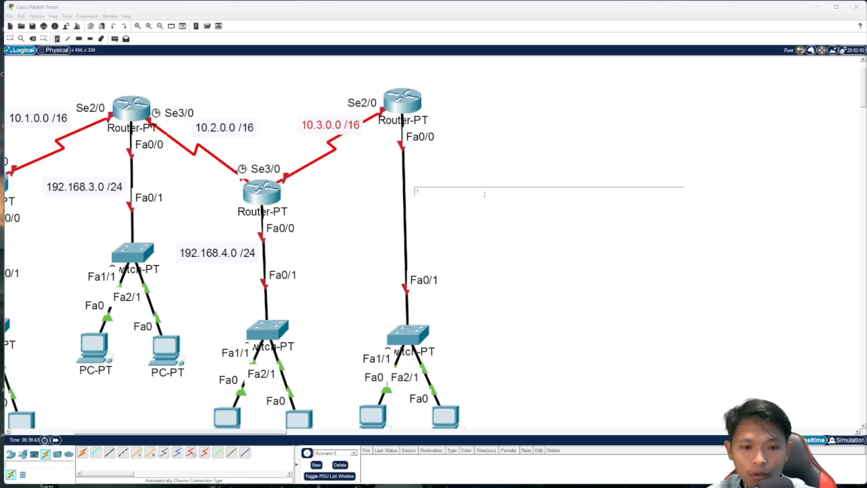
pyautogui.write('92.168.5')
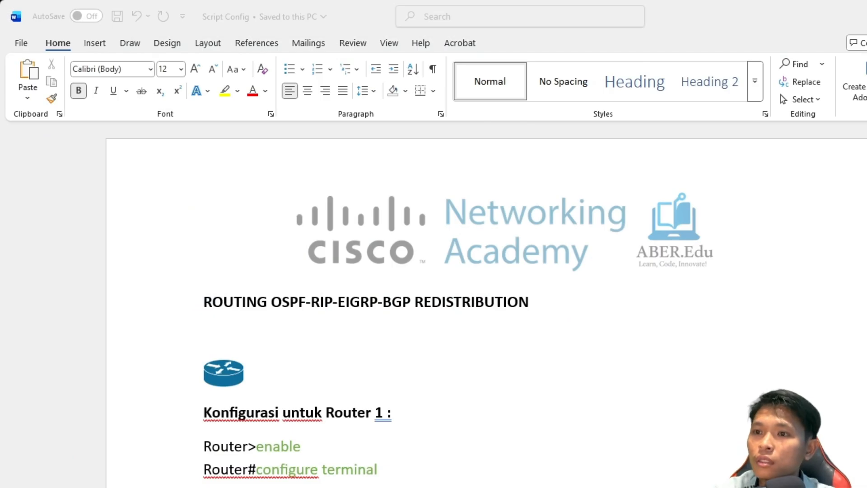
# Open the command line of router R1 and answer no to the initial configuration dialog to reach the router prompt
pyautogui.scroll(-3, 487, 302)
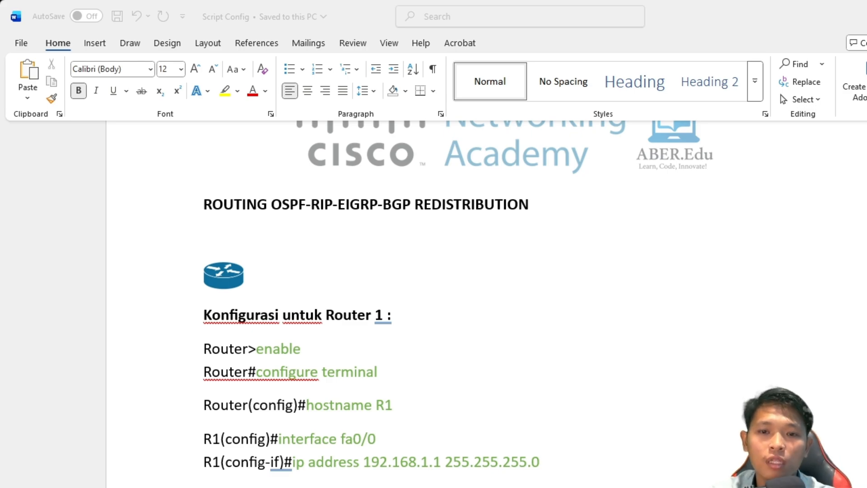
pyautogui.click(93, 92)
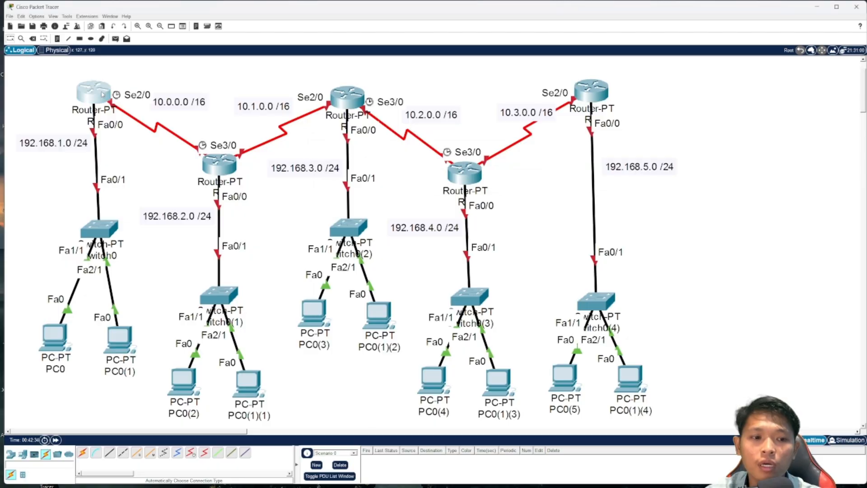
pyautogui.click(341, 126)
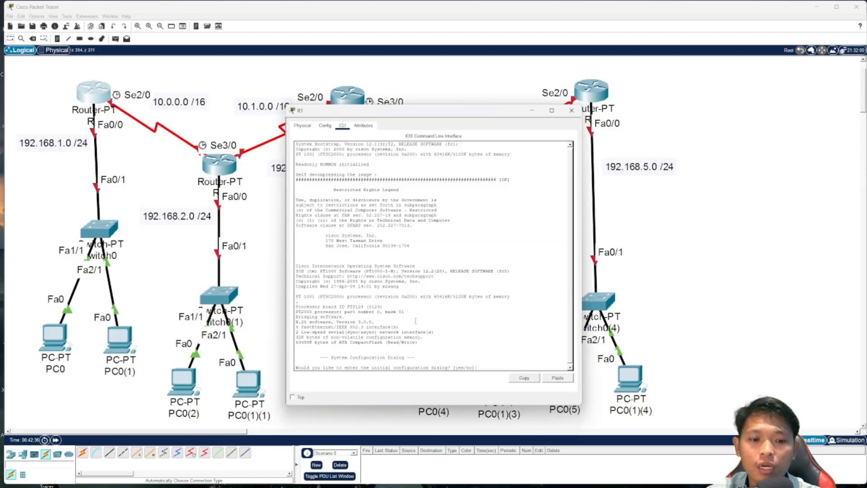
pyautogui.write('no')
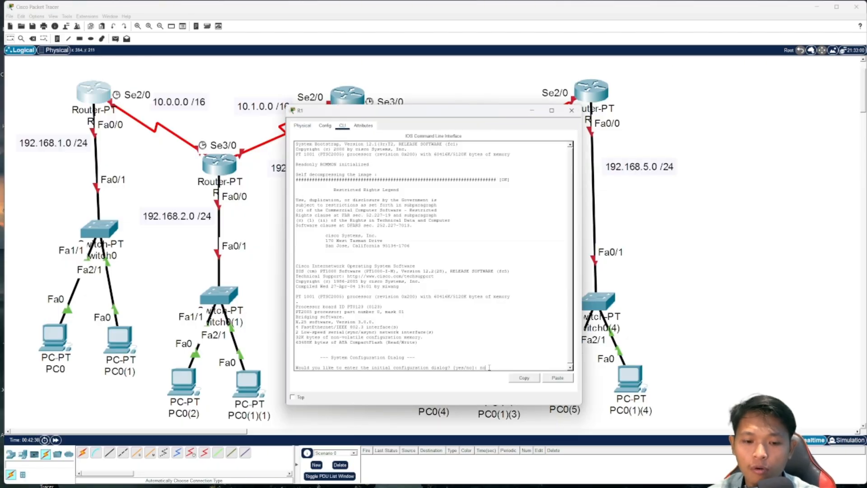
pyautogui.press('Return')
pyautogui.press('Return')
pyautogui.press('Return')
pyautogui.press('Return')
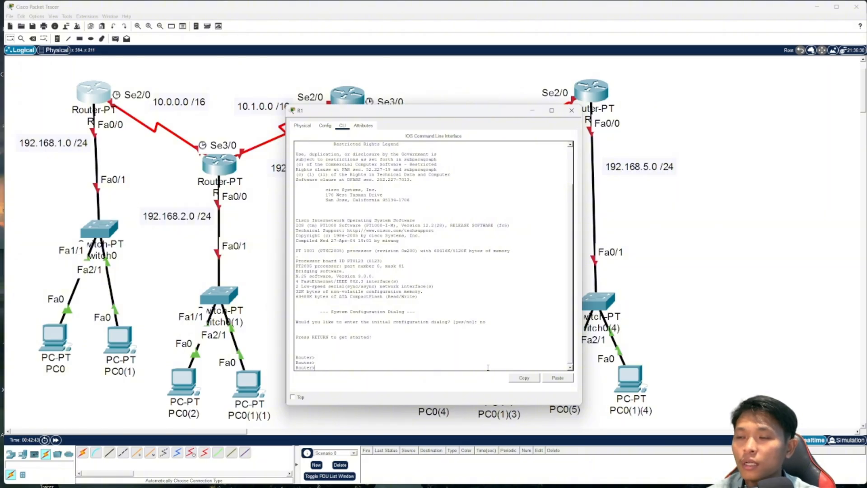
# Enter privileged mode on R1 with enable and start global configuration with configure terminal
pyautogui.write('ena')
pyautogui.press('Tab')
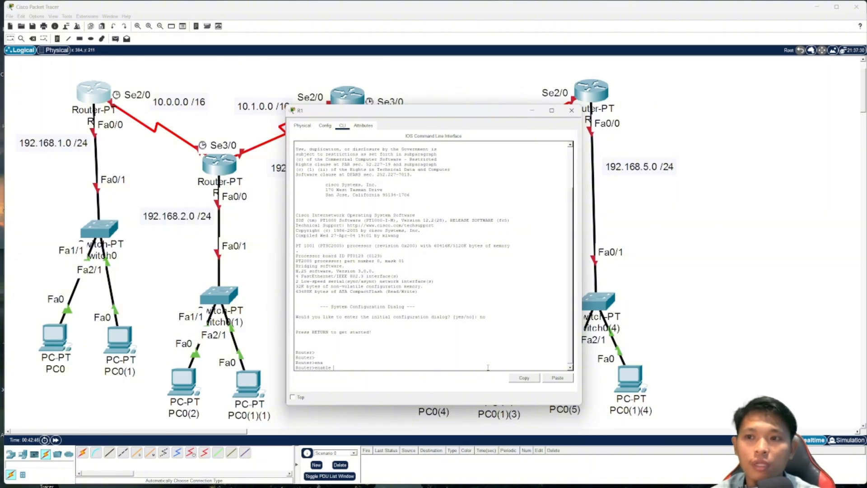
pyautogui.press('Return')
pyautogui.write('conf')
pyautogui.press('Tab')
pyautogui.write('ter')
pyautogui.press('Tab')
pyautogui.press('Return')
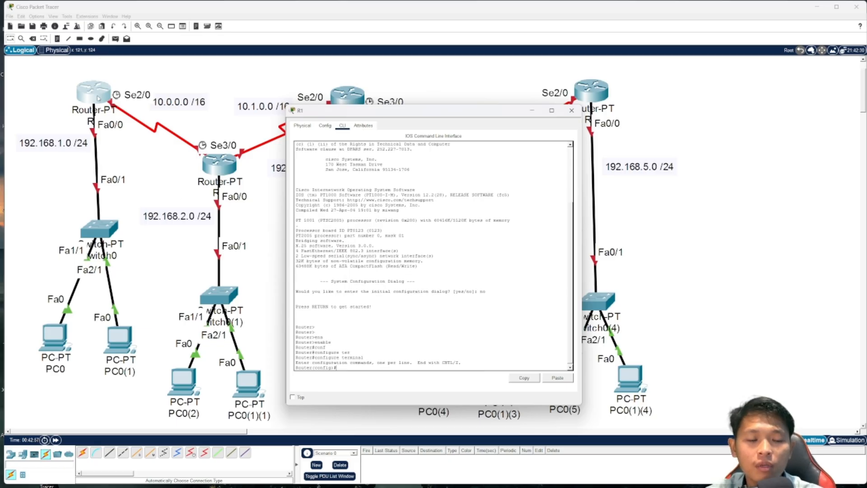
# Shift R1's switch slightly and enter interface configuration for fastEthernet 0/0 on R1
pyautogui.moveTo(102, 233)
pyautogui.mouseDown()
pyautogui.moveTo(84, 232)
pyautogui.moveTo(91, 240)
pyautogui.mouseUp()
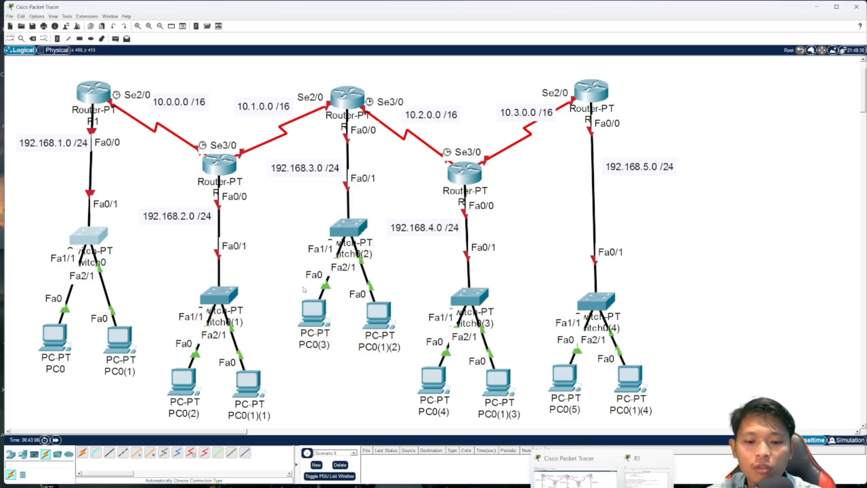
pyautogui.click(93, 93)
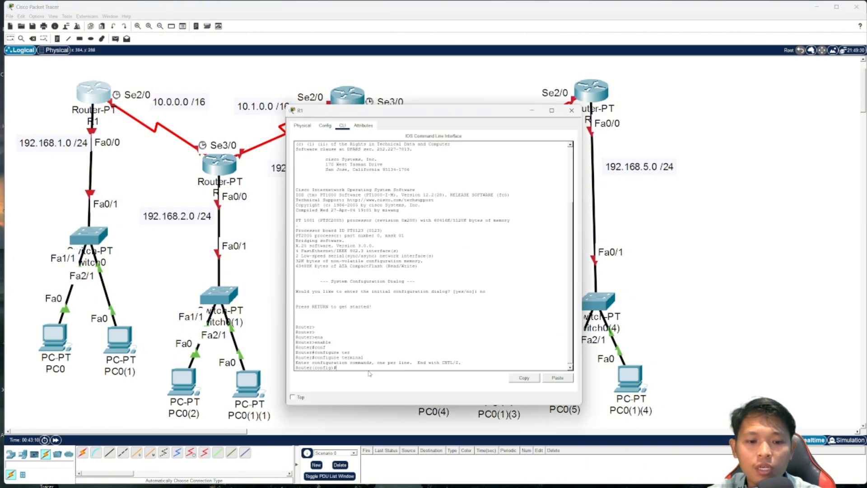
pyautogui.write('in')
pyautogui.press('Tab')
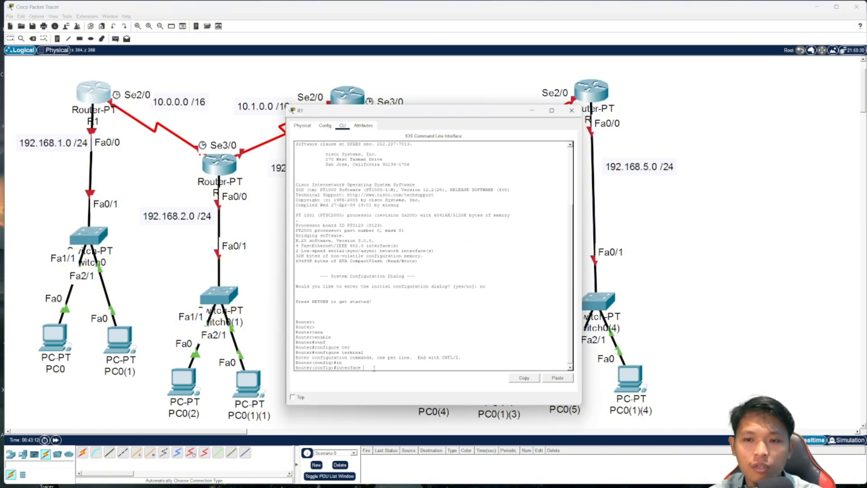
pyautogui.write('fa')
pyautogui.press('Tab')
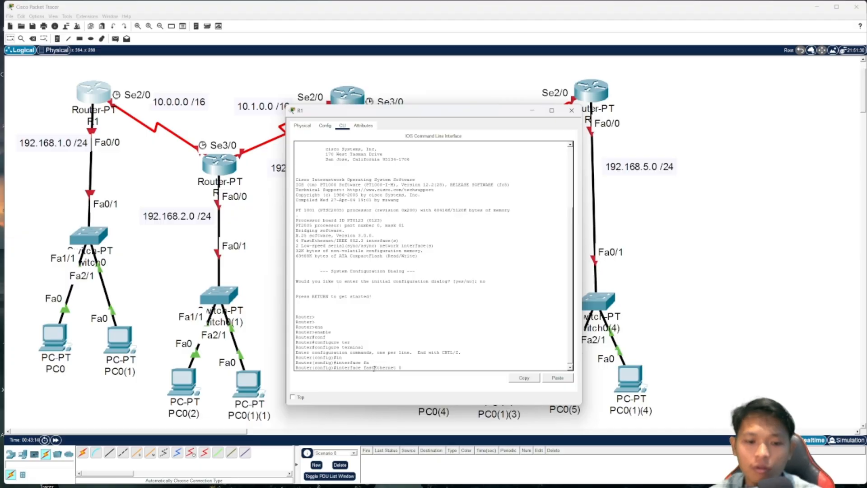
pyautogui.write('0/0')
pyautogui.press('Return')
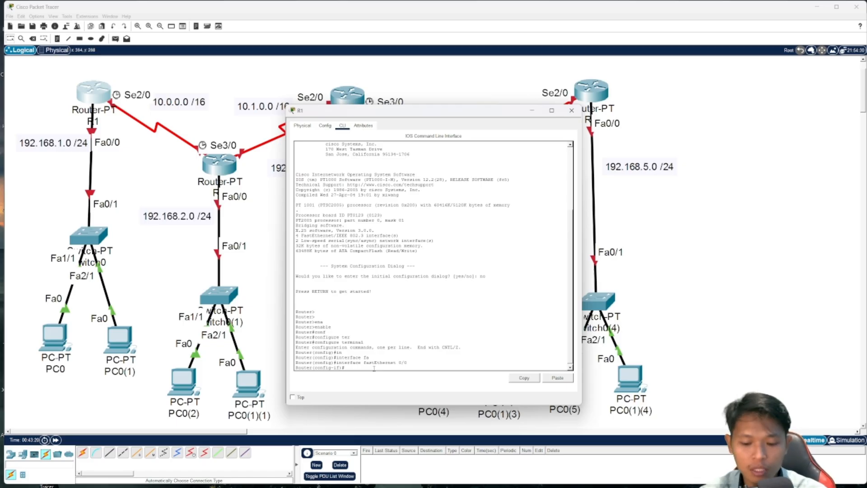
# Assign IP address 192.168.1.1 with mask 255.255.255.0 to R1's fastEthernet 0/0 and enable the interface with no shutdown
pyautogui.write('ip ad')
pyautogui.press('Tab')
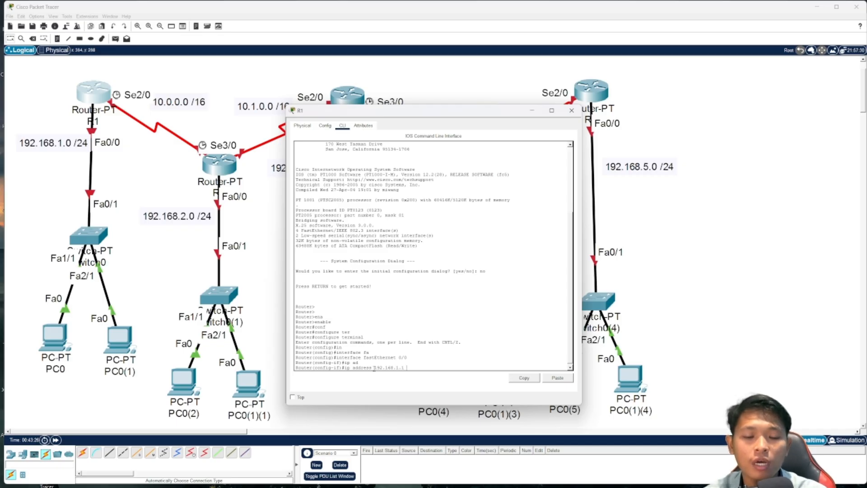
pyautogui.write('192.168.1.1 255.')
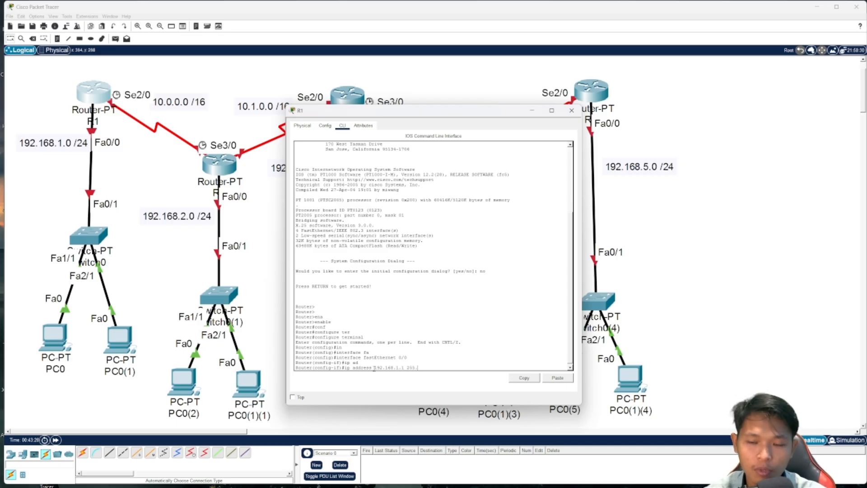
pyautogui.write('255.255.0')
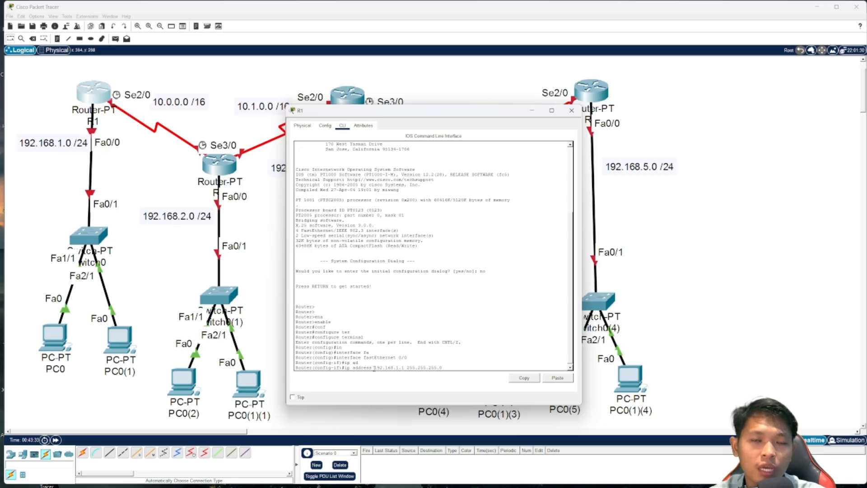
pyautogui.press('Return')
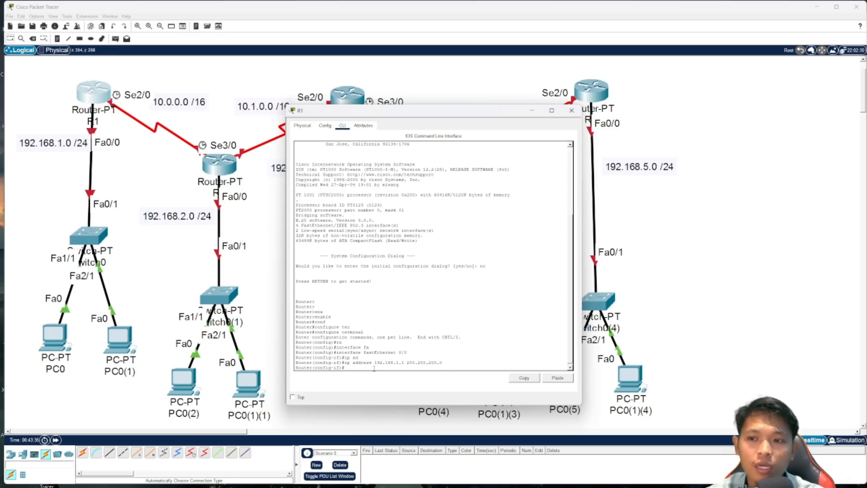
pyautogui.write('no sh')
pyautogui.press('Return')
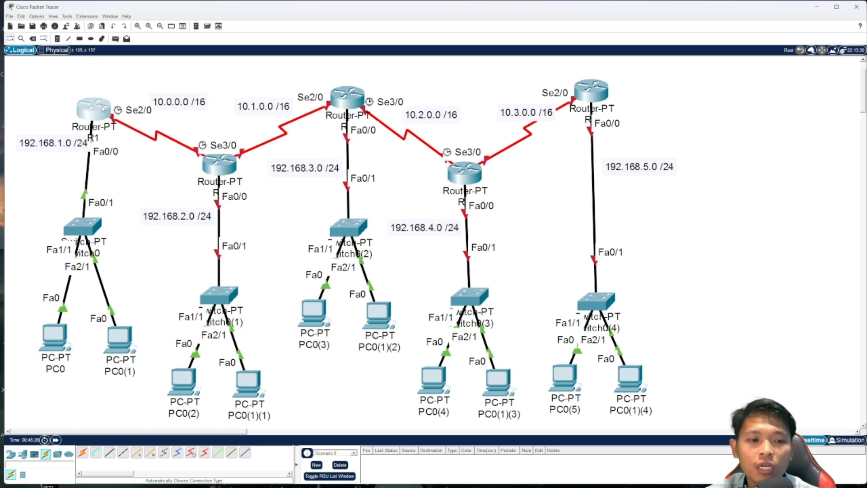
# Move router R1 slightly up and enter interface configuration for its serial 2/0 port
pyautogui.moveTo(103, 108); pyautogui.dragTo(104, 101)
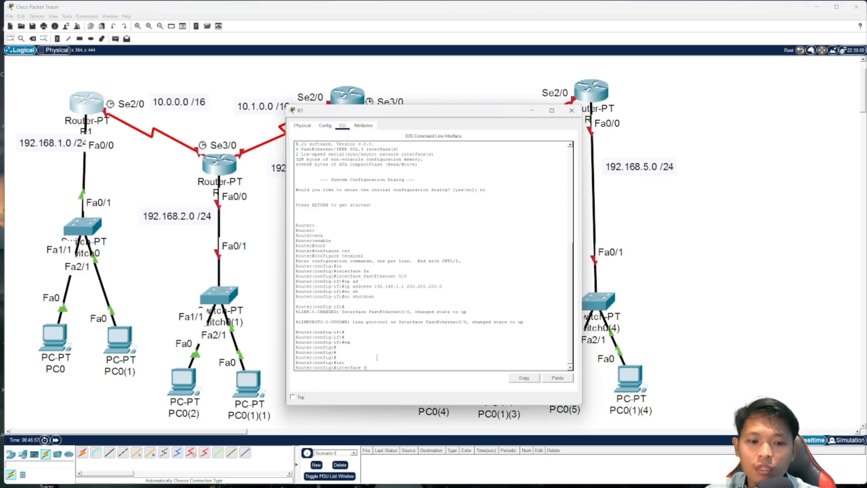
pyautogui.write('erface ser')
pyautogui.press('Tab')
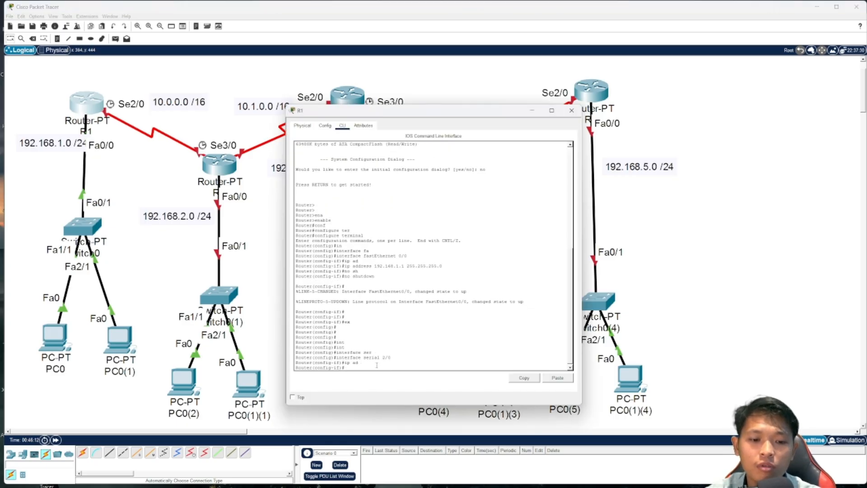
# Assign IP address 10.0.0.1 with mask 255.255.0.0 to R1's serial 2/0 interface
pyautogui.write('d')
pyautogui.press('Tab')
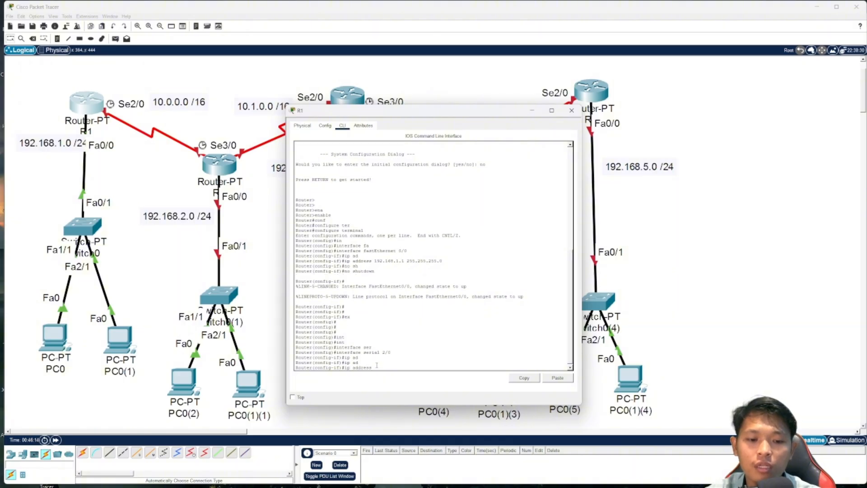
pyautogui.write('10.0.0.1')
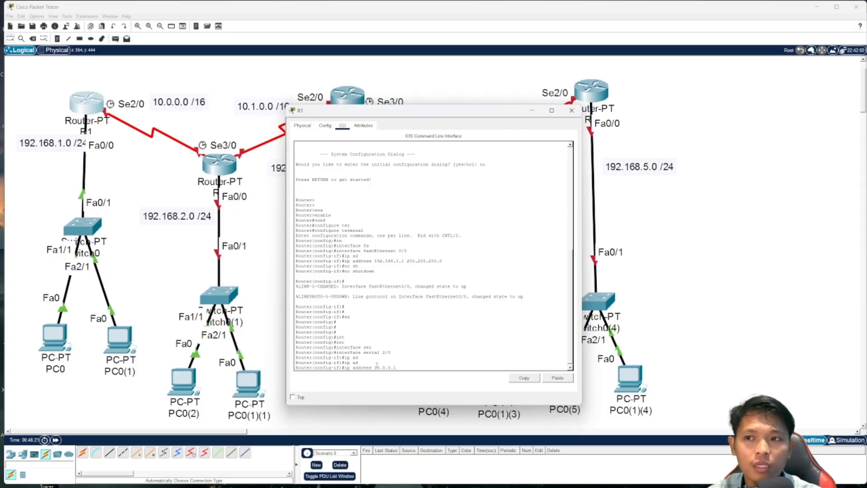
pyautogui.write('255.255')
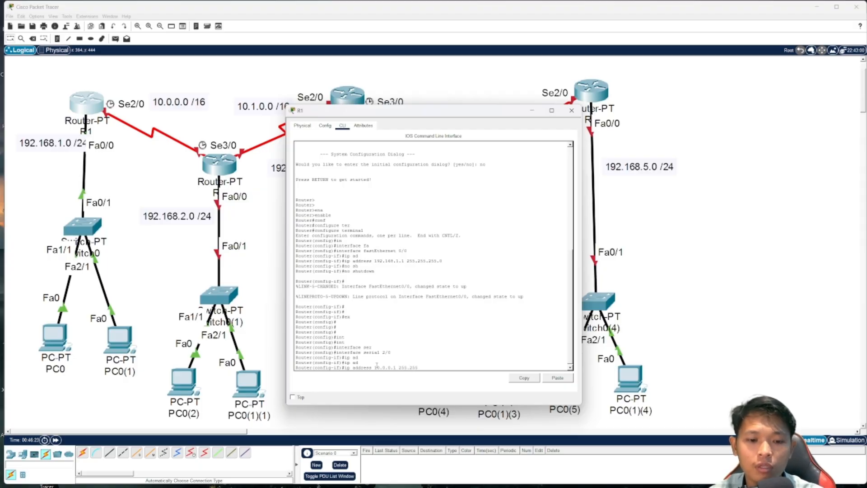
pyautogui.write('.0.0')
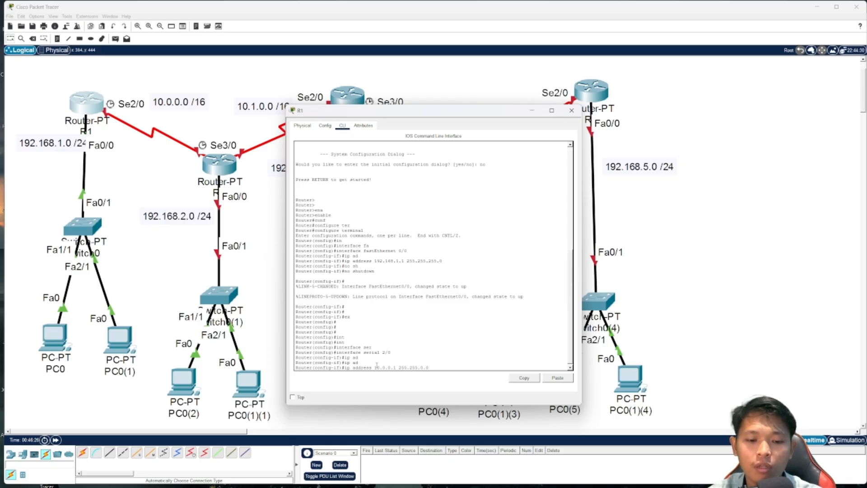
pyautogui.press('Return')
# Shift PC0 and PC0(1) slightly on the workspace below R1's switch
pyautogui.moveTo(96, 112)
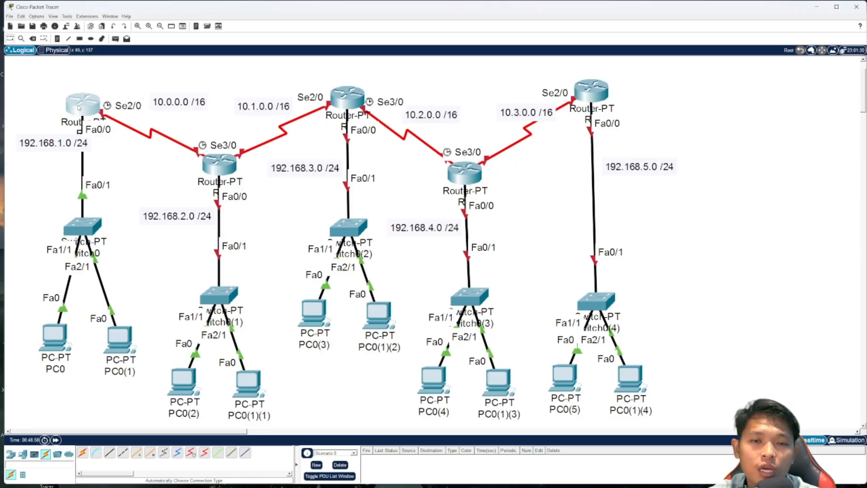
pyautogui.moveTo(84, 129)
pyautogui.moveTo(48, 350)
pyautogui.mouseDown()
pyautogui.moveTo(23, 354)
pyautogui.moveTo(43, 353)
pyautogui.mouseUp()
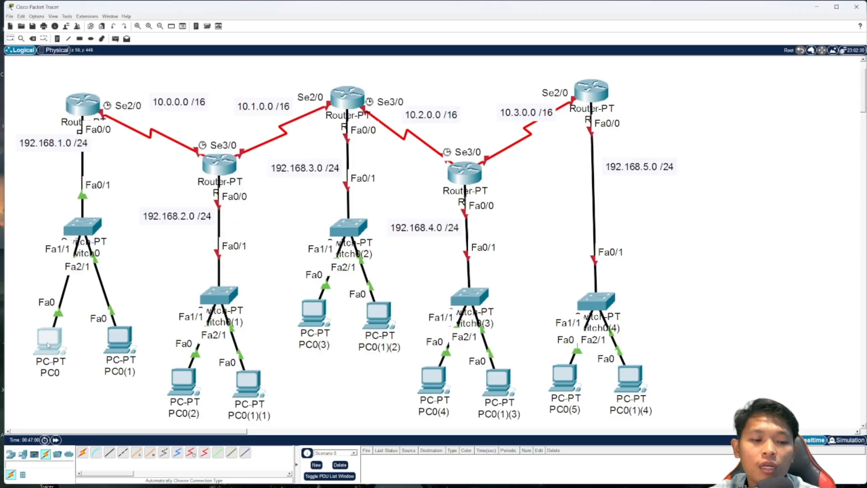
pyautogui.moveTo(130, 348); pyautogui.dragTo(131, 346)
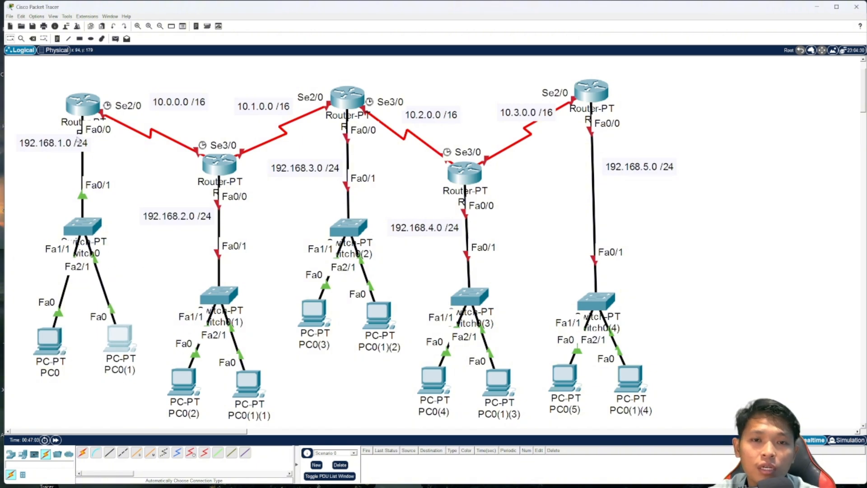
# Return to R1's command line, consult the configuration script, and create a DHCP pool named R1-PC
pyautogui.click(88, 104)
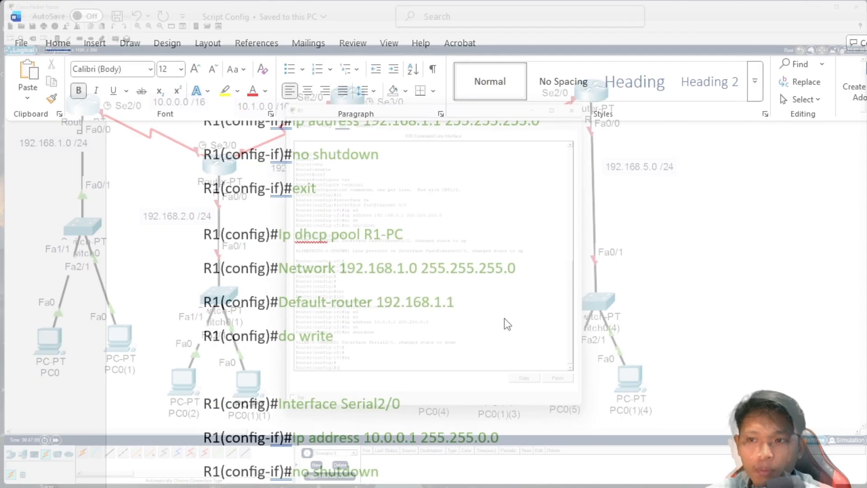
pyautogui.scroll(3, 434, 293)
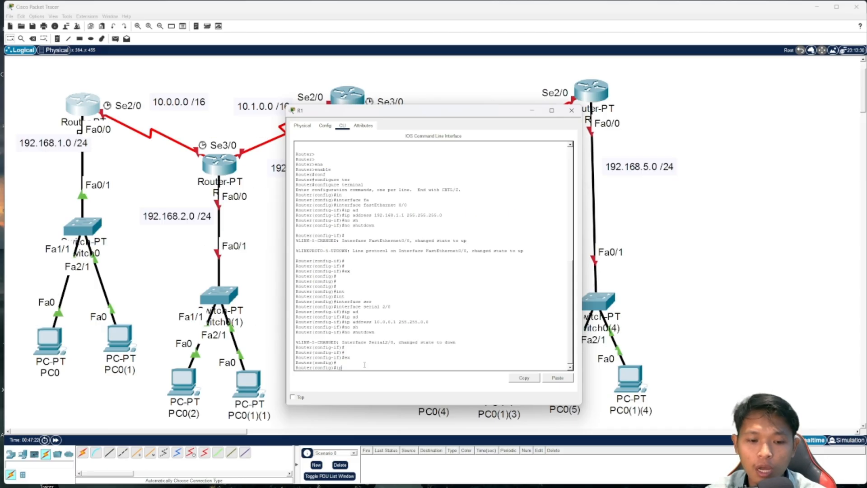
pyautogui.write('h')
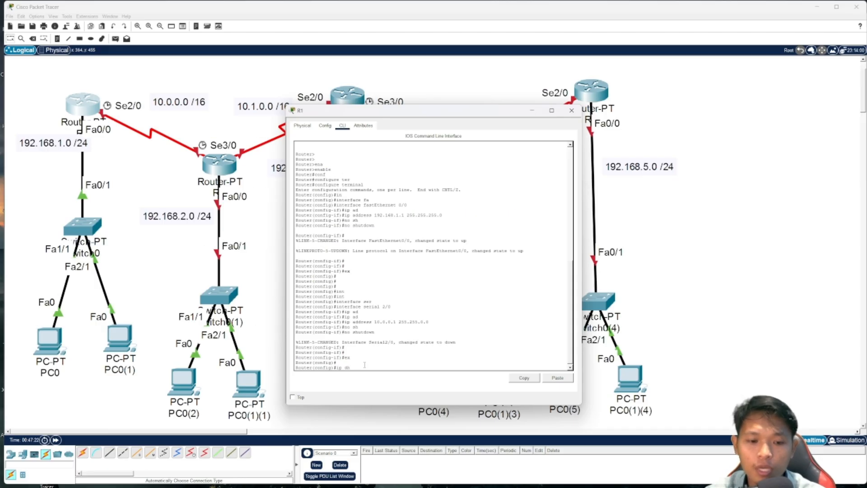
pyautogui.press('Tab')
pyautogui.write('po')
pyautogui.press('Tab')
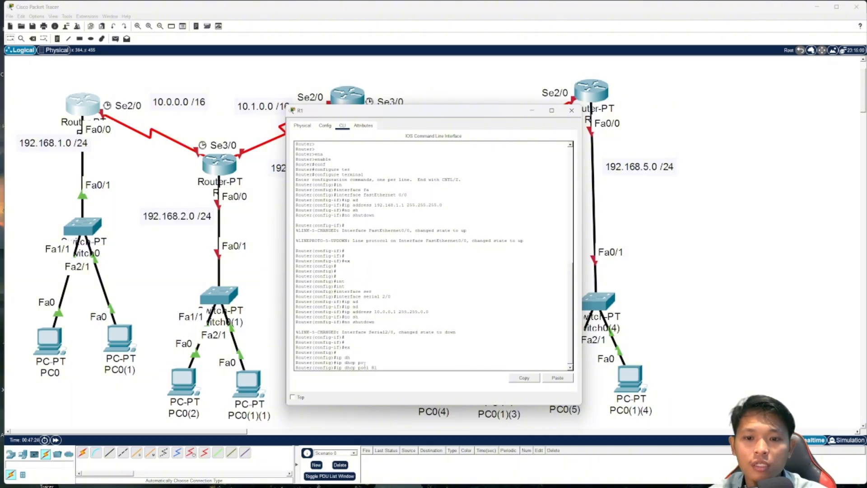
pyautogui.write('R1-PC')
pyautogui.press('Return')
# Set the R1-PC pool's network to 192.168.1.0 with mask 255.255.255.0
pyautogui.write('net')
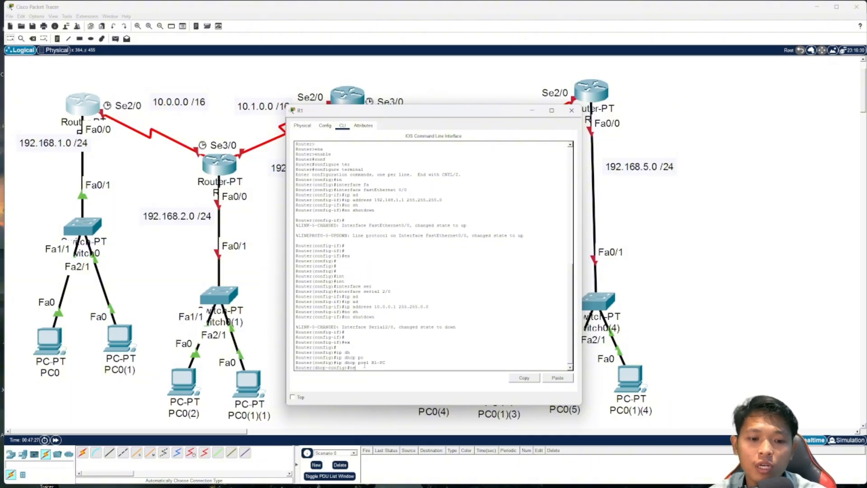
pyautogui.press('Tab')
pyautogui.write('192')
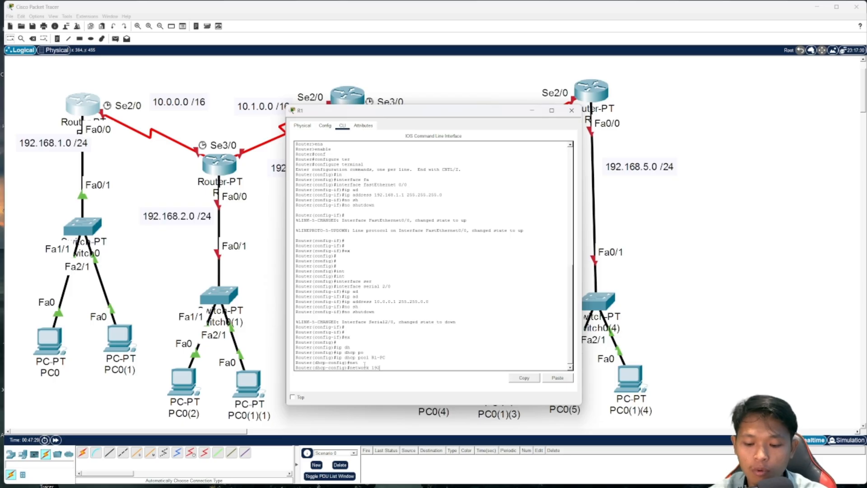
pyautogui.write('.168.1.0')
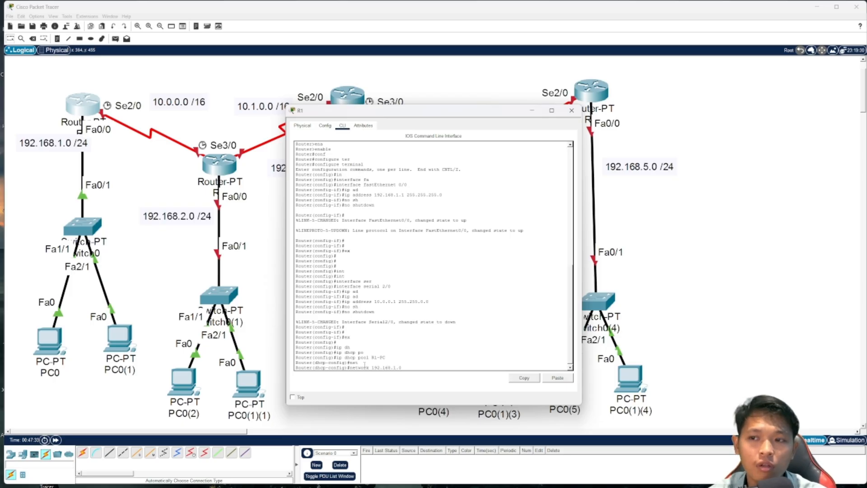
pyautogui.write(' 255.255.25')
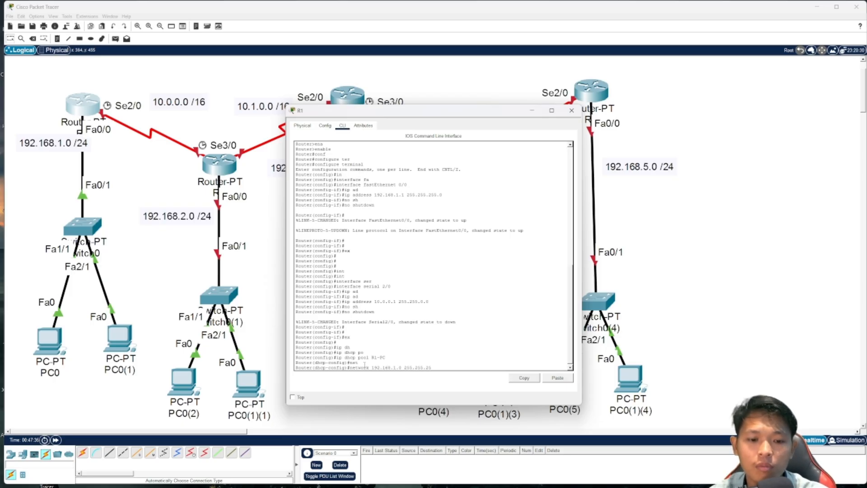
pyautogui.write('5.0')
pyautogui.press('Return')
# Set the R1-PC pool's default router to 192.168.1.1 and highlight the entered DHCP commands for review
pyautogui.write('def')
pyautogui.press('Tab')
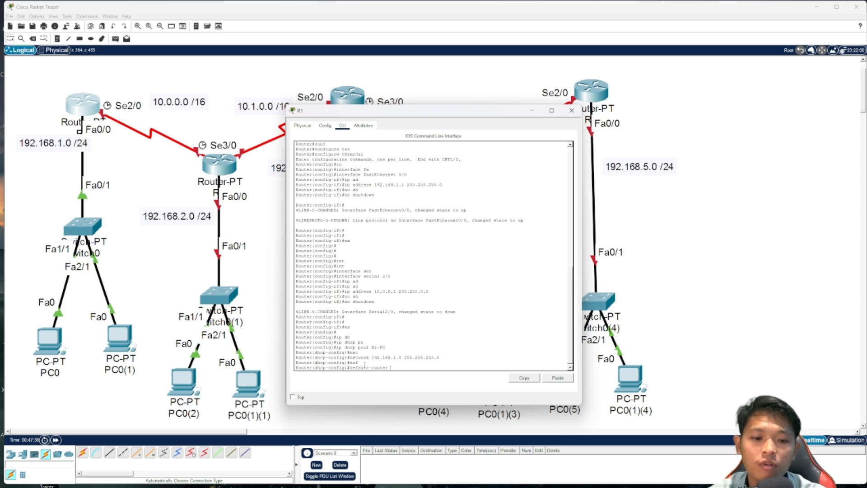
pyautogui.write('192.168.1')
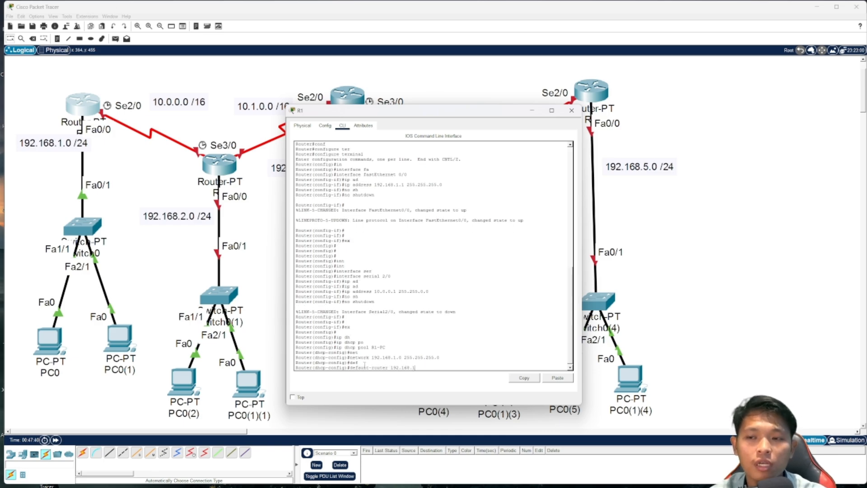
pyautogui.write('.1')
pyautogui.press('Return')
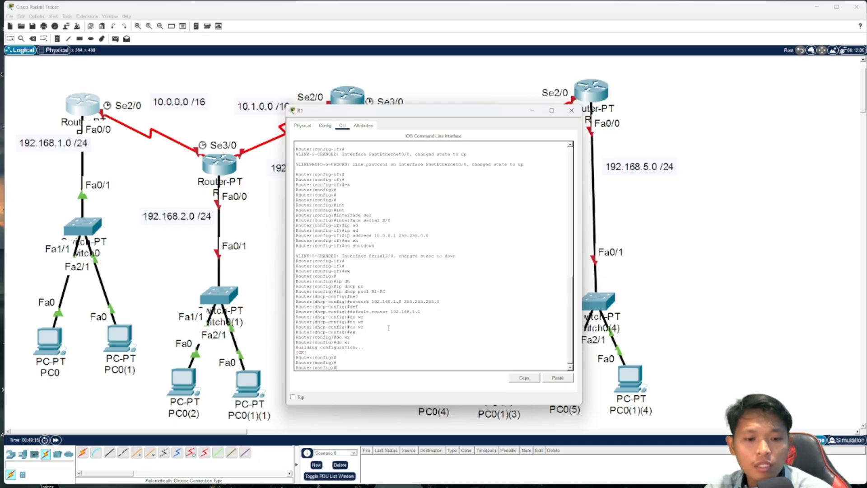
pyautogui.moveTo(387, 328); pyautogui.dragTo(342, 288)
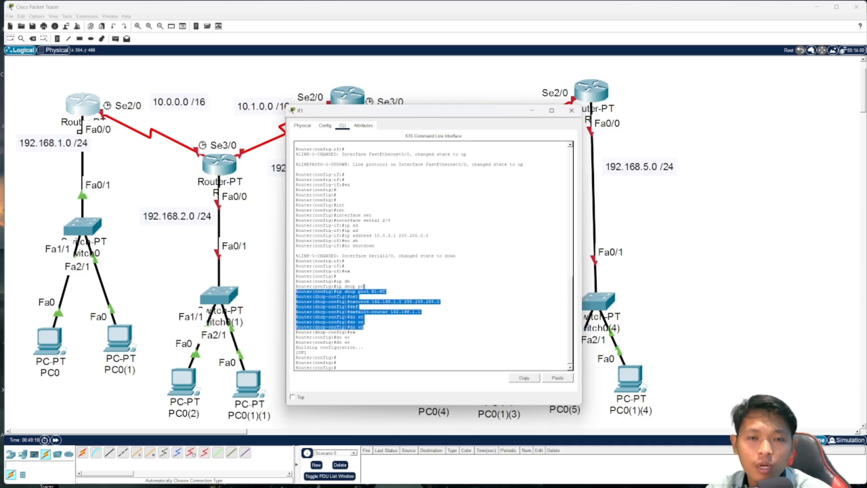
# Switch PC0's IPv4 configuration to DHCP and close its window
pyautogui.click(54, 346)
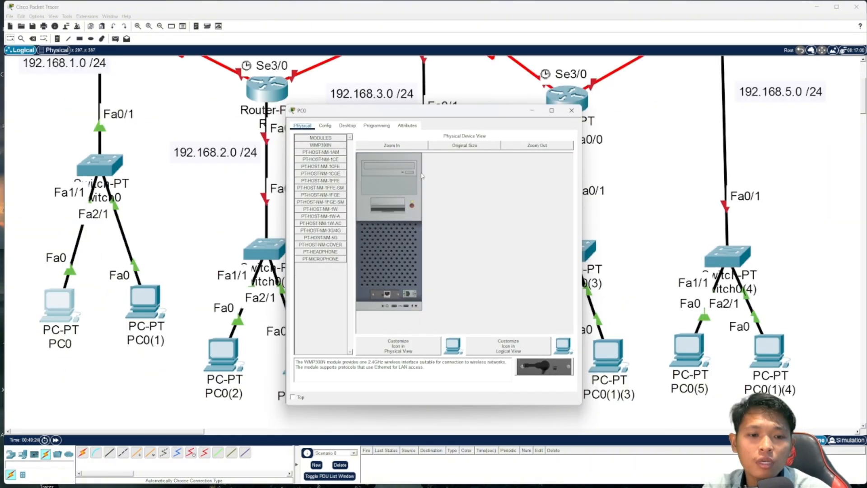
pyautogui.click(347, 126)
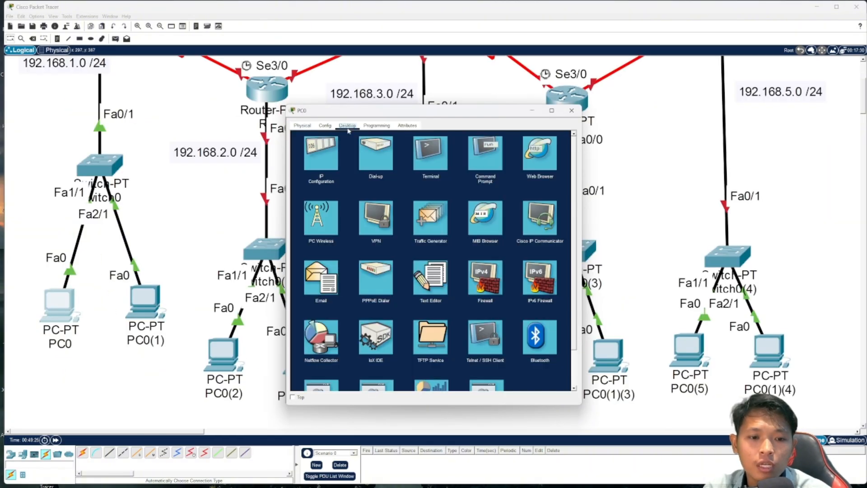
pyautogui.click(325, 157)
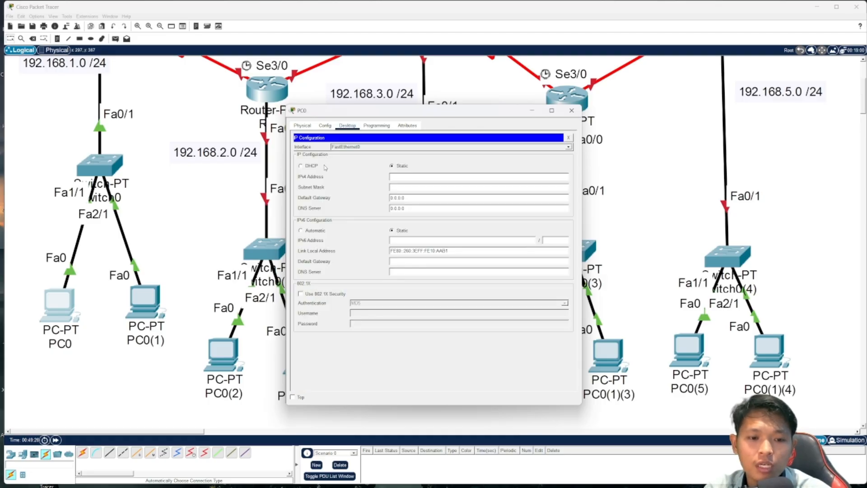
pyautogui.click(305, 168)
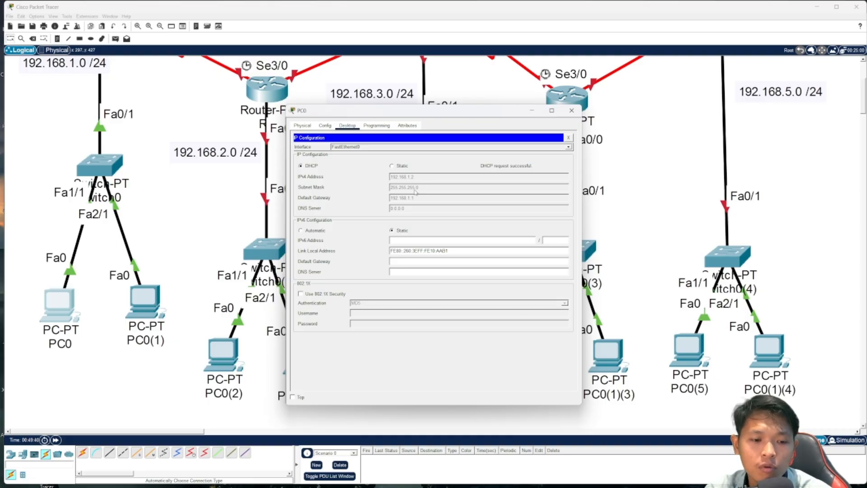
pyautogui.click(572, 110)
# Switch PC0(1)'s IPv4 configuration to DHCP and close its window
pyautogui.click(145, 299)
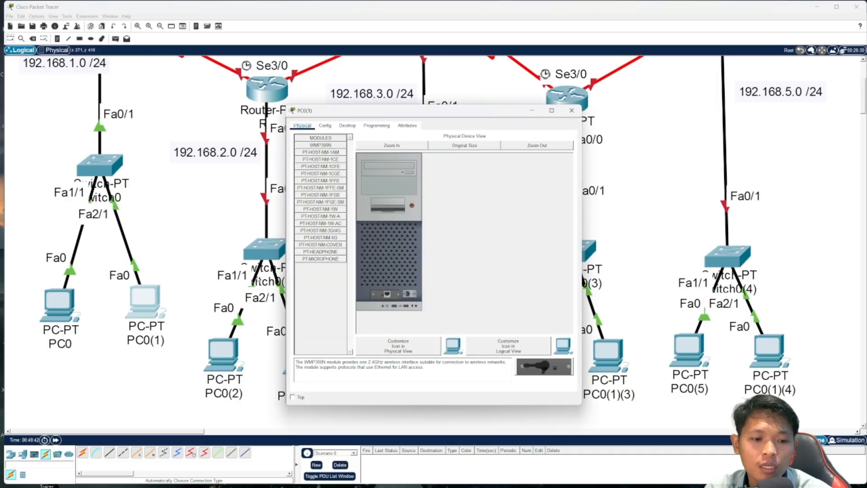
pyautogui.click(347, 125)
pyautogui.click(329, 167)
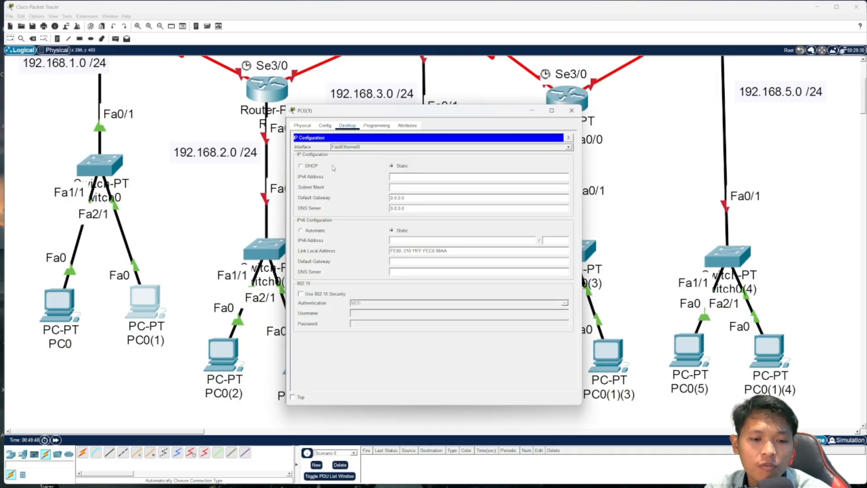
pyautogui.click(301, 166)
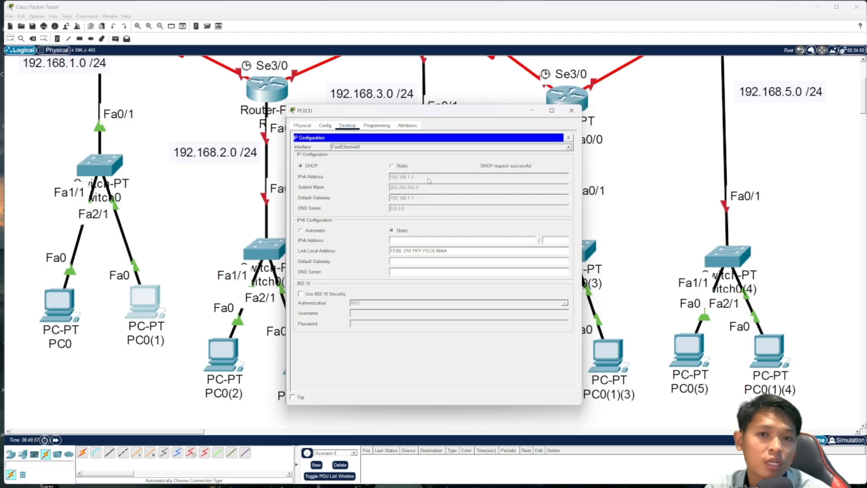
pyautogui.click(569, 137)
pyautogui.click(572, 111)
# Nudge the 192.168.2.0 /24 label slightly up beside R2's LAN link
pyautogui.scroll(3, 294, 210)
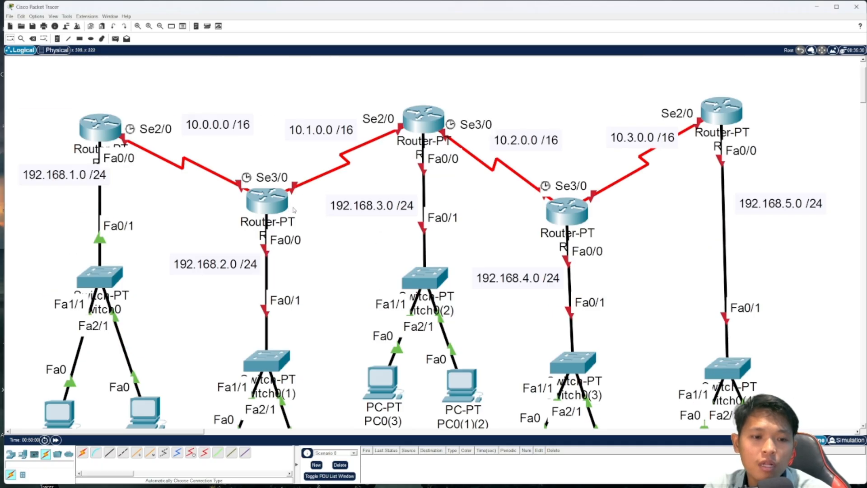
pyautogui.scroll(-2, 295, 208)
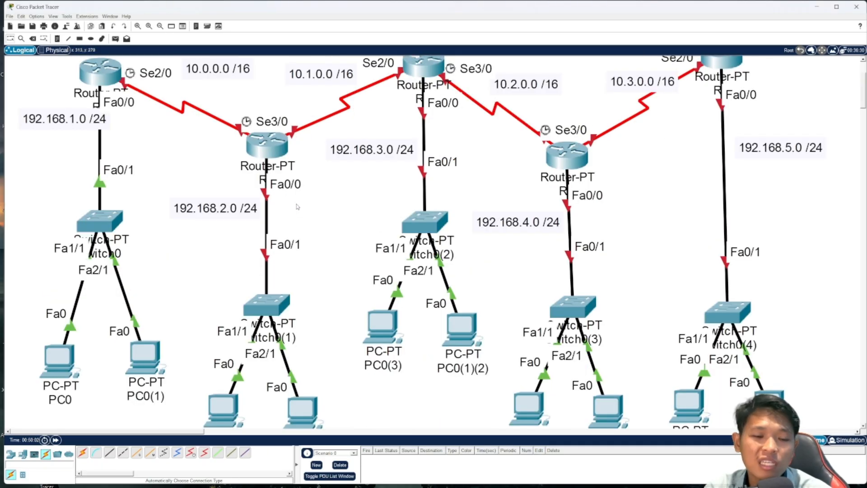
pyautogui.click(285, 154)
pyautogui.click(343, 126)
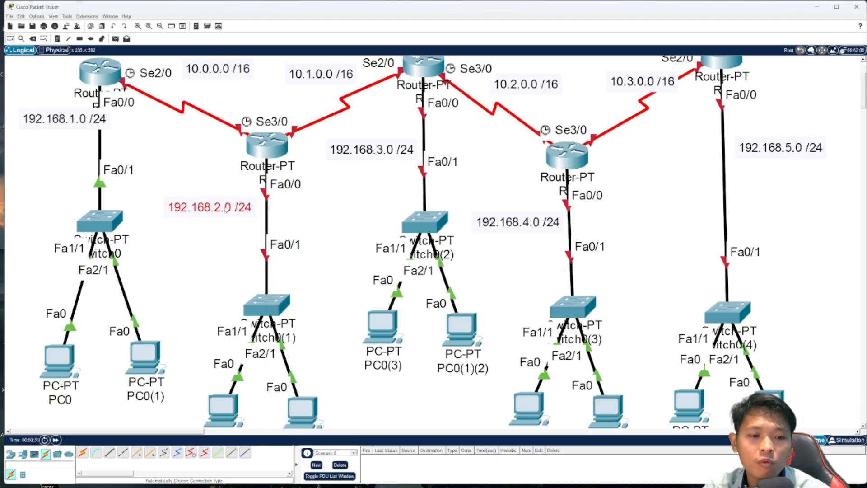
pyautogui.moveTo(226, 208); pyautogui.dragTo(227, 203)
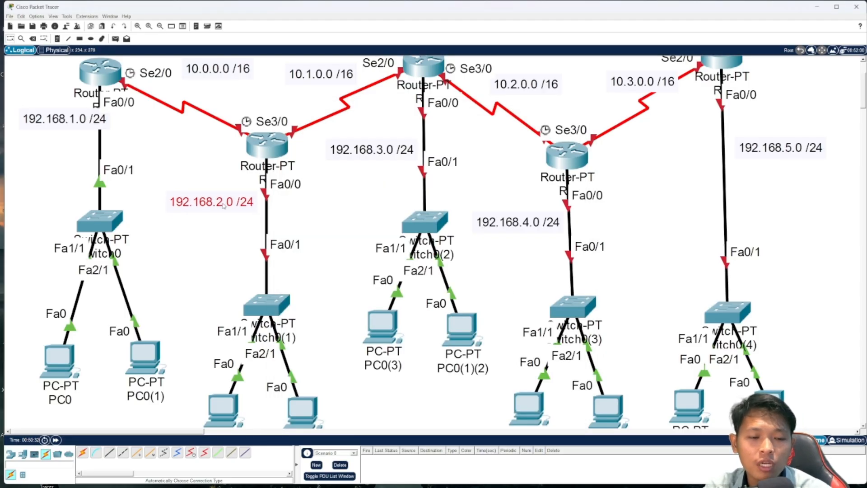
# Open R2's command line and enter global configuration mode with configure terminal
pyautogui.click(272, 156)
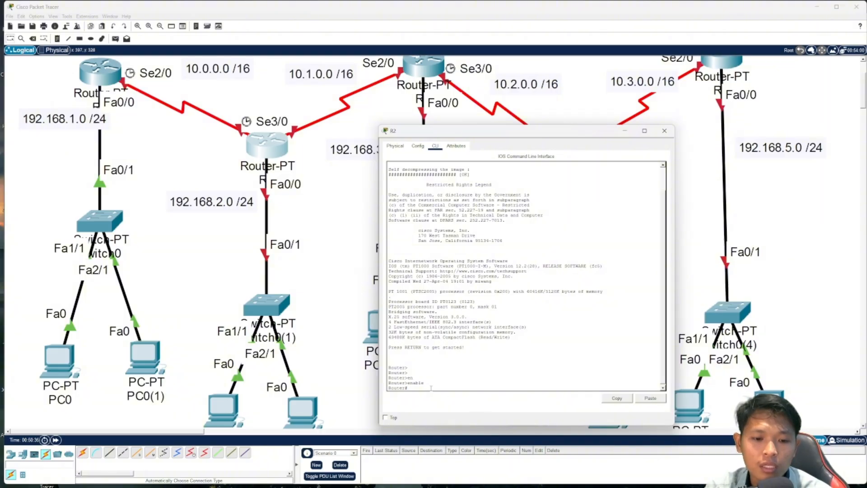
pyautogui.write('conf')
pyautogui.press('Tab')
pyautogui.write('t')
pyautogui.press('Tab')
pyautogui.press('Return')
pyautogui.press('Return')
# Enter interface configuration for fastEthernet 0/0 on R2
pyautogui.write('int')
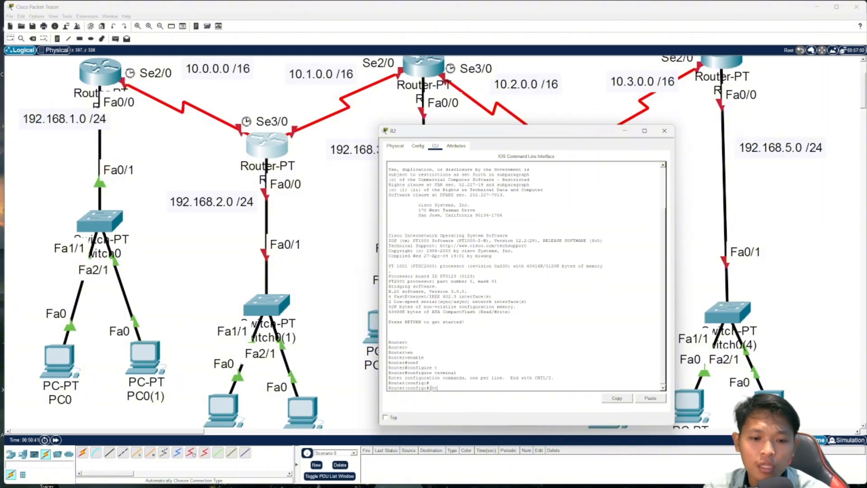
pyautogui.press('Tab')
pyautogui.write('fa')
pyautogui.press('Tab')
pyautogui.write('0')
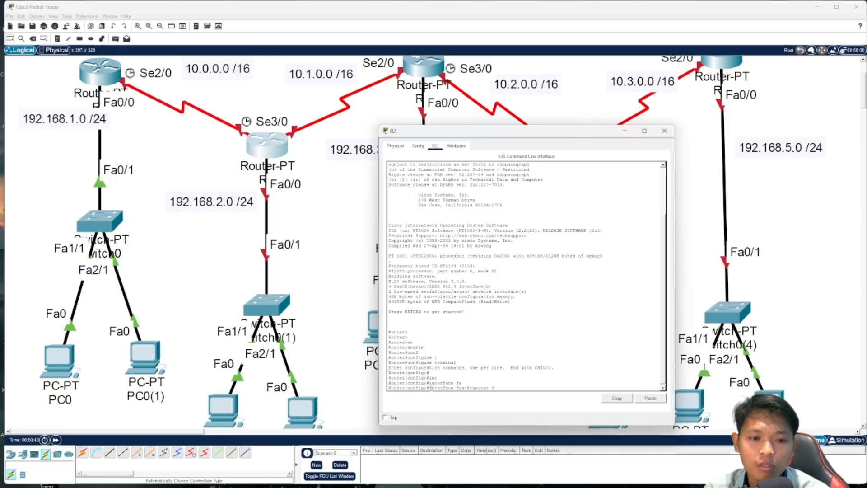
pyautogui.write('/0')
pyautogui.press('Return')
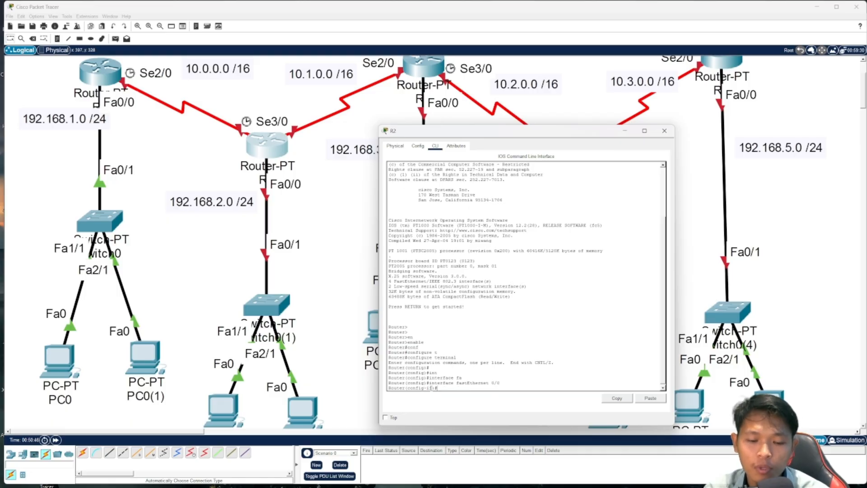
# Assign IP address 192.168.2.1 with mask 255.255.255.0 to R2's fastEthernet 0/0 interface
pyautogui.write('ip ad')
pyautogui.press('Tab')
pyautogui.write('192.168')
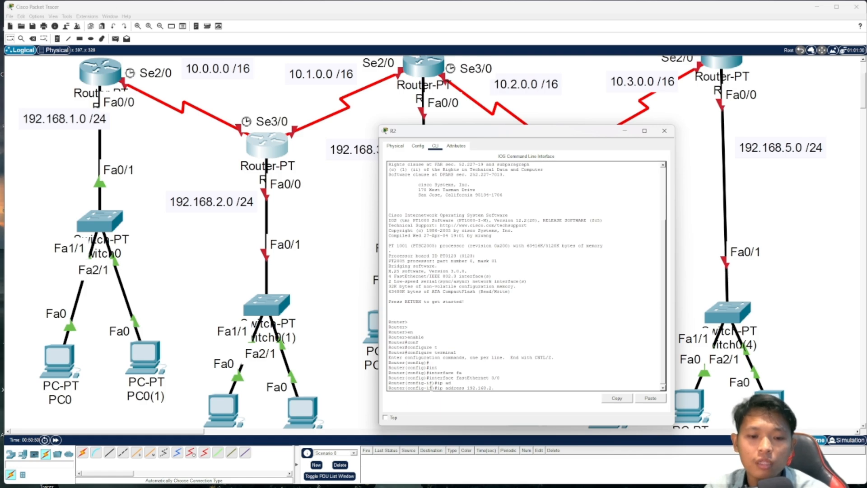
pyautogui.write('.2.1 255.255.255')
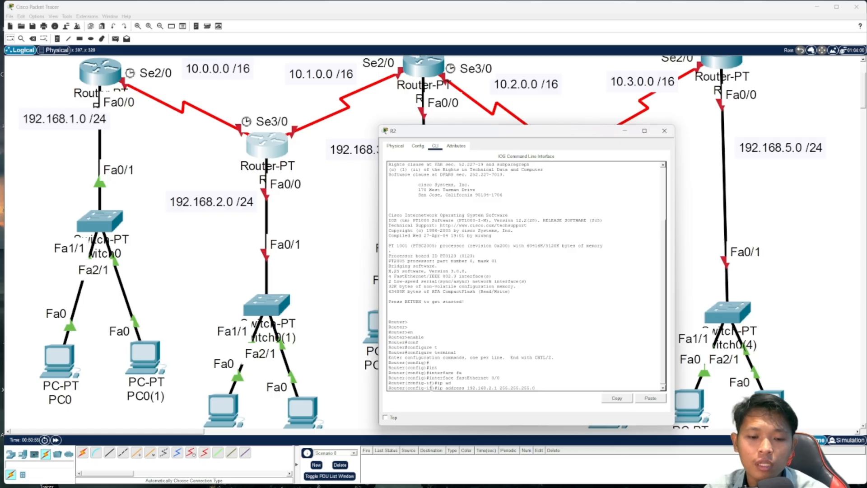
pyautogui.write('.0')
pyautogui.press('Return')
# Enable R2's fastEthernet 0/0 with no shutdown and exit to global configuration mode
pyautogui.write('no shutdown')
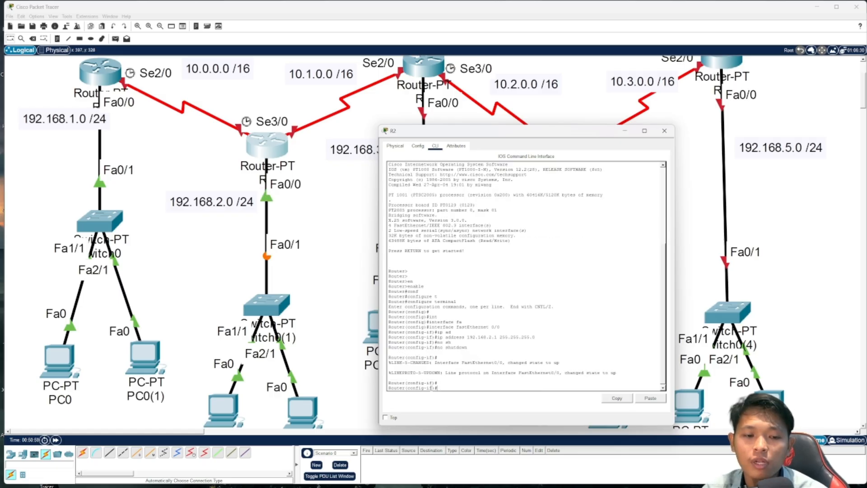
pyautogui.write('ex')
pyautogui.press('Return')
pyautogui.press('Return')
pyautogui.press('Return')
pyautogui.press('Return')
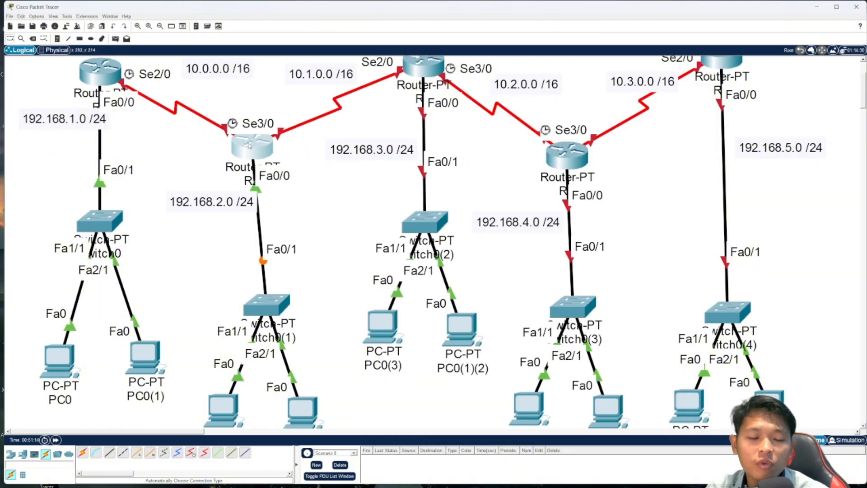
# Realign R2 above its LAN switch and enter interface configuration for serial 2/0 in its command line
pyautogui.moveTo(249, 145); pyautogui.dragTo(266, 149)
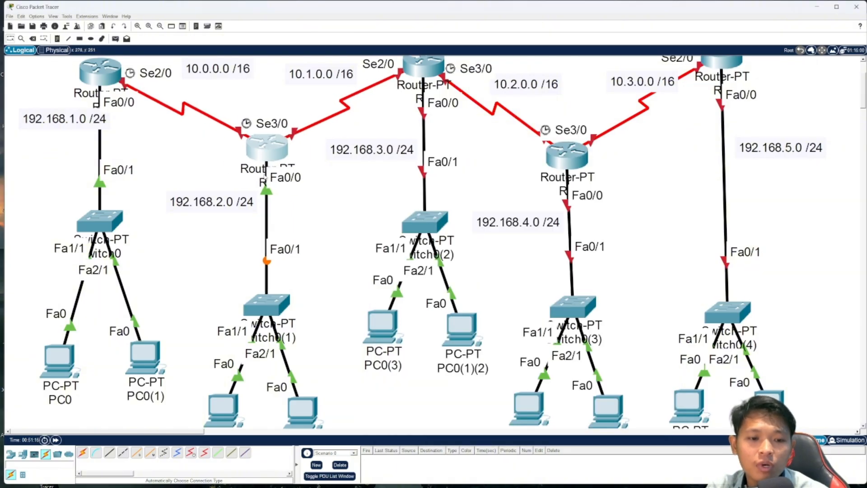
pyautogui.click(269, 150)
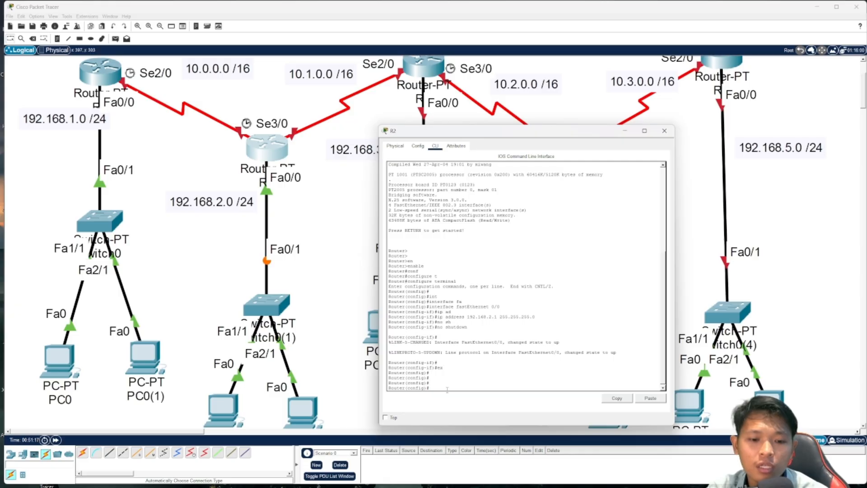
pyautogui.write('int')
pyautogui.press('Tab')
pyautogui.write('ser')
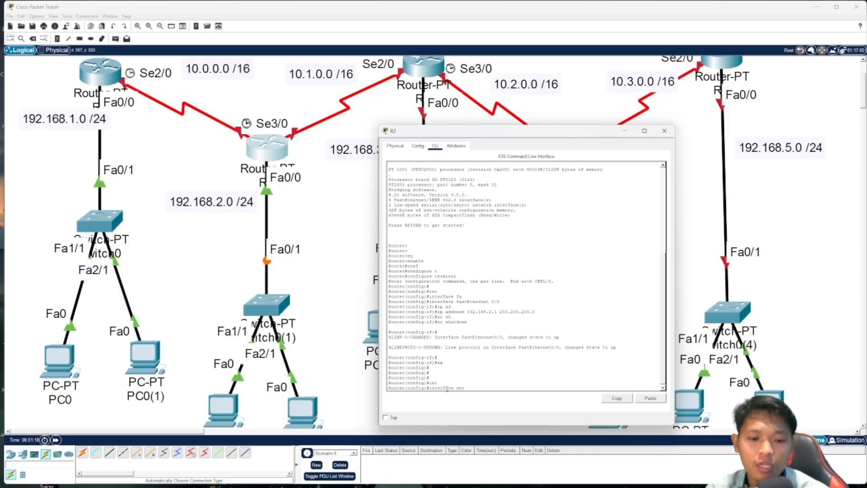
pyautogui.press('Tab')
pyautogui.press('Return')
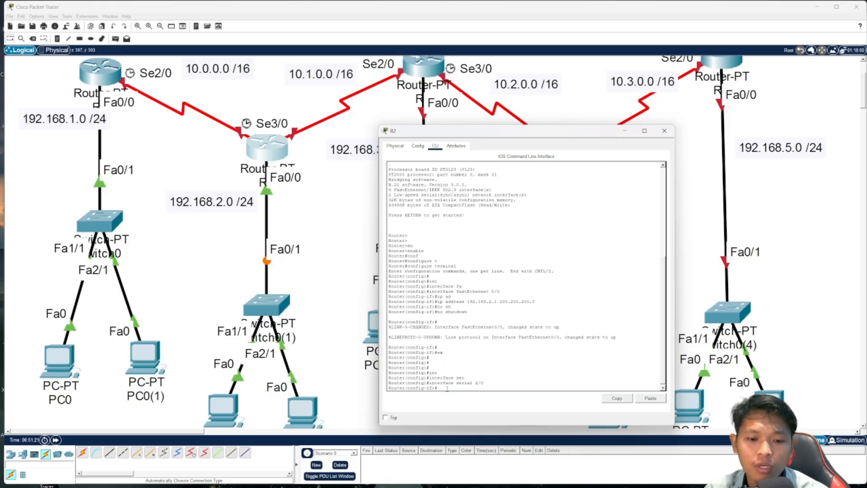
# Assign IP address 10.0.0.2 with mask 255.255.0.0 to R2's serial 2/0 and enable it with no shutdown
pyautogui.write('ip ad')
pyautogui.press('Tab')
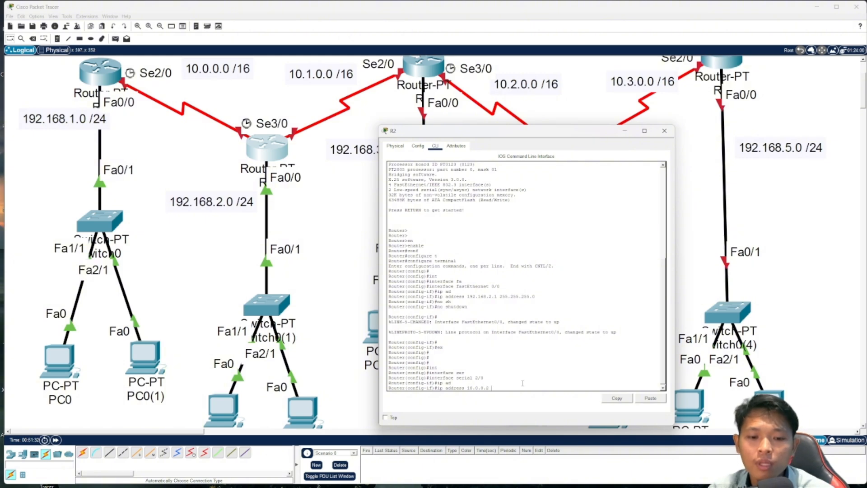
pyautogui.write('255.2')
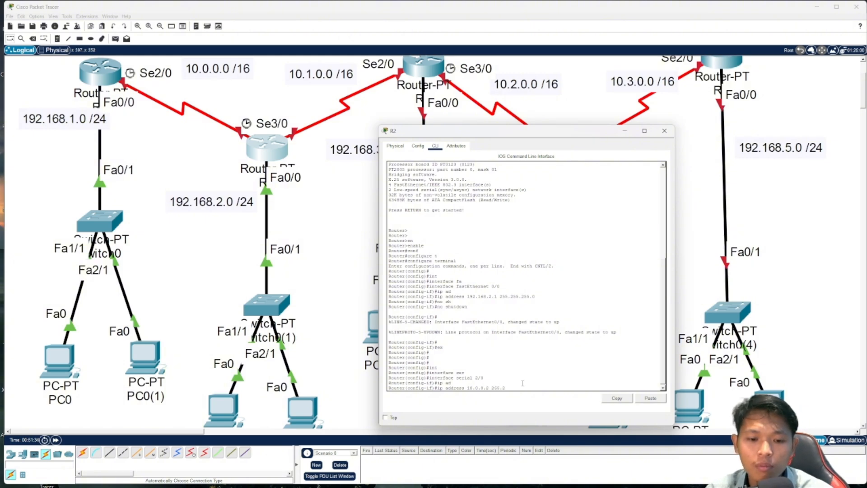
pyautogui.write('55.0.0')
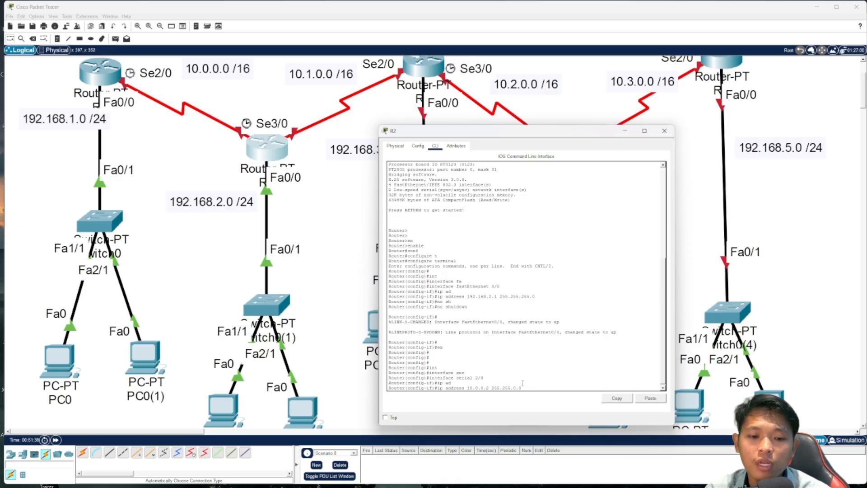
pyautogui.press('Return')
pyautogui.write('no sh')
pyautogui.press('Tab')
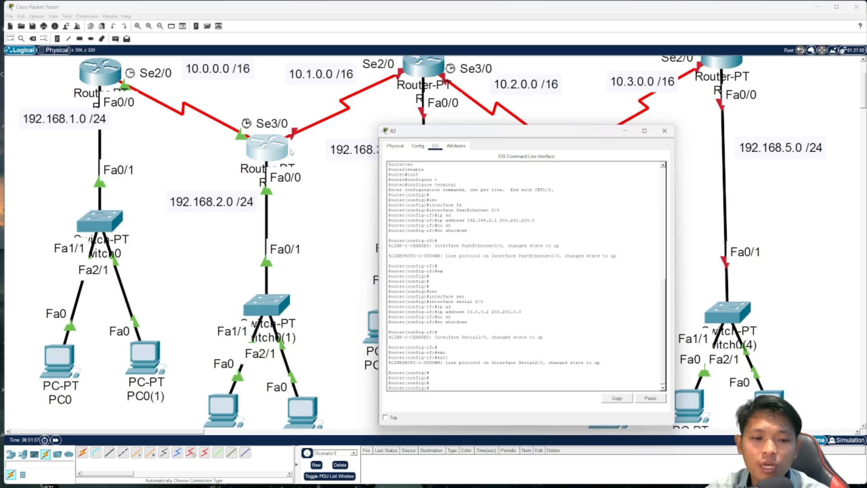
# Move R2 slightly down on the canvas and enter interface configuration for serial 3/0 in its command line
pyautogui.moveTo(275, 150); pyautogui.dragTo(273, 157)
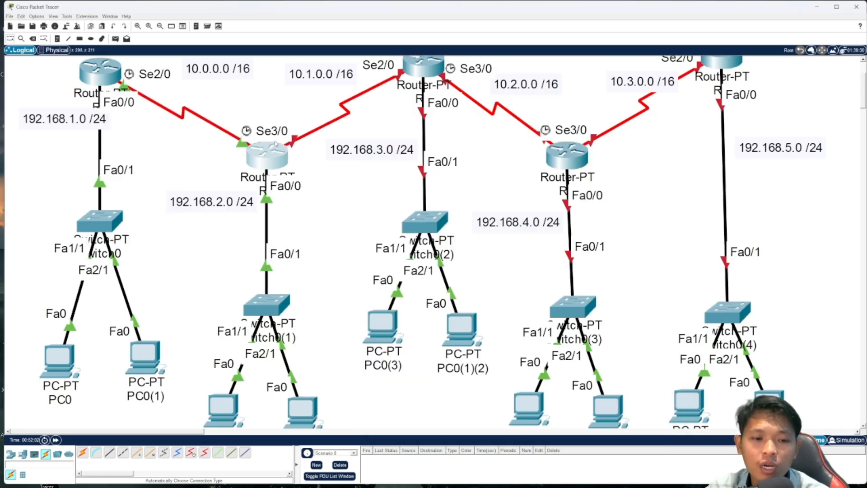
pyautogui.click(276, 154)
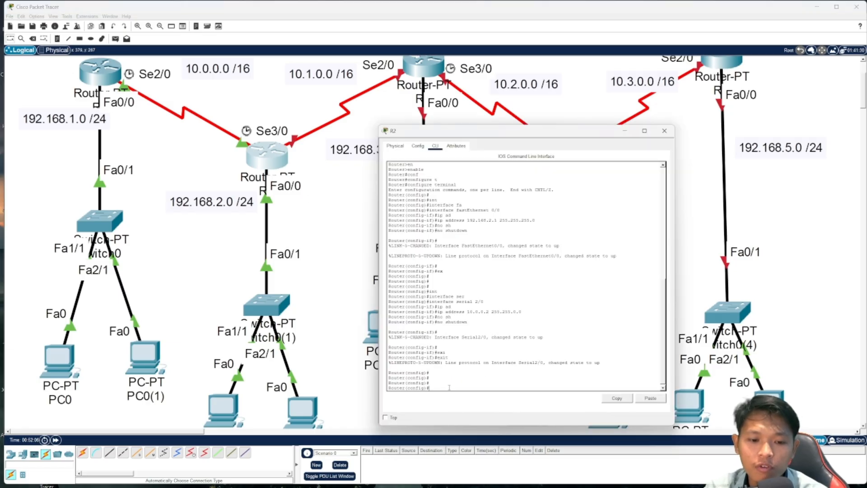
pyautogui.write('int')
pyautogui.press('Tab')
pyautogui.write('se')
pyautogui.press('Tab')
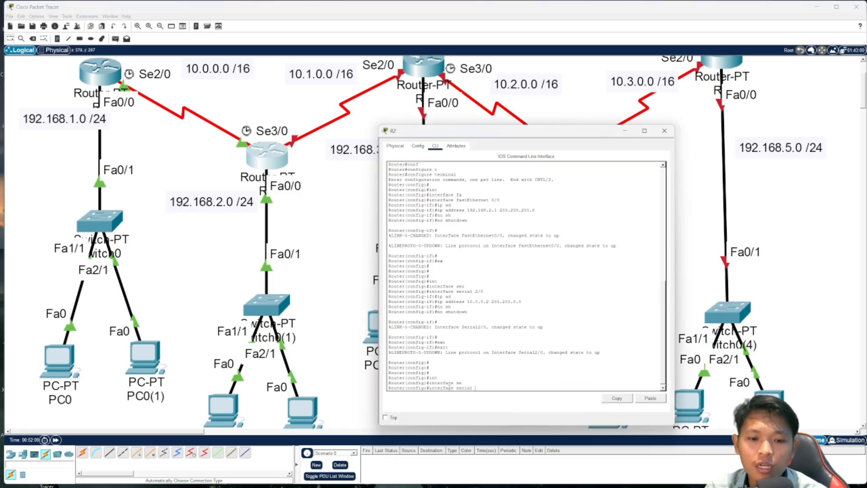
pyautogui.write('3/0')
pyautogui.press('Return')
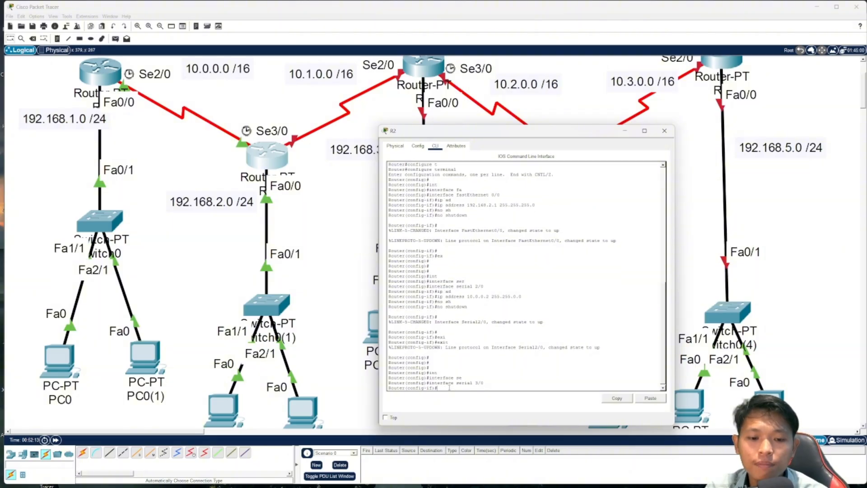
# Assign IP address 10.1.0.1 with mask 255.255.0.0 to R2's serial 3/0 interface
pyautogui.write('ip ad')
pyautogui.press('Tab')
pyautogui.write('10')
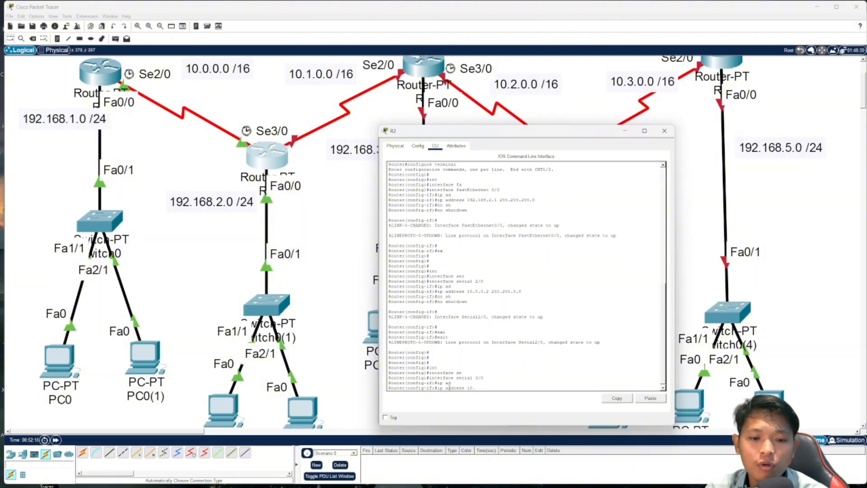
pyautogui.write('.1.0.1')
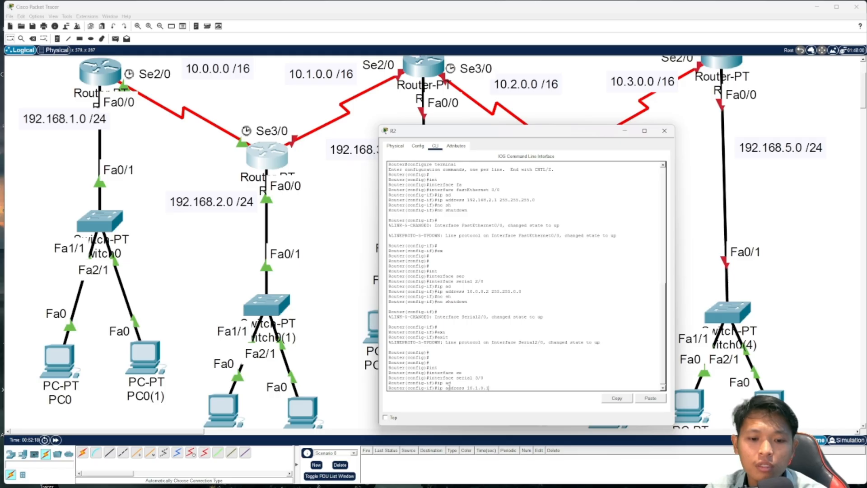
pyautogui.write(' 255.25')
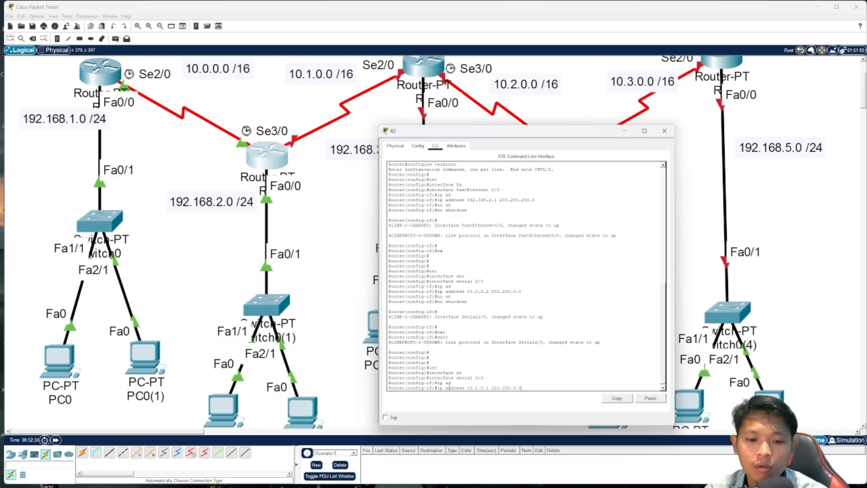
pyautogui.write('5.0.0')
pyautogui.press('Return')
# Enable R2's serial 3/0 interface with no shutdown
pyautogui.write('no s')
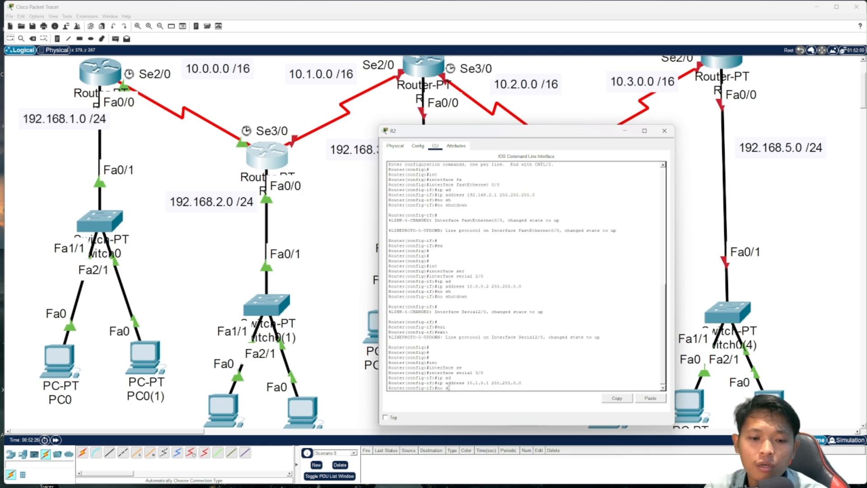
pyautogui.write('h')
pyautogui.press('Tab')
pyautogui.press('Return')
pyautogui.press('Return')
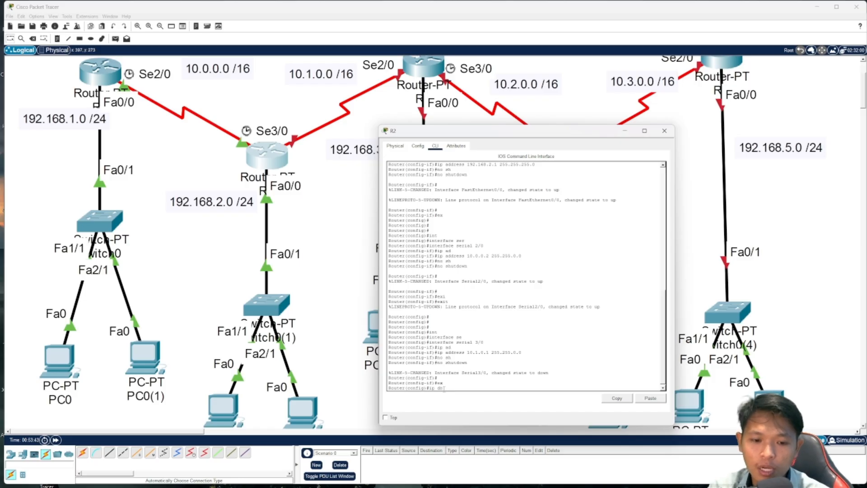
# Create a DHCP pool named R2-PC on R2 with ip dhcp pool
pyautogui.press('Tab')
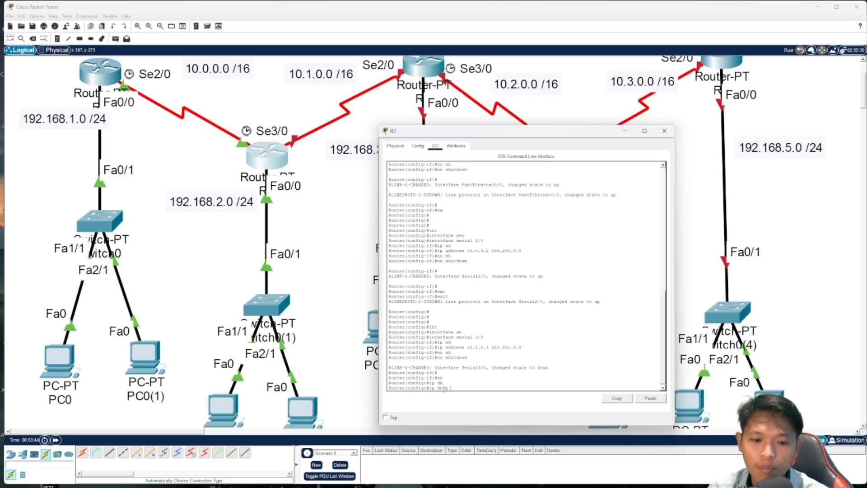
pyautogui.write('po')
pyautogui.press('Tab')
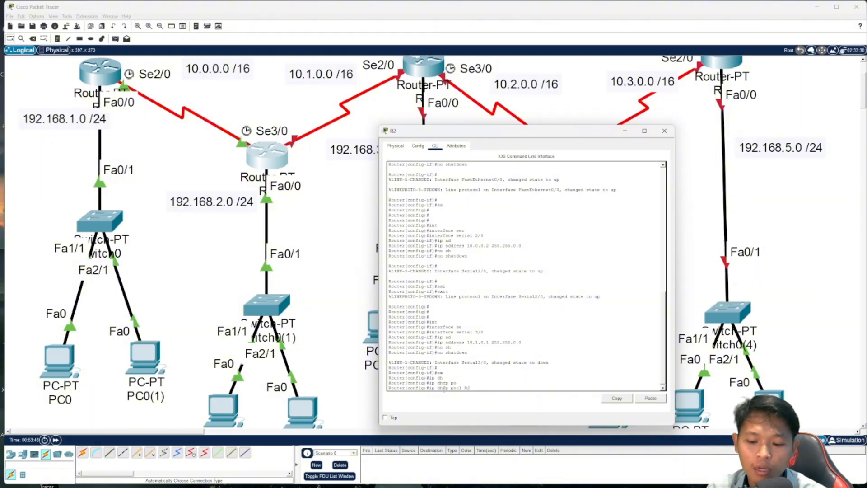
pyautogui.write('R2-PC')
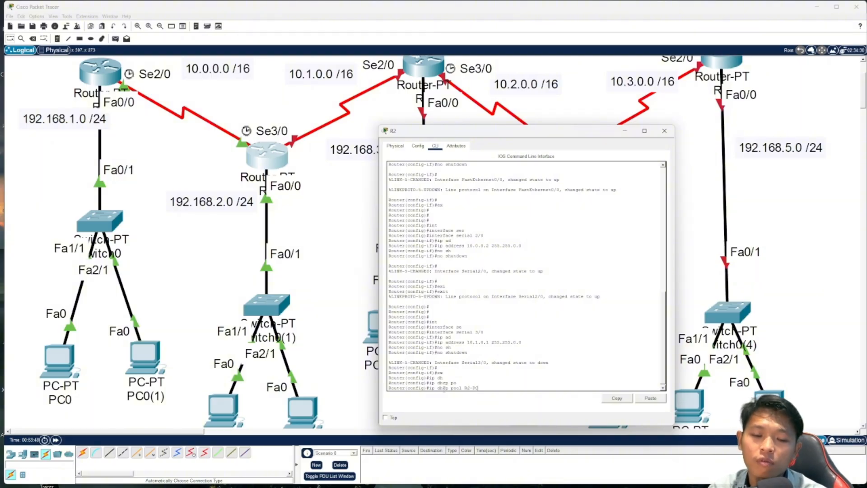
pyautogui.press('Return')
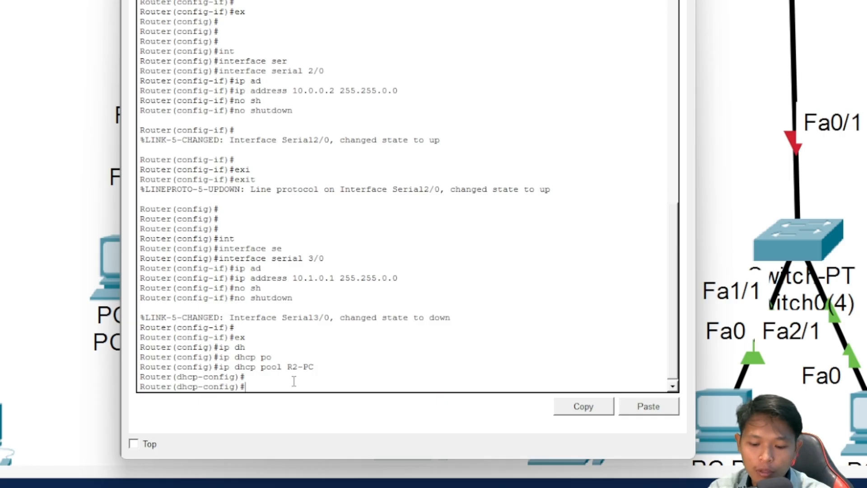
# Set the R2-PC pool's network to 192.168.2.0 with mask 255.255.255.0
pyautogui.write('net')
pyautogui.press('Tab')
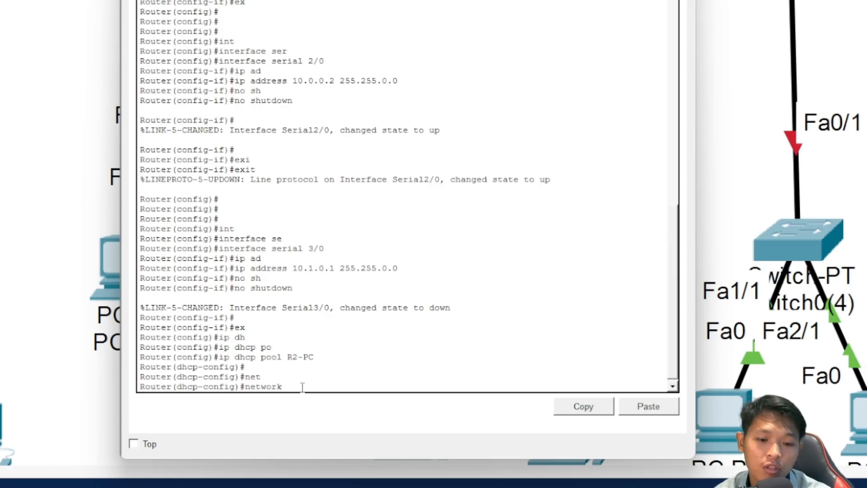
pyautogui.write('192.168.')
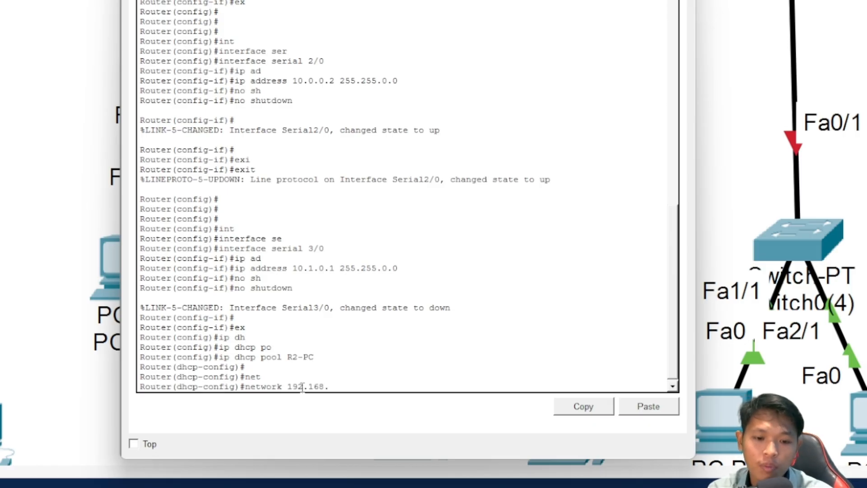
pyautogui.write('2.0')
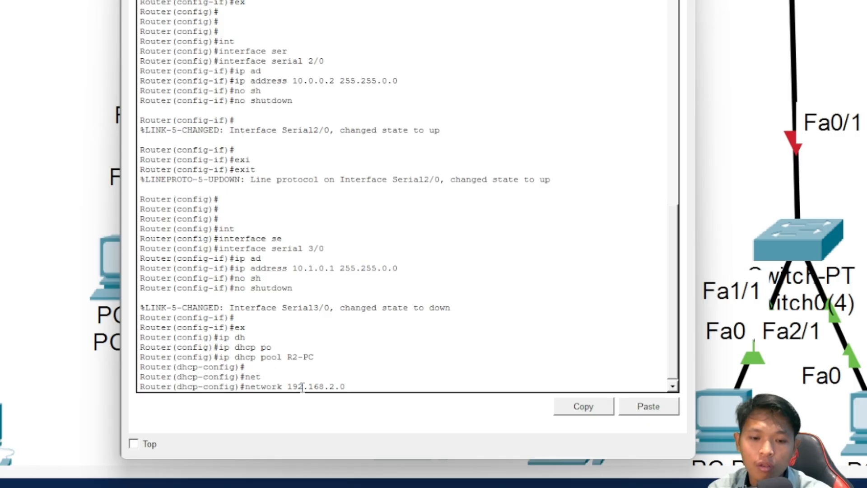
pyautogui.write('255.255.255')
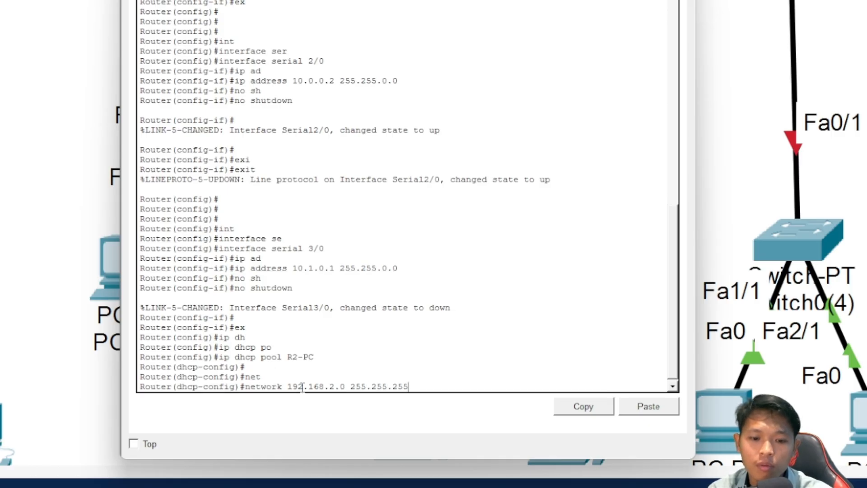
pyautogui.write('.0')
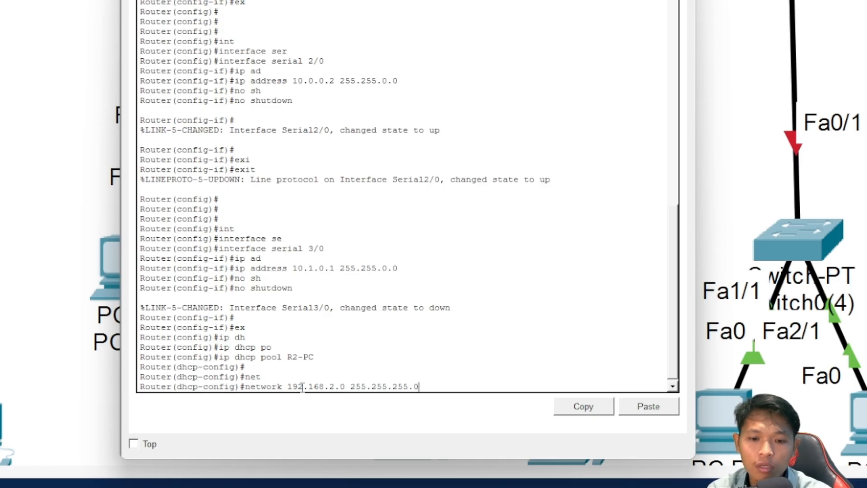
pyautogui.press('Return')
# Set the R2-PC pool's default router to 192.168.2.1
pyautogui.write('def')
pyautogui.press('Tab')
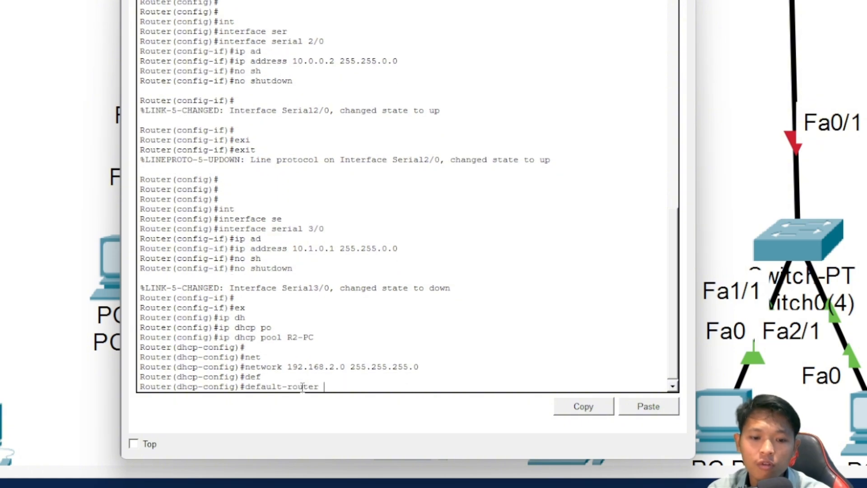
pyautogui.write('192.168')
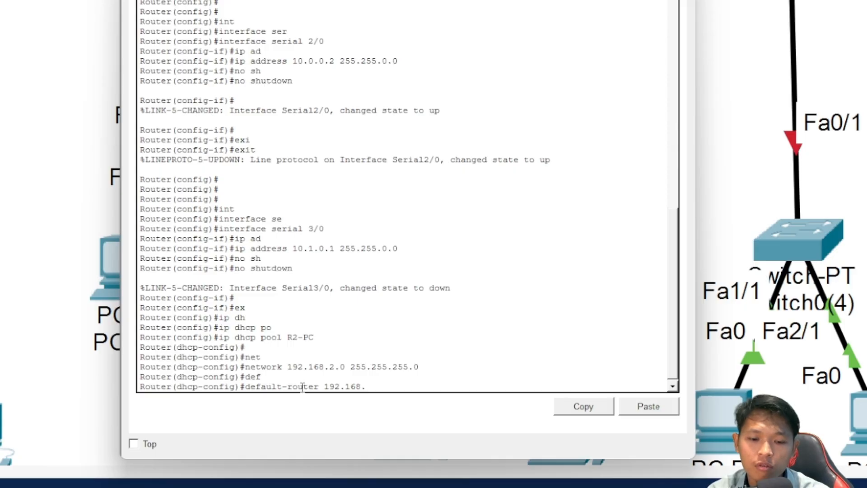
pyautogui.write('.')
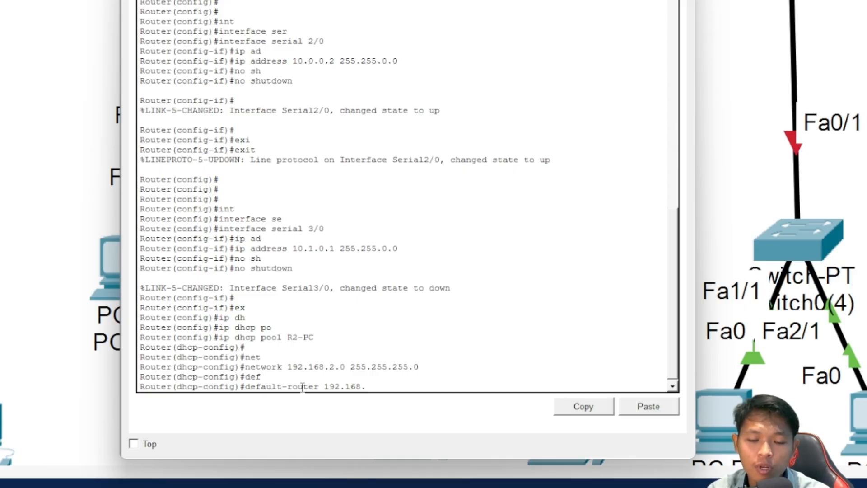
pyautogui.write('2.1')
pyautogui.press('Return')
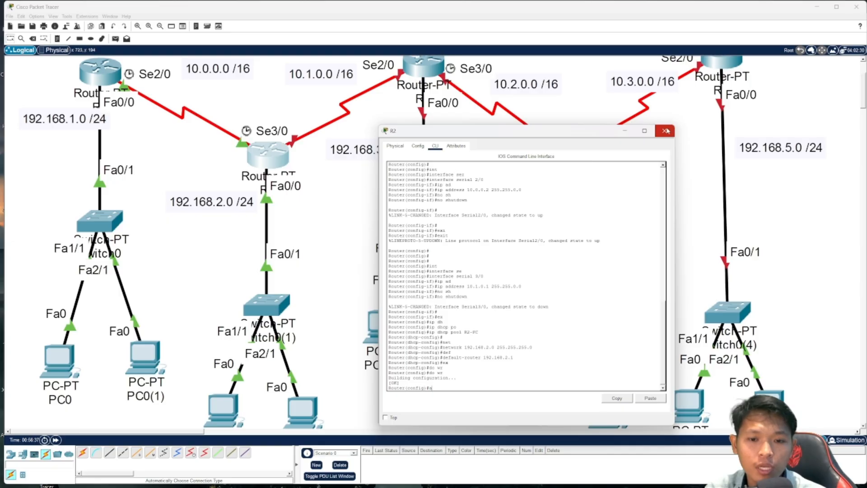
# Switch PC0(2) in the 192.168.2.0 network from static to DHCP addressing in its IP configuration
pyautogui.scroll(-3, 235, 345)
pyautogui.scroll(1, 236, 270)
pyautogui.click(225, 308)
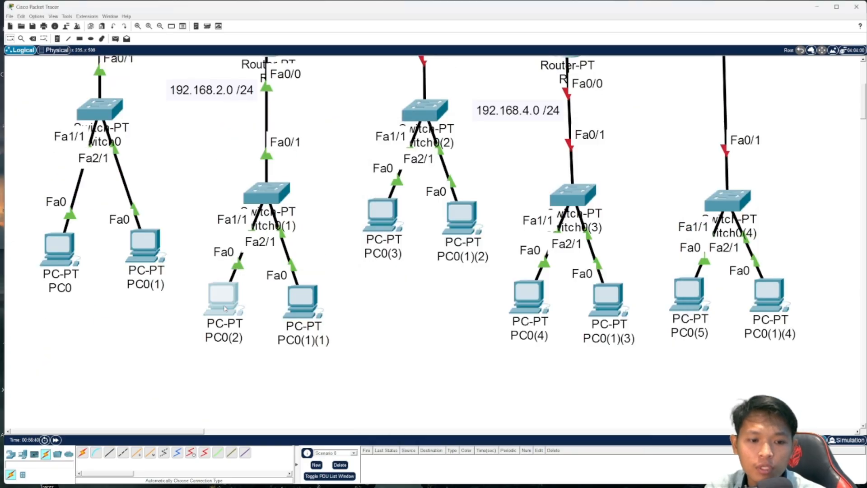
pyautogui.click(347, 125)
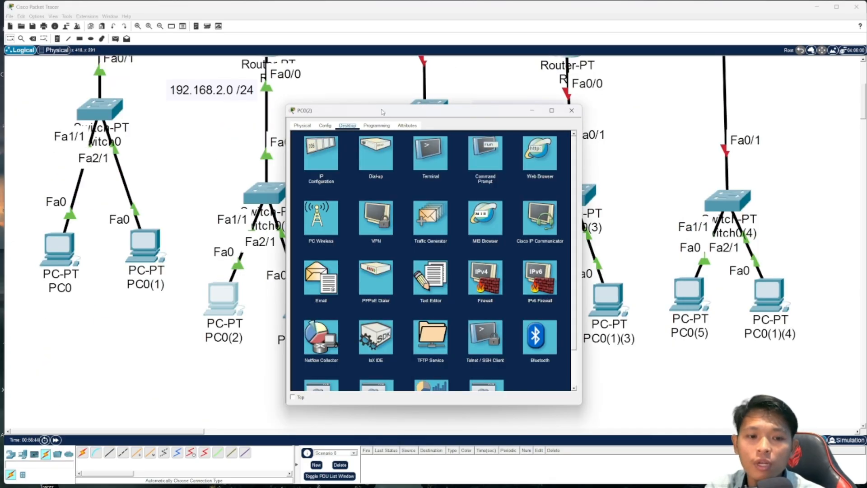
pyautogui.click(326, 155)
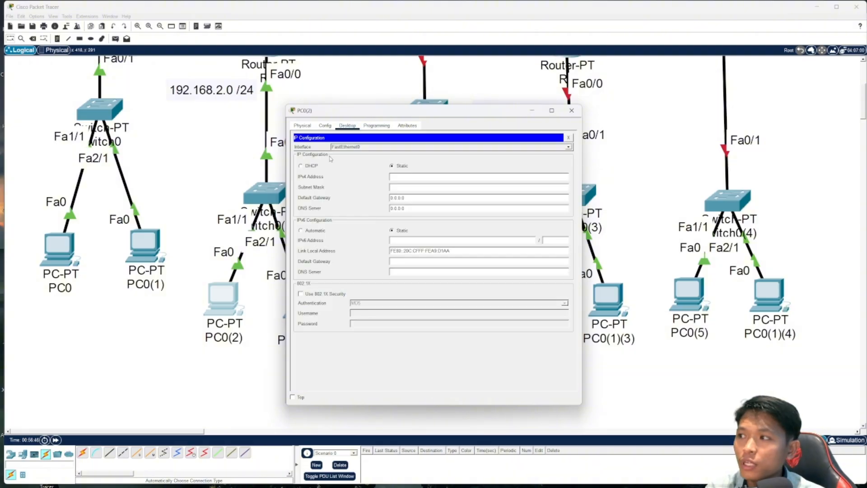
pyautogui.click(301, 166)
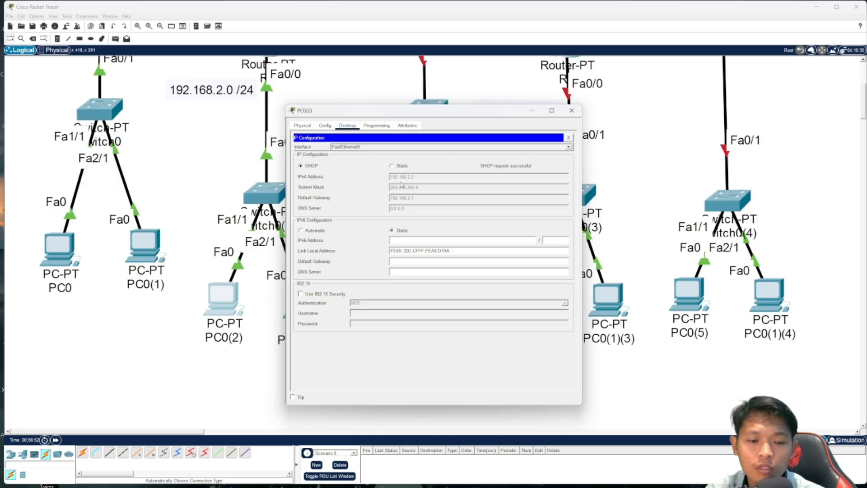
pyautogui.click(571, 111)
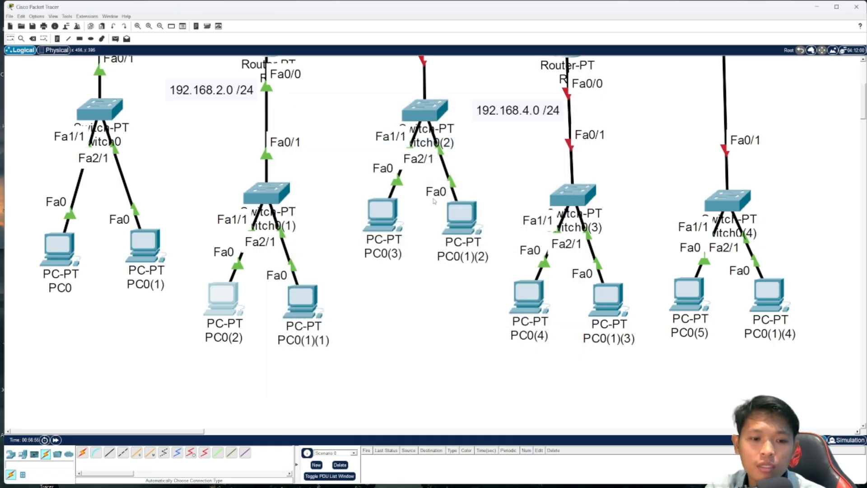
# Switch PC0(1)(1), the second PC in the 192.168.2.0 network, to DHCP addressing
pyautogui.click(312, 299)
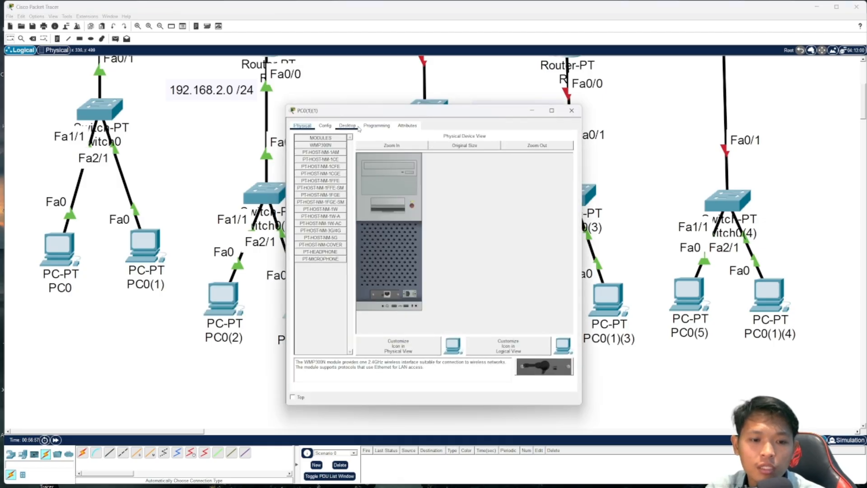
pyautogui.click(347, 126)
pyautogui.click(323, 160)
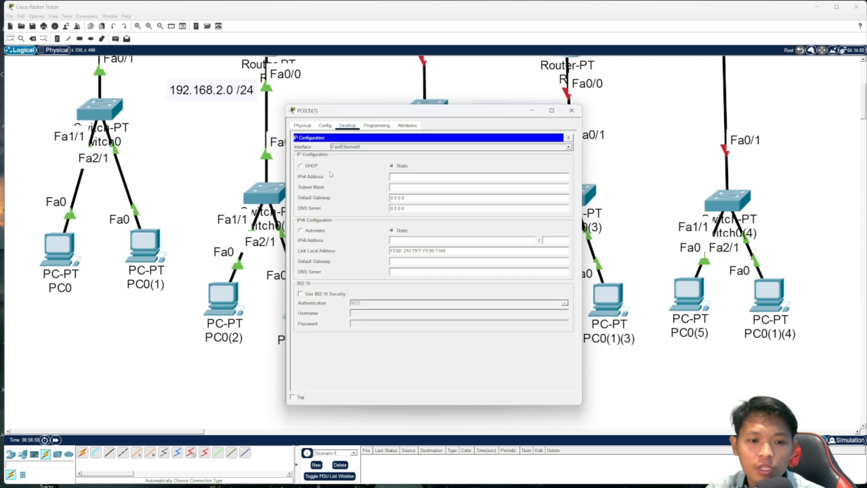
pyautogui.click(308, 167)
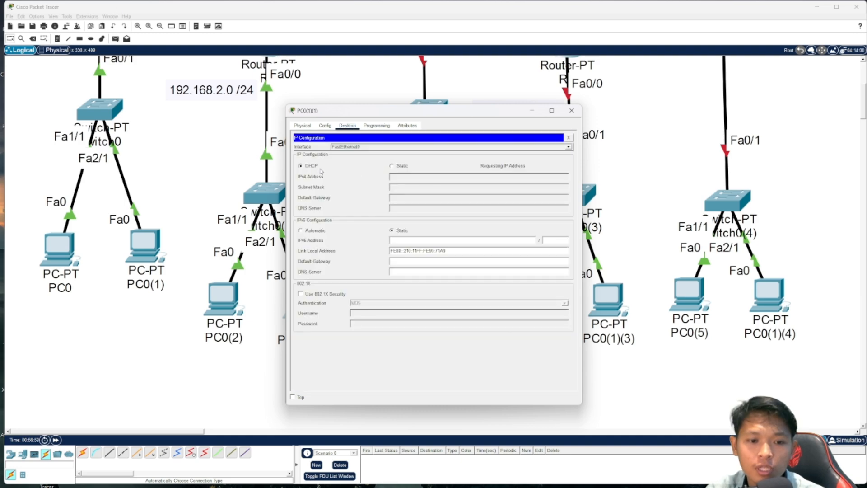
pyautogui.click(571, 112)
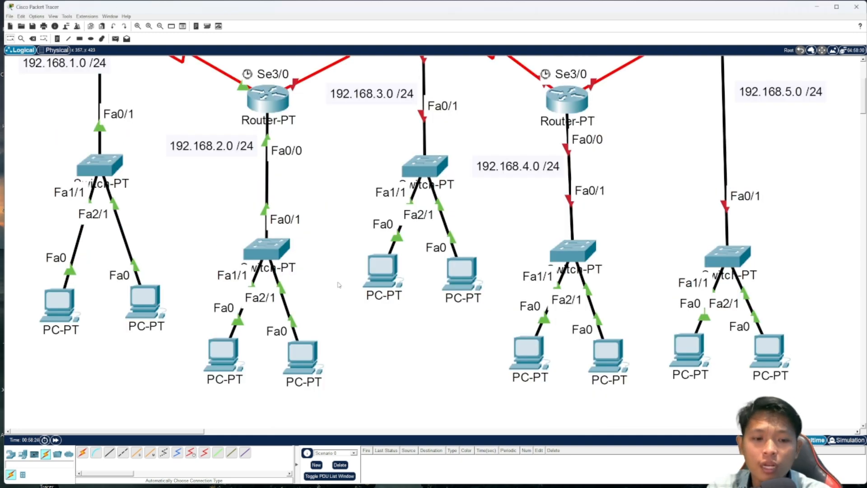
# Test local connectivity with simple PDUs from PC0(2) to PC0(1)(1) and from PC0 to PC0(1)
pyautogui.click(115, 38)
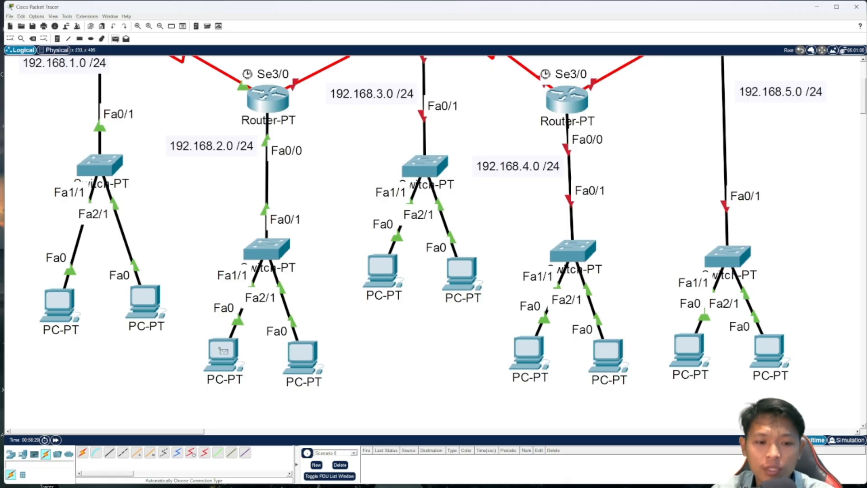
pyautogui.click(226, 354)
pyautogui.click(315, 370)
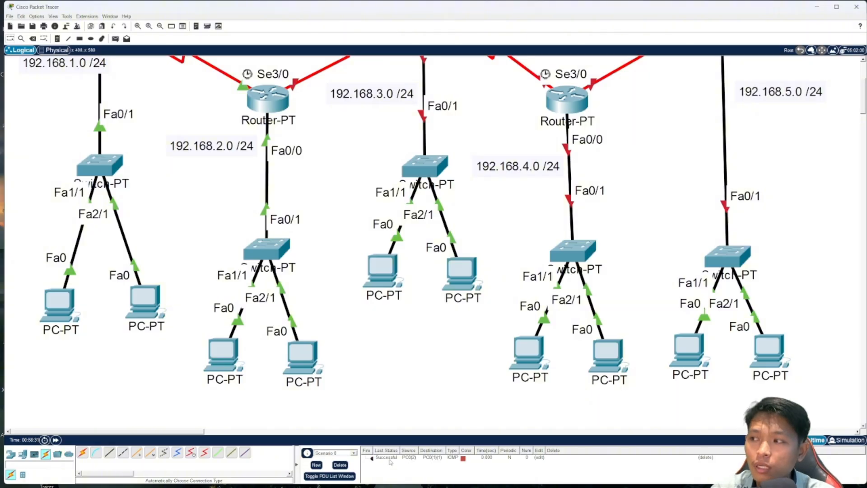
pyautogui.click(63, 306)
pyautogui.click(152, 300)
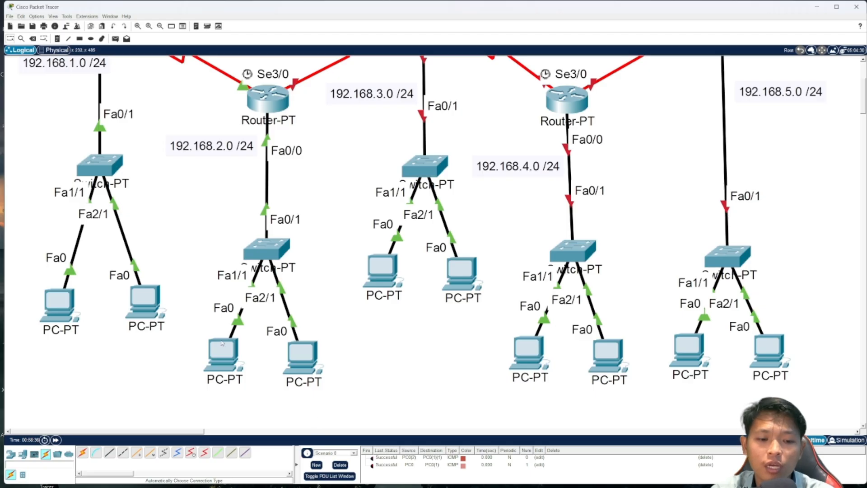
# Test connectivity between networks with a simple PDU from PC0(1) to PC0(2), and delete the scenario's PDUs
pyautogui.click(152, 301)
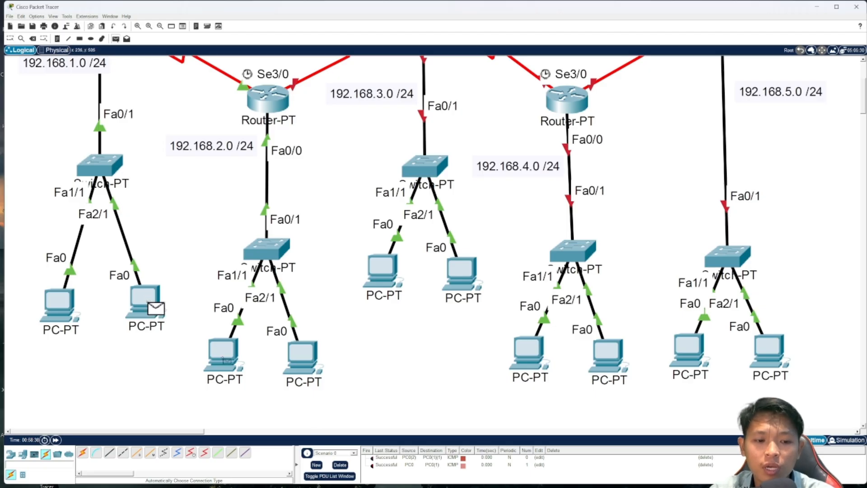
pyautogui.click(224, 357)
pyautogui.click(386, 472)
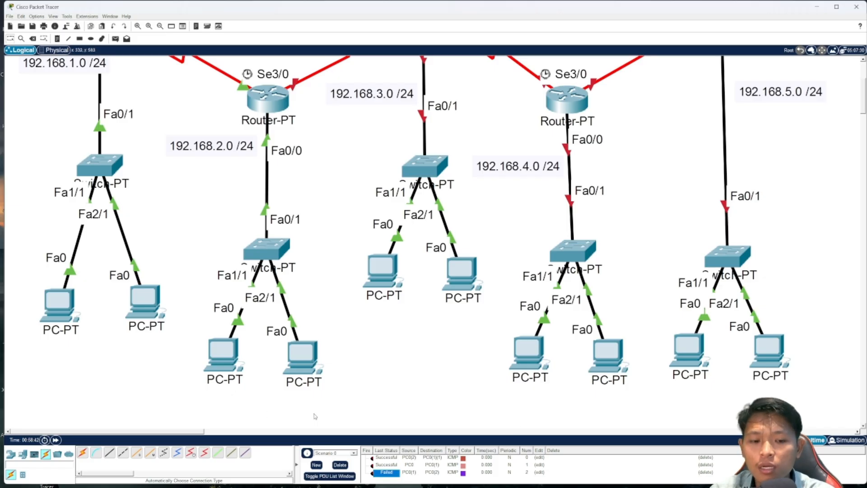
pyautogui.click(341, 465)
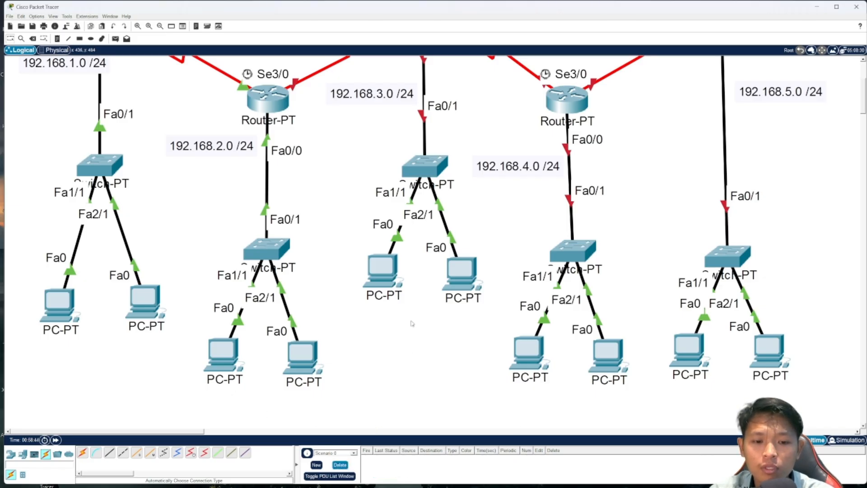
# Open the command line interface of router R3 and bring up its user prompt
pyautogui.scroll(5, 402, 322)
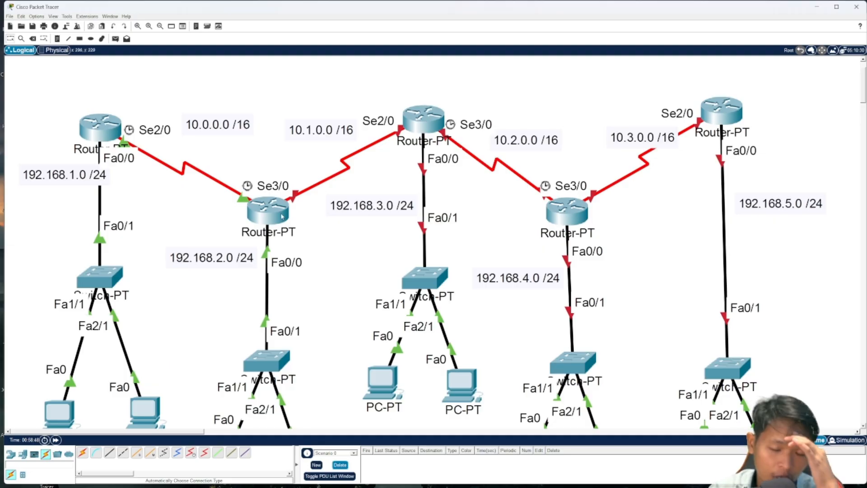
pyautogui.moveTo(281, 217)
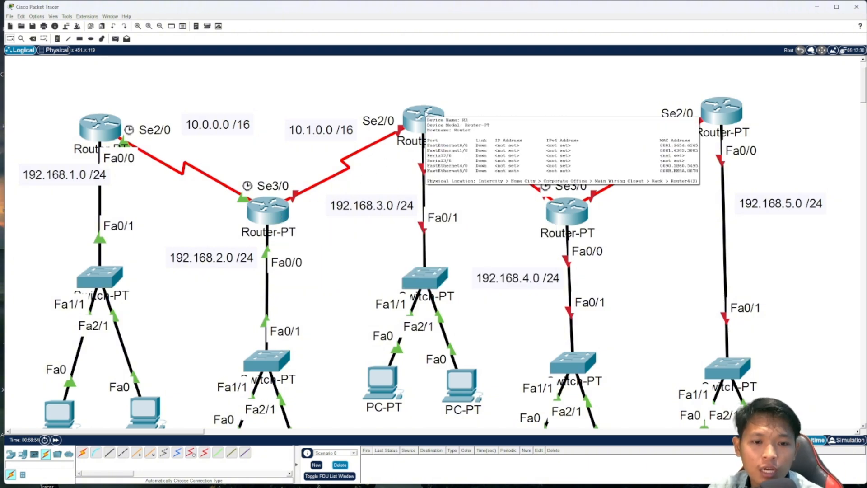
pyautogui.moveTo(424, 127); pyautogui.dragTo(422, 115)
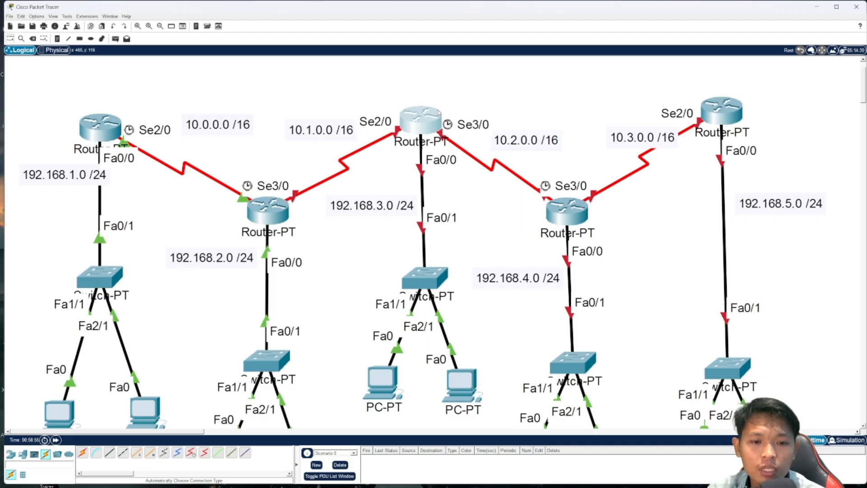
pyautogui.click(433, 114)
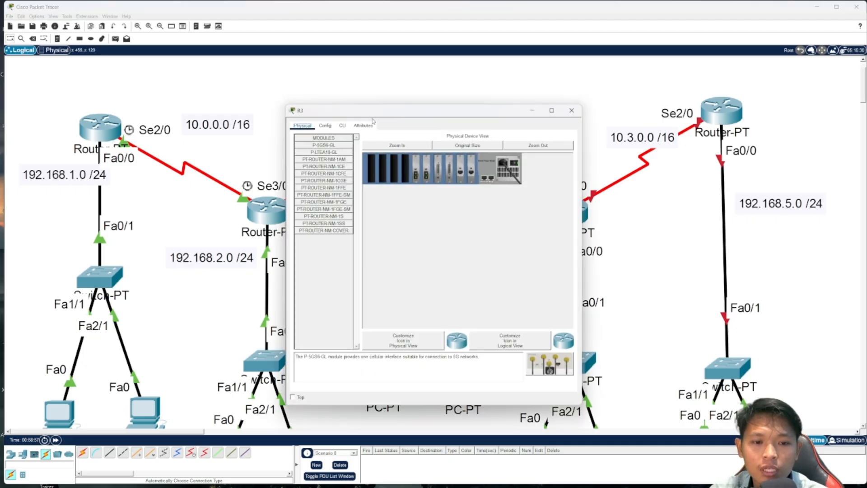
pyautogui.click(343, 126)
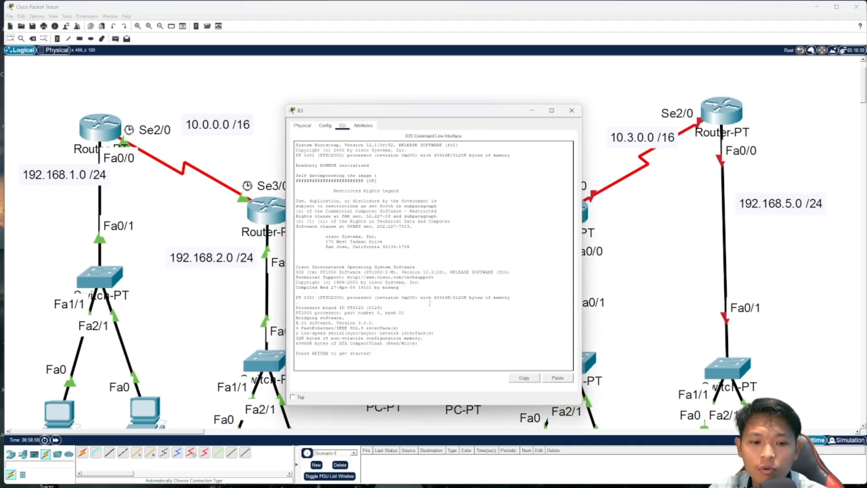
pyautogui.press('Return')
pyautogui.press('Return')
pyautogui.press('Return')
pyautogui.press('Return')
pyautogui.press('Return')
pyautogui.press('Return')
pyautogui.press('Return')
pyautogui.press('Return')
pyautogui.press('Return')
pyautogui.press('Return')
pyautogui.press('Return')
pyautogui.press('Return')
pyautogui.press('Return')
pyautogui.press('Return')
pyautogui.press('Return')
pyautogui.press('Return')
pyautogui.press('Return')
pyautogui.press('Return')
pyautogui.press('Return')
pyautogui.press('Return')
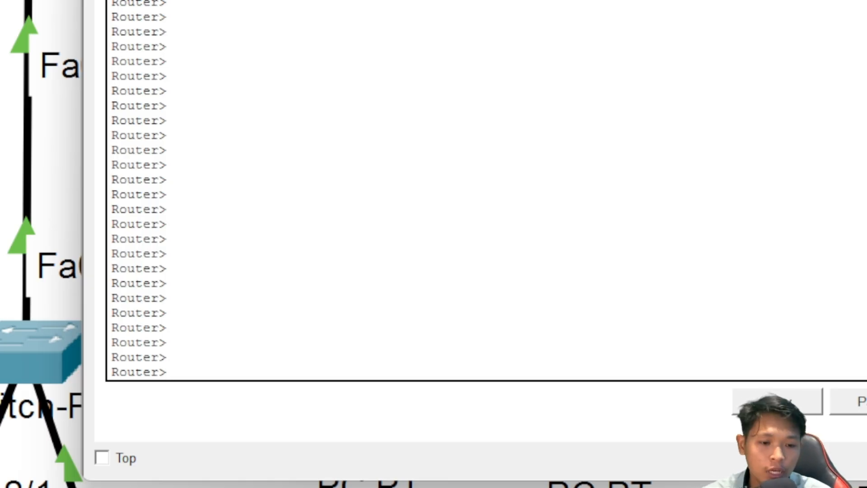
# Enter privileged mode on R3 with enable and global configuration mode with configure terminal
pyautogui.write('en')
pyautogui.press('Tab')
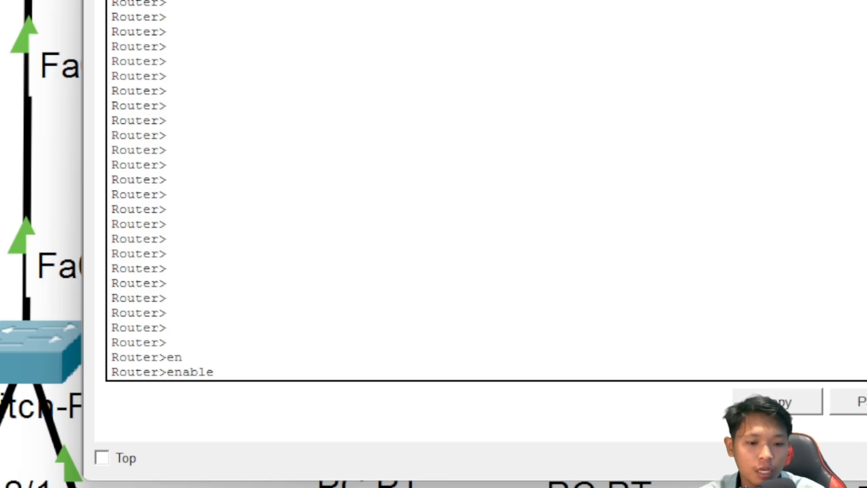
pyautogui.press('Return')
pyautogui.write('conf')
pyautogui.press('Tab')
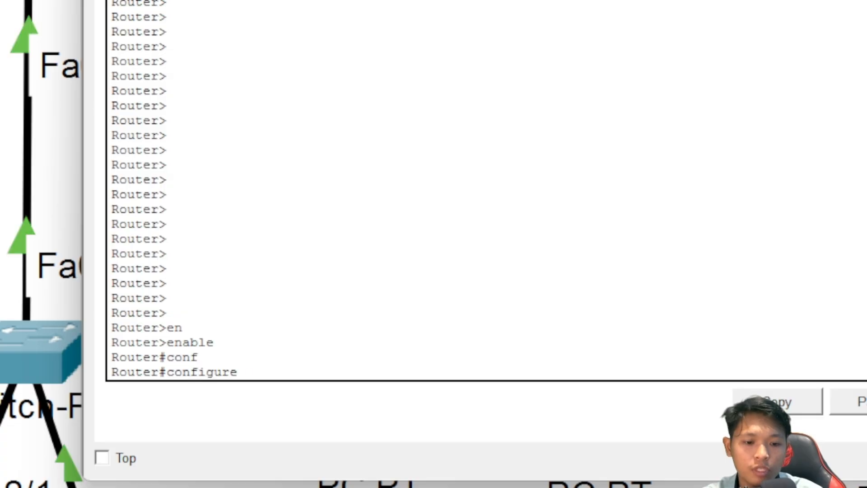
pyautogui.write('t')
pyautogui.press('Tab')
pyautogui.press('Return')
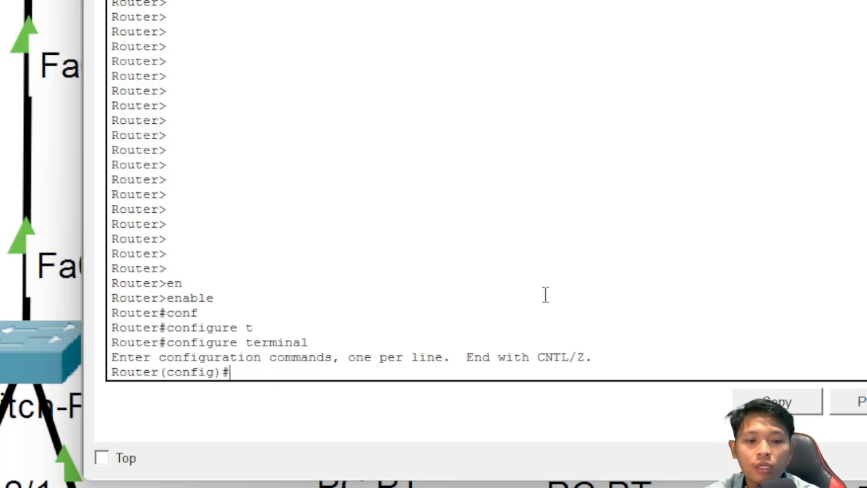
# Set the router's hostname to R3
pyautogui.write('hos')
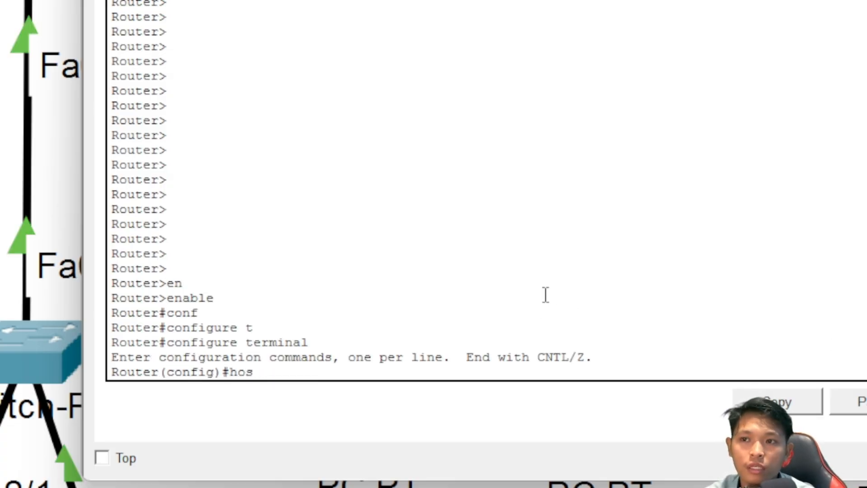
pyautogui.press('Tab')
pyautogui.write('R3')
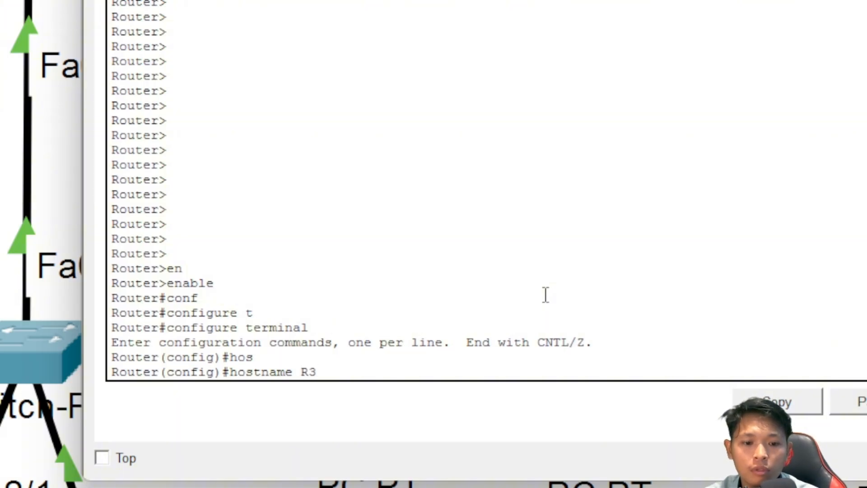
pyautogui.press('Return')
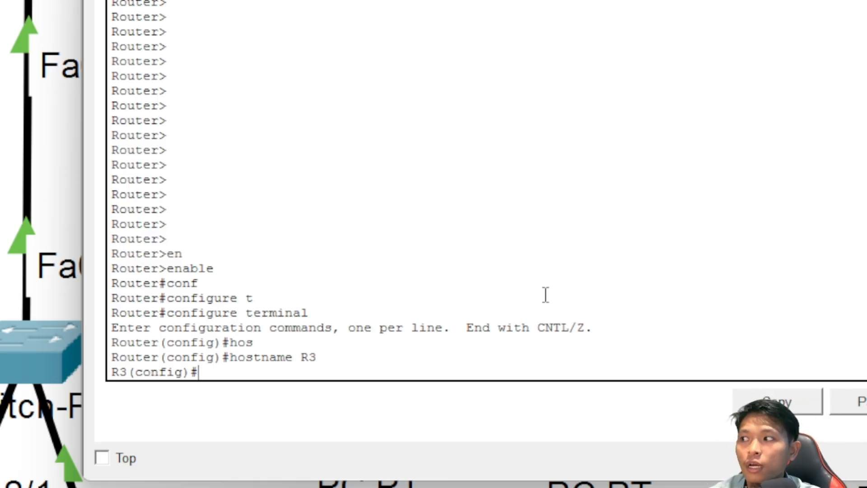
# Enter interface configuration mode for R3's fastEthernet 0/0 interface
pyautogui.press('Return')
pyautogui.press('Return')
pyautogui.write('int')
pyautogui.press('Tab')
pyautogui.write('fa')
pyautogui.press('Tab')
pyautogui.write('0')
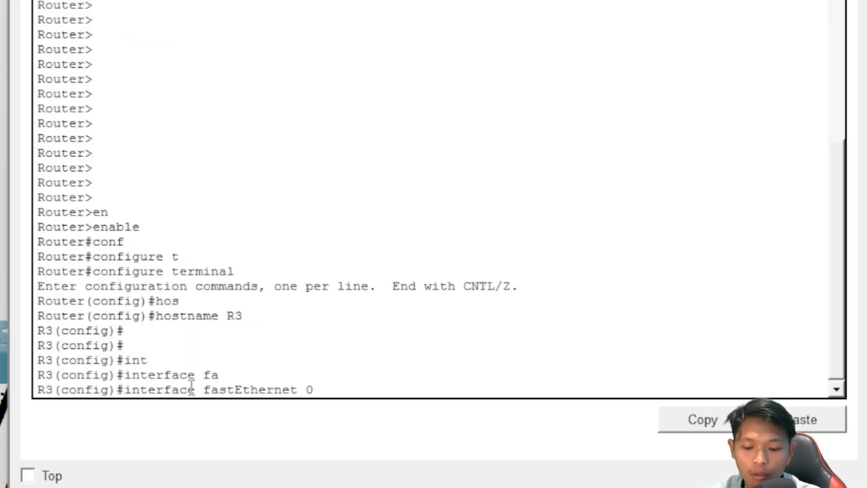
pyautogui.write('/0')
pyautogui.press('Return')
# Assign IP address 192.168.3.1 with mask 255.255.255.0 to R3's fastEthernet 0/0 interface
pyautogui.write('ip ad')
pyautogui.press('Return')
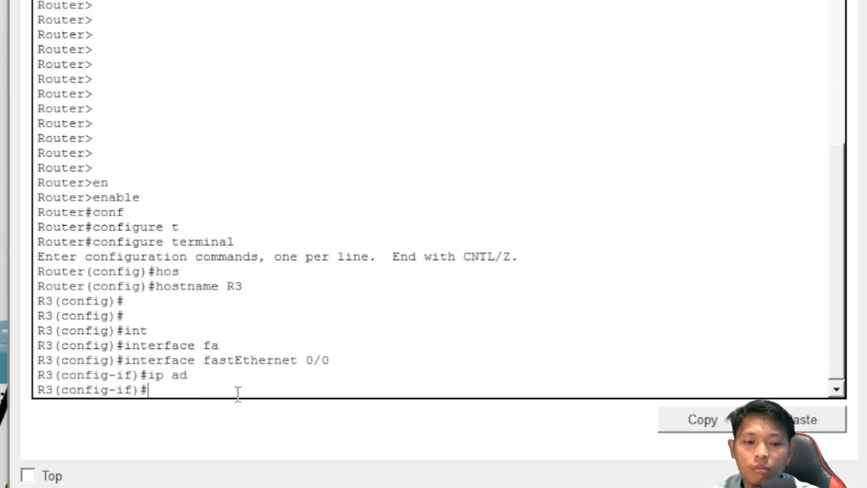
pyautogui.write('ip ad')
pyautogui.press('Tab')
pyautogui.write('19')
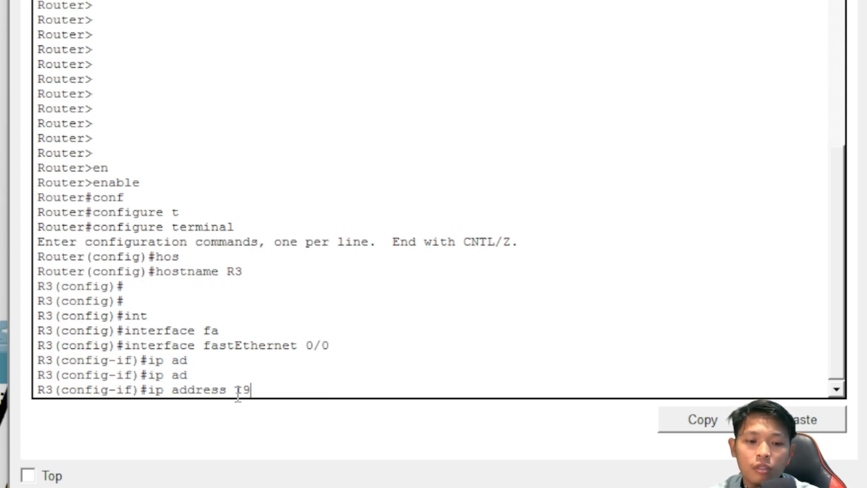
pyautogui.write('2.168.3.')
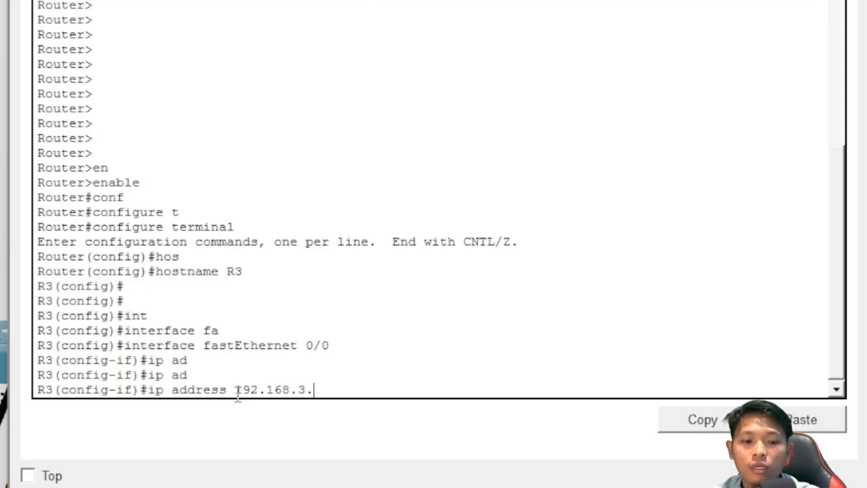
pyautogui.write('1 255.255')
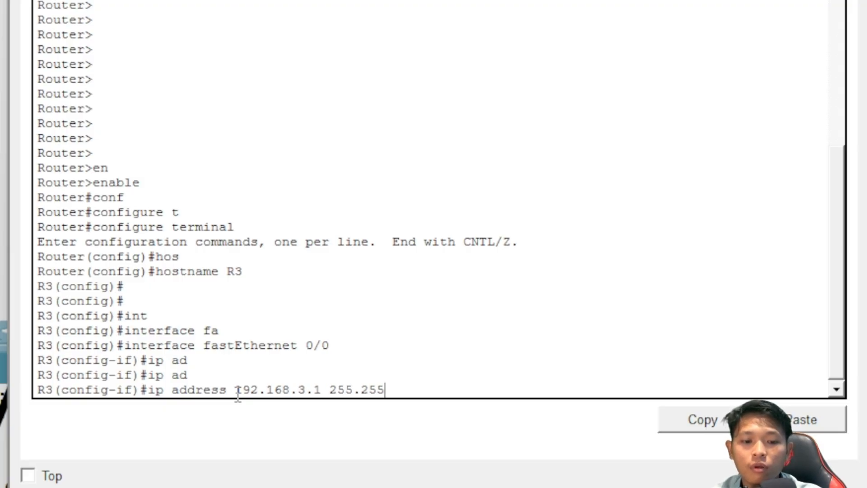
pyautogui.write('.255.0')
pyautogui.press('Return')
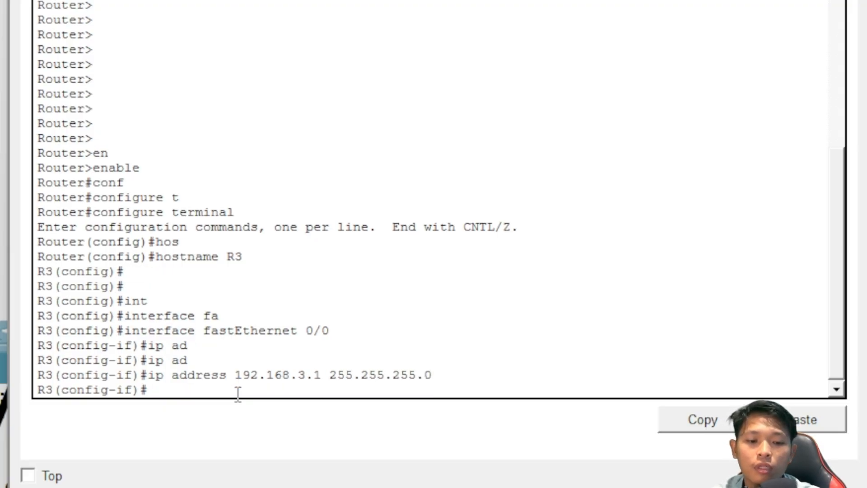
# Enable R3's fastEthernet 0/0 interface with no shutdown and return to global configuration mode
pyautogui.write('no sh')
pyautogui.press('Tab')
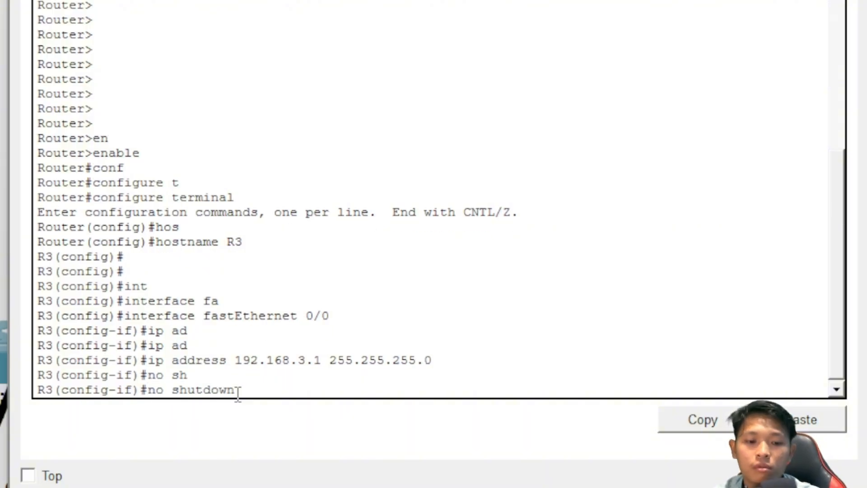
pyautogui.press('Return')
pyautogui.press('Return')
pyautogui.write('ex')
pyautogui.press('Return')
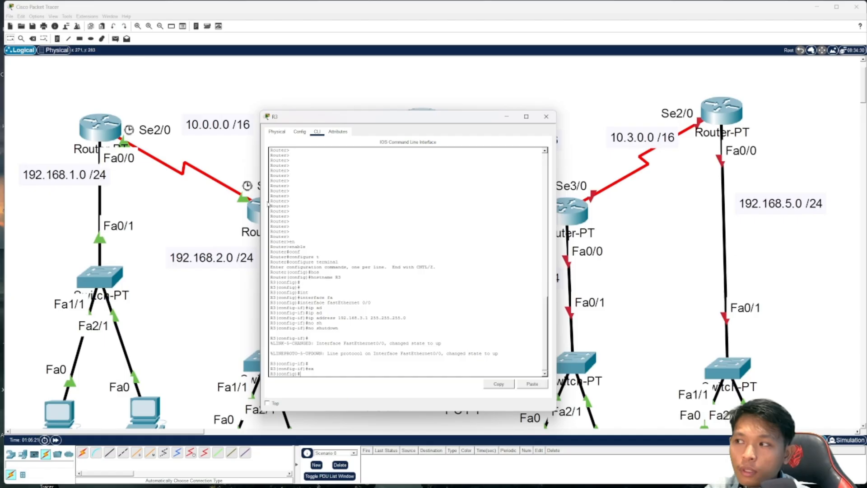
# Enter interface configuration mode for R3's serial 2/0 interface
pyautogui.moveTo(390, 118); pyautogui.dragTo(703, 158)
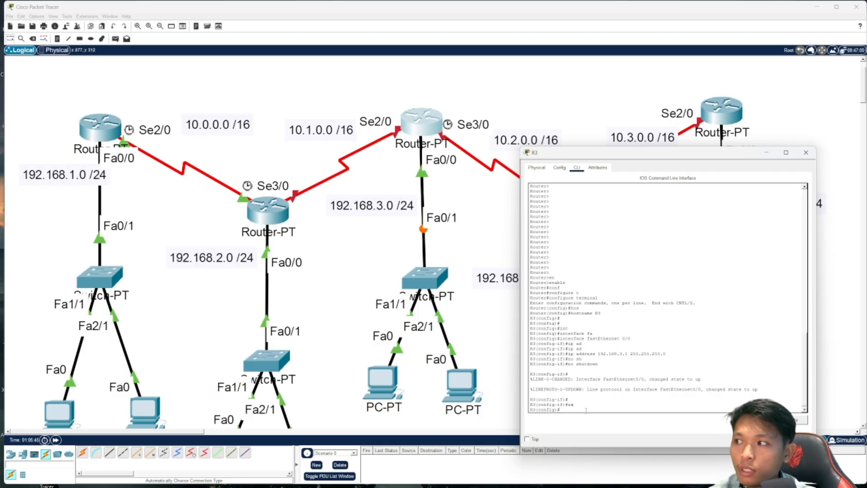
pyautogui.moveTo(638, 154); pyautogui.dragTo(447, 149)
pyautogui.write('int')
pyautogui.press('Tab')
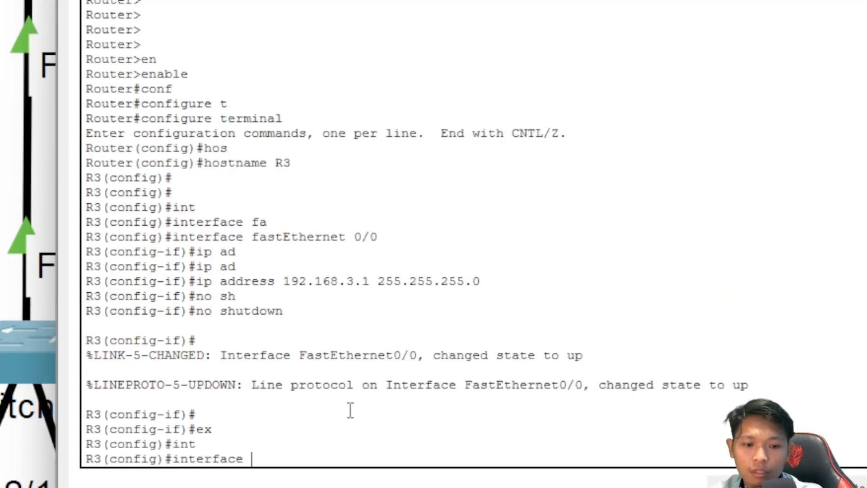
pyautogui.write('se')
pyautogui.press('Tab')
pyautogui.write('2/0')
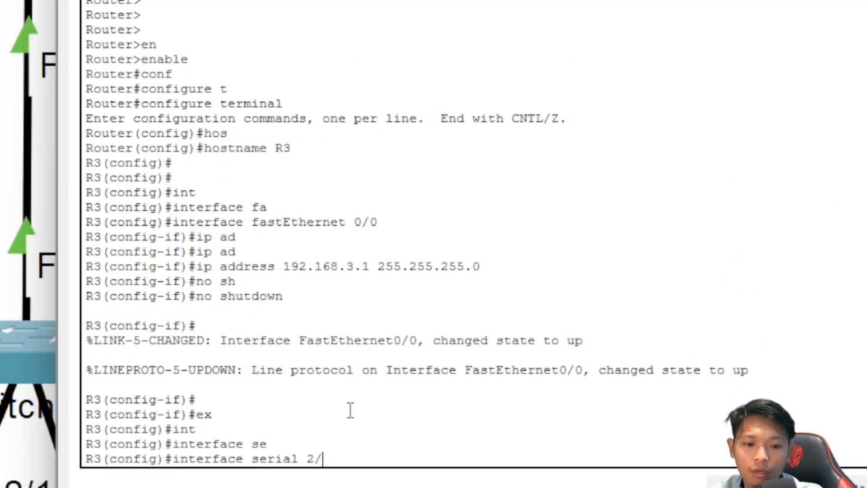
pyautogui.press('Return')
# Assign IP address 10.1.0.2 with mask 255.255.255.0 to R3's serial 2/0 interface
pyautogui.write('ip ad')
pyautogui.press('Tab')
pyautogui.write('10.')
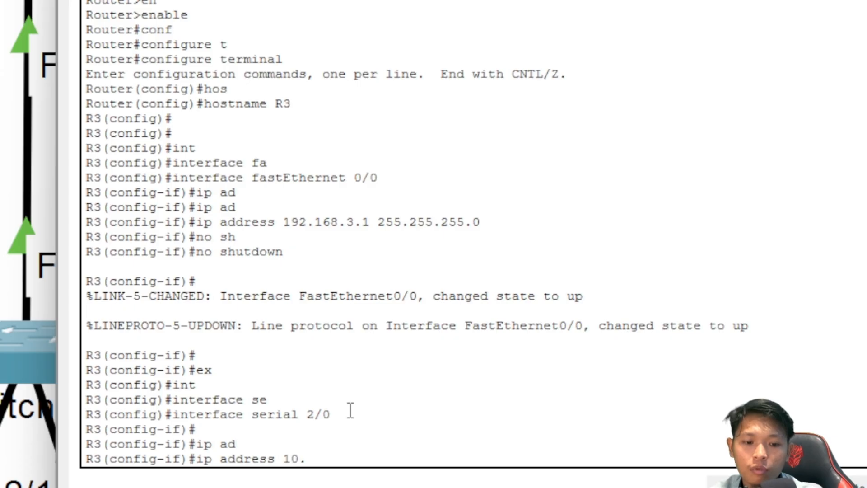
pyautogui.write('1.0.2')
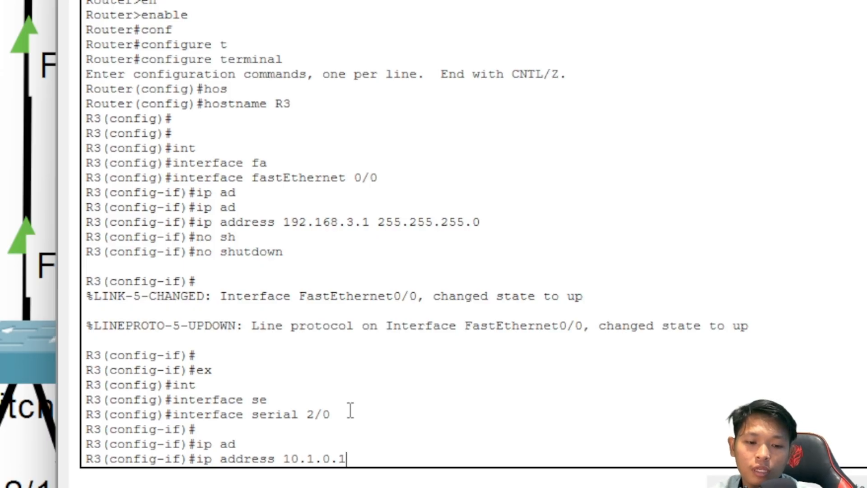
pyautogui.press('BackSpace')
pyautogui.write('2')
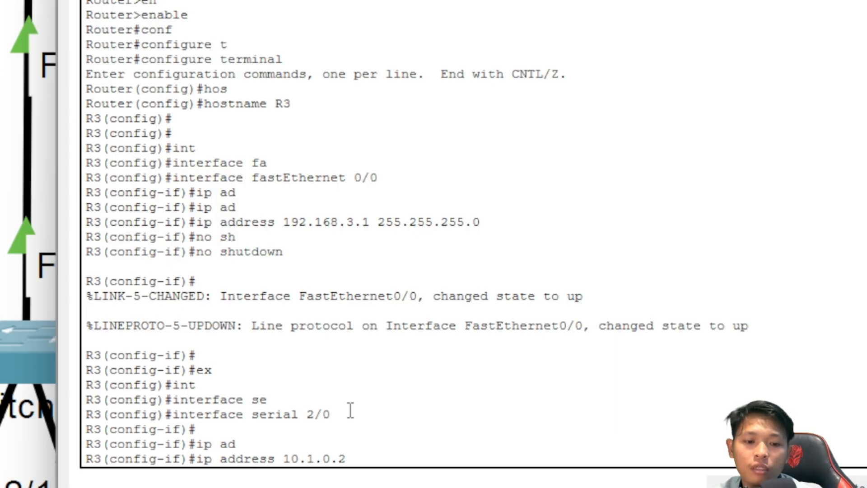
pyautogui.write(' 255.255.2')
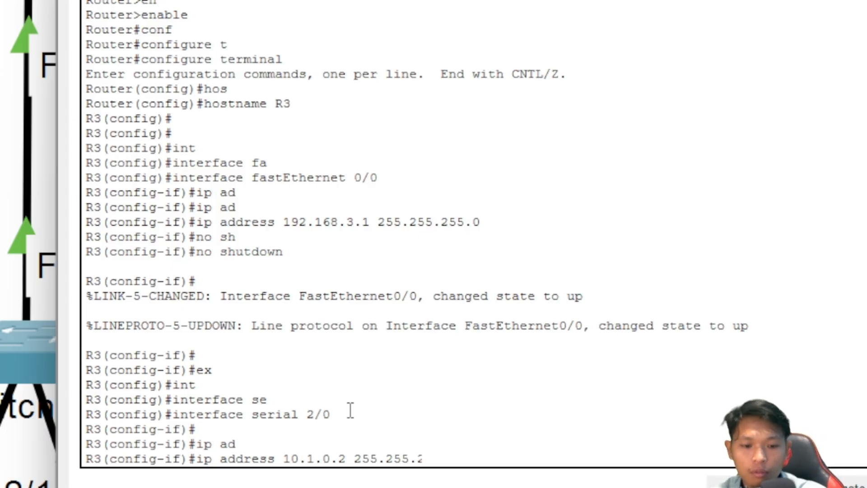
pyautogui.write('55.0')
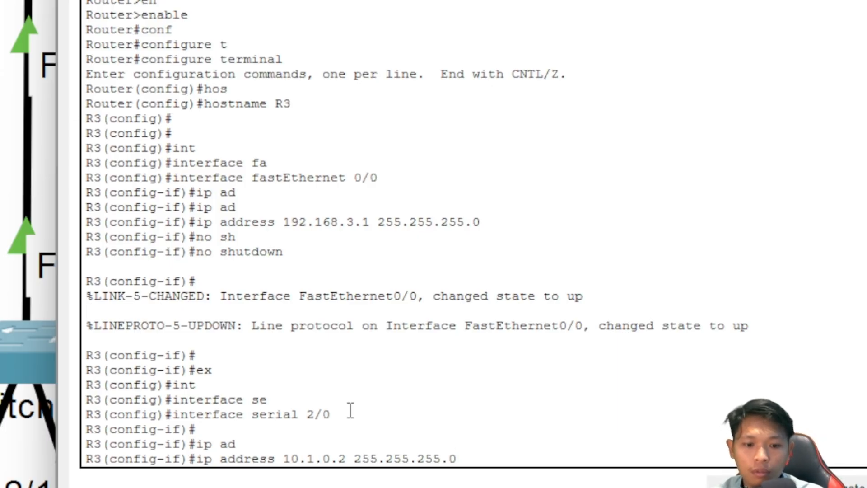
pyautogui.press('Return')
# Enable R3's serial 2/0 interface with no shutdown and return to global configuration mode
pyautogui.write('no sh')
pyautogui.press('Tab')
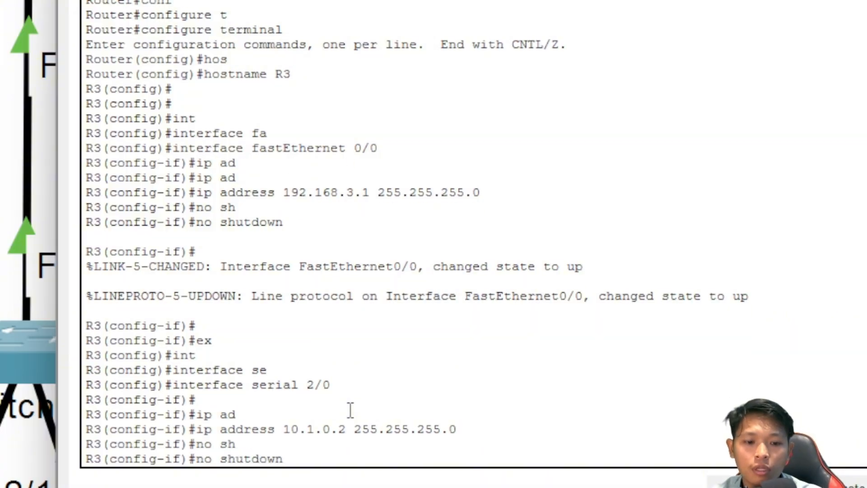
pyautogui.press('Return')
pyautogui.write('ex')
pyautogui.press('Return')
pyautogui.press('Return')
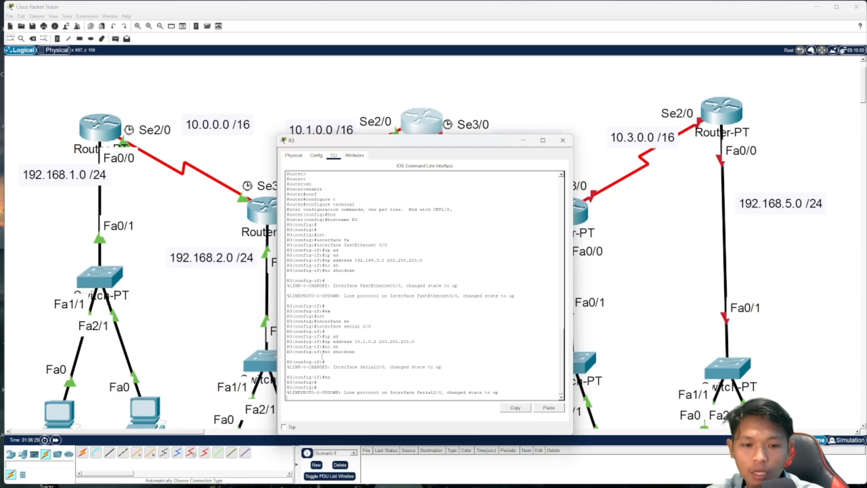
# Enter interface configuration mode for R3's serial 3/0 interface
pyautogui.moveTo(448, 146)
pyautogui.mouseDown()
pyautogui.moveTo(291, 170)
pyautogui.moveTo(321, 206)
pyautogui.moveTo(519, 207)
pyautogui.moveTo(450, 148)
pyautogui.mouseUp()
pyautogui.press('Return')
pyautogui.write('int')
pyautogui.press('Tab')
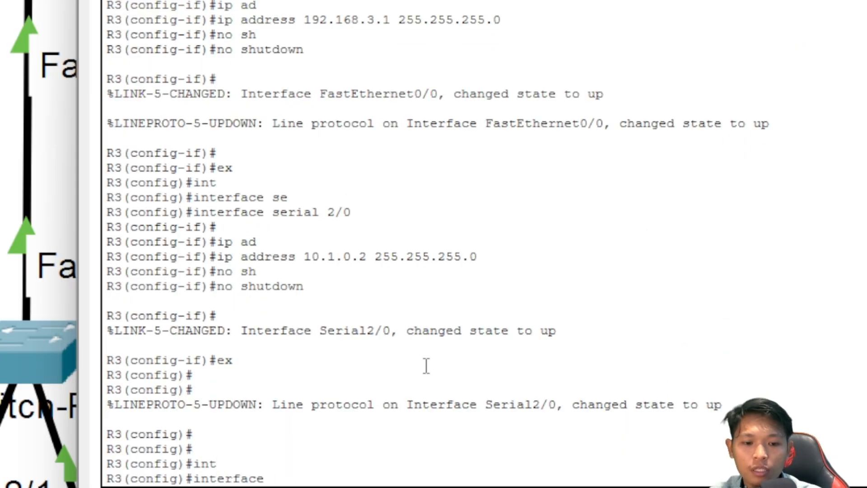
pyautogui.write('ser')
pyautogui.press('Tab')
pyautogui.write('3/0')
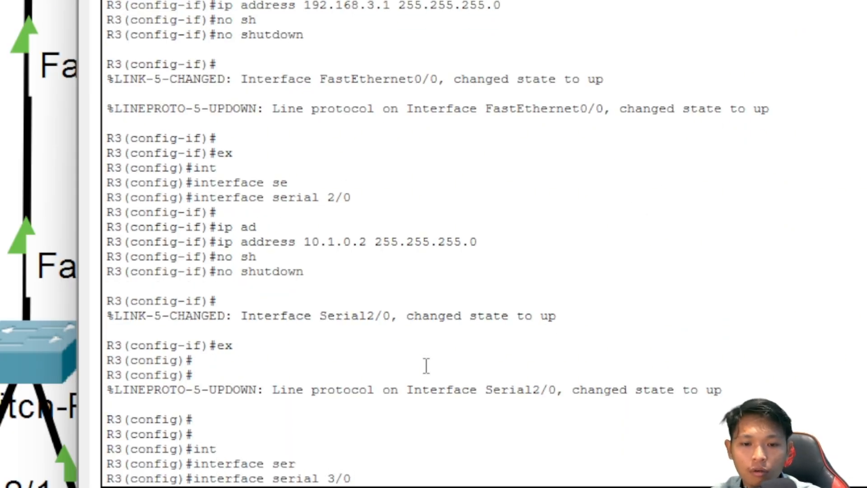
pyautogui.press('Return')
# Assign IP address 10.2.0.1 with mask 255.255.0.0 to R3's serial 3/0 interface
pyautogui.write('ip ad')
pyautogui.press('Tab')
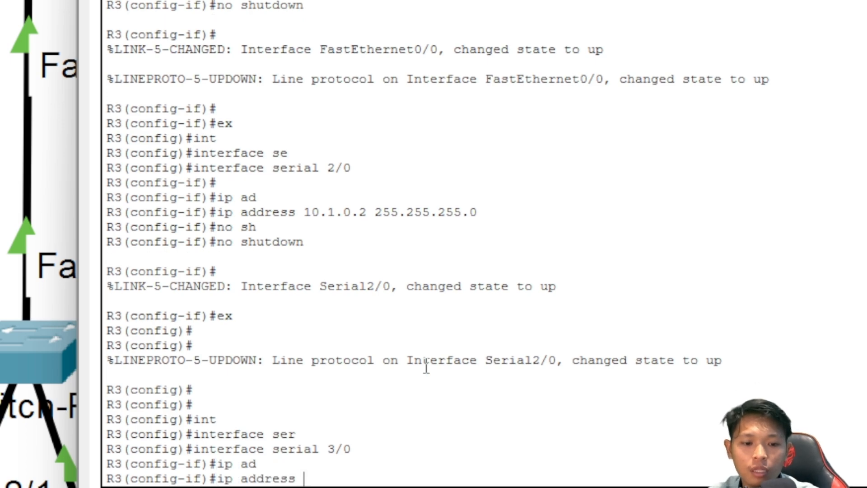
pyautogui.write('10.2.')
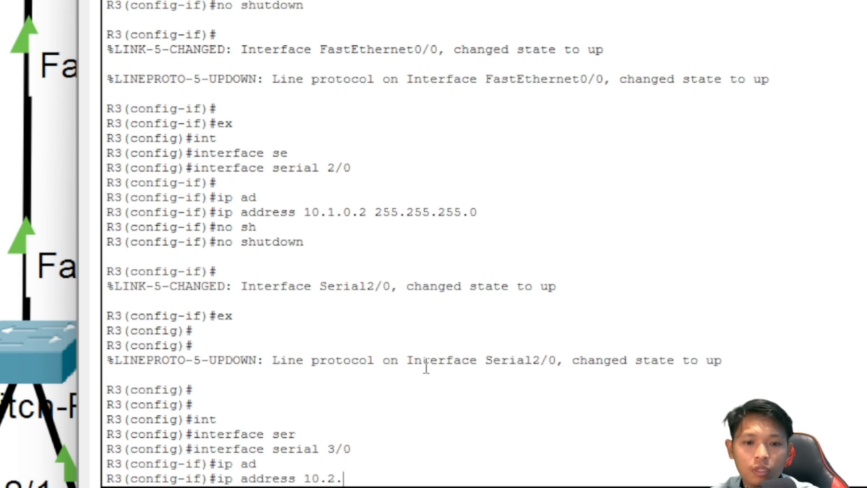
pyautogui.write('0.1')
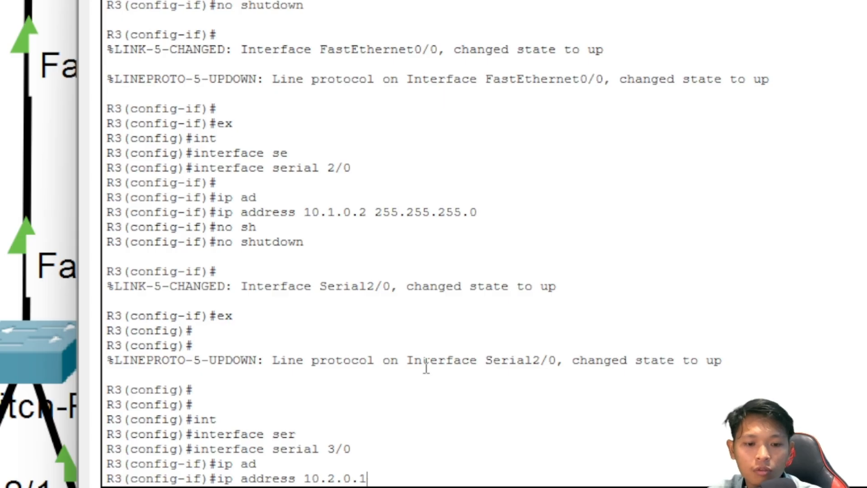
pyautogui.write(' 255.')
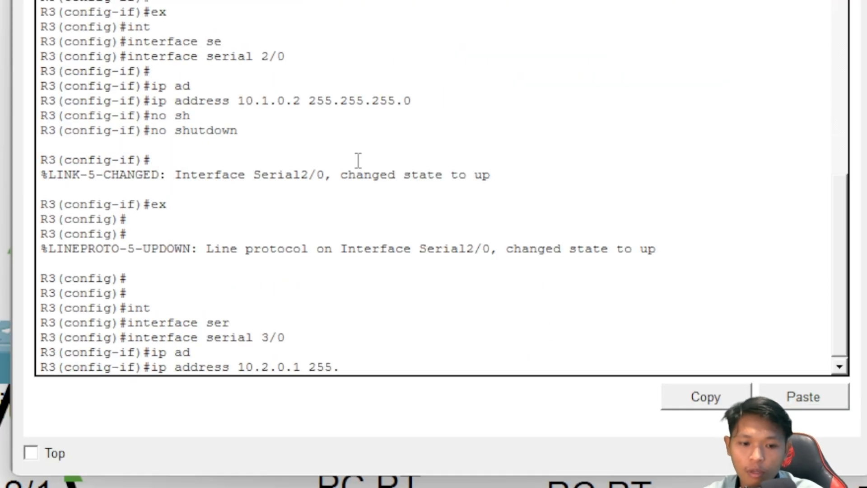
pyautogui.write('255.09')
pyautogui.press('BackSpace')
pyautogui.press('BackSpace')
pyautogui.write('0')
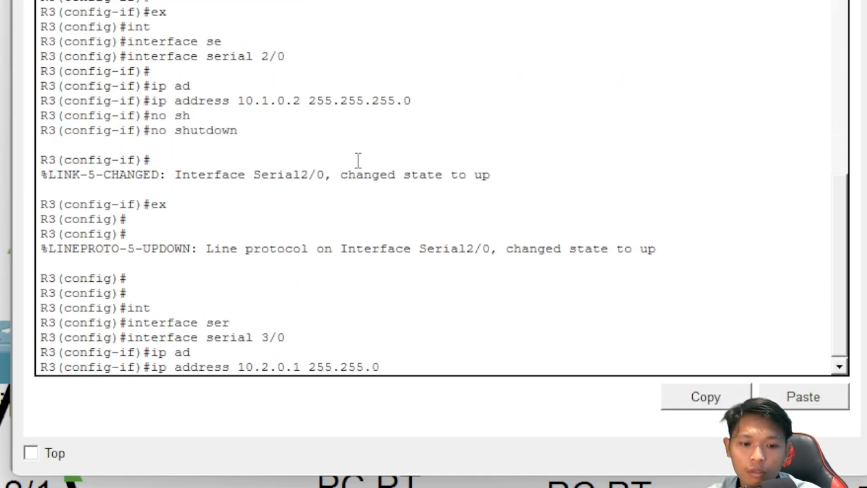
pyautogui.write('.0')
pyautogui.press('Return')
# Enable R3's serial 3/0 interface with no shutdown and return to global configuration mode
pyautogui.write('no sh')
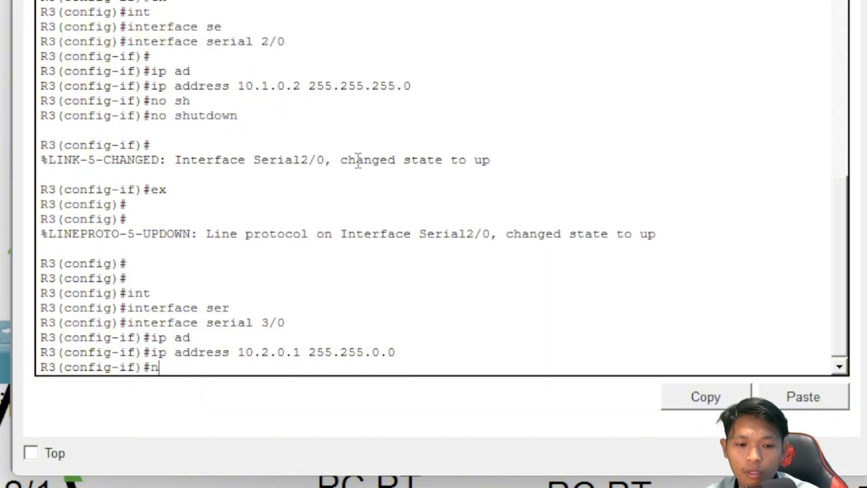
pyautogui.press('Tab')
pyautogui.press('Return')
pyautogui.press('Return')
pyautogui.write('e')
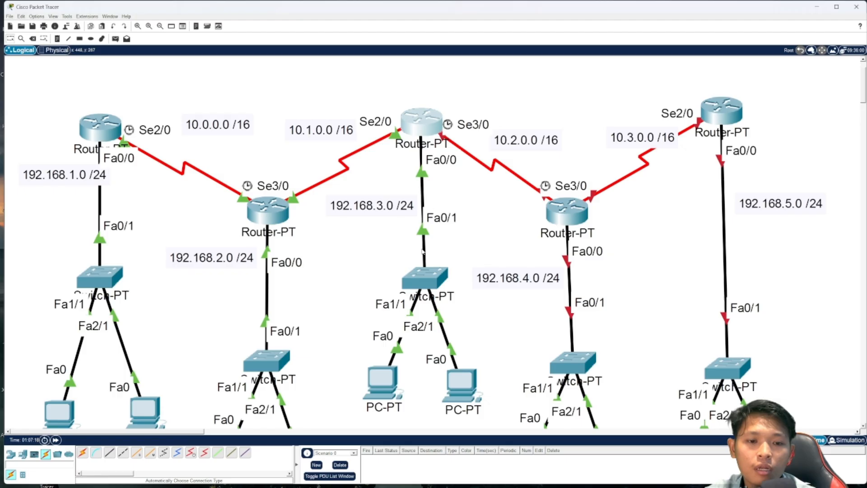
# Create a DHCP pool named R3-PC on router R3
pyautogui.click(425, 128)
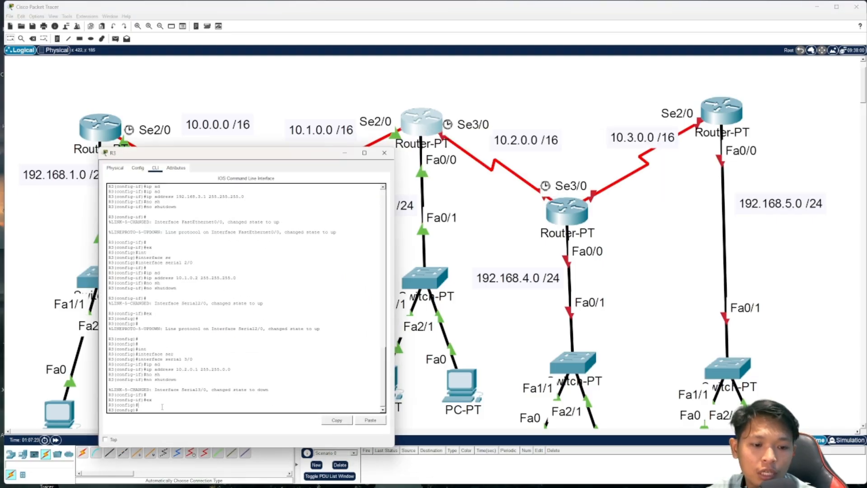
pyautogui.write('dh')
pyautogui.press('Tab')
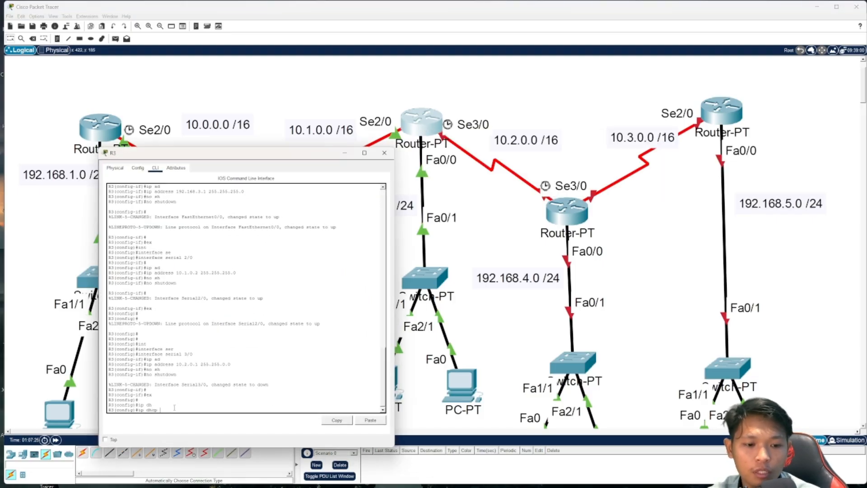
pyautogui.write('po')
pyautogui.press('Tab')
pyautogui.write('R')
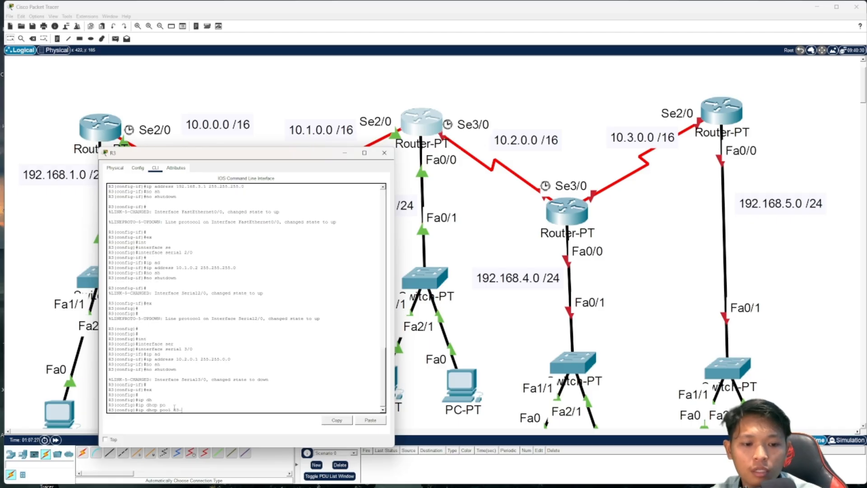
pyautogui.write('3-PC')
pyautogui.press('Return')
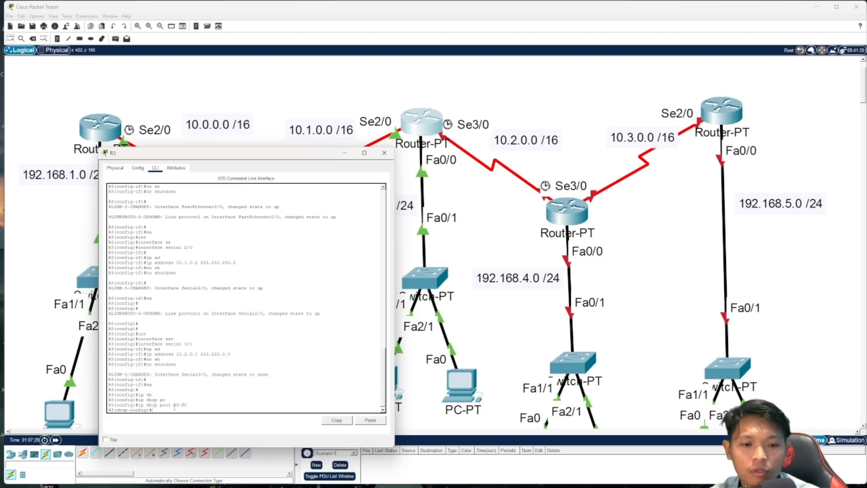
# Give the R3-PC pool the network 192.168.3.0 255.255.255.0 and the default router 192.168.3.1
pyautogui.write('net')
pyautogui.press('Tab')
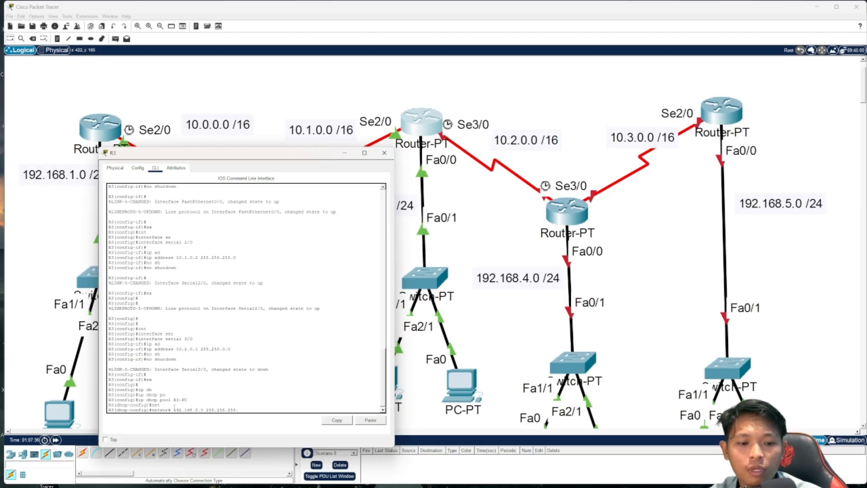
pyautogui.press('Return')
pyautogui.write('de')
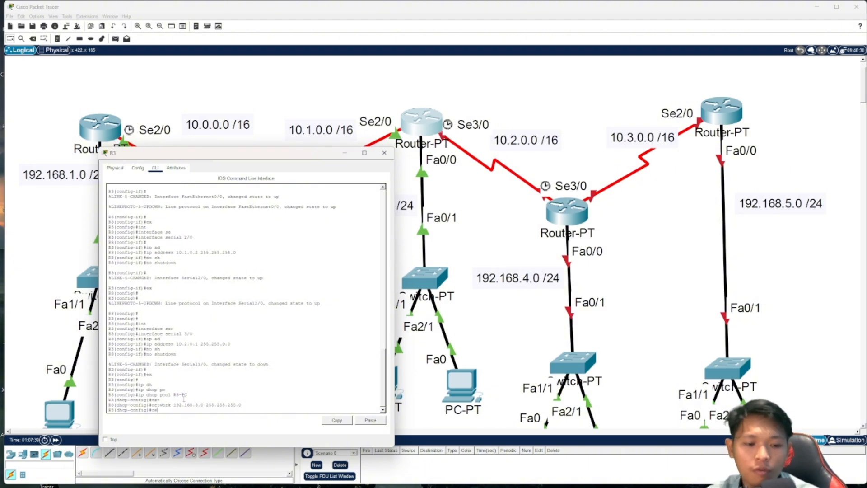
pyautogui.write('f')
pyautogui.press('Tab')
pyautogui.write('192.16')
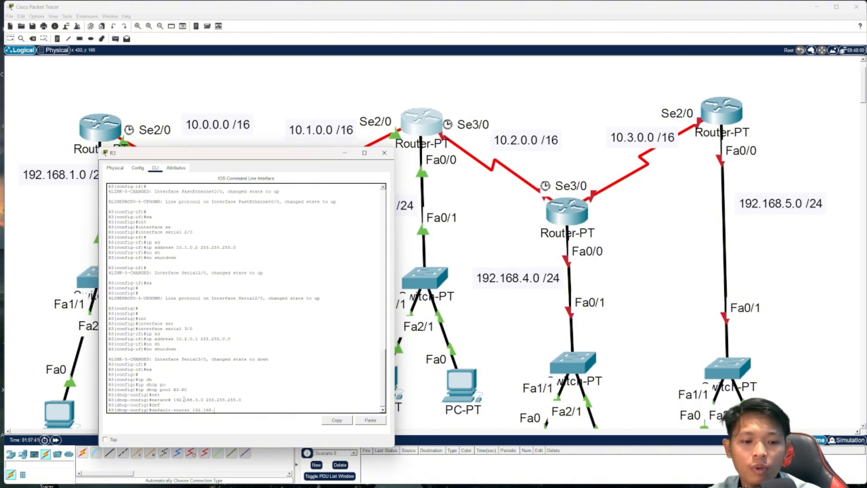
pyautogui.write('8.3.1')
pyautogui.press('Return')
# Leave DHCP pool mode, save R3's configuration with do wr and close the router's window
pyautogui.write('ex')
pyautogui.press('Return')
pyautogui.write('do wr')
pyautogui.press('Tab')
pyautogui.press('Return')
pyautogui.press('Return')
pyautogui.press('Return')
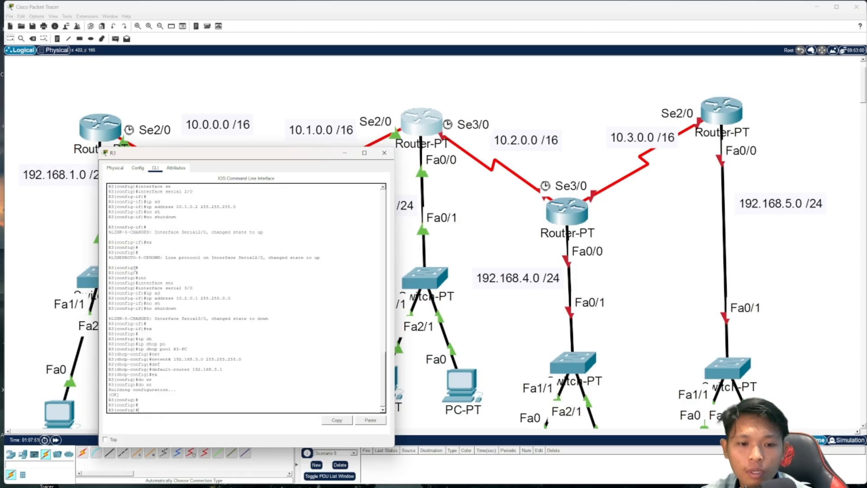
pyautogui.click(379, 153)
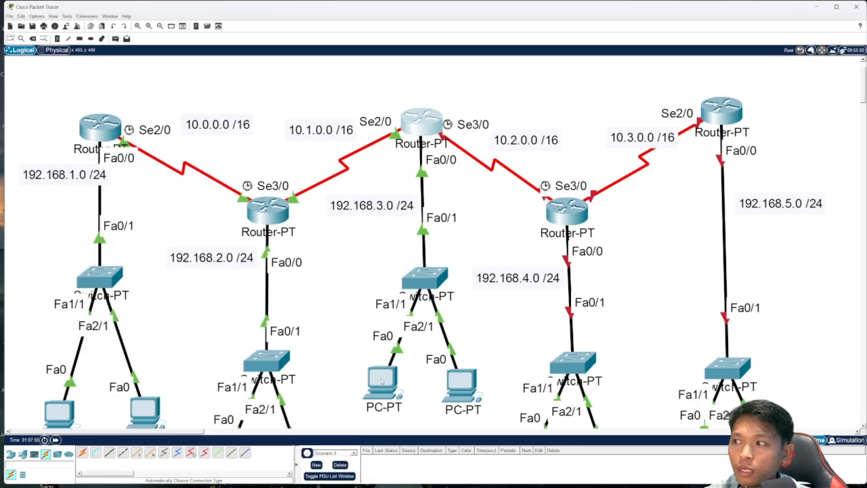
# Switch the first PC on the 192.168.3.0 network to DHCP addressing and open the second PC
pyautogui.click(381, 381)
pyautogui.click(347, 125)
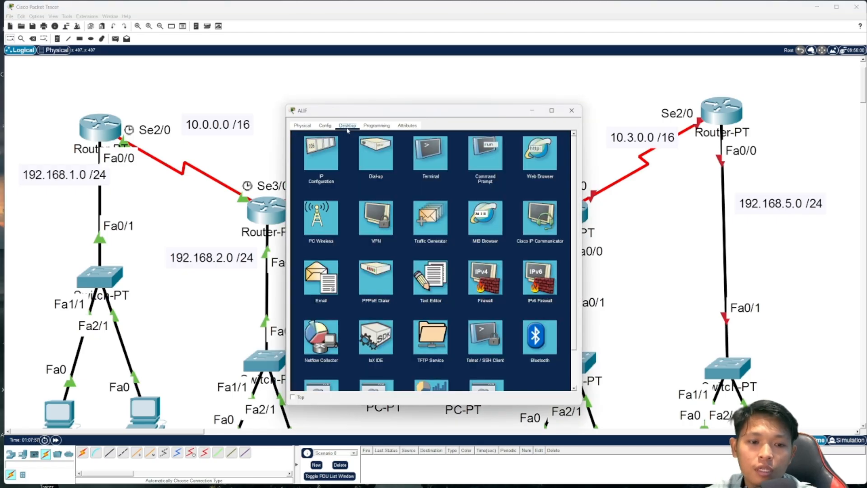
pyautogui.click(320, 147)
pyautogui.click(300, 166)
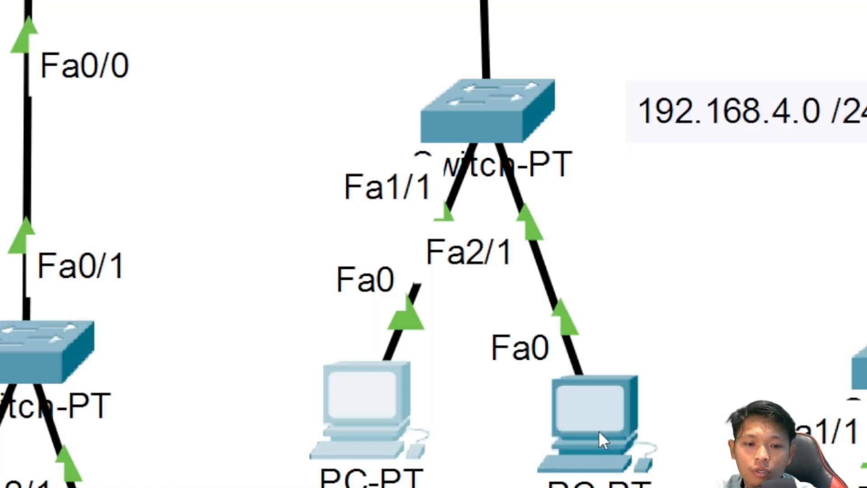
pyautogui.click(601, 441)
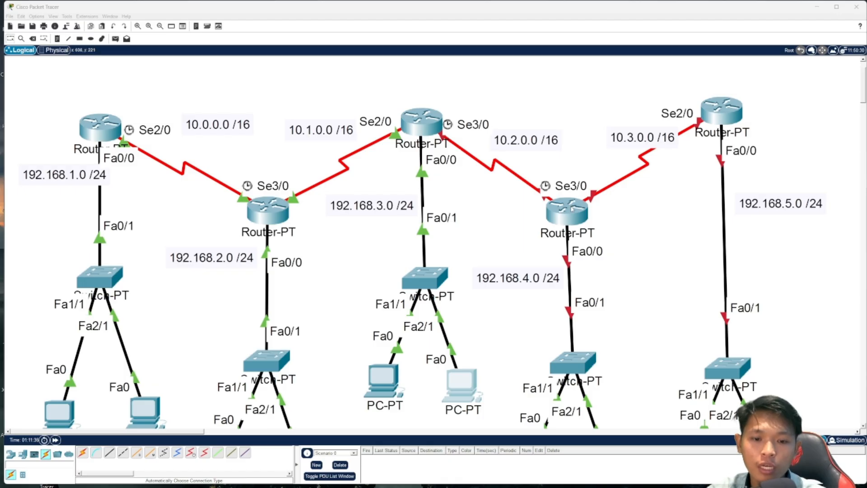
# Open the command line of the router serving 192.168.4.0 and enter privileged EXEC mode
pyautogui.scroll(-1, 573, 209)
pyautogui.click(520, 190)
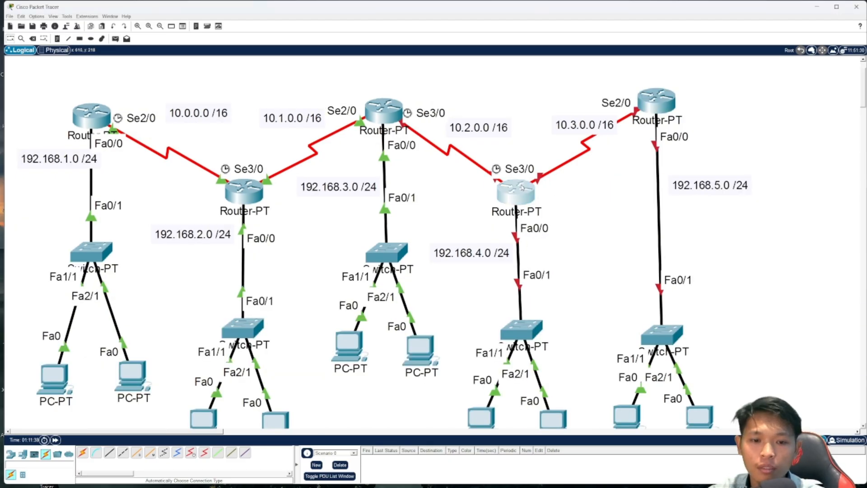
pyautogui.click(342, 127)
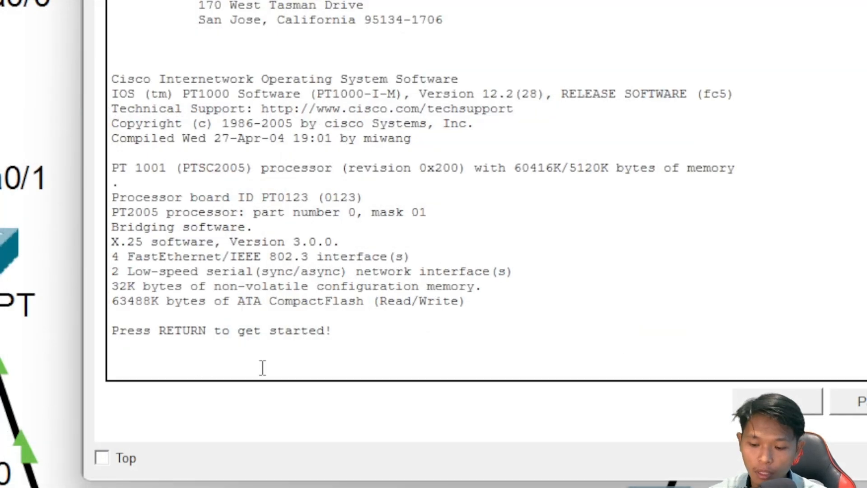
pyautogui.press('Return')
pyautogui.press('Return')
pyautogui.press('Return')
pyautogui.write('ermin')
pyautogui.press('Tab')
pyautogui.press('Return')
# Enter global configuration mode on the router serving 192.168.4.0
pyautogui.write('conf')
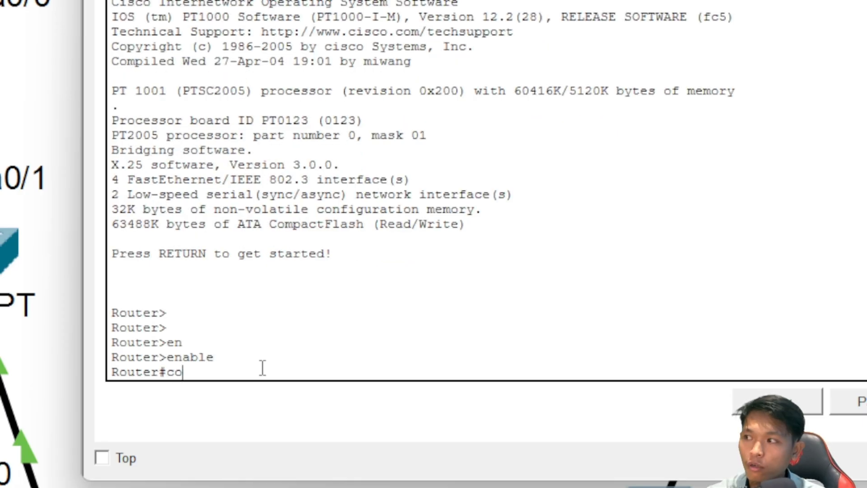
pyautogui.press('Tab')
pyautogui.write('t')
pyautogui.press('Tab')
pyautogui.press('Return')
pyautogui.press('Return')
pyautogui.press('Return')
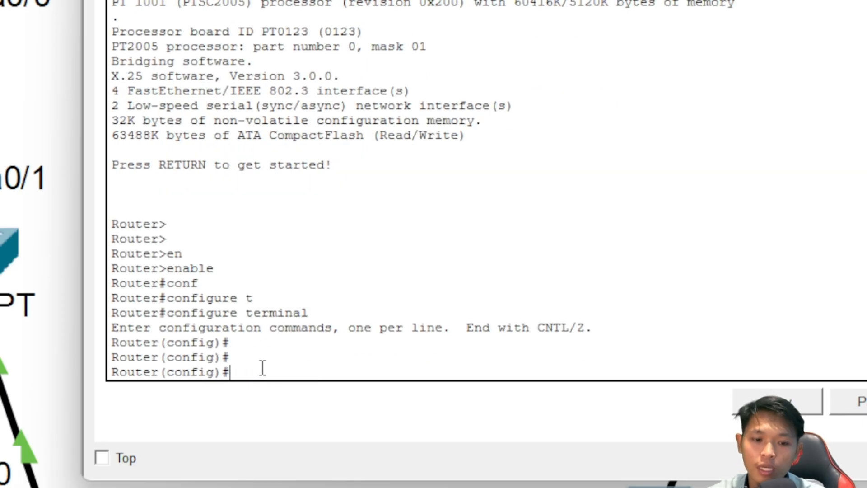
# Assign IP address 192.168.4.1 with mask 255.255.255.0 to interface FastEthernet 0/0 on R4
pyautogui.write('int')
pyautogui.press('Tab')
pyautogui.write('fa')
pyautogui.press('Tab')
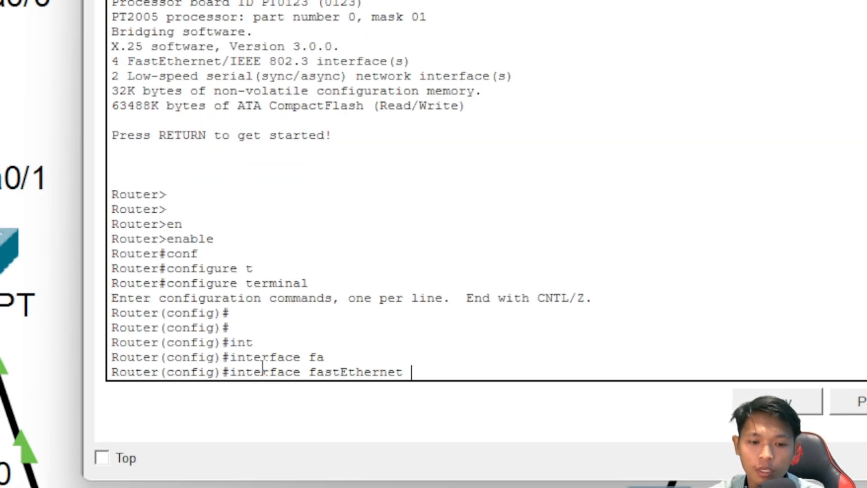
pyautogui.write('0/0')
pyautogui.press('Return')
pyautogui.press('Return')
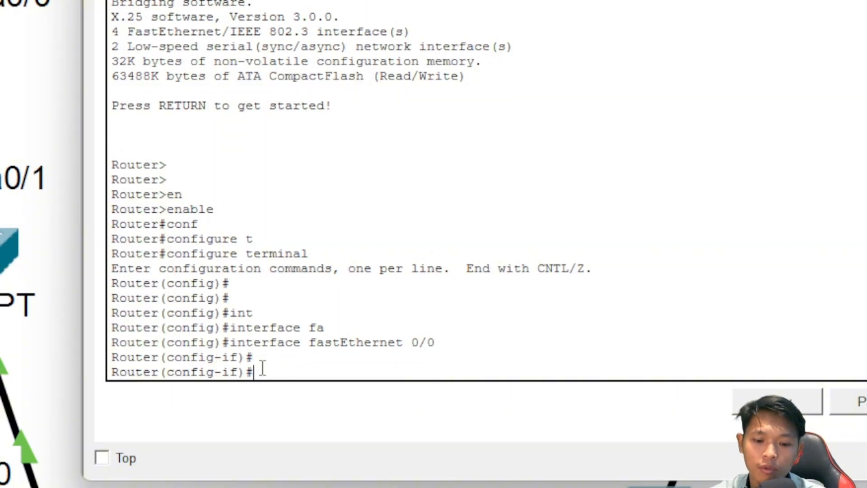
pyautogui.write('ip ad')
pyautogui.press('Tab')
pyautogui.write('192.168')
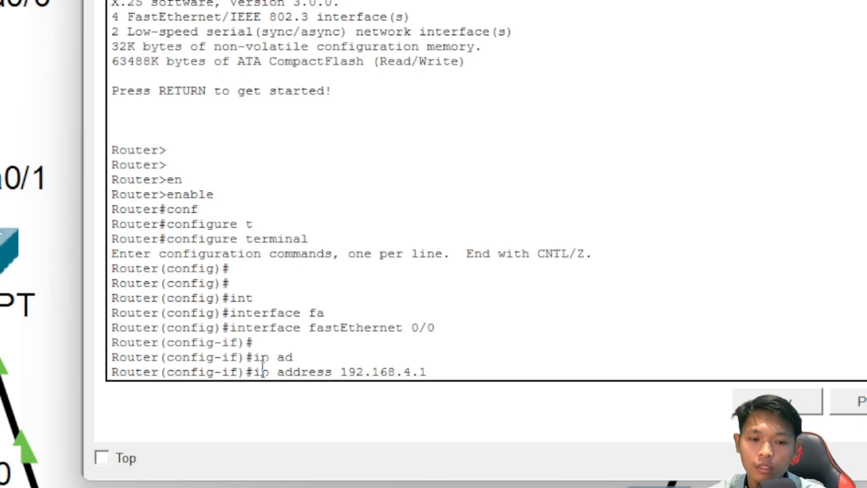
pyautogui.write('.4.1 255.2')
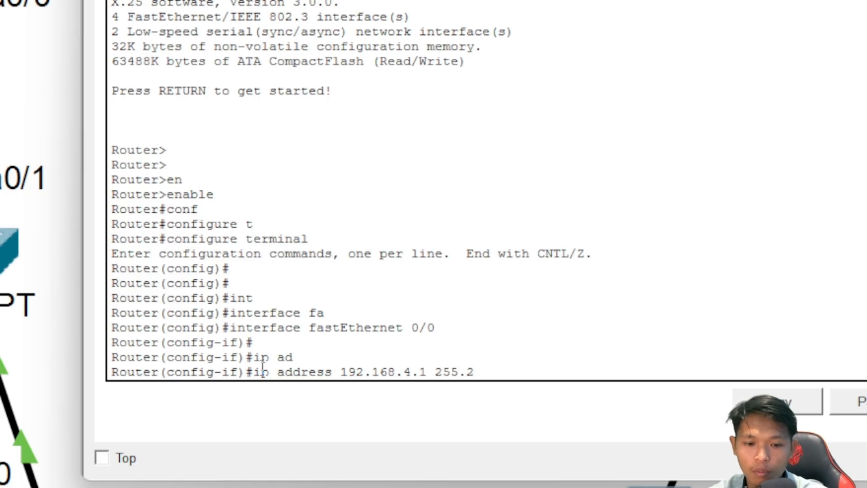
pyautogui.write('55.255.0')
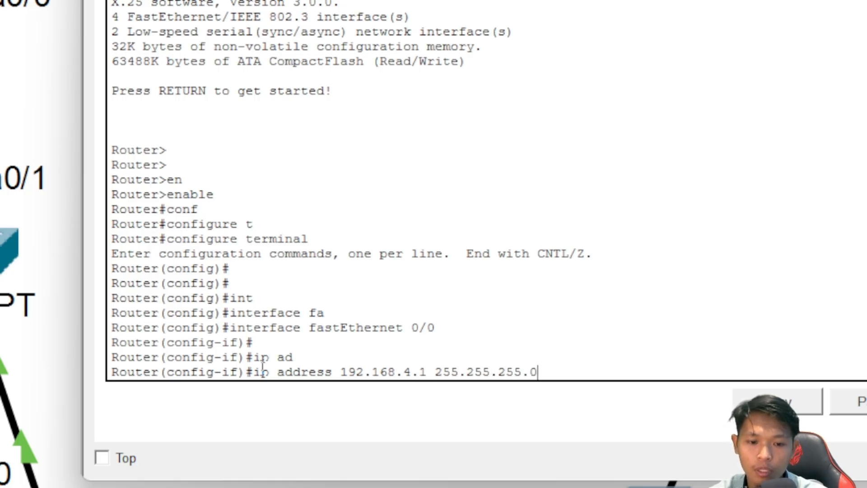
pyautogui.press('Return')
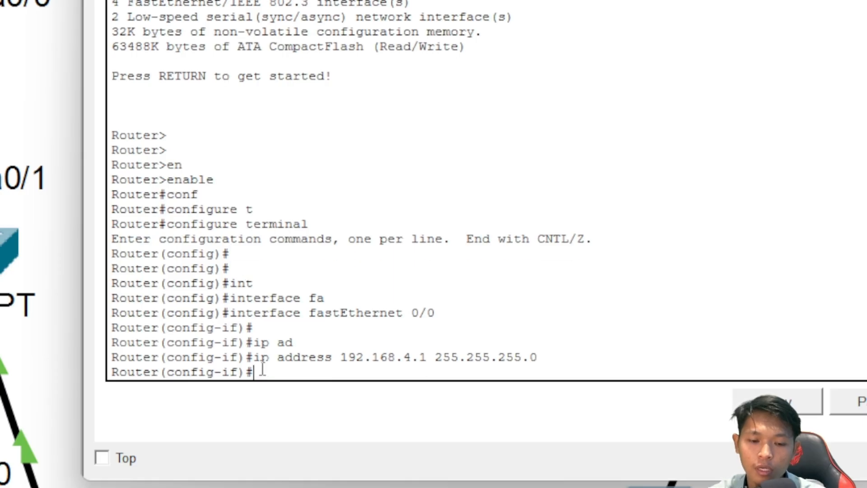
# Enable FastEthernet 0/0 with no shutdown and return to global configuration mode
pyautogui.write('no sh')
pyautogui.press('Tab')
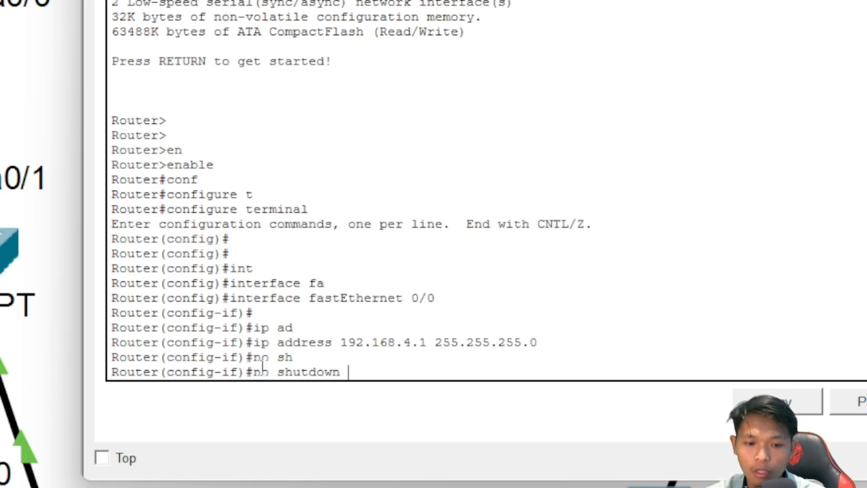
pyautogui.press('Return')
pyautogui.press('Return')
pyautogui.press('Return')
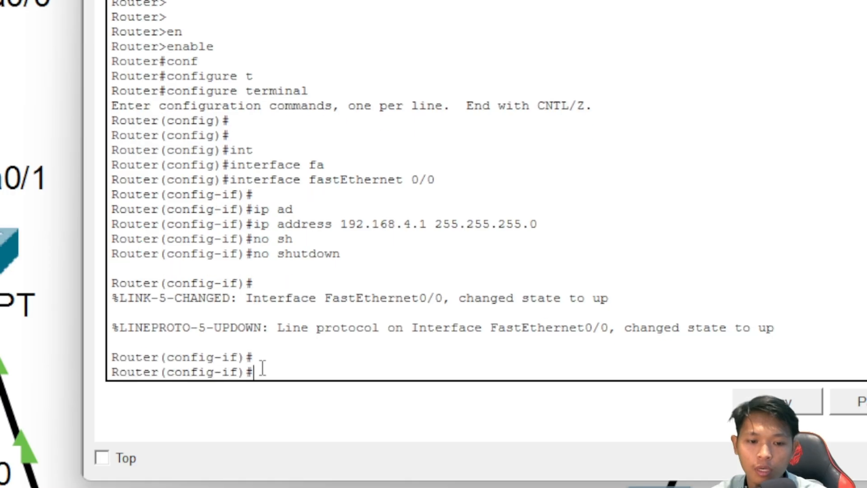
pyautogui.write('ex')
pyautogui.press('Return')
pyautogui.press('Return')
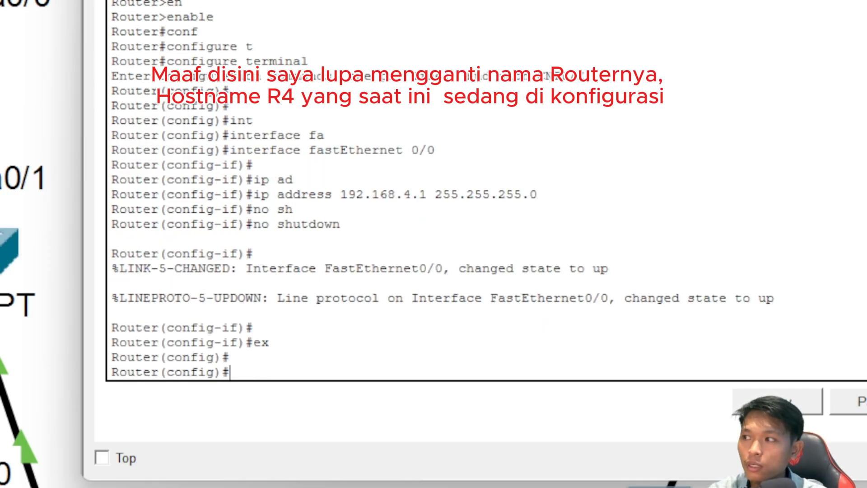
# Assign IP address 10.2.0.2 with mask 255.255.0.0 to interface Serial 2/0
pyautogui.moveTo(255, 175); pyautogui.dragTo(211, 115)
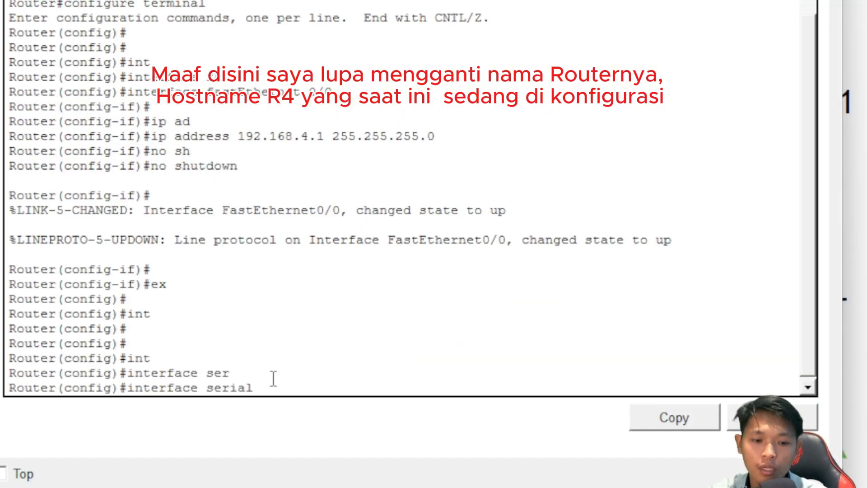
pyautogui.write('/0')
pyautogui.press('Return')
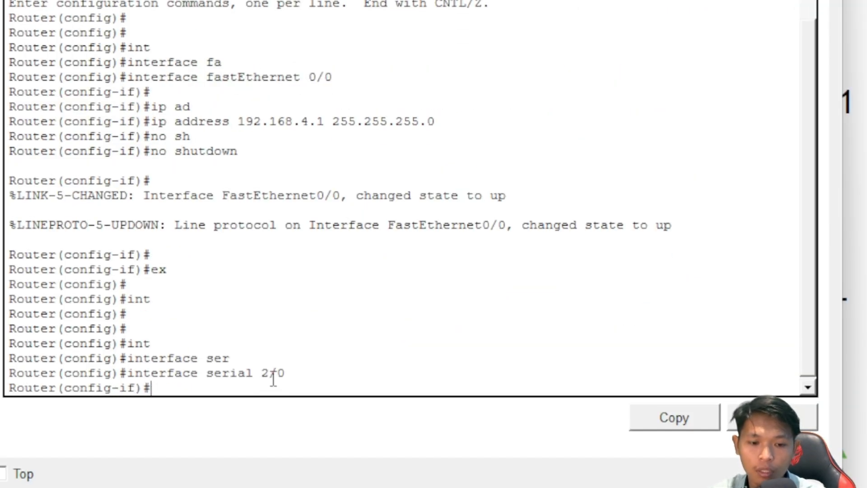
pyautogui.write('ip ad')
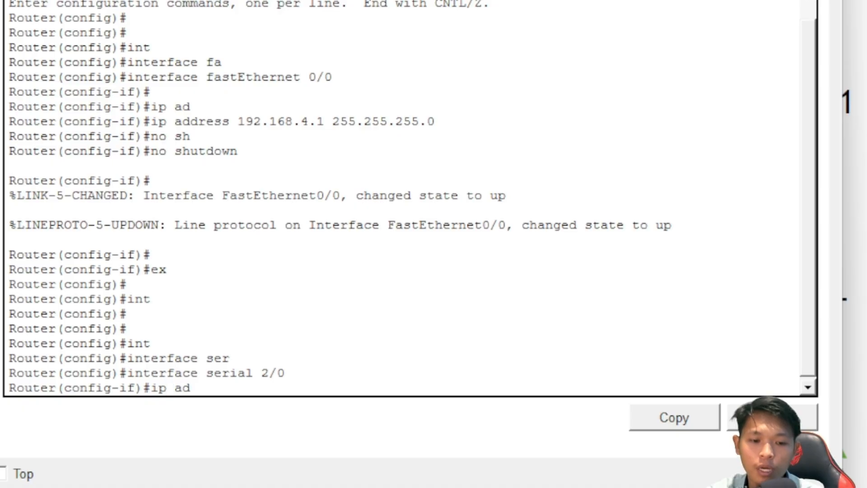
pyautogui.press('Tab')
pyautogui.write('10.1')
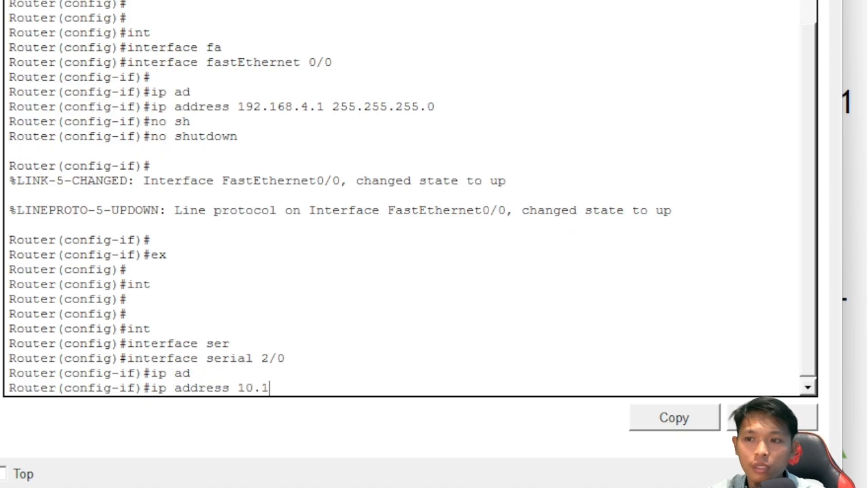
pyautogui.press('BackSpace')
pyautogui.write('2.0.2 ')
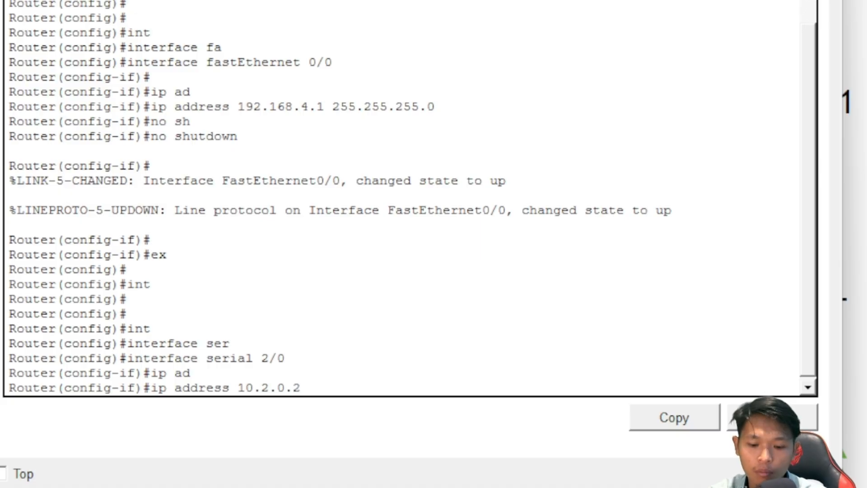
pyautogui.write('255.255')
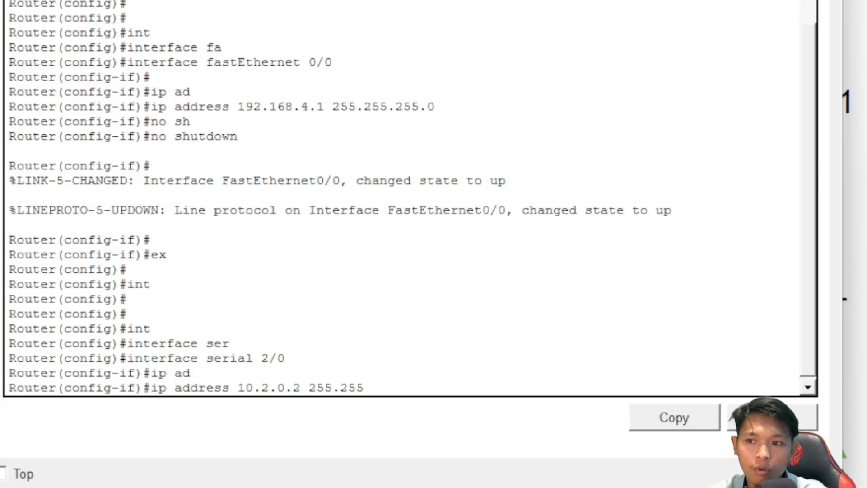
pyautogui.write('.0.0')
pyautogui.press('Return')
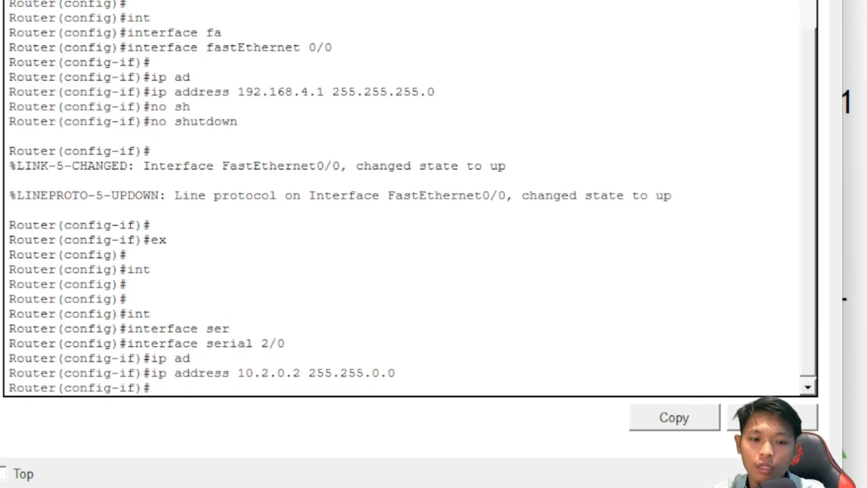
# Enable Serial 2/0 with no shutdown and exit to global configuration mode
pyautogui.write('no sh')
pyautogui.press('Tab')
pyautogui.press('Return')
pyautogui.write('e')
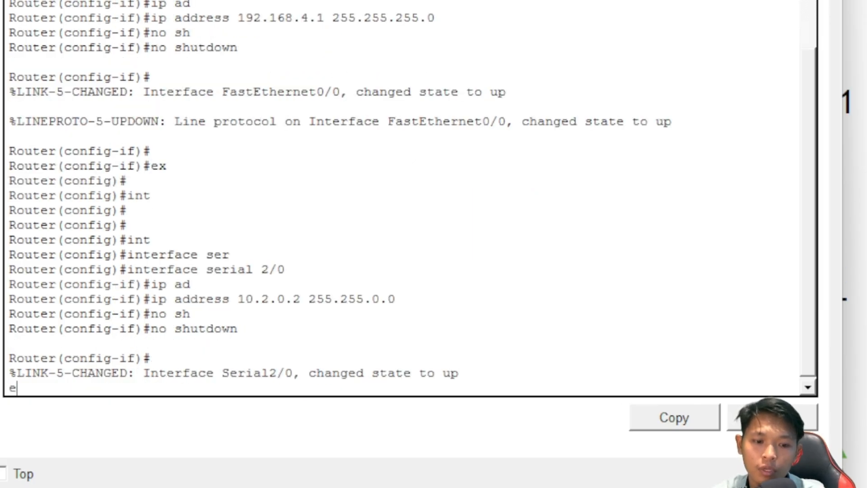
pyautogui.press('Return')
pyautogui.write('ex')
pyautogui.press('Return')
pyautogui.press('Return')
pyautogui.press('Return')
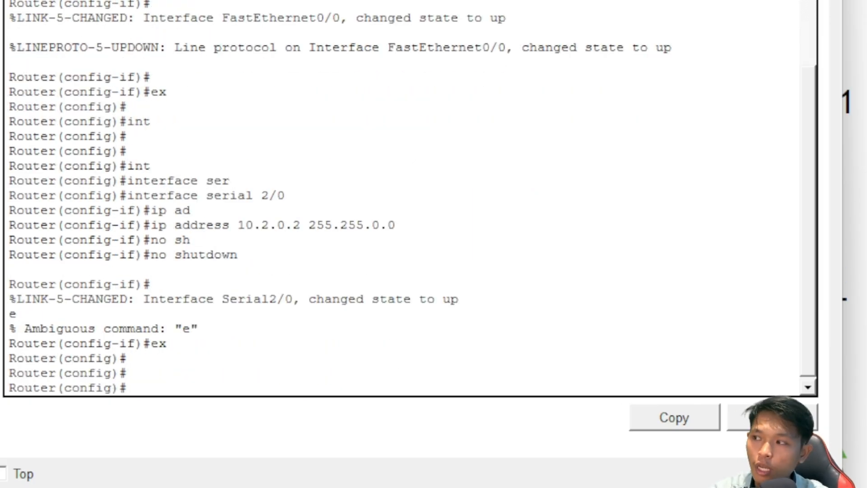
# Assign IP address 10.3.0.1 with mask 255.255.0.0 to interface Serial 3/0
pyautogui.write('int')
pyautogui.press('Tab')
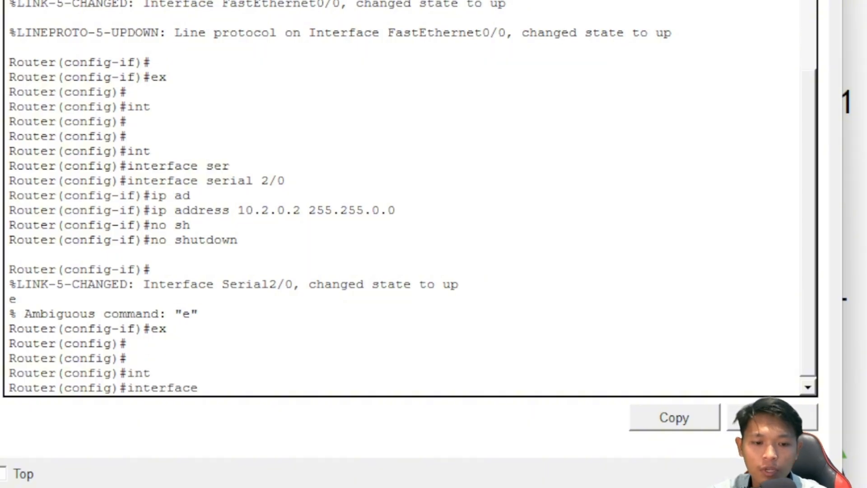
pyautogui.write('ser')
pyautogui.press('Tab')
pyautogui.write('3/0')
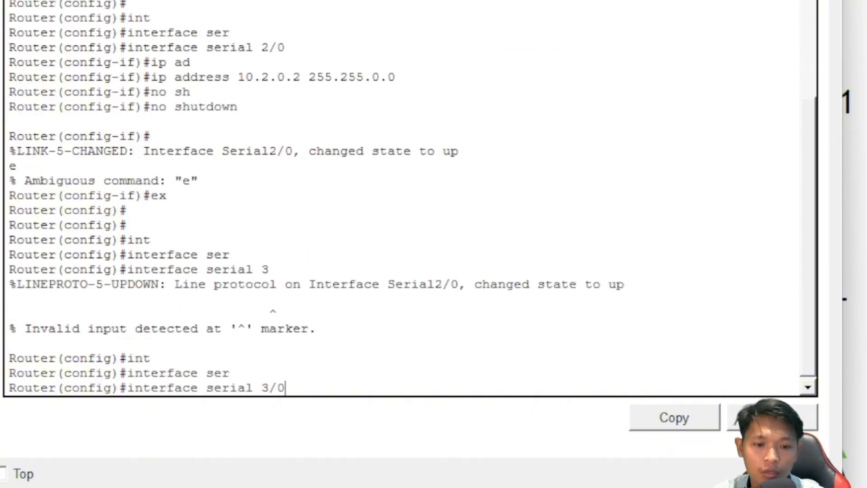
pyautogui.press('Return')
pyautogui.write('ip ad')
pyautogui.press('Tab')
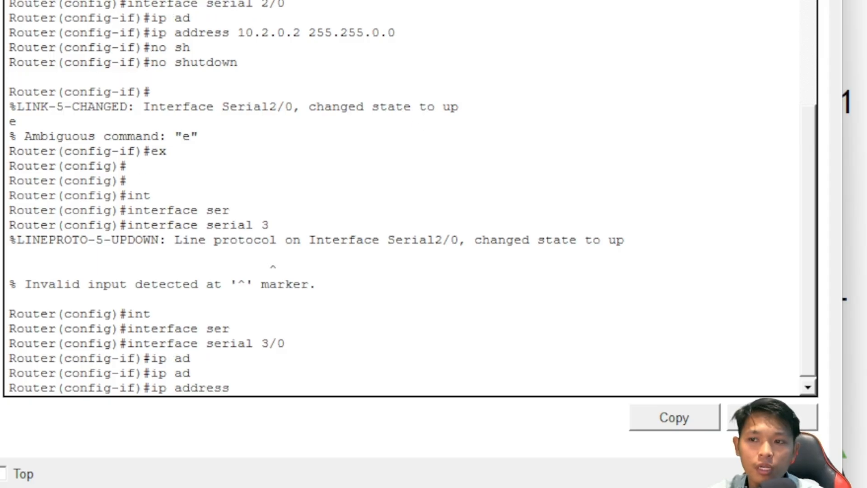
pyautogui.write('10.3.')
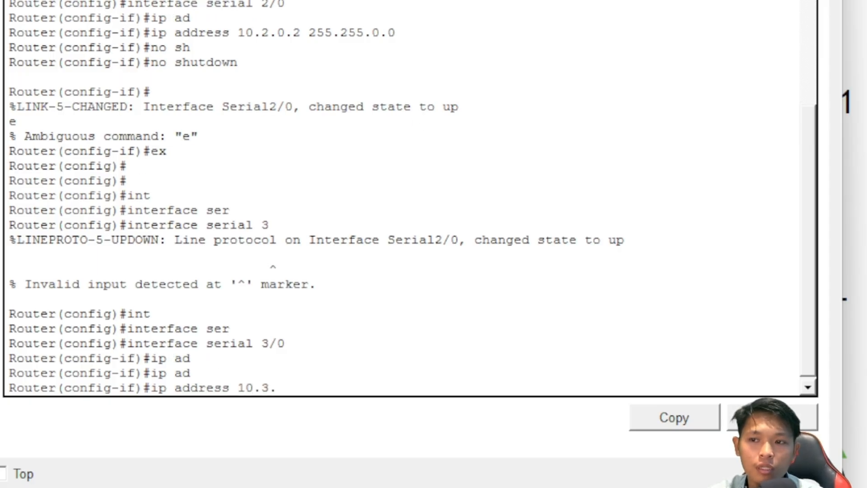
pyautogui.write('0')
pyautogui.write('.1 255')
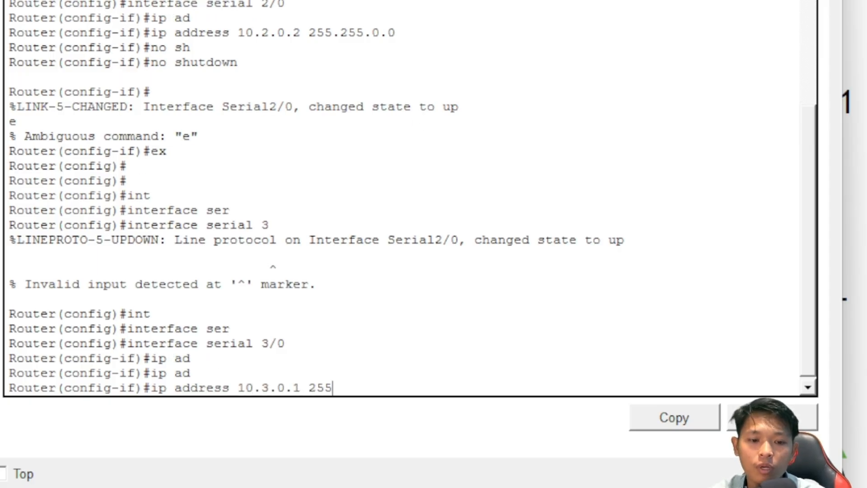
pyautogui.write('.255.0.0')
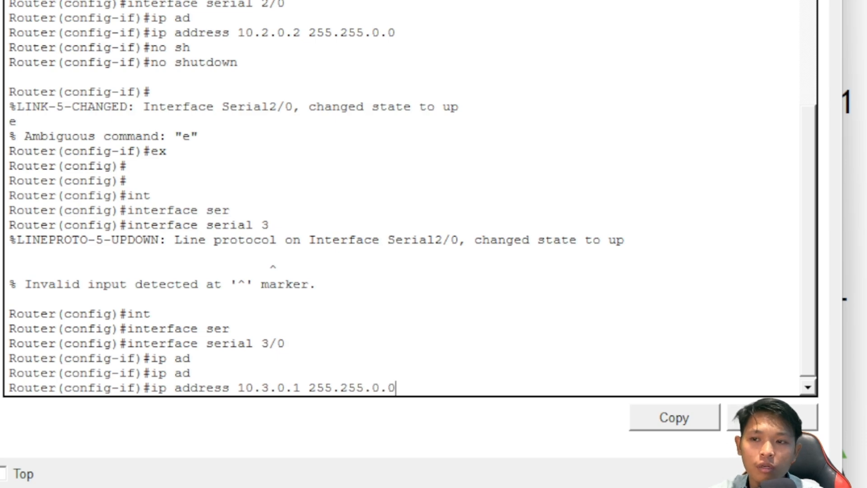
pyautogui.press('Return')
# Bring up Serial 3/0 with no shutdown and leave its interface configuration
pyautogui.write('no sh')
pyautogui.press('Tab')
pyautogui.press('Return')
pyautogui.press('Return')
pyautogui.write('ex')
pyautogui.press('Return')
pyautogui.press('Return')
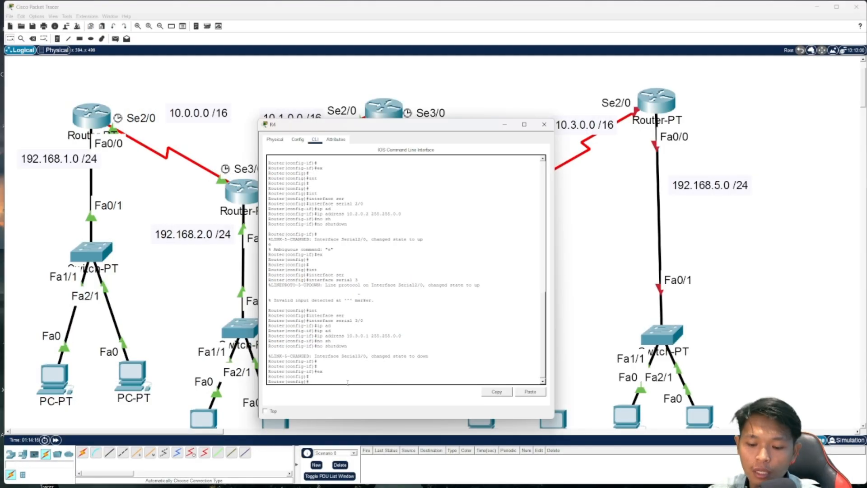
# Create a DHCP pool named R4-PC on the router
pyautogui.write('ip dh')
pyautogui.press('Tab')
pyautogui.write('poc')
pyautogui.press('Tab')
pyautogui.press('Tab')
pyautogui.press('BackSpace')
pyautogui.press('Tab')
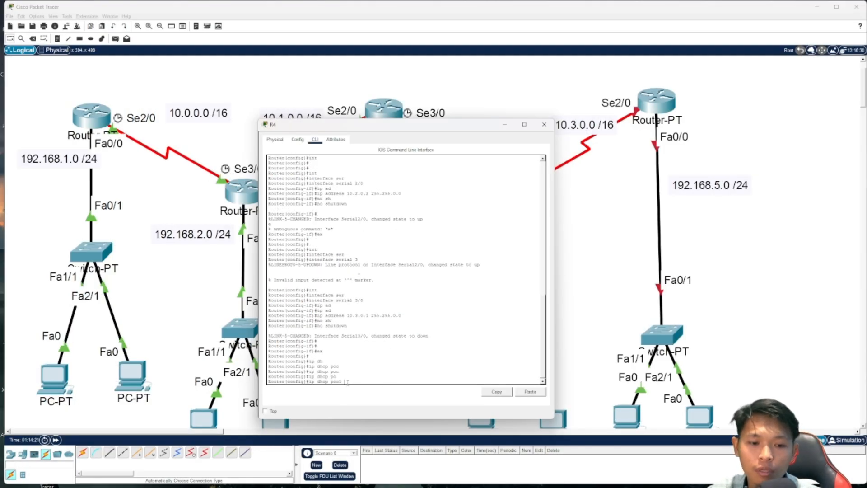
pyautogui.write('R4-PC')
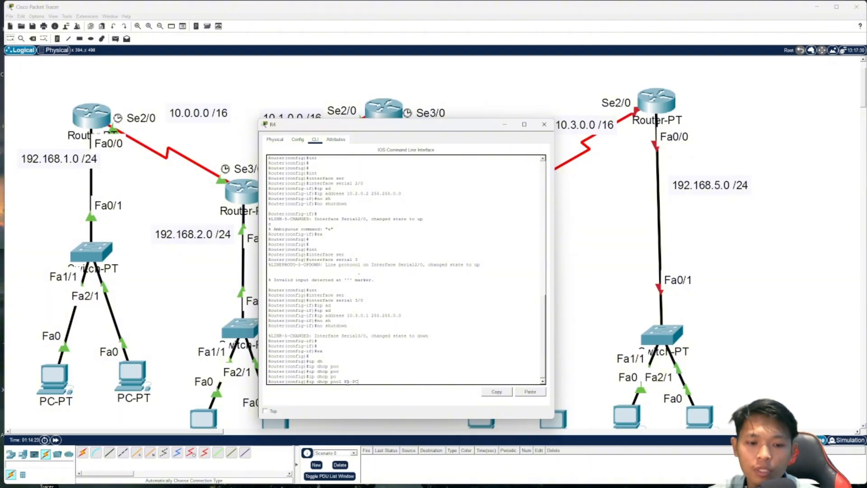
pyautogui.press('Return')
# Set the R4-PC pool's network to 192.168.4.0 with mask 255.255.255.0
pyautogui.write('network')
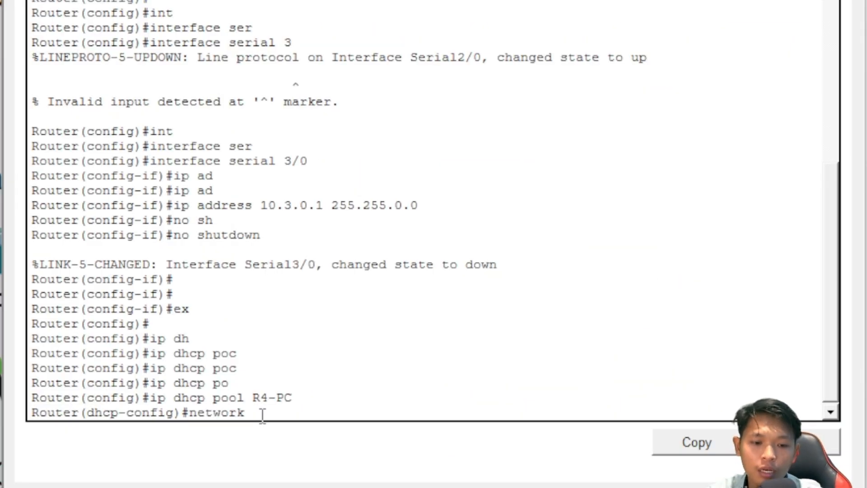
pyautogui.write('192.168.')
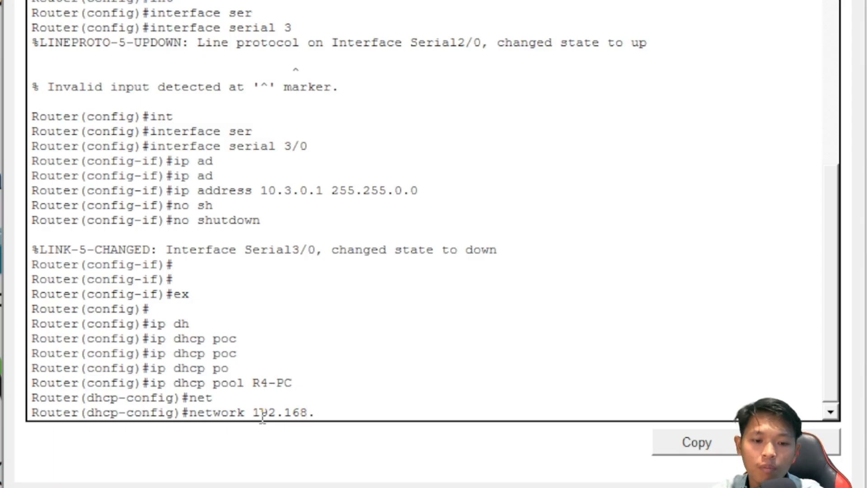
pyautogui.write('4.0 255')
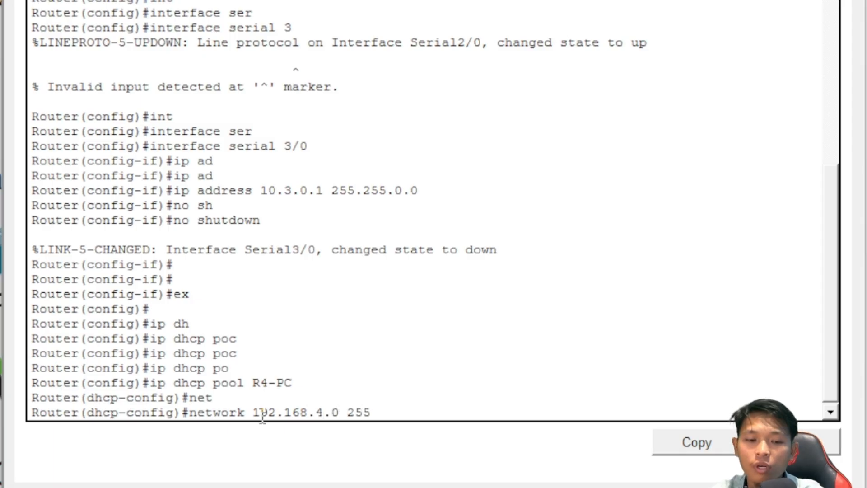
pyautogui.write('.255.255.255.0')
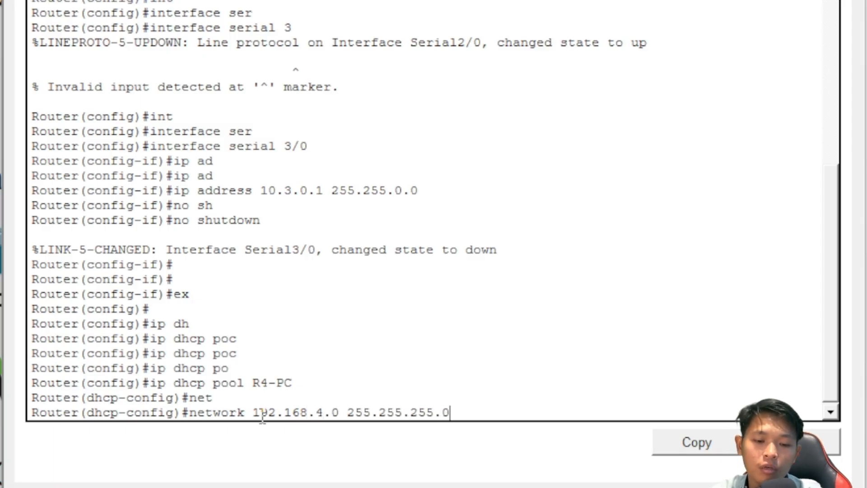
pyautogui.press('Return')
# Set the R4-PC pool's default router to 192.168.4.1 and exit DHCP pool configuration
pyautogui.write('def')
pyautogui.press('Tab')
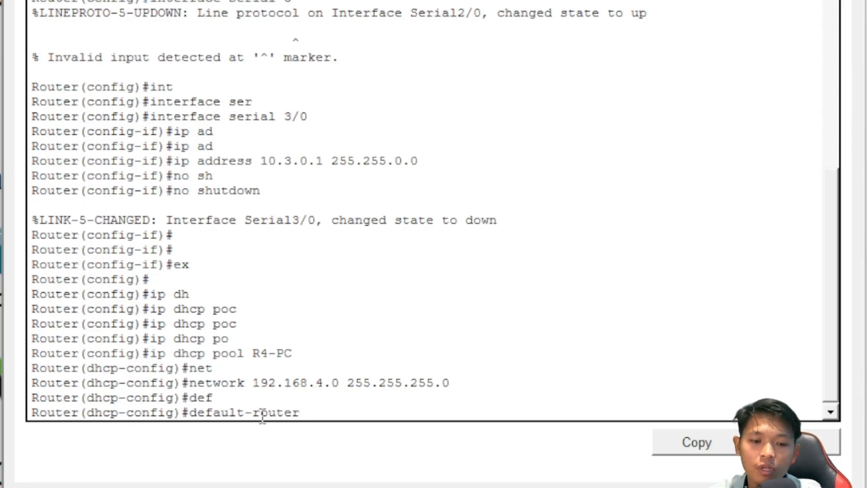
pyautogui.write('192.168.')
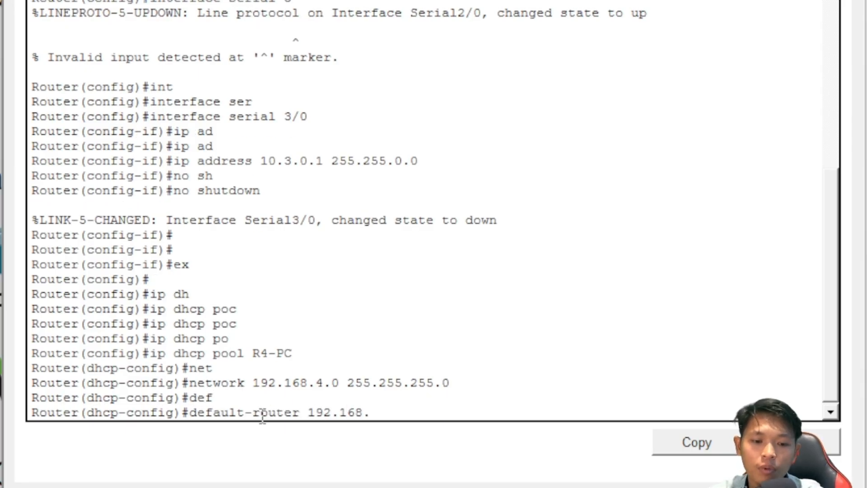
pyautogui.write('4.1')
pyautogui.press('Return')
pyautogui.write('ex')
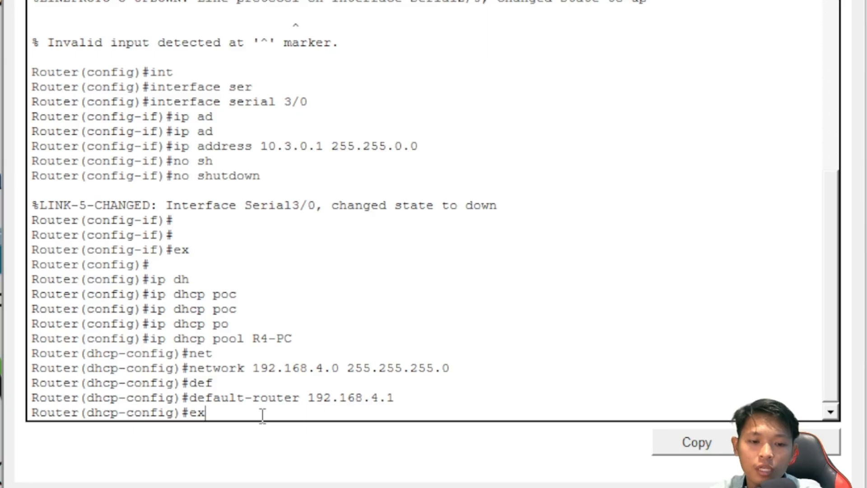
pyautogui.press('Tab')
pyautogui.press('Return')
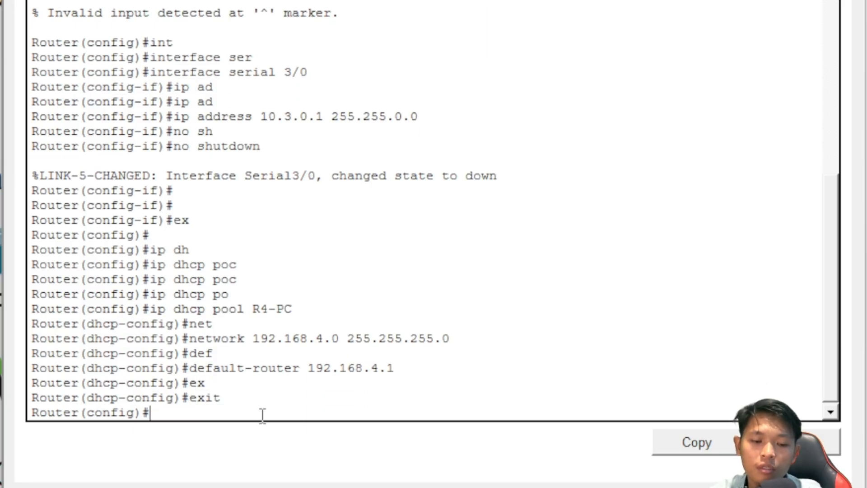
# Save R4's running configuration from global configuration mode with do write
pyautogui.write('do')
pyautogui.press('Tab')
pyautogui.write('wr')
pyautogui.press('Tab')
pyautogui.press('Return')
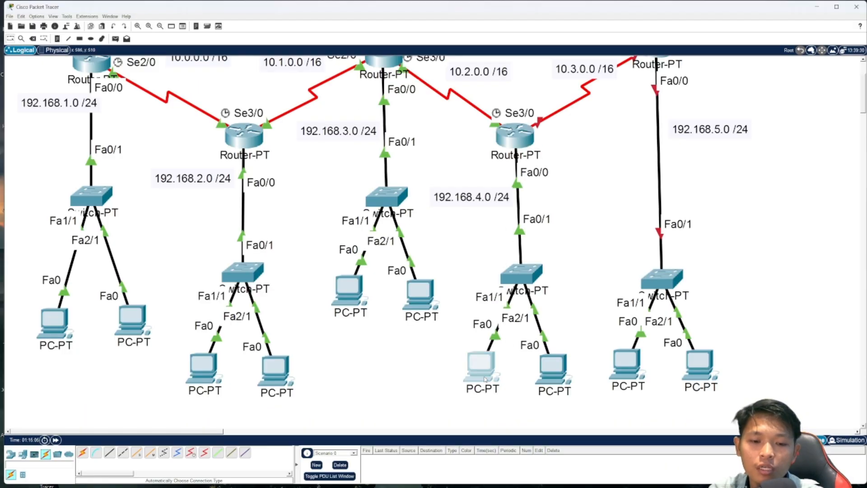
# Set both PCs on the 192.168.4.0 /24 network to obtain their IP configuration through DHCP
pyautogui.moveTo(485, 379); pyautogui.dragTo(485, 376)
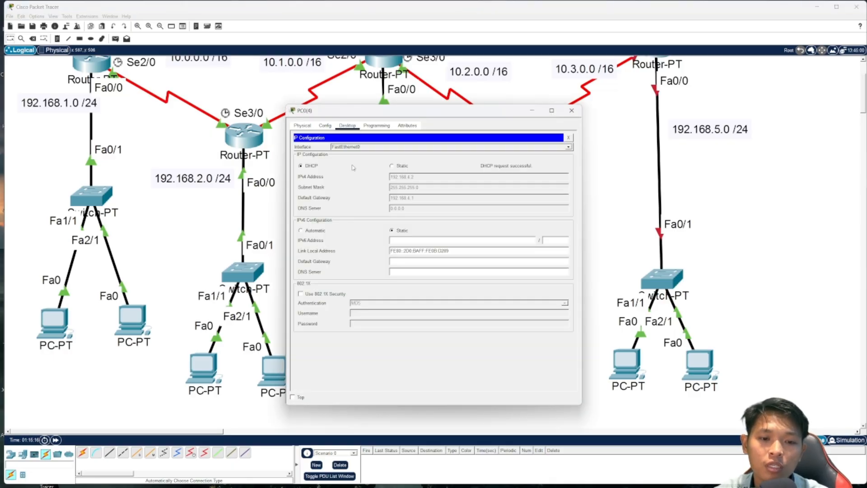
pyautogui.click(568, 137)
pyautogui.click(572, 110)
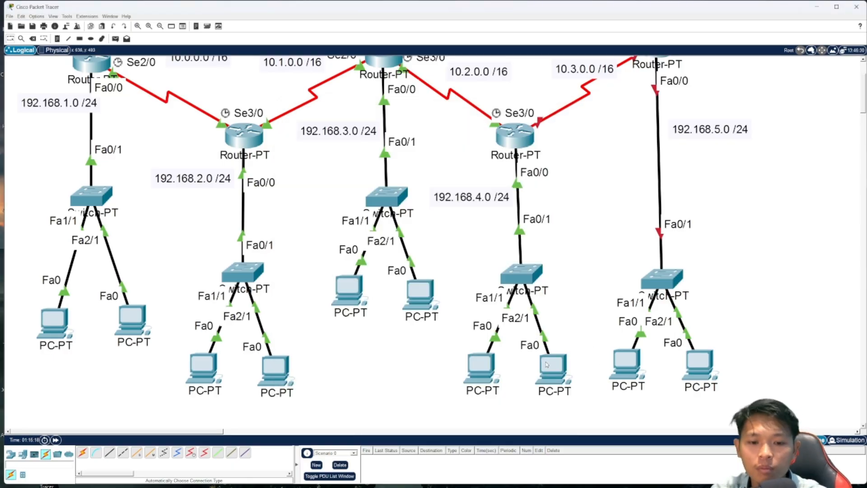
pyautogui.click(550, 366)
pyautogui.click(346, 125)
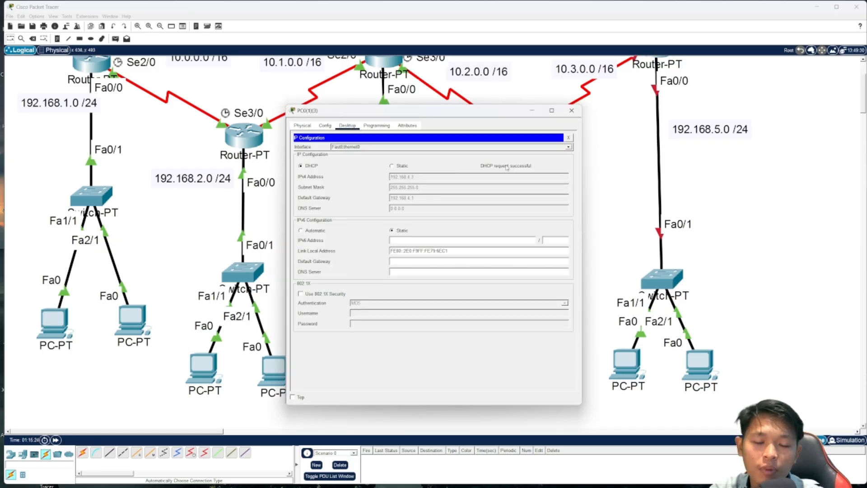
pyautogui.click(569, 138)
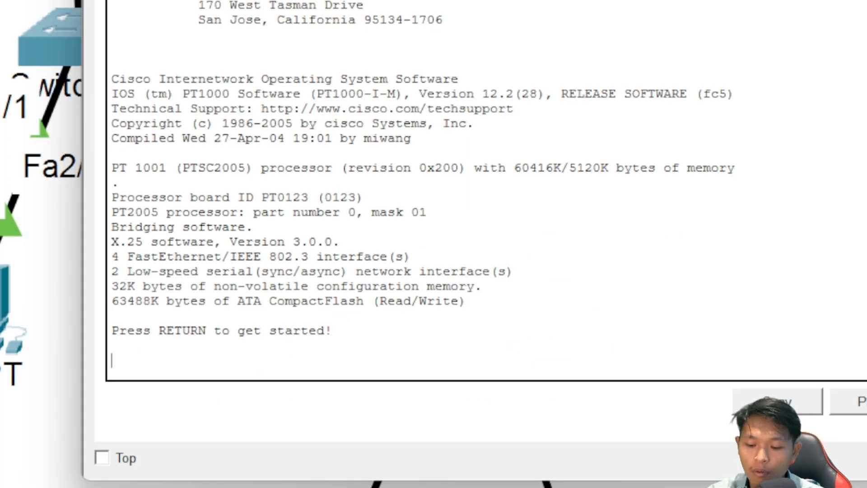
# Enter privileged mode and global configuration mode on the router serving the 192.168.5.0 /24 network
pyautogui.press('Return')
pyautogui.press('Return')
pyautogui.press('Return')
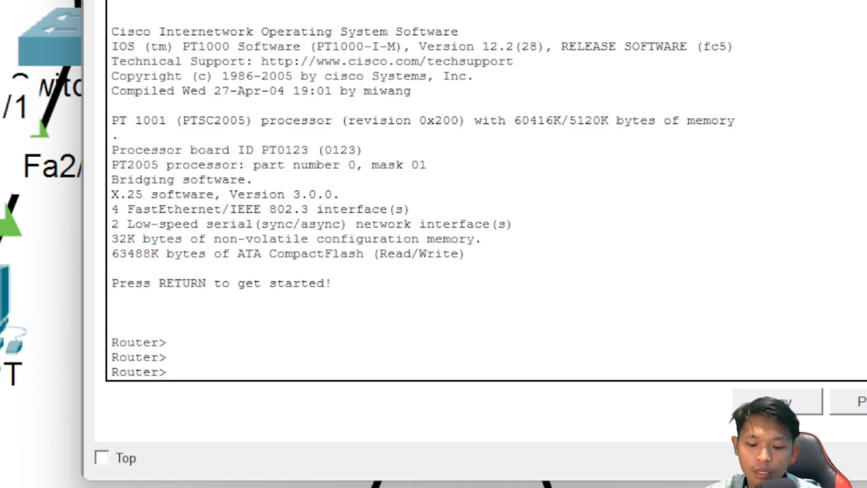
pyautogui.write('en')
pyautogui.press('Tab')
pyautogui.press('Return')
pyautogui.write('conf')
pyautogui.press('Tab')
pyautogui.write('t')
pyautogui.press('Tab')
pyautogui.press('Return')
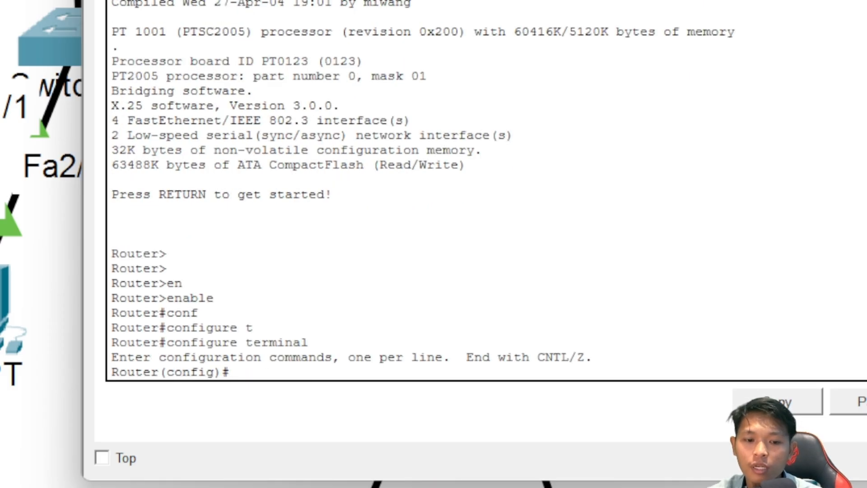
pyautogui.press('Return')
# Assign 192.168.5.1 with mask 255.255.255.0 to FastEthernet 0/0 and bring the interface up
pyautogui.write('int')
pyautogui.press('Tab')
pyautogui.write('fa')
pyautogui.press('Tab')
pyautogui.write('0')
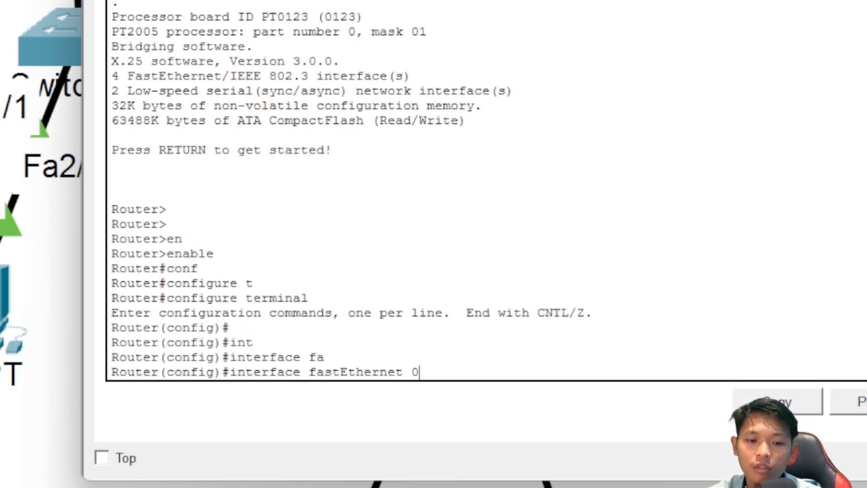
pyautogui.write('/0')
pyautogui.press('Return')
pyautogui.write('ip ad')
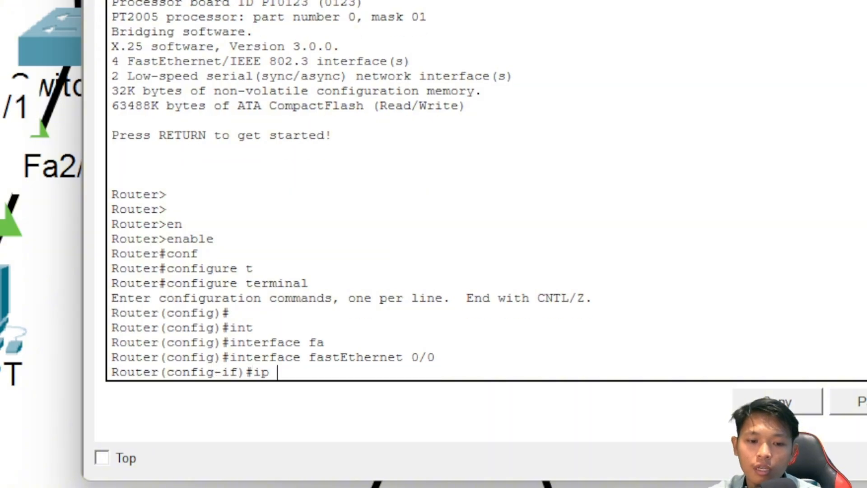
pyautogui.press('Tab')
pyautogui.write('192.168.')
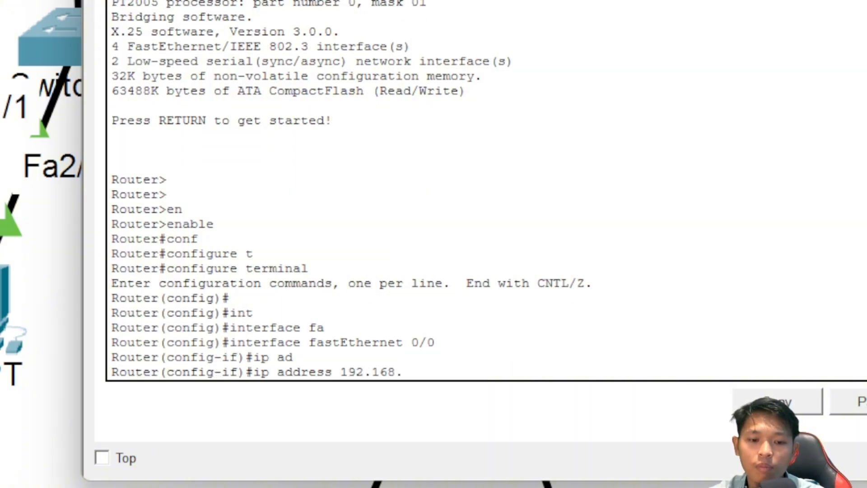
pyautogui.write('5.1 255.255.255')
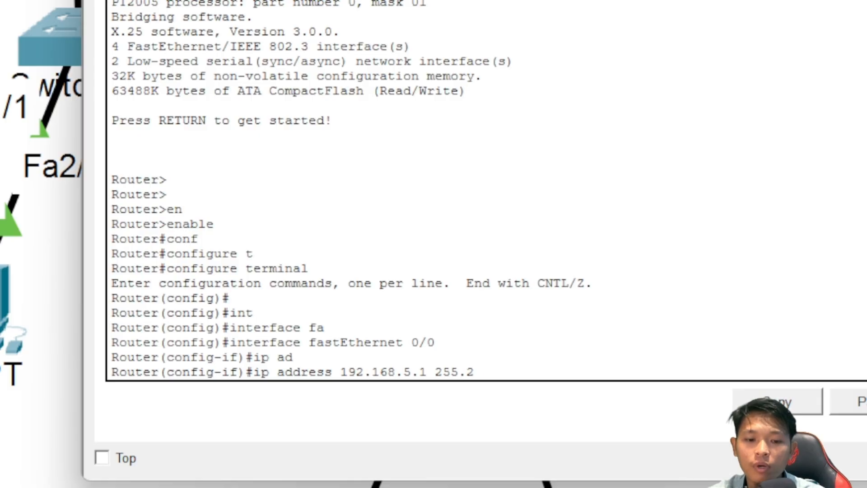
pyautogui.write('.0')
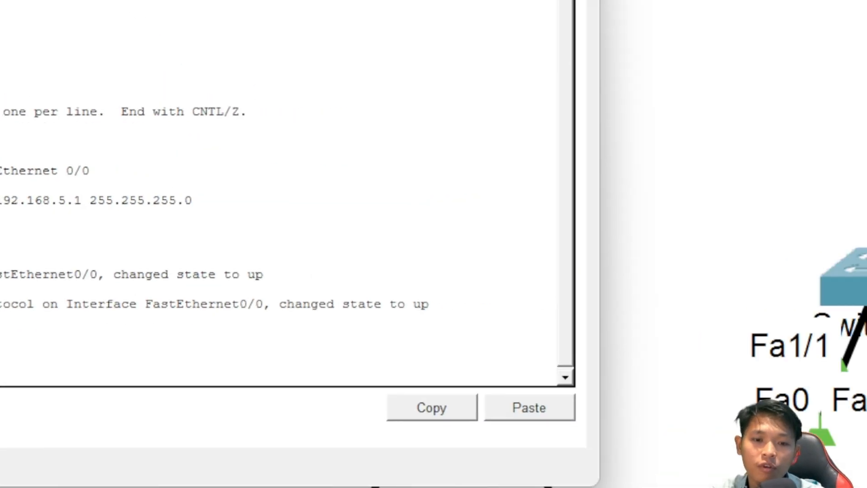
# Assign IP address 10.3.0.2 with mask 255.255.0.0 to interface Serial 2/0
pyautogui.write('int')
pyautogui.press('Tab')
pyautogui.write('s')
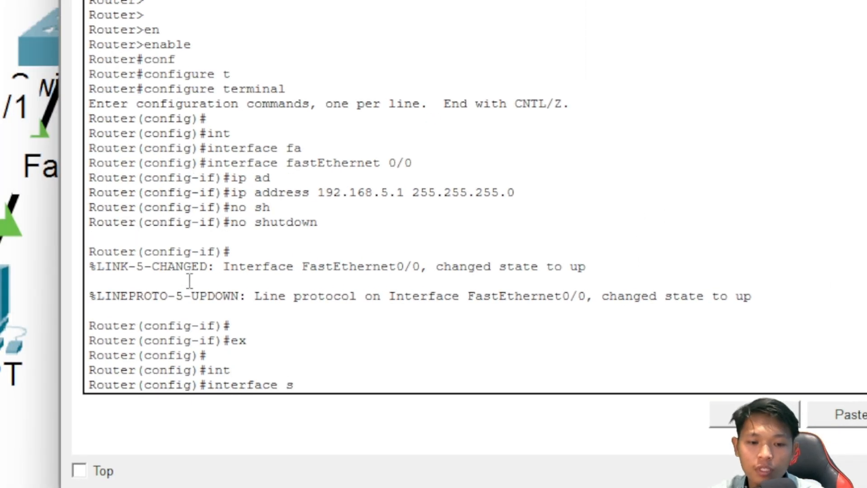
pyautogui.write('er')
pyautogui.press('Tab')
pyautogui.write('2/0')
pyautogui.press('Return')
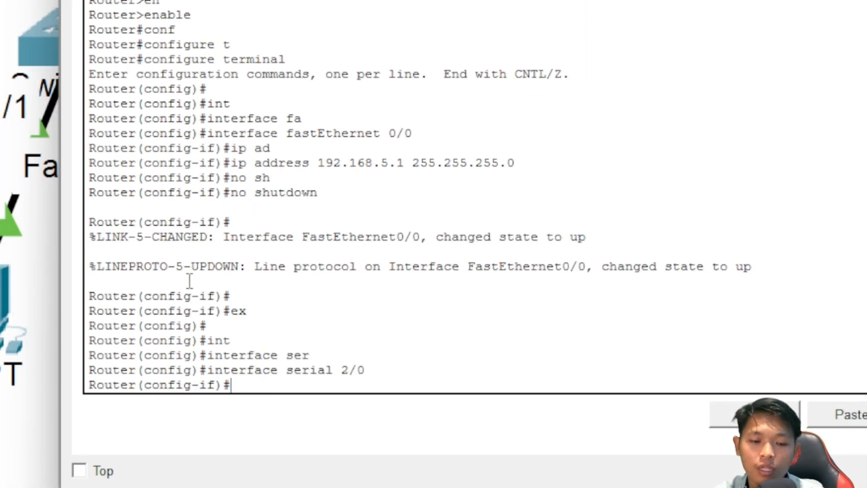
pyautogui.write('ip ad')
pyautogui.press('Tab')
pyautogui.write('10')
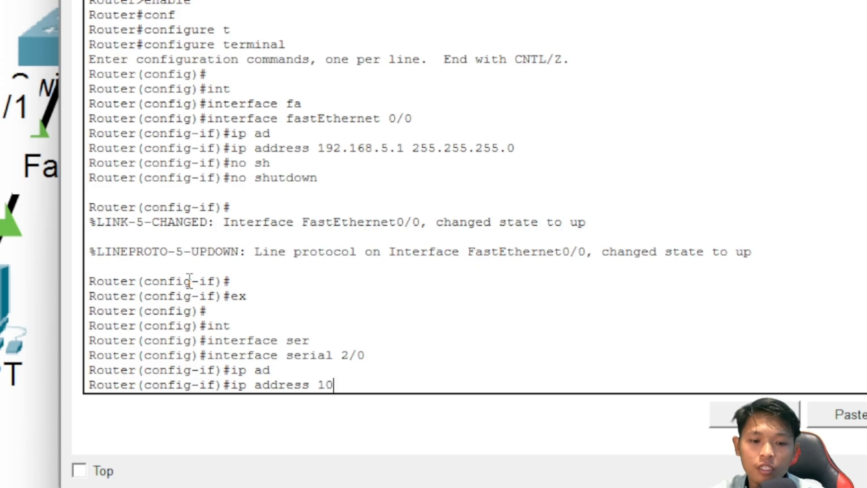
pyautogui.write('.3.')
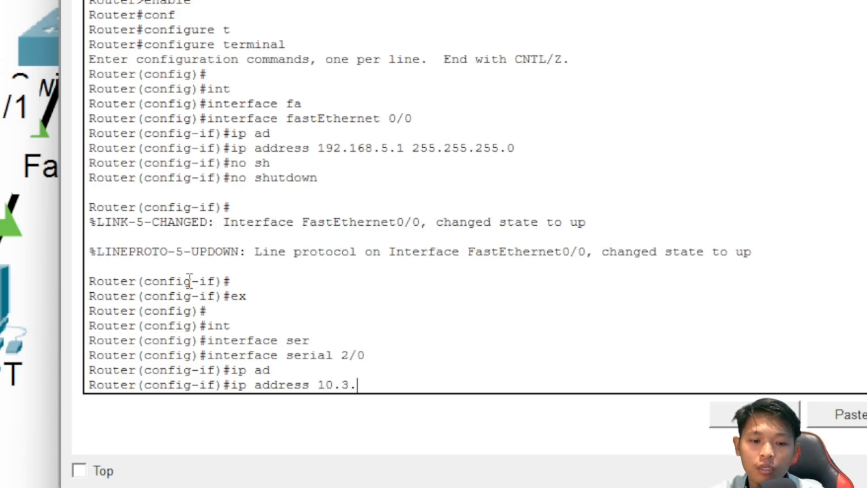
pyautogui.write('0.2 255')
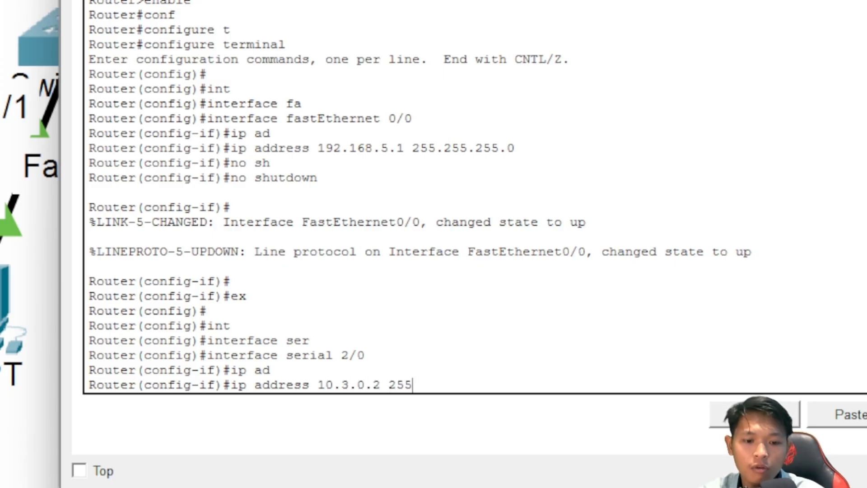
pyautogui.write('.255.0')
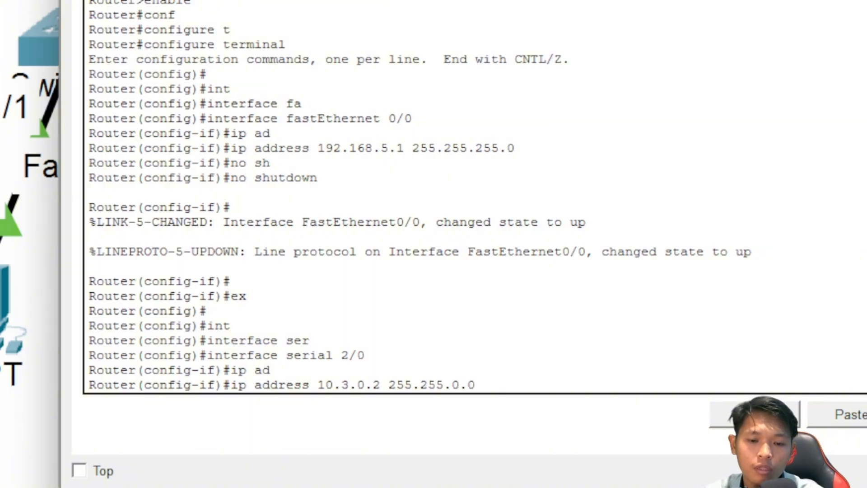
pyautogui.write('.0')
pyautogui.press('Return')
# Bring up Serial 2/0 with no shutdown and leave its interface configuration
pyautogui.write('no sh')
pyautogui.press('Tab')
pyautogui.press('Return')
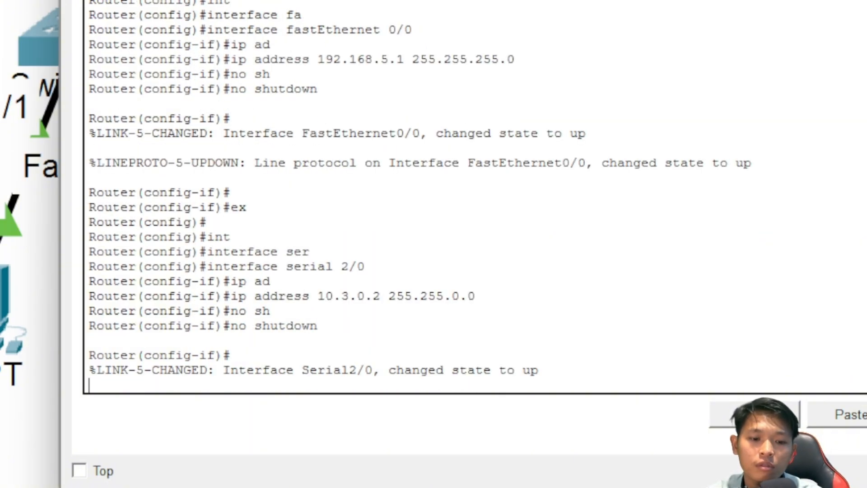
pyautogui.write('ex')
pyautogui.press('Tab')
pyautogui.press('Return')
pyautogui.write('ip dh')
pyautogui.press('Tab')
pyautogui.press('Return')
pyautogui.press('Return')
pyautogui.press('Return')
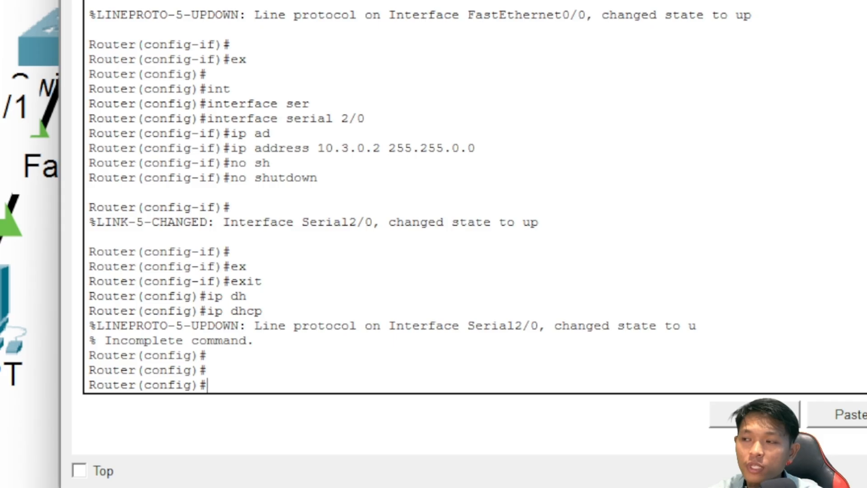
# Create a DHCP pool named R5-PC on the router
pyautogui.write('ip')
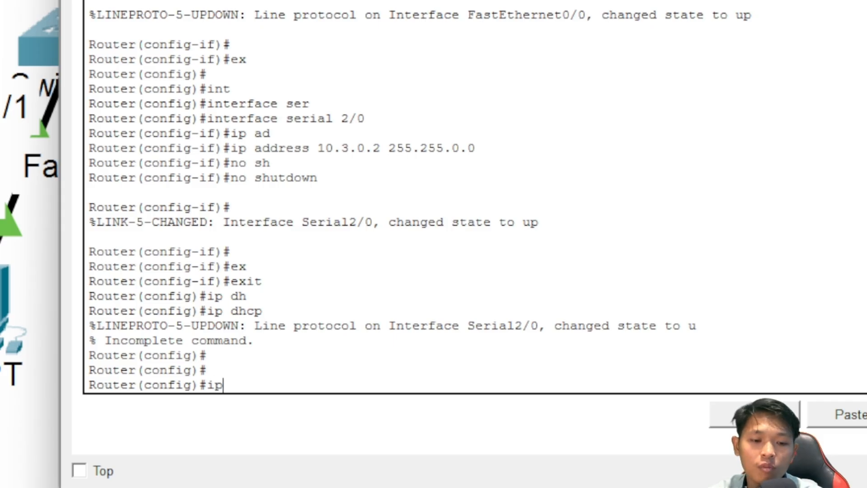
pyautogui.write(' dh')
pyautogui.press('Tab')
pyautogui.write('po')
pyautogui.press('Tab')
pyautogui.write('R')
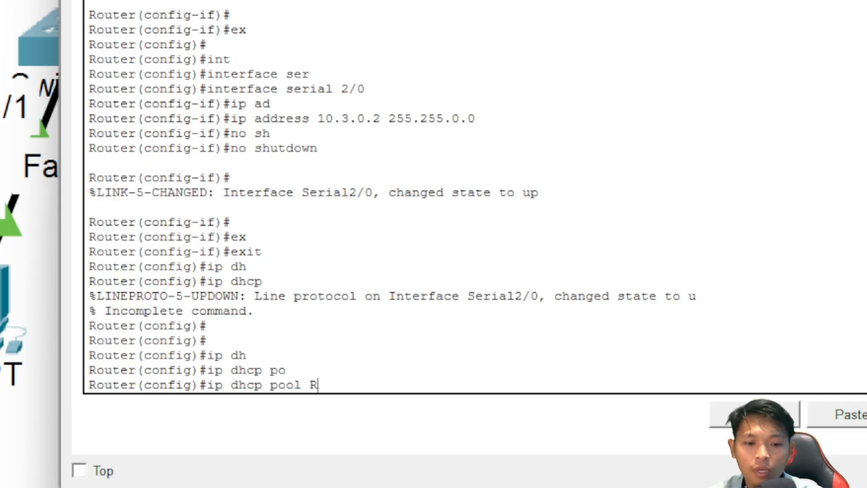
pyautogui.write('5-PC')
pyautogui.press('Return')
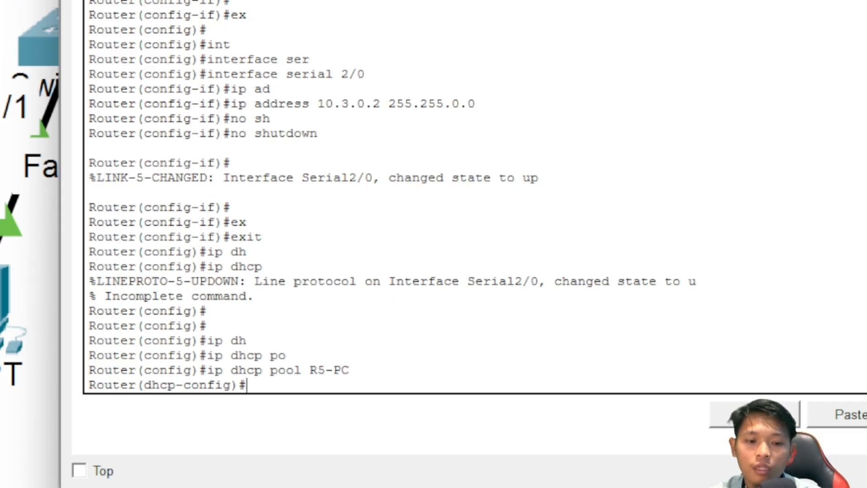
# Set the R5-PC pool's network to 192.168.5.0 with mask 255.255.255.0
pyautogui.write('nert')
pyautogui.press('Tab')
pyautogui.press('BackSpace')
pyautogui.press('BackSpace')
pyautogui.write('t')
pyautogui.press('Tab')
pyautogui.write('192.16')
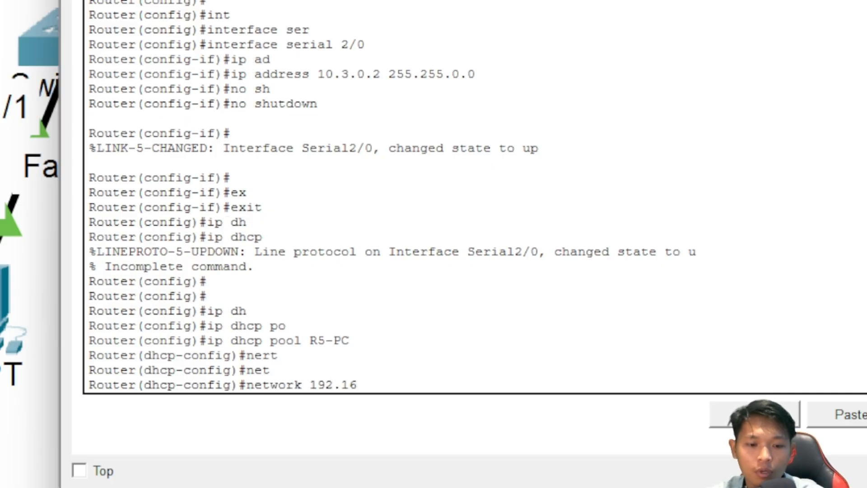
pyautogui.write('8.5.0 ')
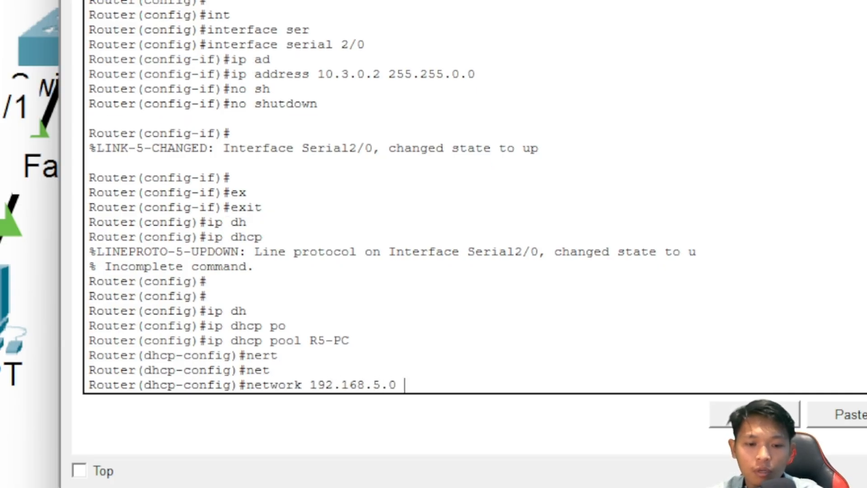
pyautogui.write('255.255.255')
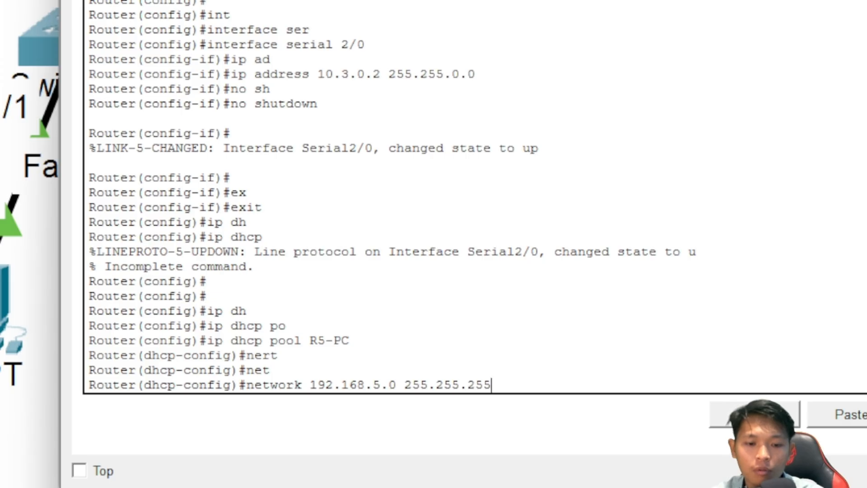
pyautogui.write('.0')
pyautogui.press('Return')
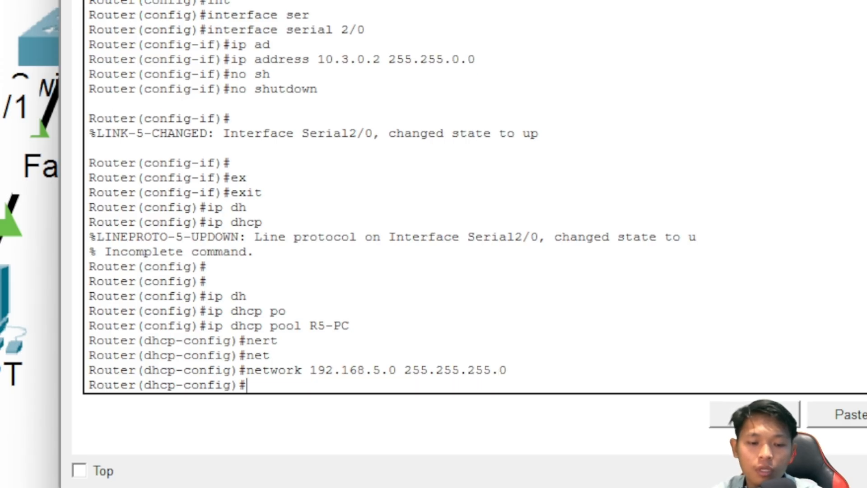
# Set the R5-PC pool's default router to an address beginning with 192.168.5
pyautogui.write('def')
pyautogui.press('Tab')
pyautogui.write('192.')
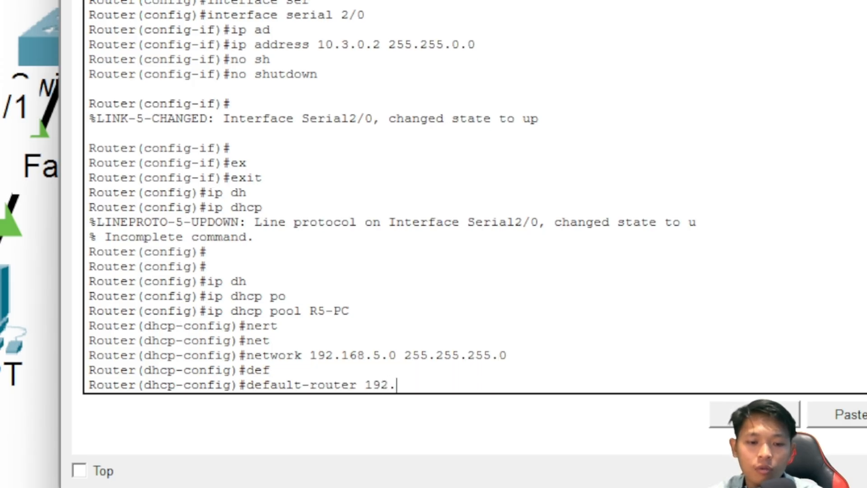
pyautogui.write('168.5.')
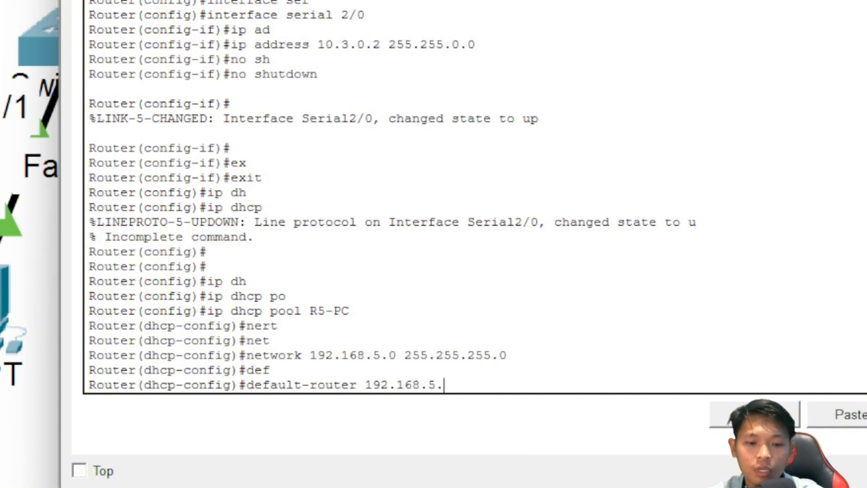
# Set the default router of the R5-PC DHCP pool to 192.168.5.1, leave the pool and save R5's configuration
pyautogui.write('1')
pyautogui.press('Return')
pyautogui.write('ex')
pyautogui.press('Return')
pyautogui.write('do wr')
pyautogui.press('Tab')
pyautogui.press('Return')
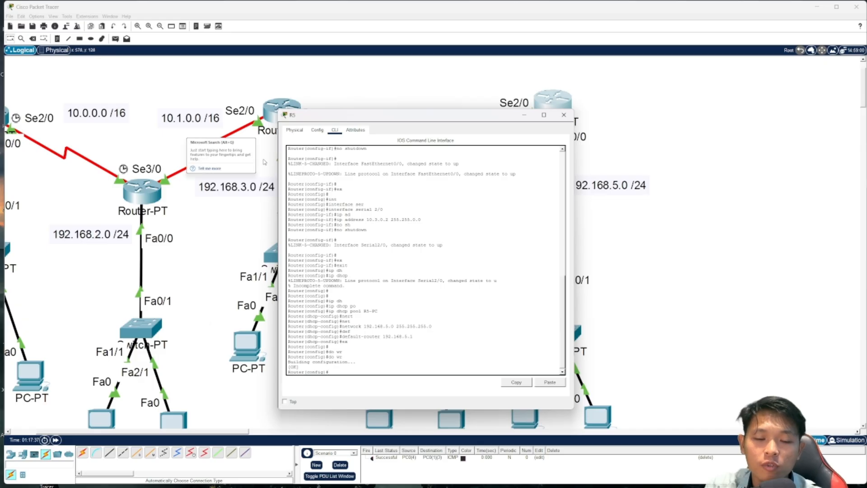
pyautogui.click(564, 115)
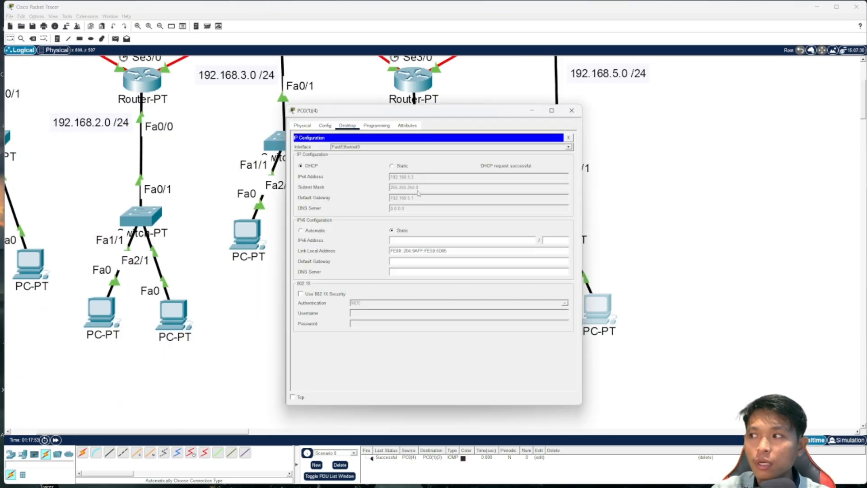
# Add a note beside the topology listing R1-R2 = OSPF, R2-R3 = RIPv2, R3-R4 = EIGRP and R4-R5 = BGP
pyautogui.moveTo(690, 402); pyautogui.dragTo(37, 61)
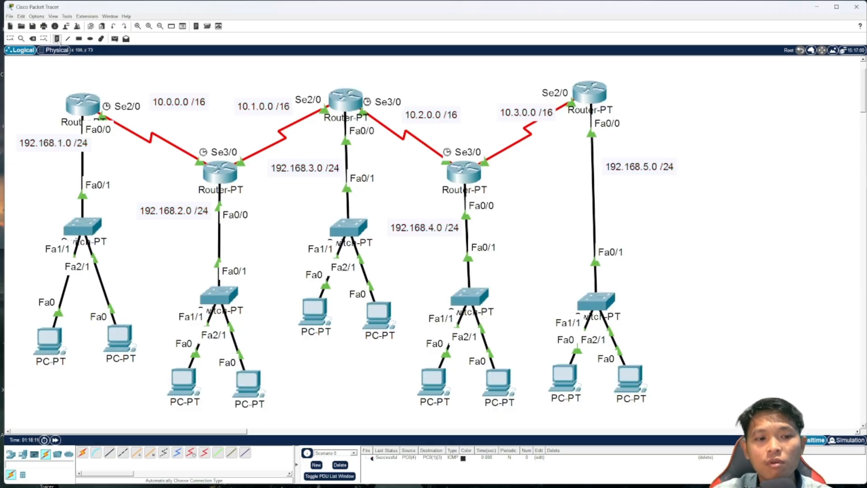
pyautogui.click(704, 107)
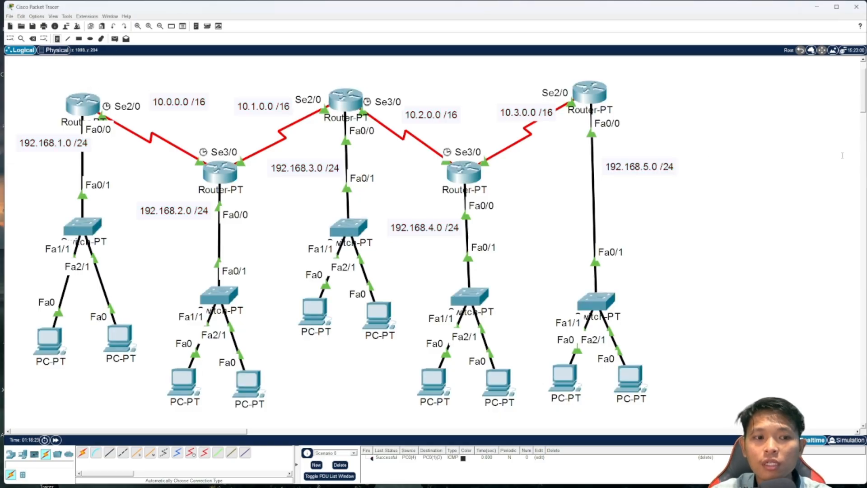
pyautogui.click(702, 112)
pyautogui.write('R1-R2 = OSPF')
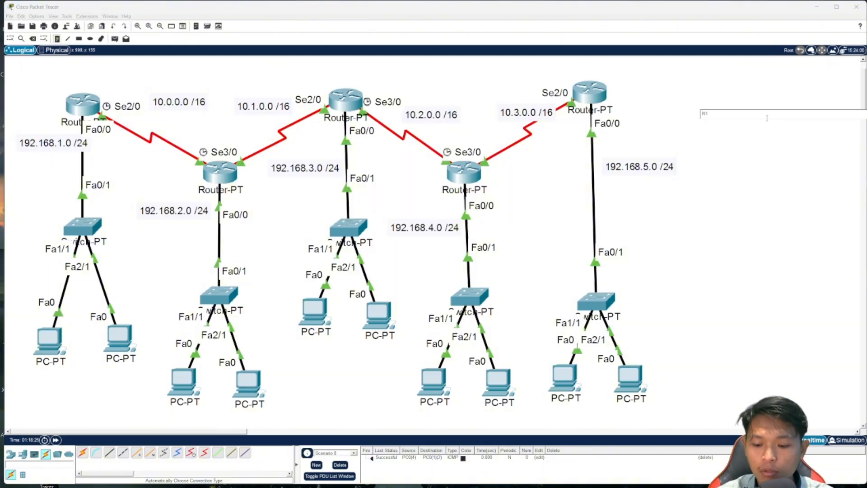
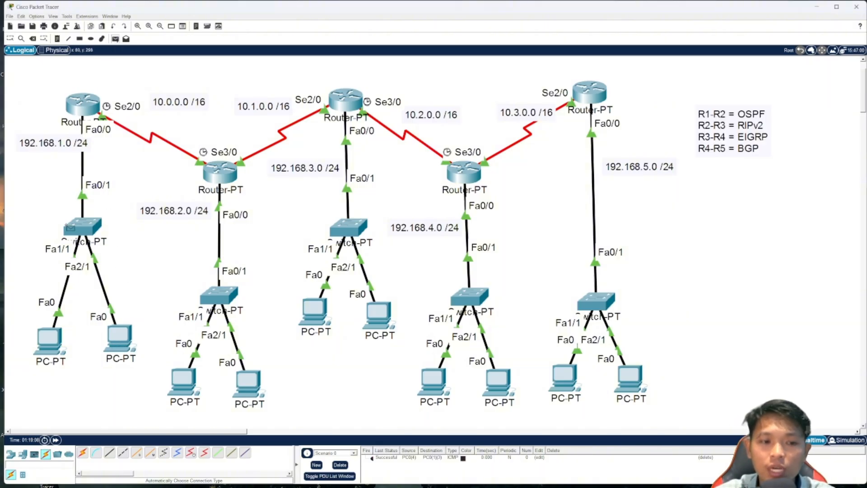
# Test connectivity with a simple PDU from a PC in 192.168.1.0 to a PC in 192.168.2.0
pyautogui.click(117, 336)
pyautogui.click(181, 390)
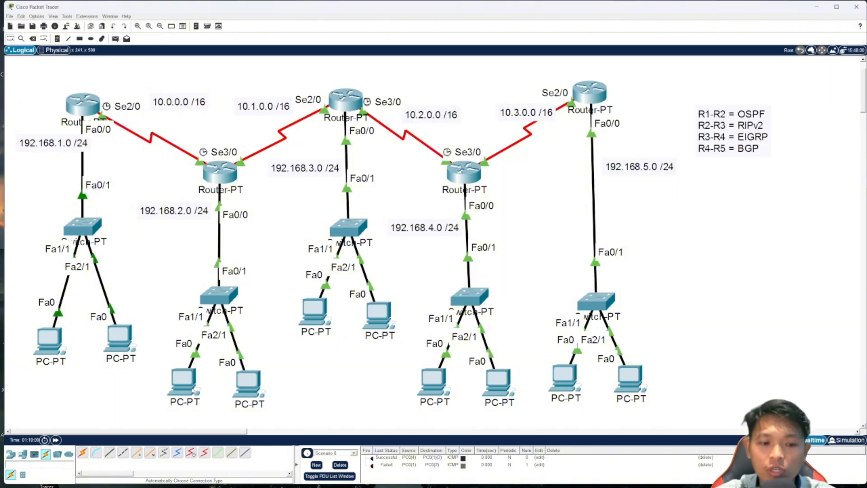
pyautogui.moveTo(279, 406); pyautogui.dragTo(36, 79)
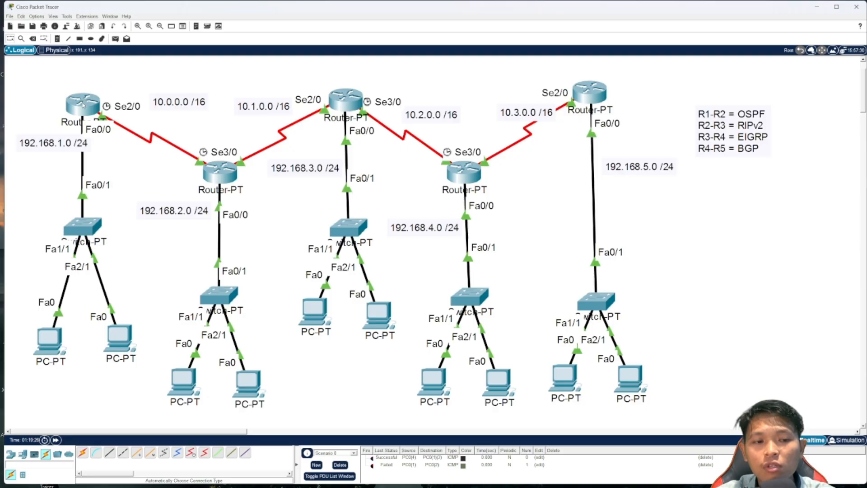
# Open the command line of the router serving 192.168.1.0 and enter global configuration mode
pyautogui.click(84, 103)
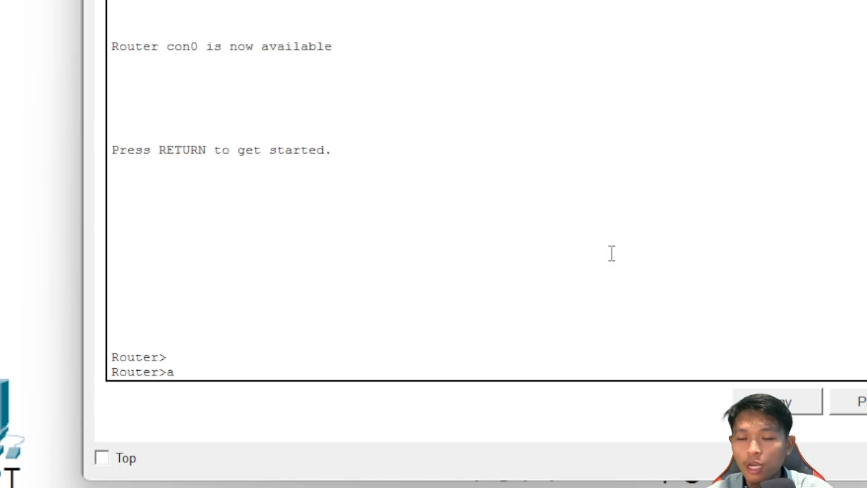
pyautogui.press('BackSpace')
pyautogui.write('en')
pyautogui.press('Tab')
pyautogui.press('Return')
pyautogui.write('con')
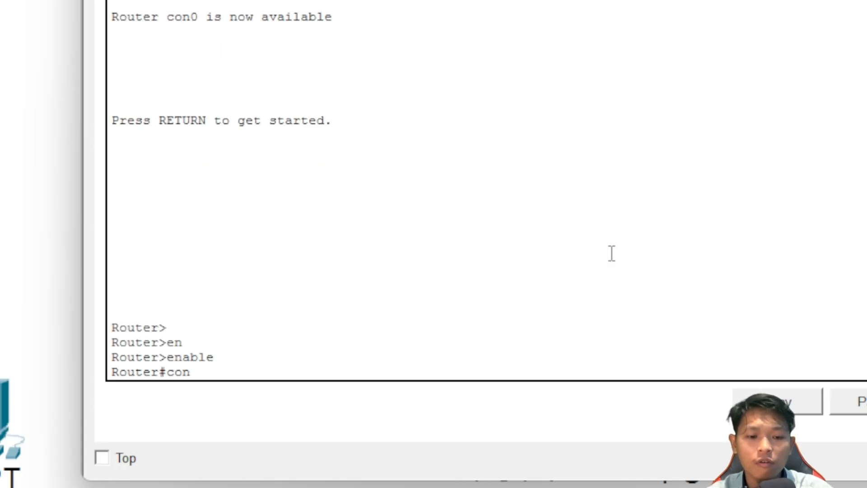
pyautogui.write('f')
pyautogui.press('Tab')
pyautogui.write('t')
pyautogui.press('Tab')
pyautogui.press('Return')
pyautogui.press('Return')
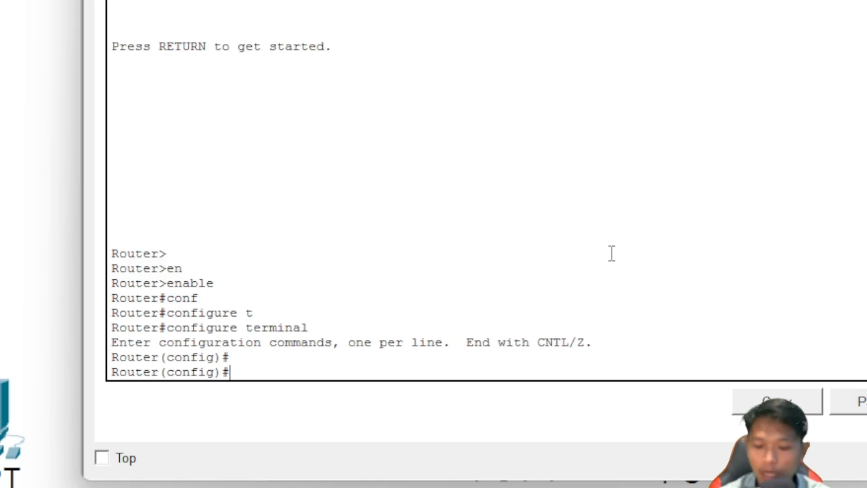
# Set the router's hostname to R1
pyautogui.write('hos')
pyautogui.press('Tab')
pyautogui.write('R1')
pyautogui.press('Return')
pyautogui.press('Return')
pyautogui.press('Return')
pyautogui.press('Return')
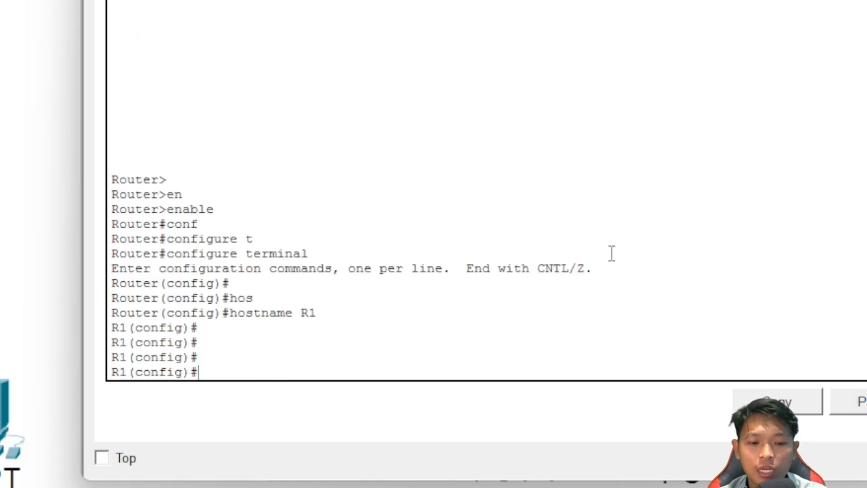
# Enable OSPF routing on R1 with process ID 1
pyautogui.write('rou')
pyautogui.press('Tab')
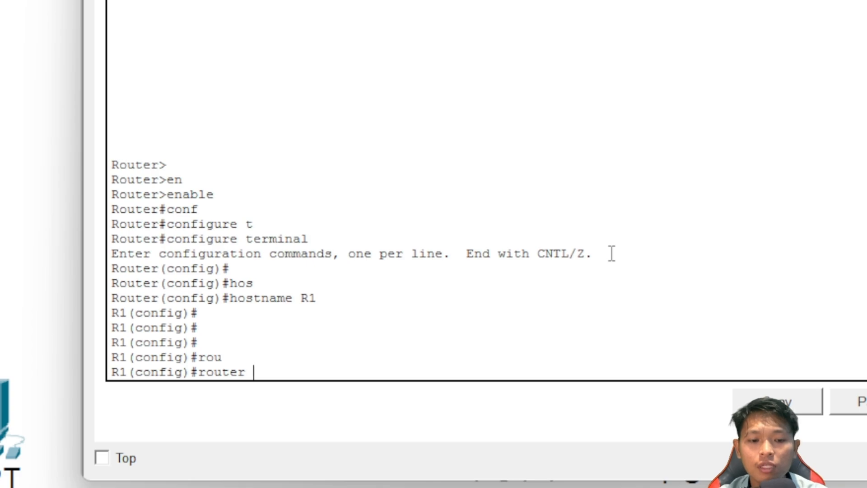
pyautogui.write('os')
pyautogui.press('Tab')
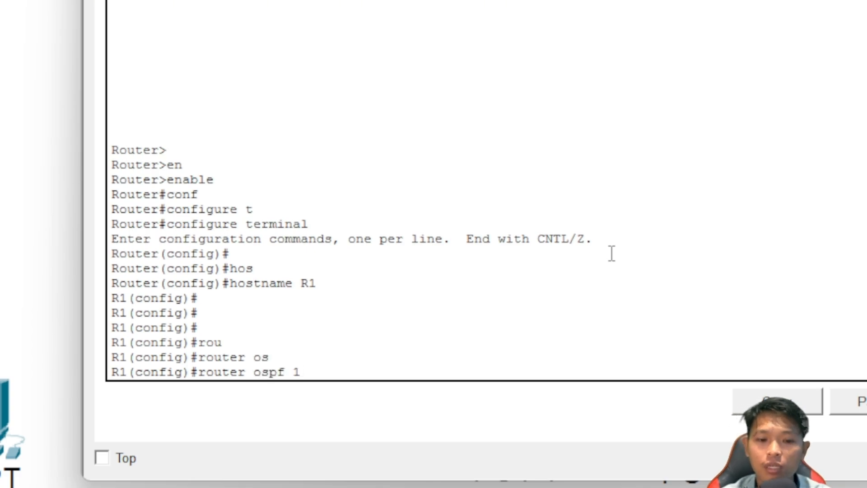
pyautogui.write('1')
pyautogui.press('Return')
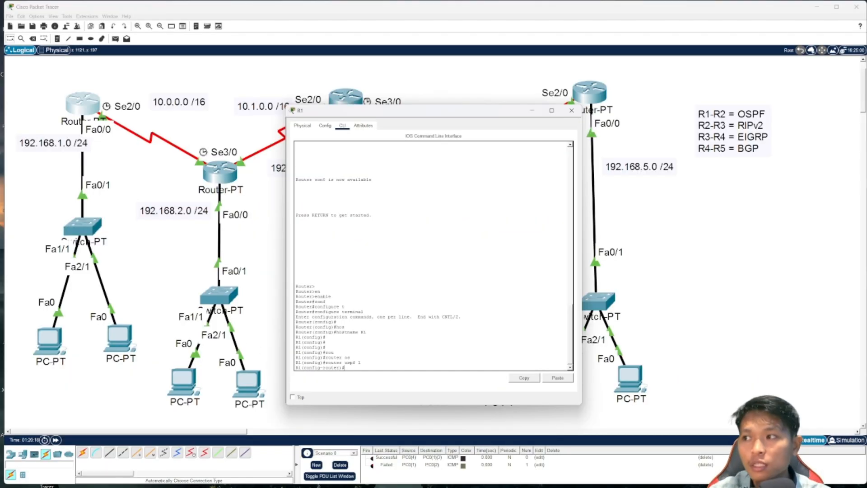
# Shift the 192.168.1.0 /24 label slightly down, and advertise network 192.168.1.0 with wildcard 0.0.0.255 in area 0 under R1's OSPF process
pyautogui.moveTo(63, 144); pyautogui.dragTo(57, 156)
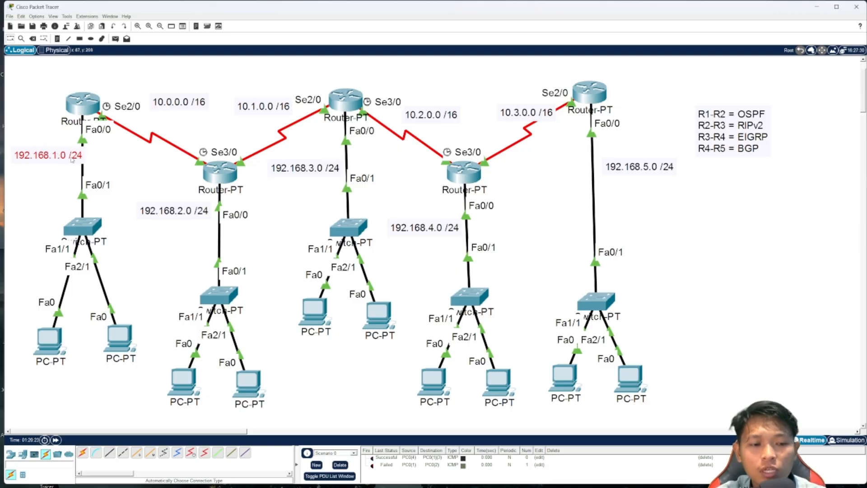
pyautogui.moveTo(61, 156)
pyautogui.mouseDown()
pyautogui.moveTo(74, 157)
pyautogui.moveTo(61, 156)
pyautogui.moveTo(66, 164)
pyautogui.mouseUp()
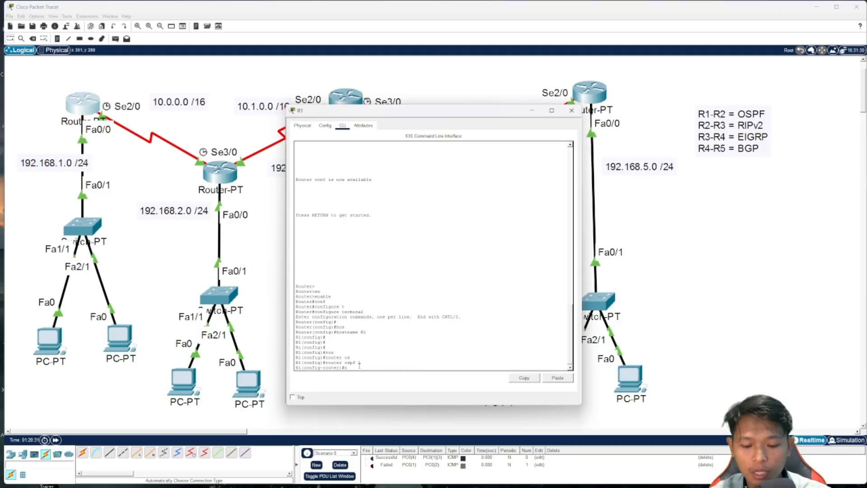
pyautogui.write('et')
pyautogui.press('Tab')
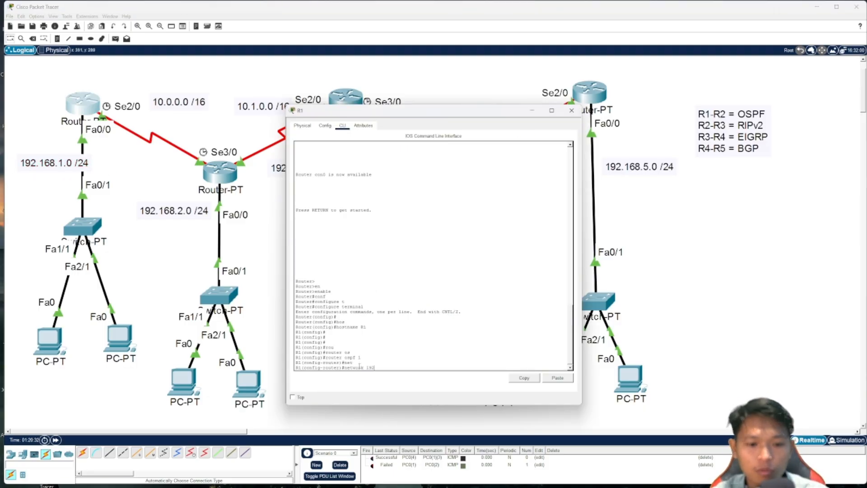
pyautogui.write('192.168.1')
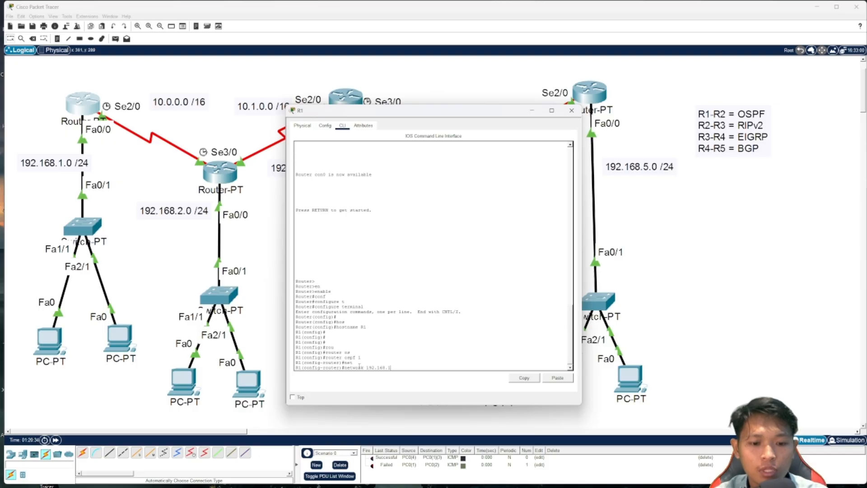
pyautogui.write('.0')
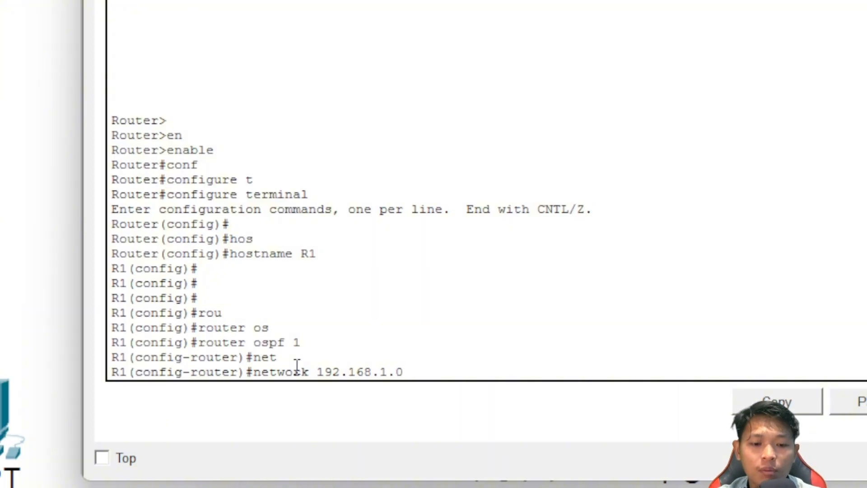
pyautogui.write(' 0.0.0')
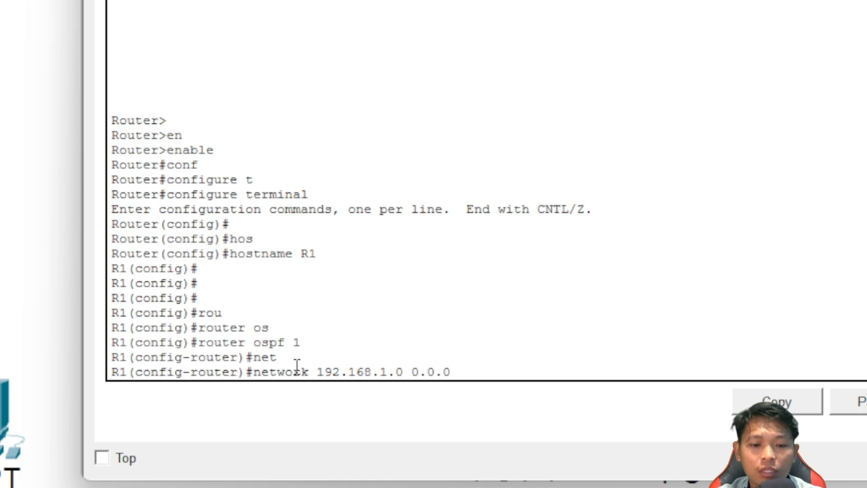
pyautogui.write('.255 ')
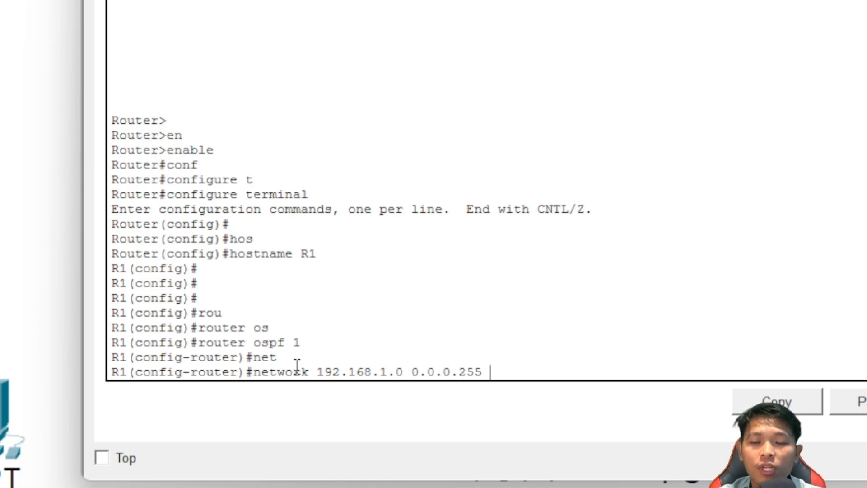
pyautogui.write('ar')
pyautogui.press('Tab')
pyautogui.write('0')
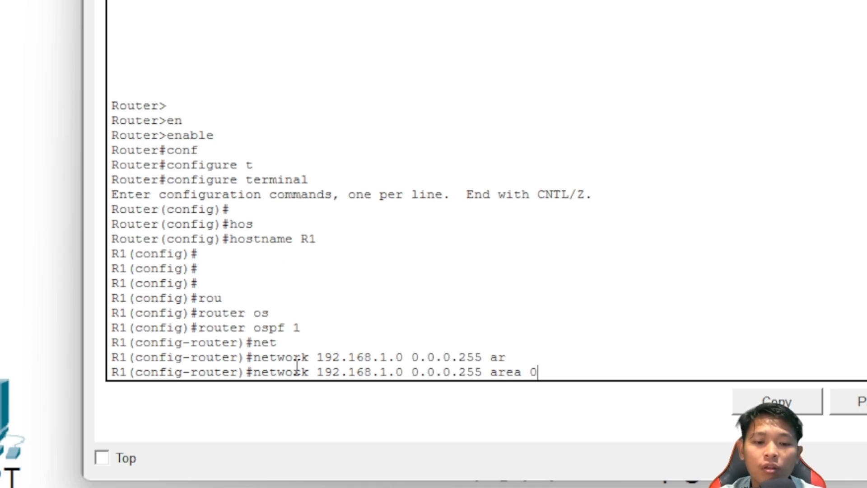
pyautogui.press('Return')
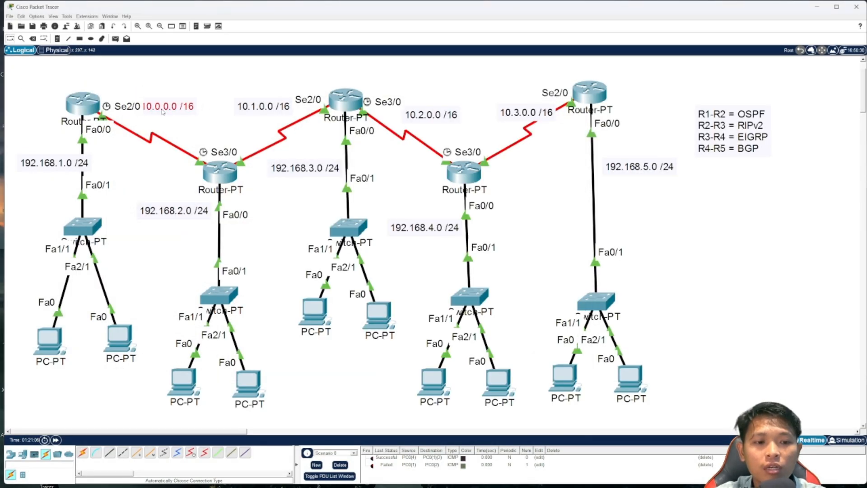
# Shift the 10.0.0.0 /16 label closer to its serial link, and advertise network 10.0.0.0 with wildcard 0.0.255.255 in OSPF area 0 on R1
pyautogui.moveTo(163, 112); pyautogui.dragTo(172, 123)
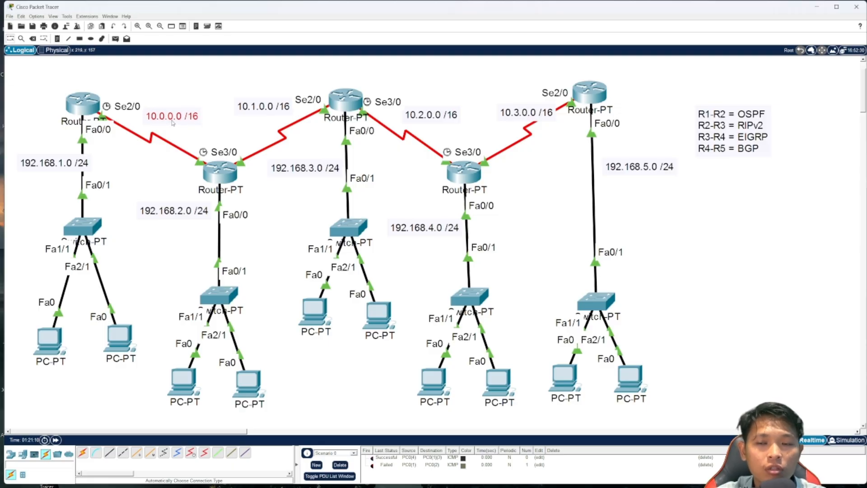
pyautogui.click(86, 102)
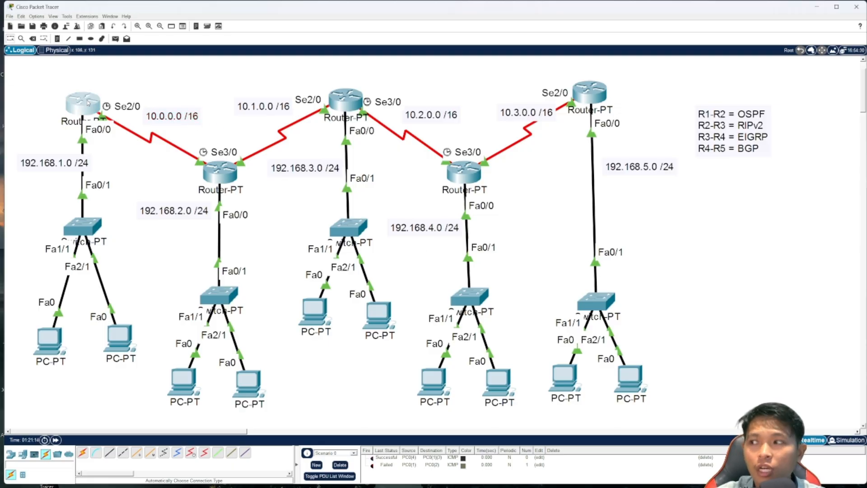
pyautogui.write('net')
pyautogui.press('Return')
pyautogui.write('net')
pyautogui.press('Tab')
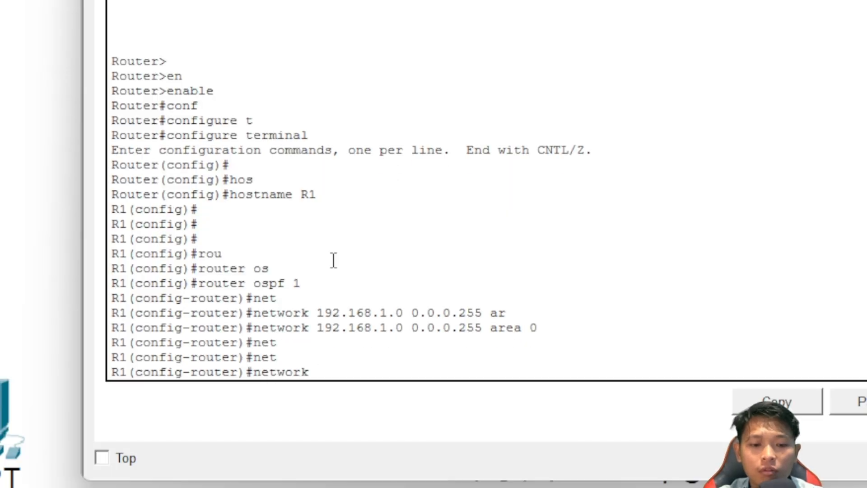
pyautogui.write('10.0.0.0')
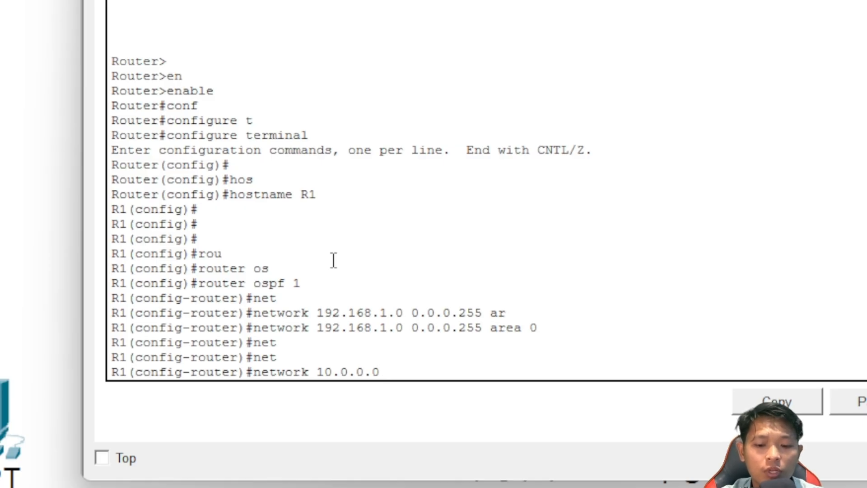
pyautogui.write(' 0.0')
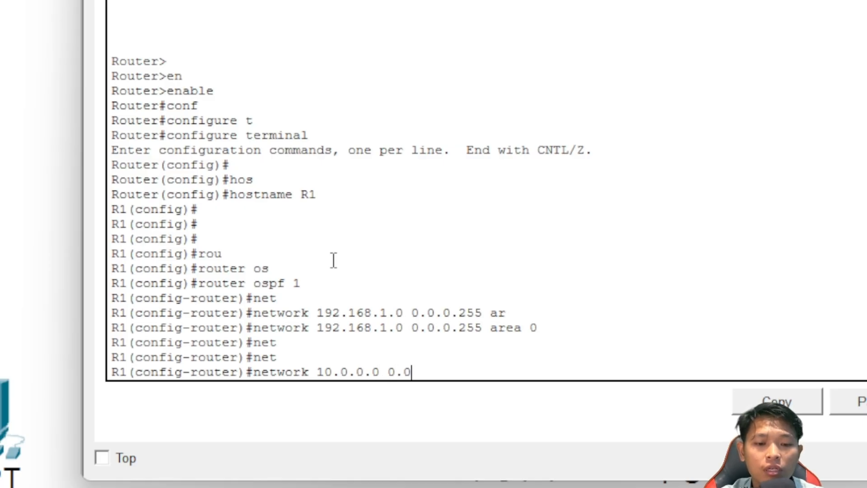
pyautogui.write('.255.255')
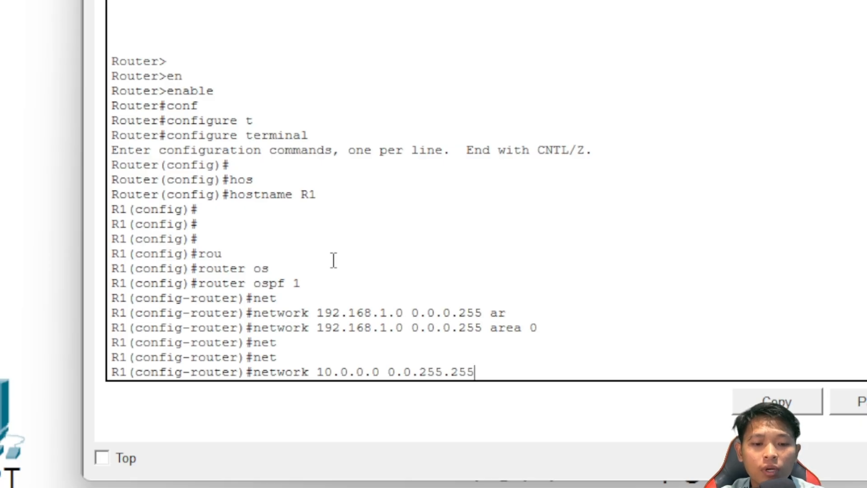
pyautogui.write(' ar')
pyautogui.press('Tab')
pyautogui.write('0')
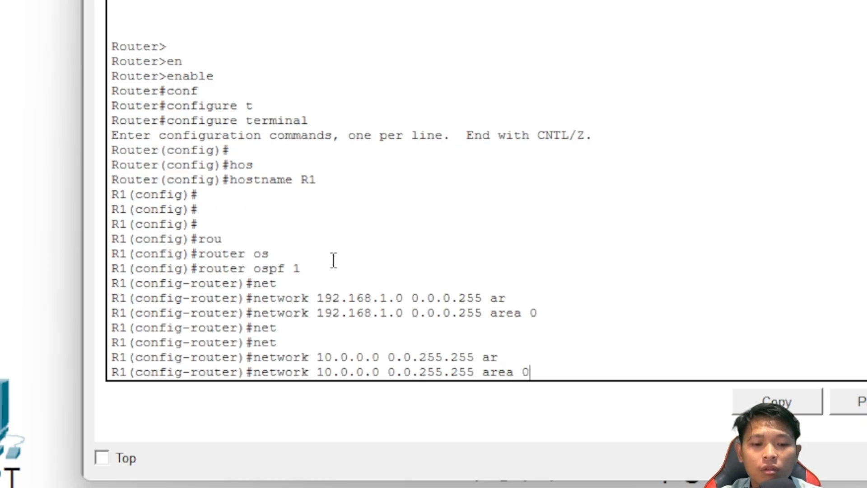
pyautogui.press('Return')
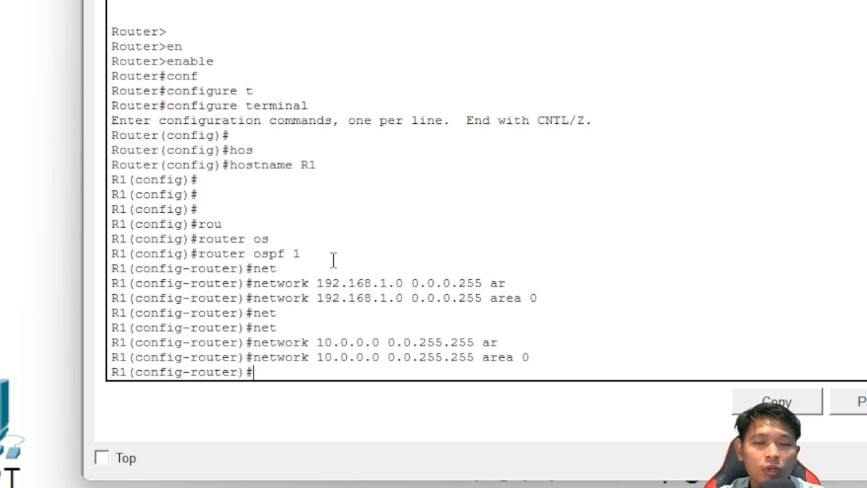
# Advertise network 192.168.2.0 with wildcard 0.0.0.255 in OSPF area 0 on R1, and leave router configuration mode
pyautogui.write('net')
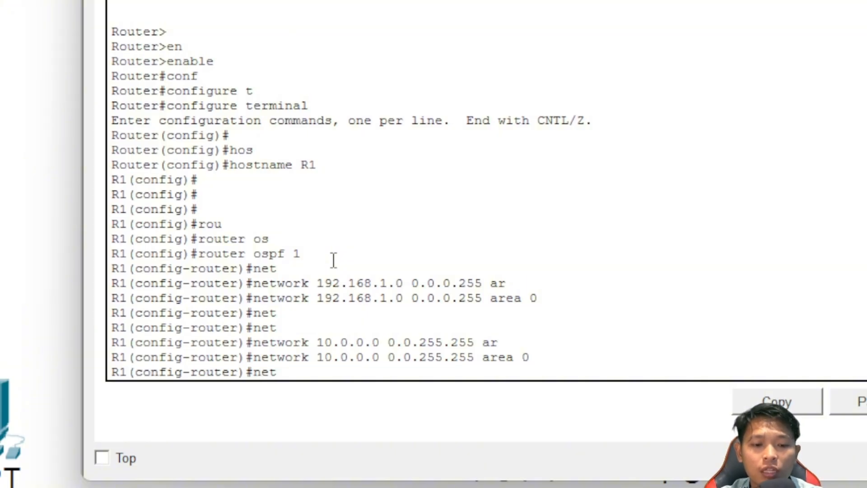
pyautogui.press('Tab')
pyautogui.write('192.16')
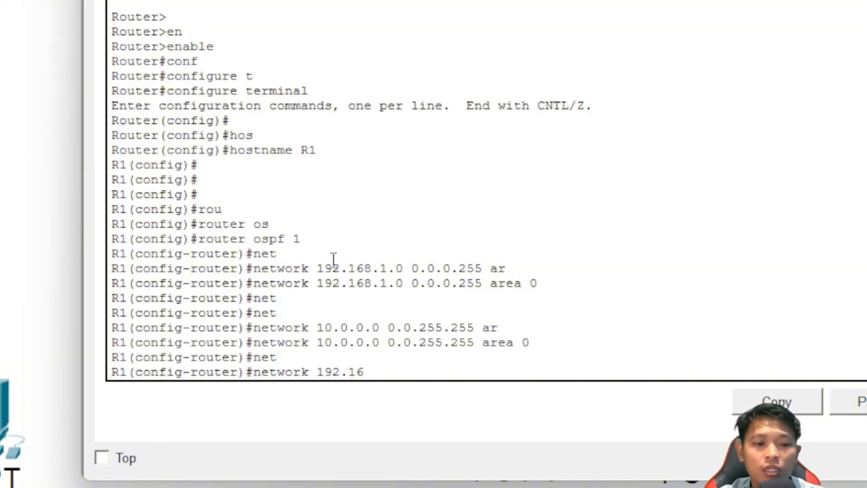
pyautogui.write('8.2.0')
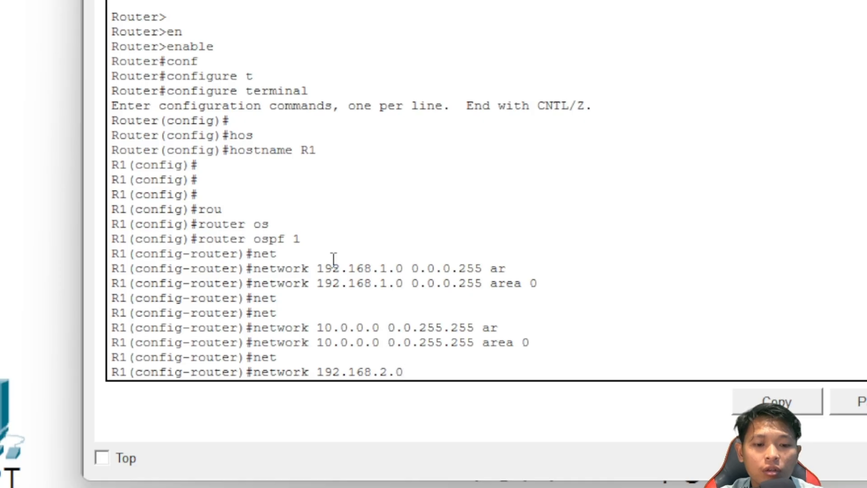
pyautogui.write(' 0')
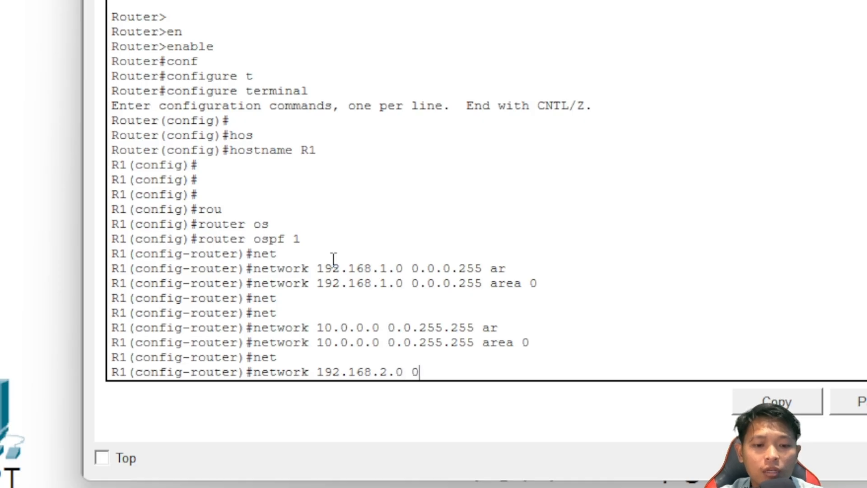
pyautogui.write('.0.0.')
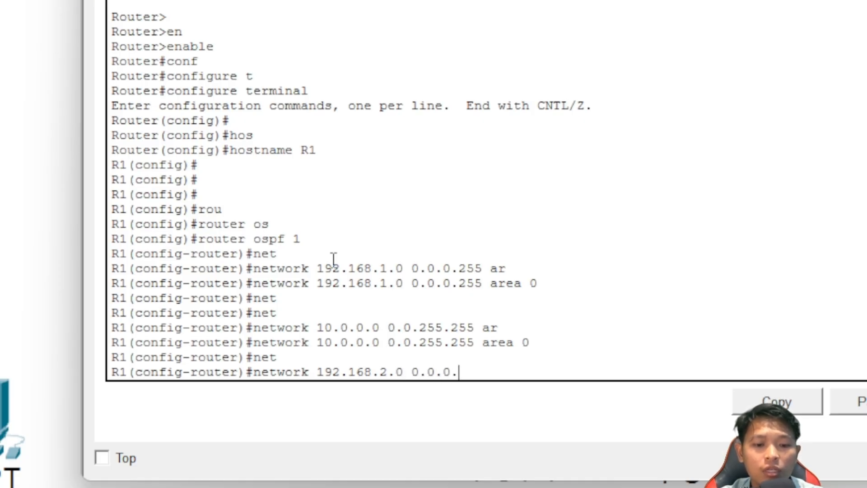
pyautogui.write('255 ar')
pyautogui.press('Tab')
pyautogui.write('0')
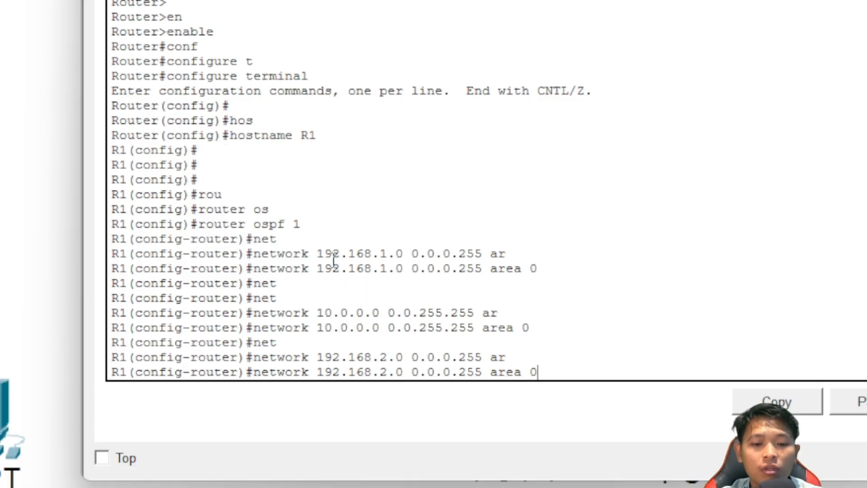
pyautogui.press('Return')
pyautogui.write('ex')
pyautogui.press('Return')
pyautogui.write('aaa')
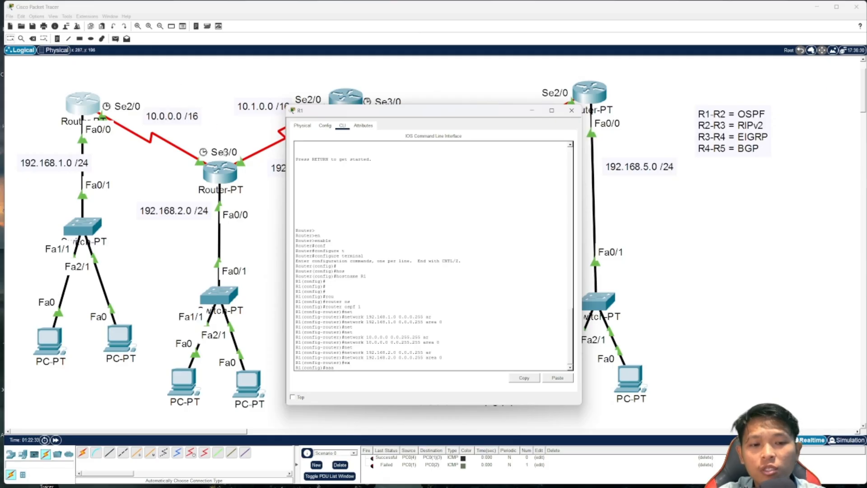
# Open the command line of R2, the router above the 192.168.2.0 /24 LAN, and enter global configuration mode
pyautogui.click(229, 174)
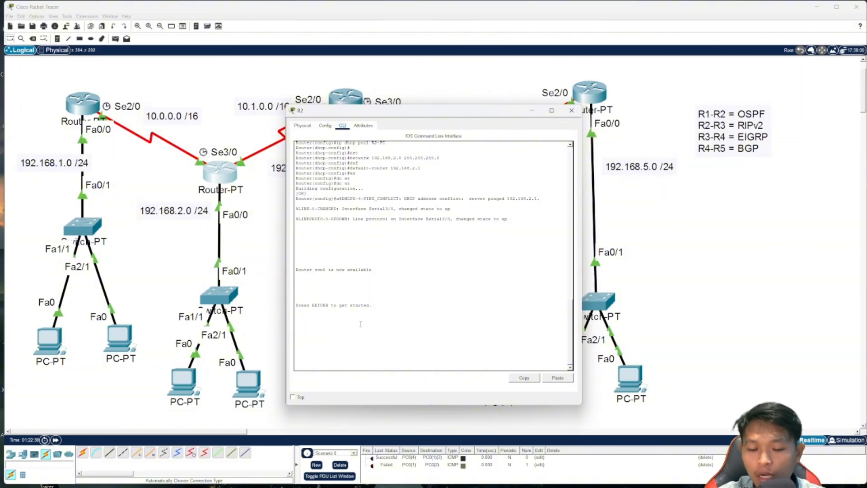
pyautogui.press('Return')
pyautogui.press('Return')
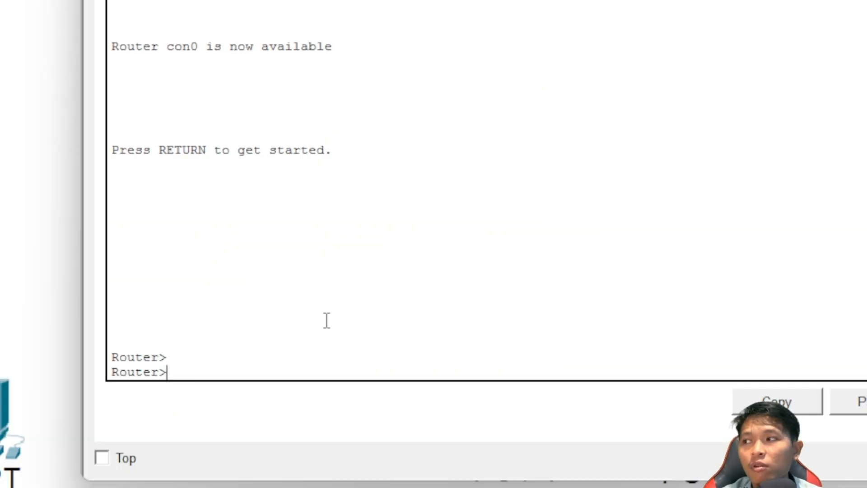
pyautogui.write('en')
pyautogui.press('Tab')
pyautogui.press('Return')
pyautogui.write('conf')
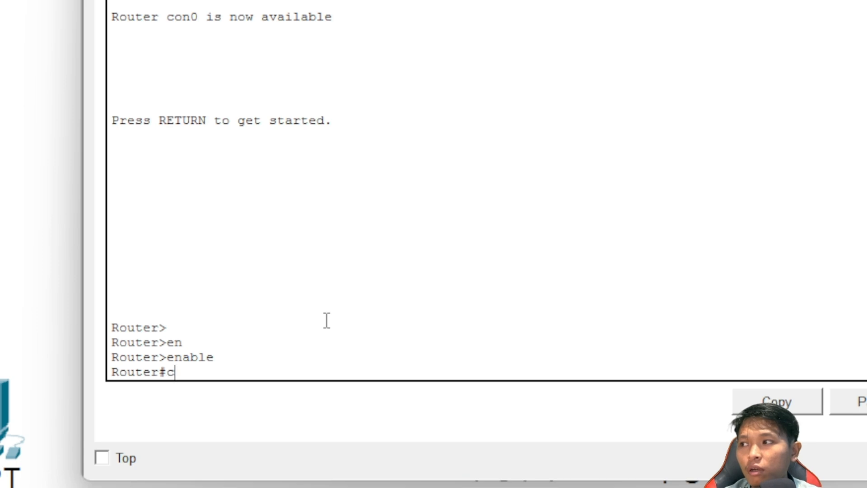
pyautogui.press('Tab')
pyautogui.write('t')
pyautogui.press('Tab')
pyautogui.press('Return')
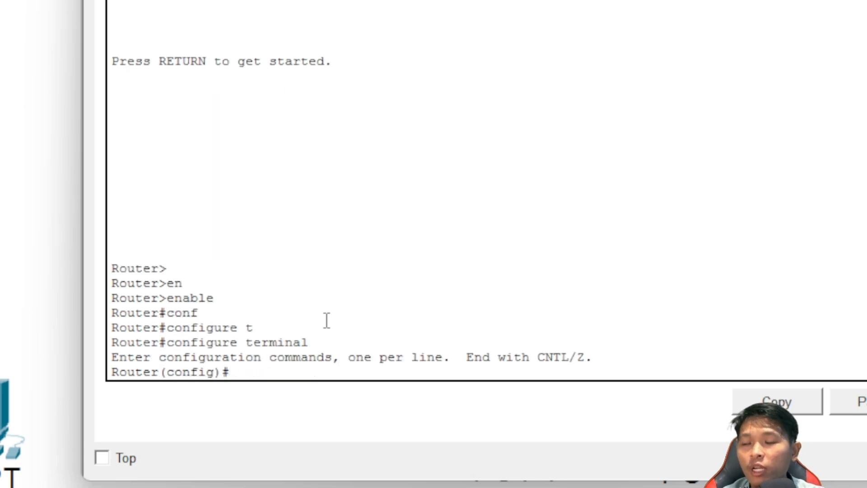
# Set the second router's hostname to R2
pyautogui.write('hos')
pyautogui.press('Tab')
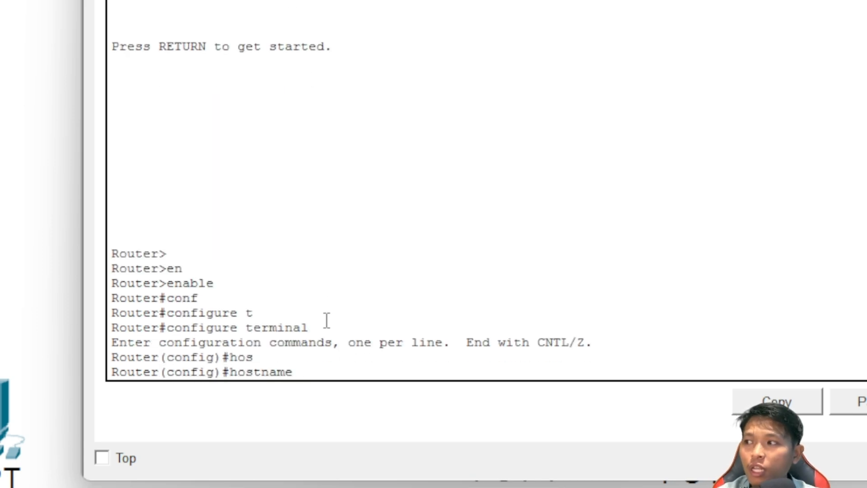
pyautogui.write('R2')
pyautogui.press('Return')
pyautogui.press('Return')
pyautogui.press('Return')
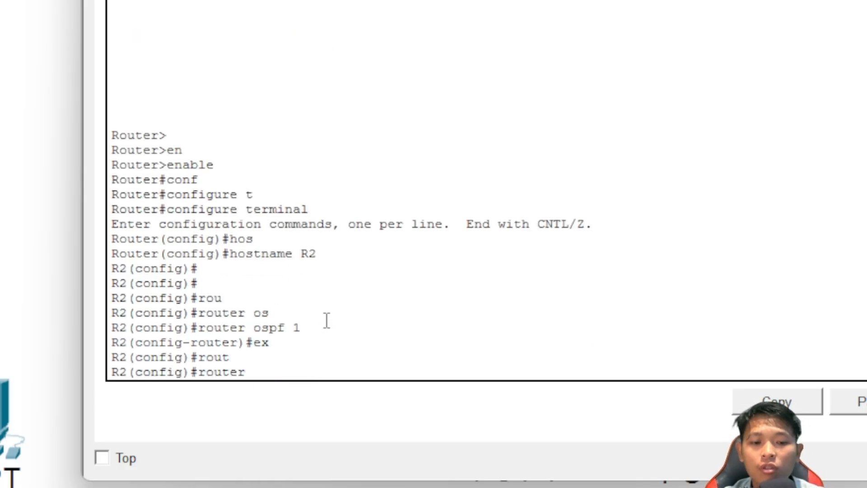
# Enter OSPF routing configuration on R2 with process ID 1
pyautogui.write('os')
pyautogui.press('Tab')
pyautogui.write('1')
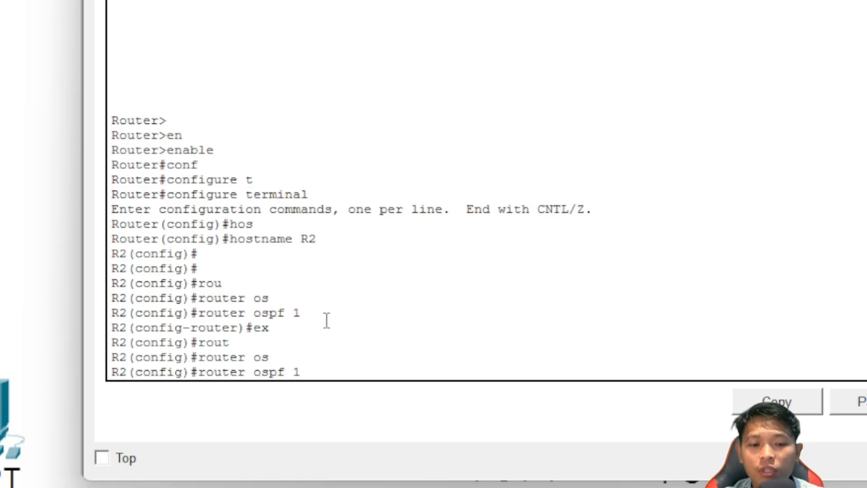
pyautogui.press('Return')
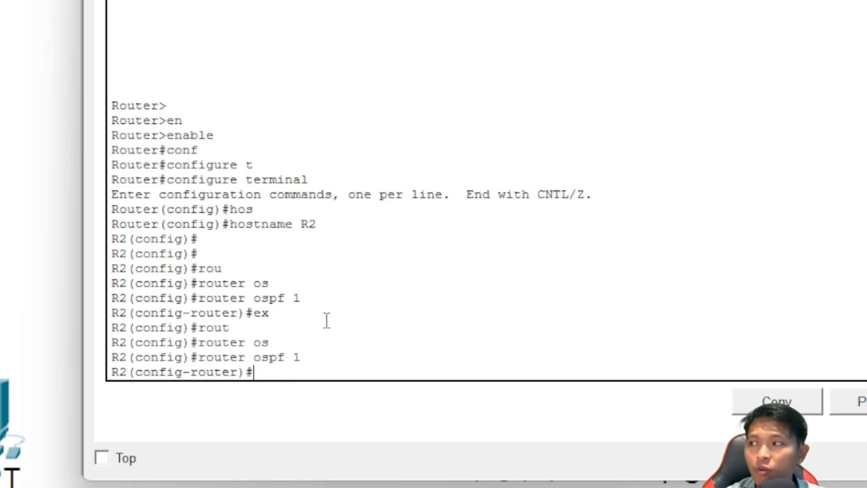
# Advertise network 192.168.2.0 with wildcard 0.0.0.255 in area 0 under R2's OSPF process
pyautogui.write('net')
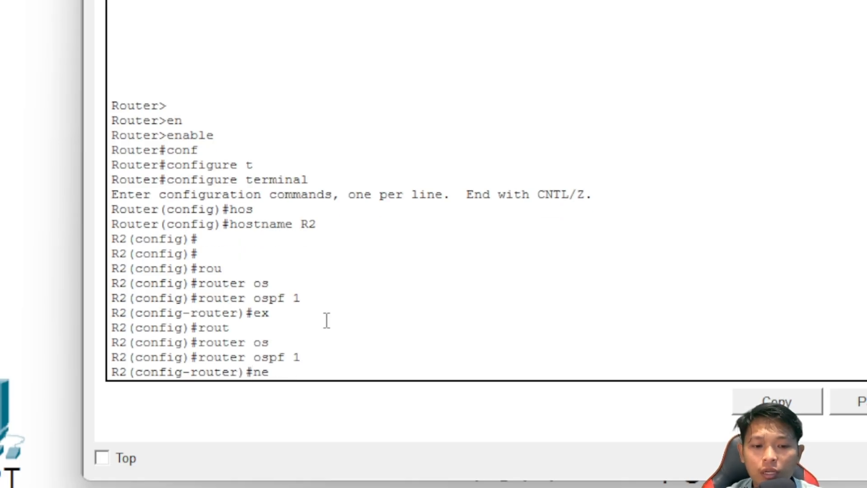
pyautogui.press('Tab')
pyautogui.write('192.168.2.0')
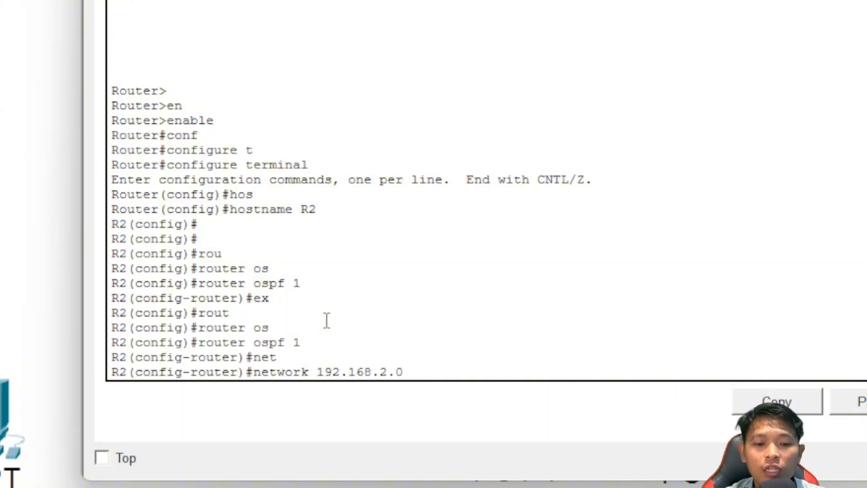
pyautogui.write(' 0.0.0.')
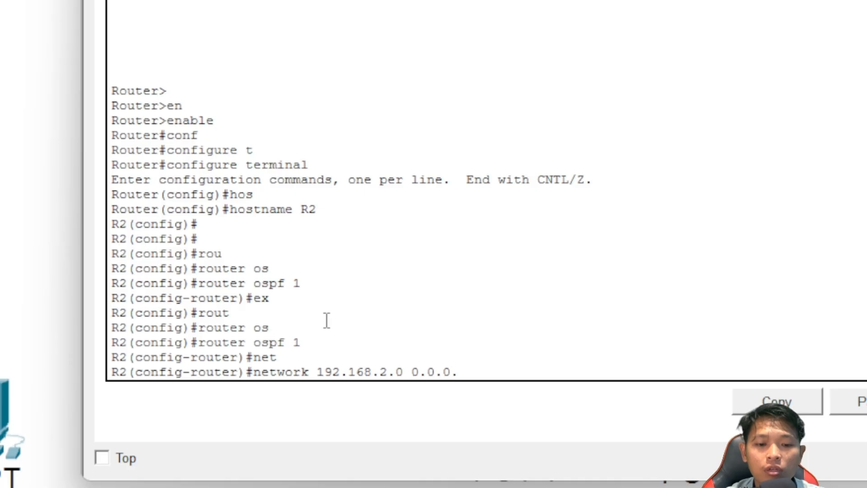
pyautogui.write('255 ar')
pyautogui.press('Tab')
pyautogui.write('0')
pyautogui.press('Return')
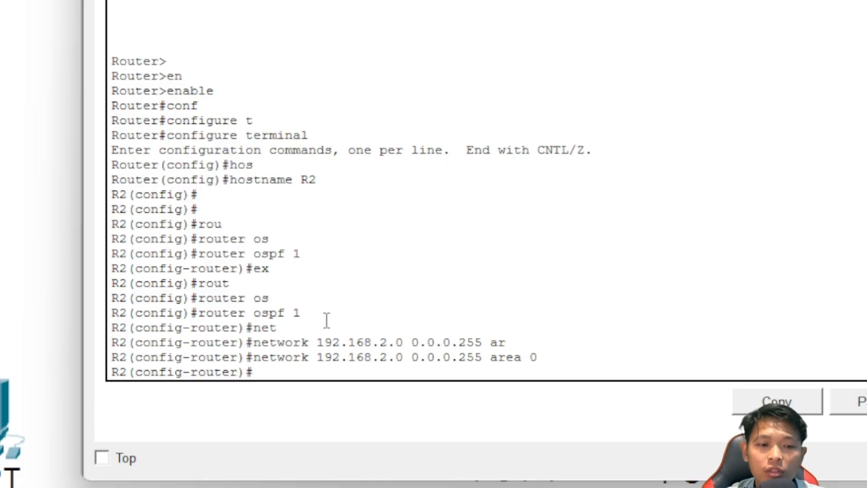
# Advertise network 10.0.0.0 with wildcard 0.0.255.255 in OSPF area 0 on R2
pyautogui.write('net')
pyautogui.press('Tab')
pyautogui.write('10.')
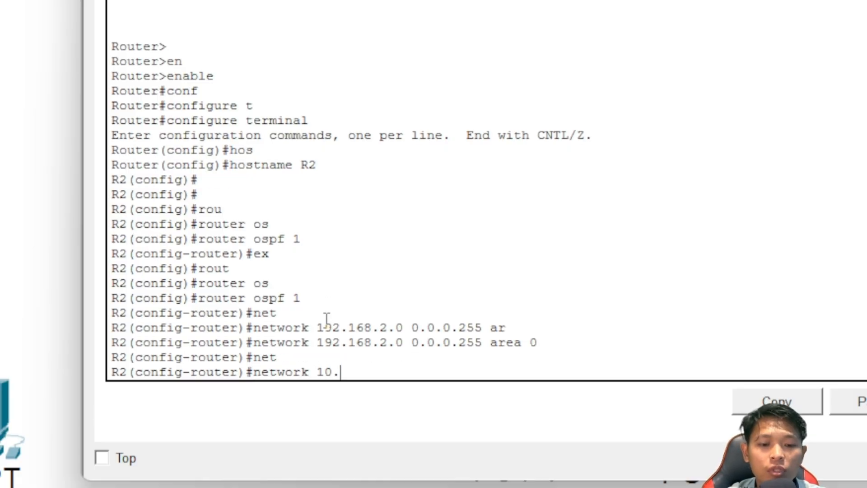
pyautogui.write('0.0.0.')
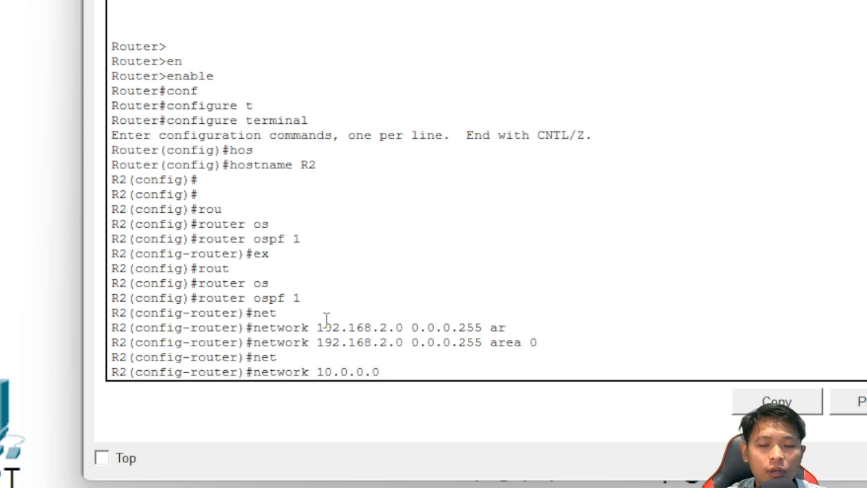
pyautogui.write('0.0')
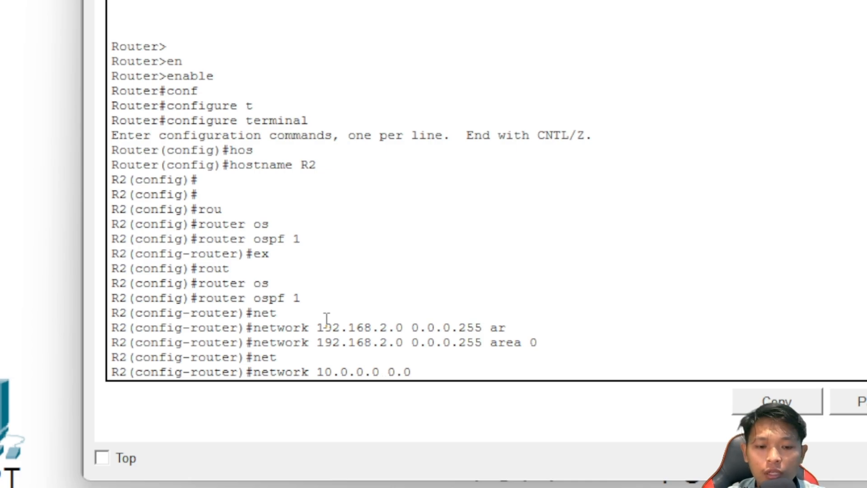
pyautogui.write('.255.255 ar')
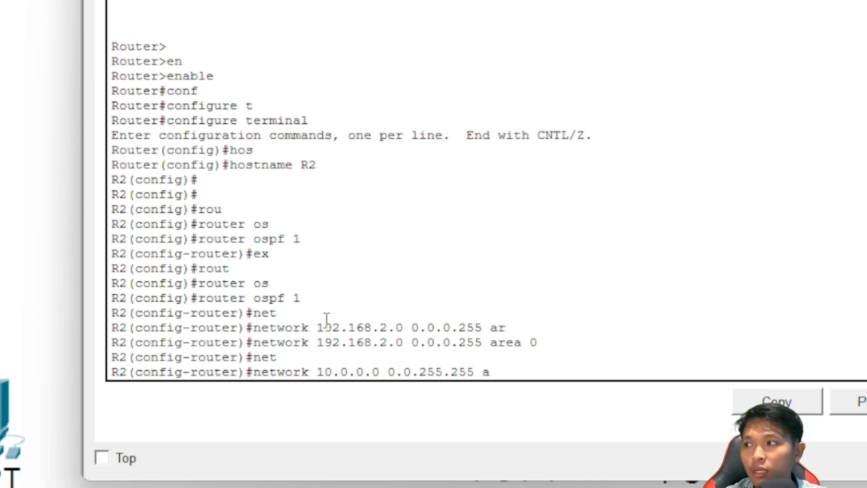
pyautogui.press('Tab')
pyautogui.write('0')
pyautogui.press('Return')
# Advertise network 192.168.1.0 with wildcard 0.0.0.255 in OSPF area 0 on R2
pyautogui.write('net')
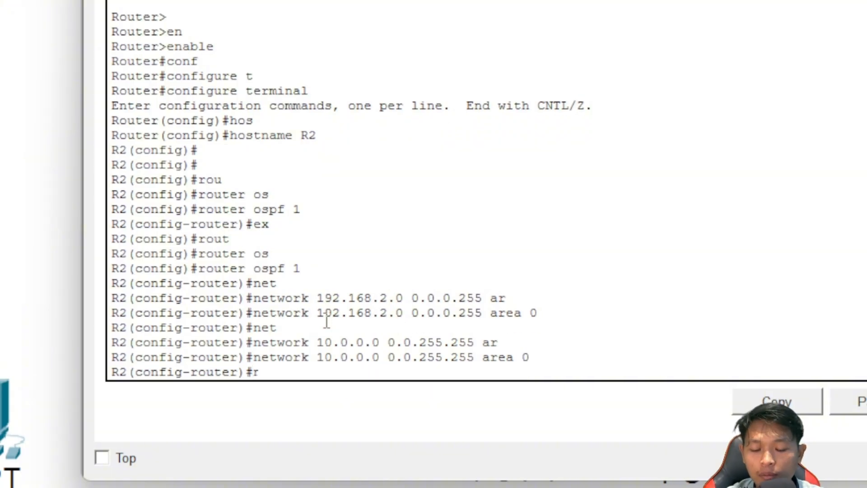
pyautogui.press('Tab')
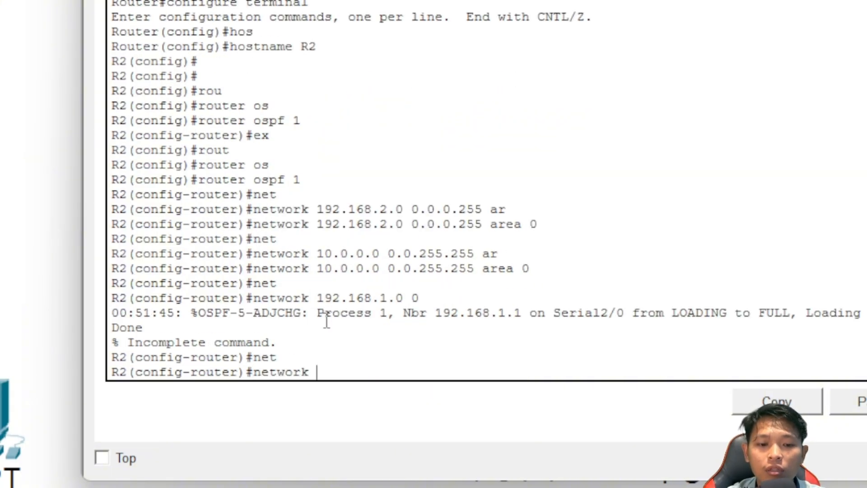
pyautogui.write('192.168.')
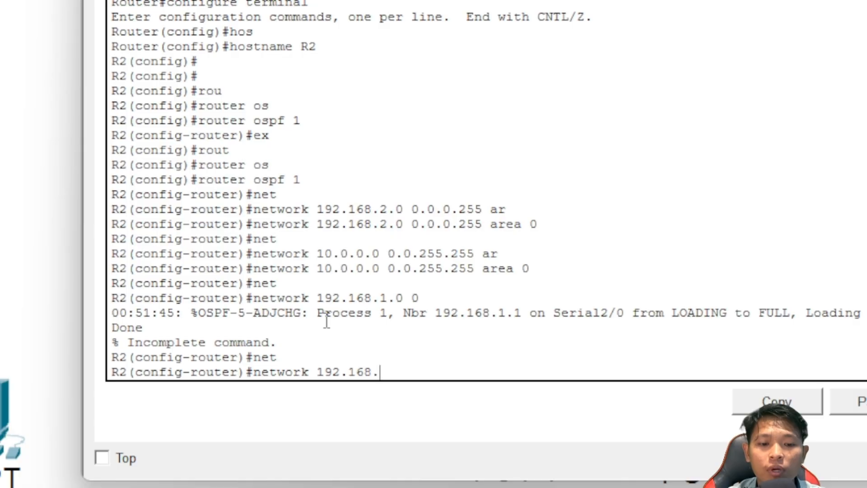
pyautogui.write('1.0 0.0.')
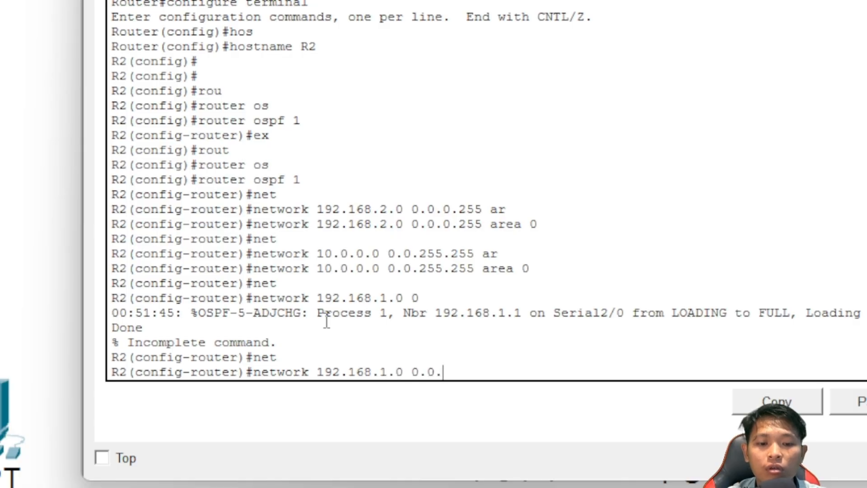
pyautogui.write('0.255 ar')
pyautogui.press('Tab')
pyautogui.write('0')
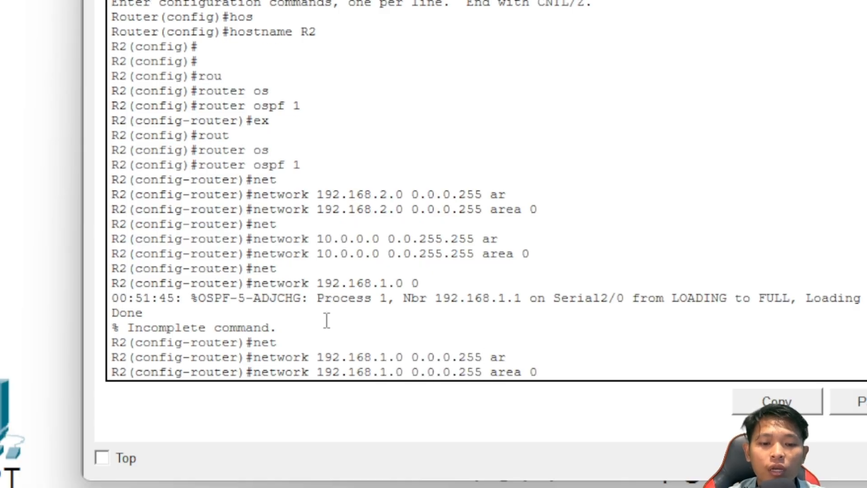
pyautogui.press('Return')
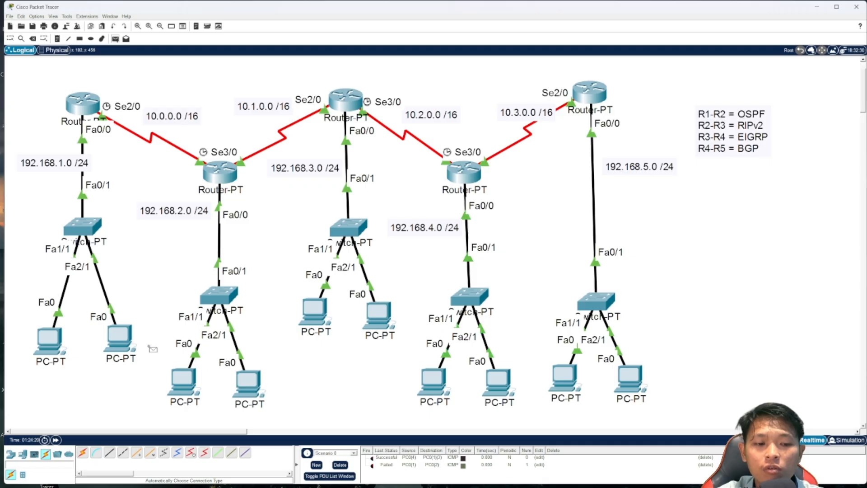
# Test the R1-R2 link with a simple PDU from PC0(1) to PC0(2), and select its entry in the results
pyautogui.click(184, 381)
pyautogui.click(247, 404)
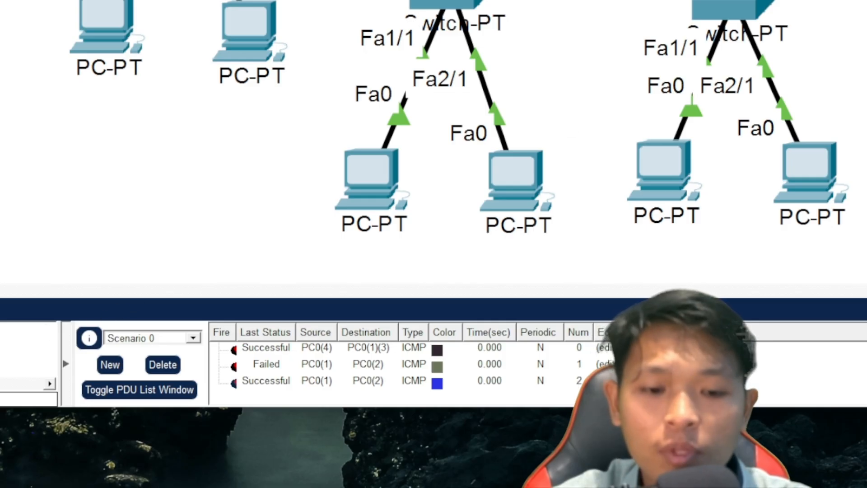
pyautogui.click(385, 473)
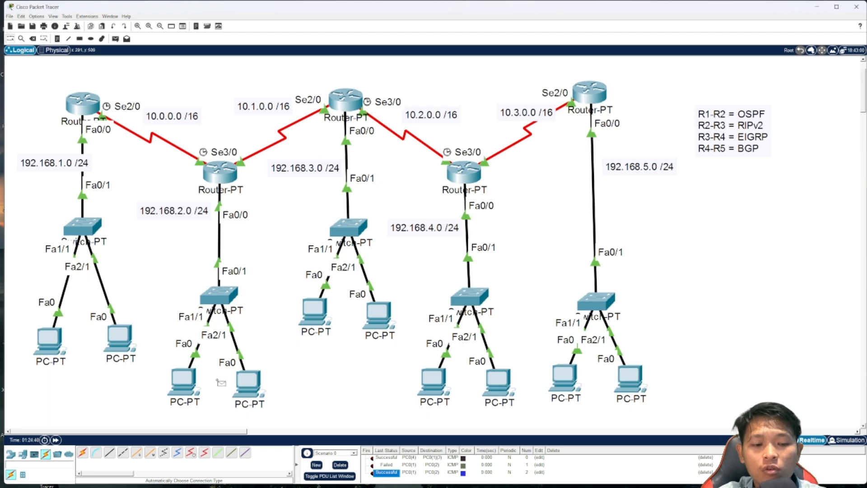
pyautogui.moveTo(274, 405); pyautogui.dragTo(29, 91)
pyautogui.click(285, 382)
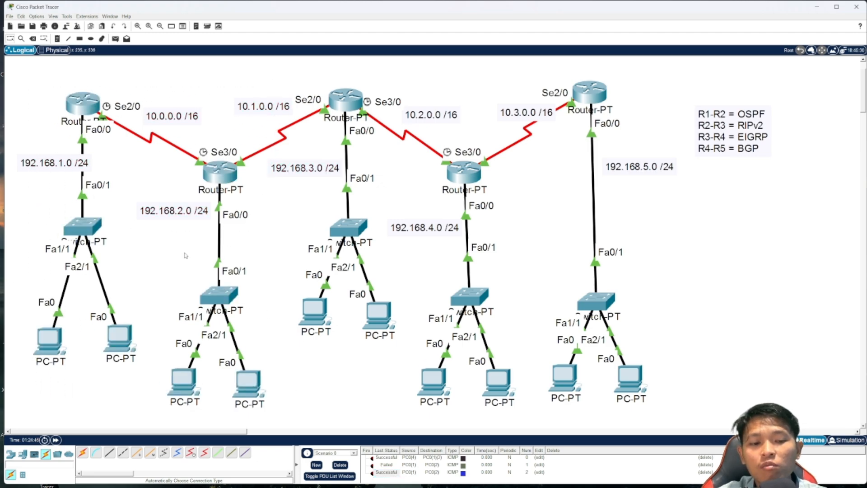
pyautogui.moveTo(169, 81); pyautogui.dragTo(406, 412)
pyautogui.click(273, 144)
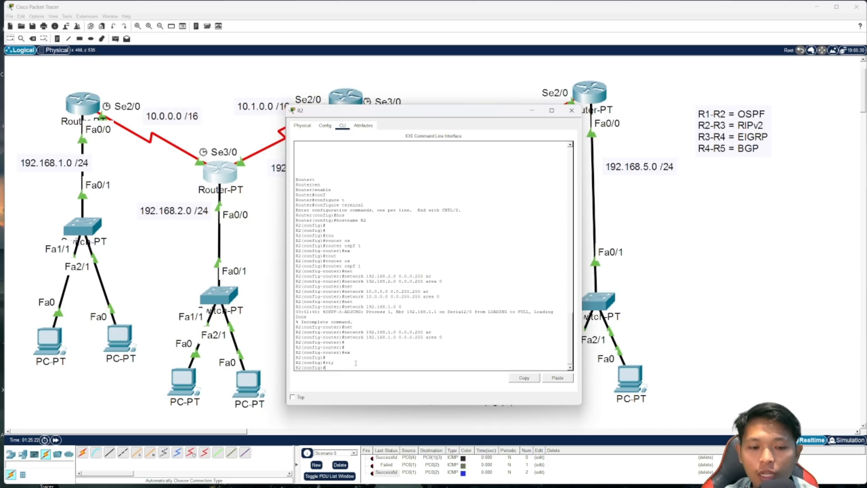
# Start the RIP routing process on R2 and set it to version 2
pyautogui.press('Tab')
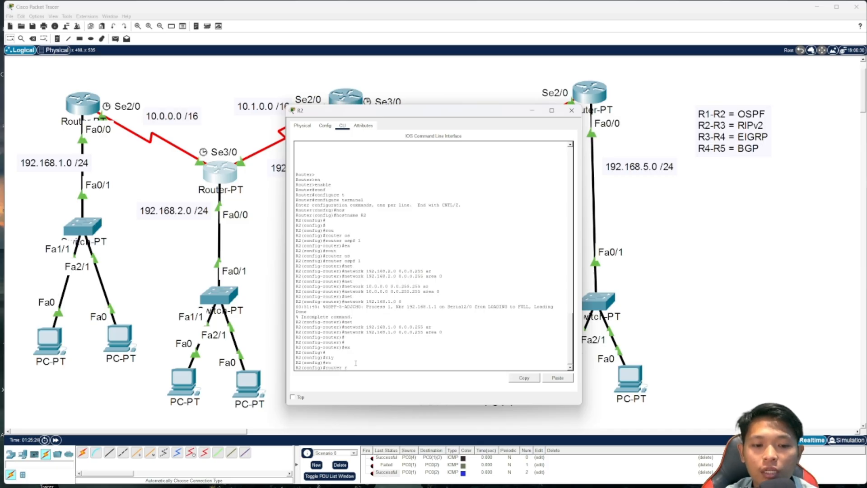
pyautogui.write('rip')
pyautogui.press('Return')
pyautogui.write('ver')
pyautogui.press('Tab')
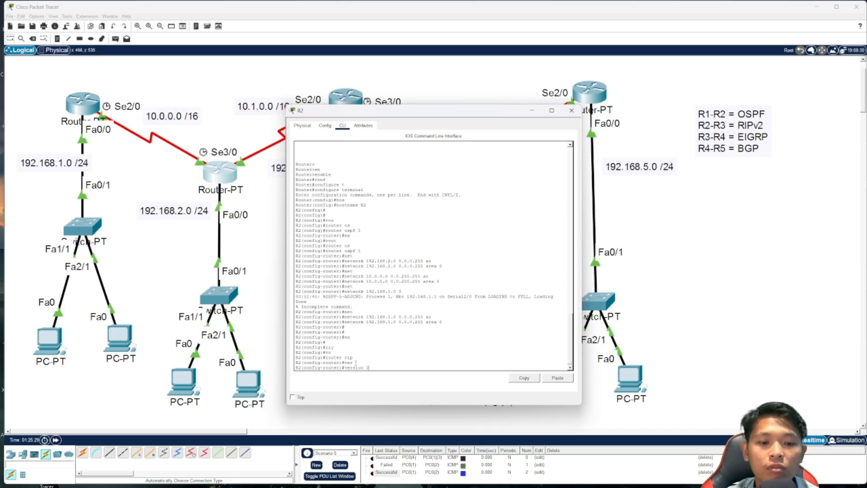
pyautogui.write('2')
pyautogui.press('Return')
# Advertise networks 192.168.2.0 and 10.1.0.0 under R2's RIP process
pyautogui.write('nfig-router)#net')
pyautogui.press('Tab')
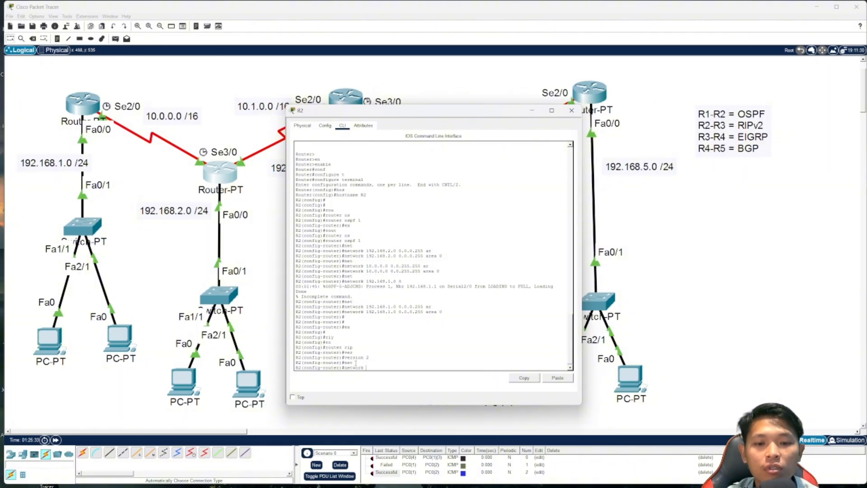
pyautogui.write('192.1')
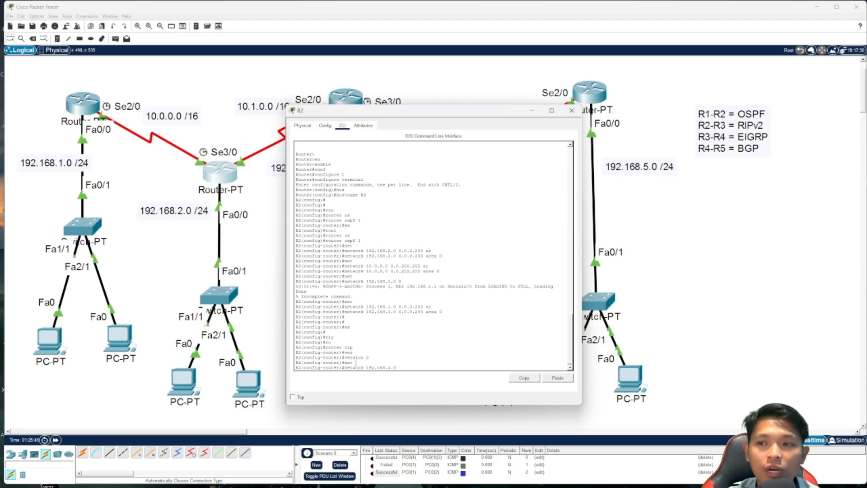
pyautogui.write('68.2.0')
pyautogui.press('Return')
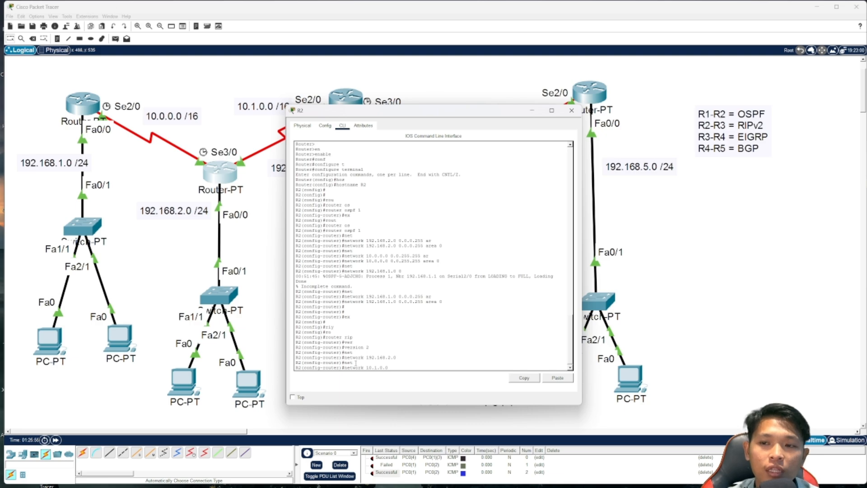
pyautogui.press('Return')
# Advertise network 192.168.3.0 in RIP on R2 and minimize the router's window
pyautogui.write('net')
pyautogui.press('Tab')
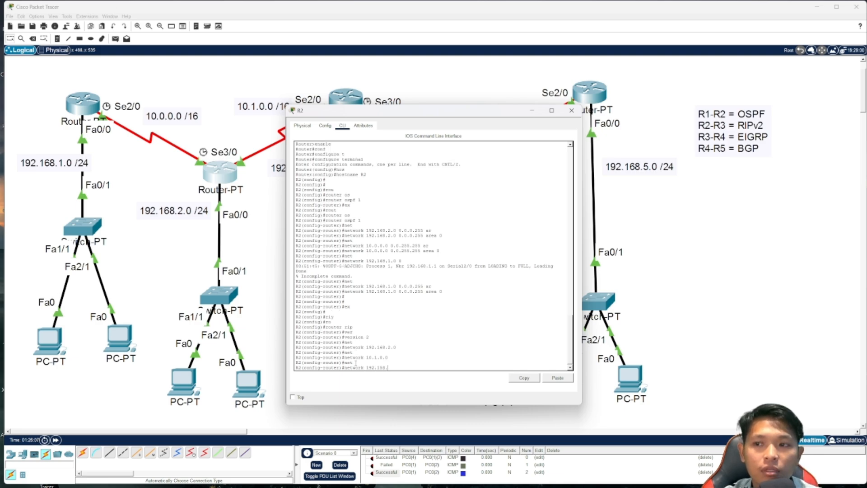
pyautogui.write('192.168.3.0')
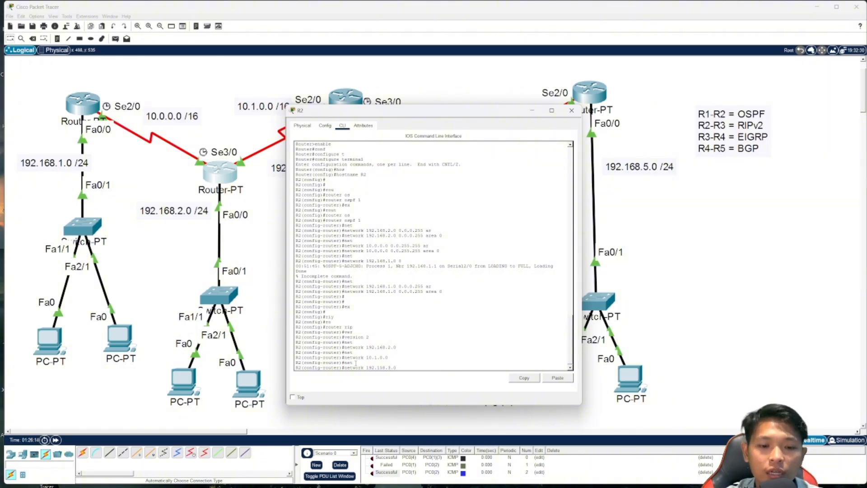
pyautogui.press('Return')
pyautogui.moveTo(379, 115); pyautogui.dragTo(374, 139)
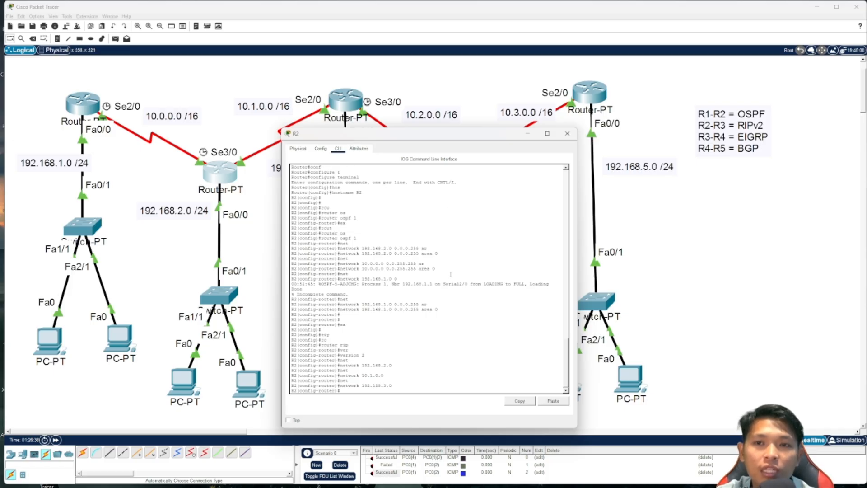
pyautogui.click(527, 133)
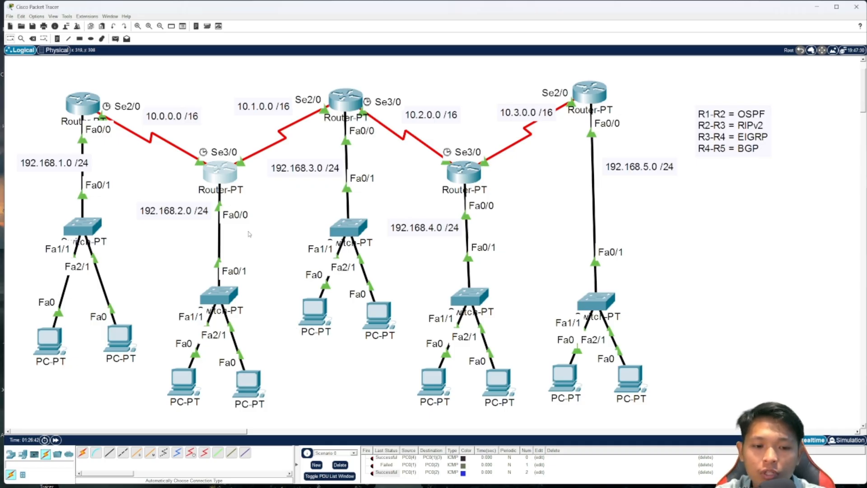
# Try a simple PDU from R2's second PC to R3's first PC
pyautogui.press('p')
pyautogui.click(251, 374)
pyautogui.click(317, 314)
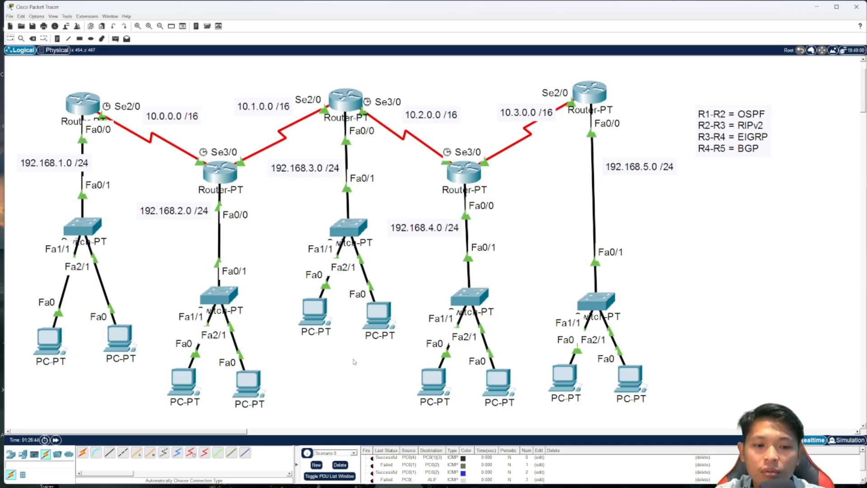
# Clear the scenario's PDU list and send a fresh simple PDU from R2's second PC to R3's first PC
pyautogui.click(340, 465)
pyautogui.click(251, 383)
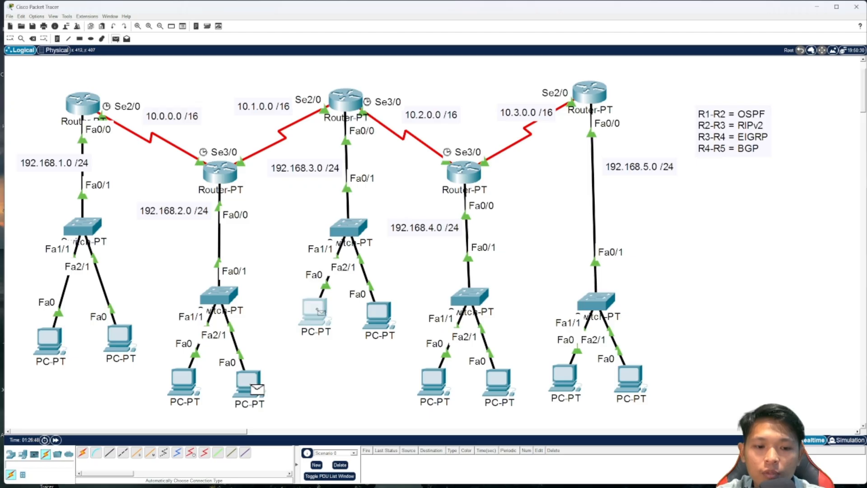
pyautogui.click(318, 312)
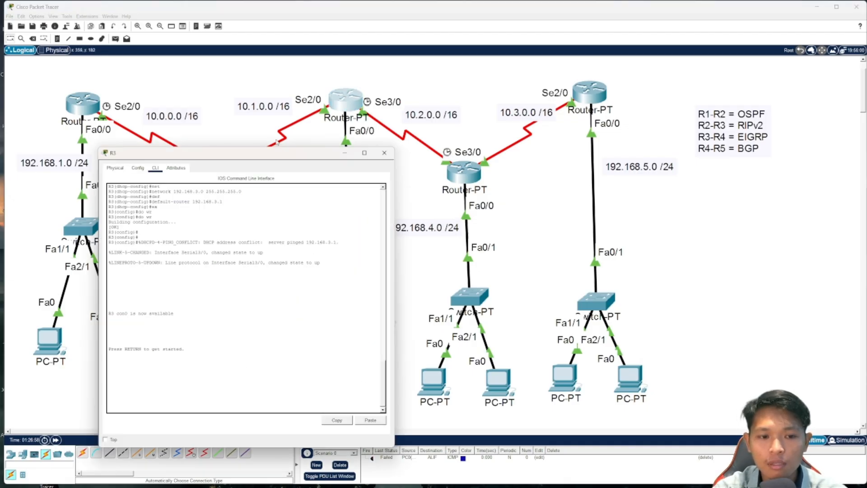
# Open R3's command line and enter global configuration mode
pyautogui.click(346, 97)
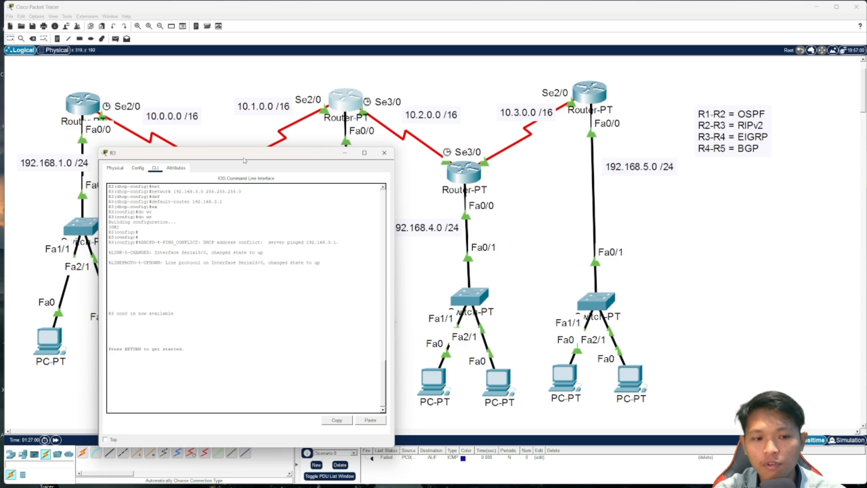
pyautogui.moveTo(258, 146); pyautogui.dragTo(410, 137)
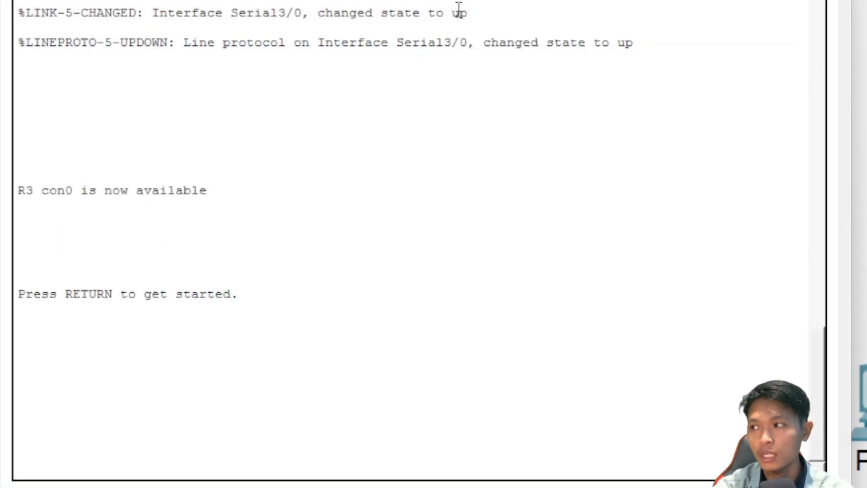
pyautogui.press('Return')
pyautogui.press('Return')
pyautogui.press('Return')
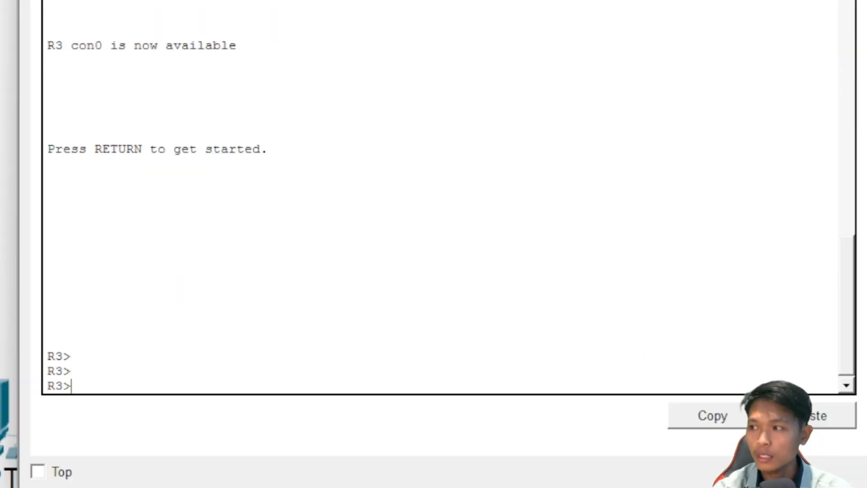
pyautogui.write('en')
pyautogui.press('Tab')
pyautogui.press('Return')
pyautogui.write('conf')
pyautogui.press('Tab')
pyautogui.write('t')
pyautogui.press('Tab')
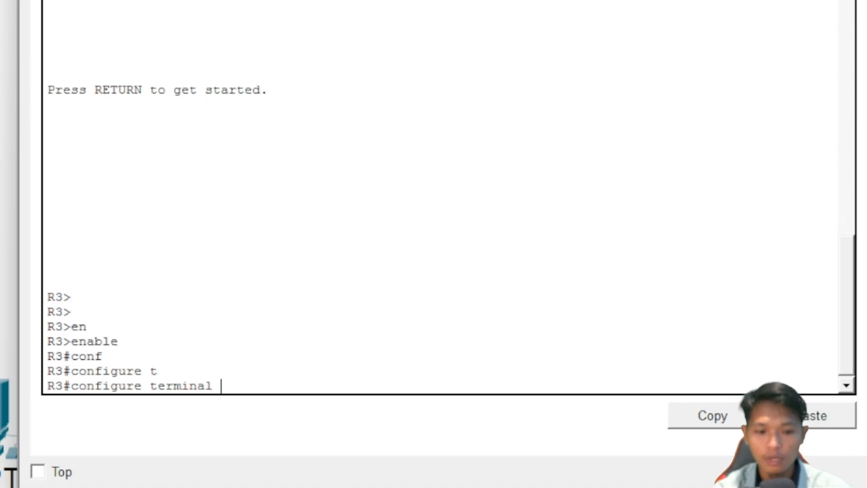
pyautogui.press('Return')
# Start the RIP routing process on R3 and set it to version 2
pyautogui.write('rou')
pyautogui.press('Tab')
pyautogui.write('rip')
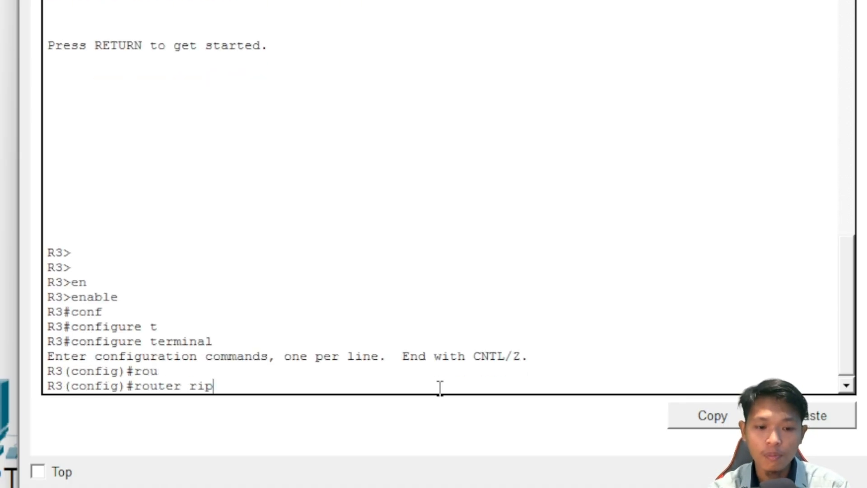
pyautogui.press('Return')
pyautogui.write('vers')
pyautogui.press('Tab')
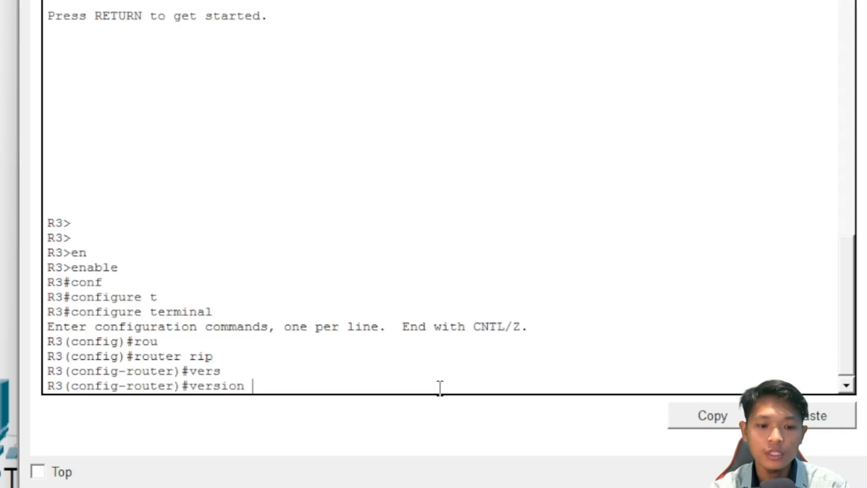
pyautogui.write('2')
pyautogui.press('Return')
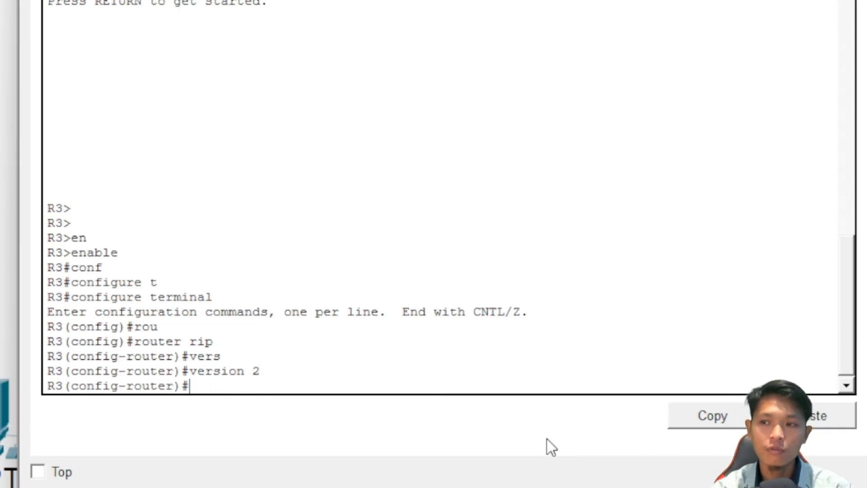
# Advertise networks 192.168.3.0 and 10.1.0.0 under R3's RIP process
pyautogui.write('net')
pyautogui.press('Tab')
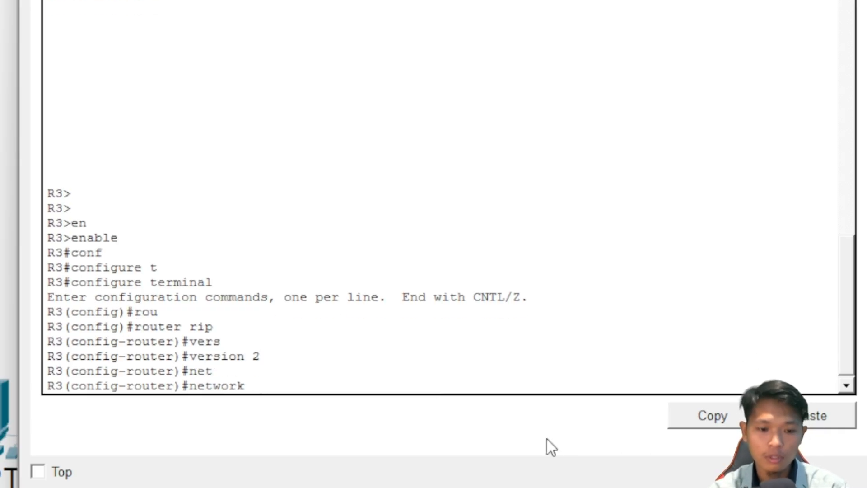
pyautogui.write('192.168.3.0')
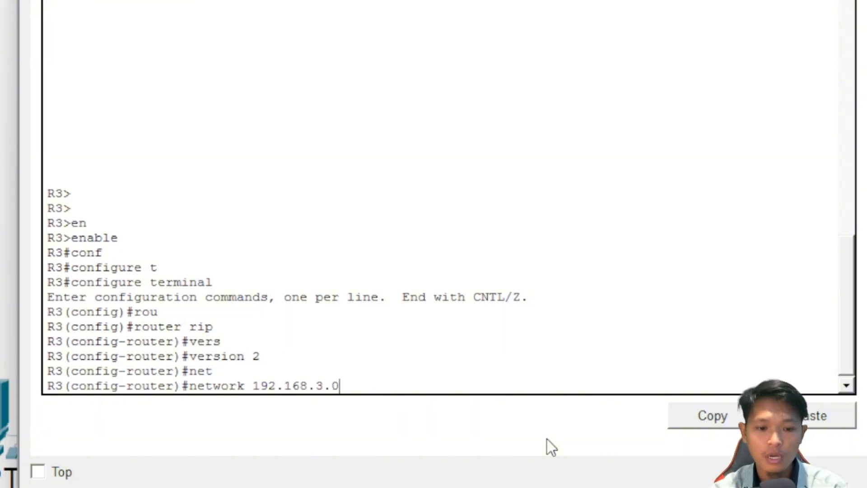
pyautogui.press('Return')
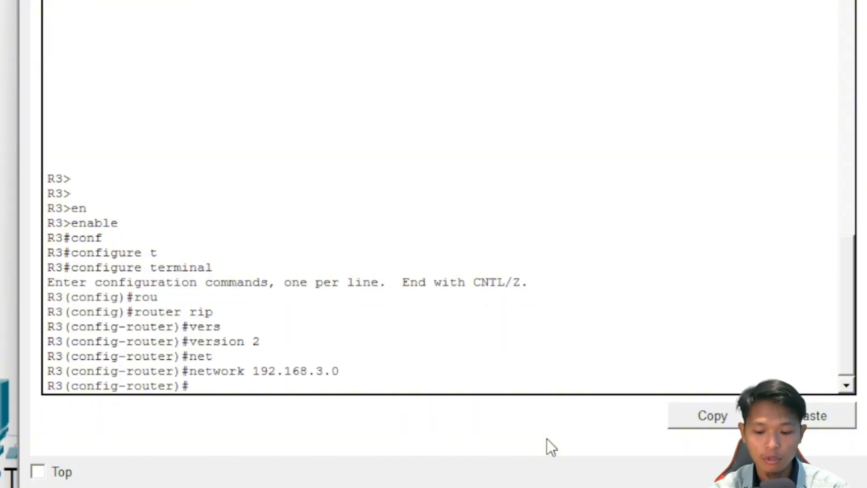
pyautogui.write('net')
pyautogui.press('Tab')
pyautogui.write('10.')
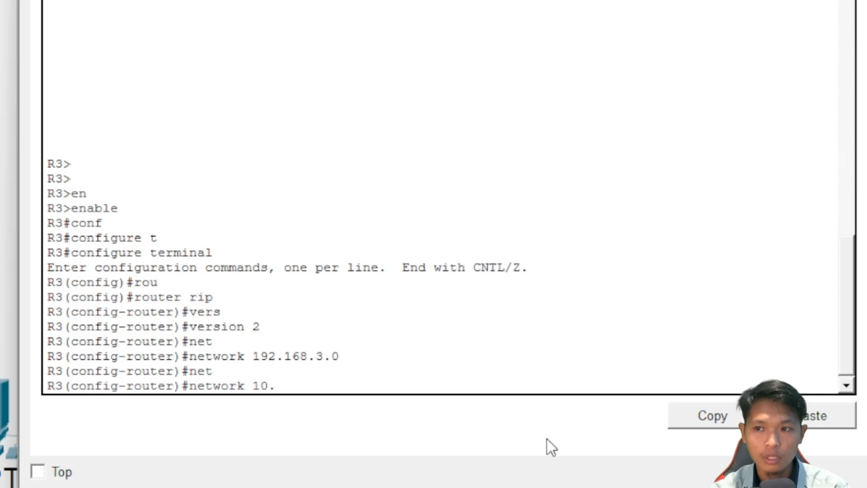
pyautogui.write('1.0.0')
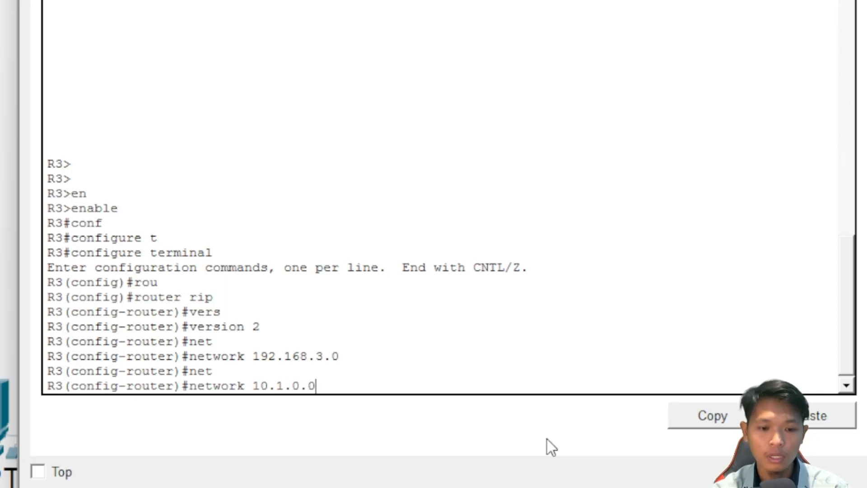
pyautogui.press('Return')
# Advertise network 192.168.2.0 in RIP on R3, exit router configuration and minimize the router's window
pyautogui.write('net')
pyautogui.press('Tab')
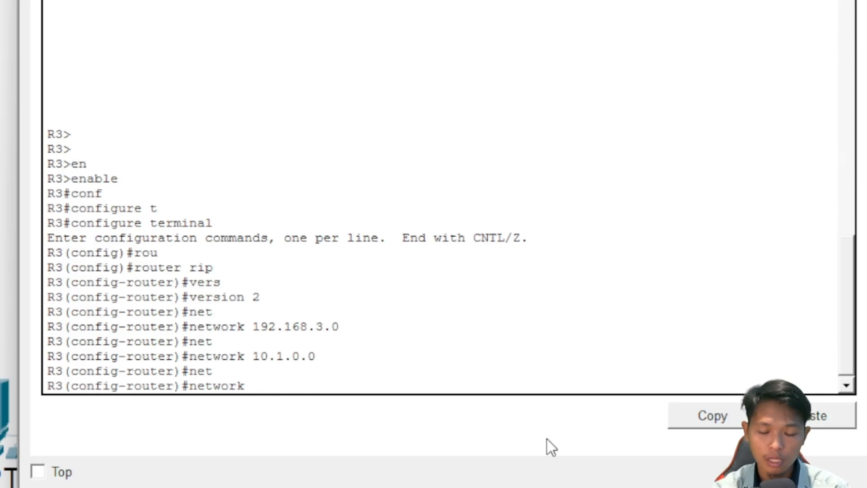
pyautogui.write('192.168.2.0')
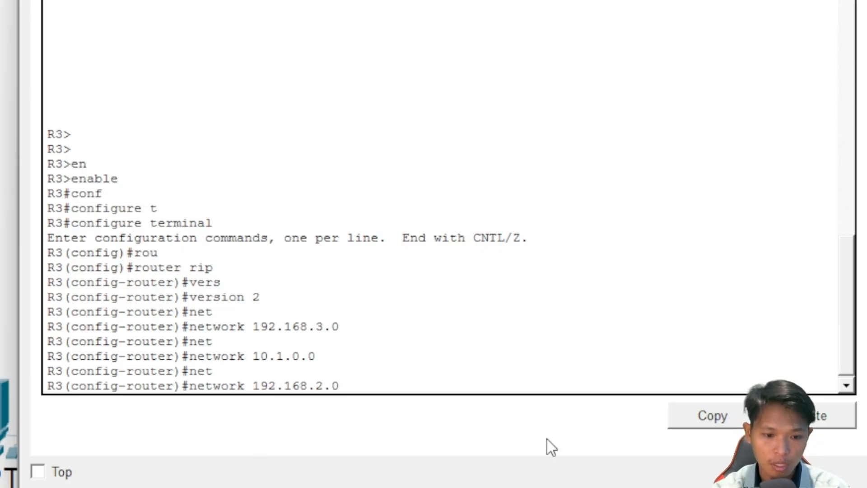
pyautogui.press('Return')
pyautogui.write('ex')
pyautogui.press('Return')
pyautogui.press('Return')
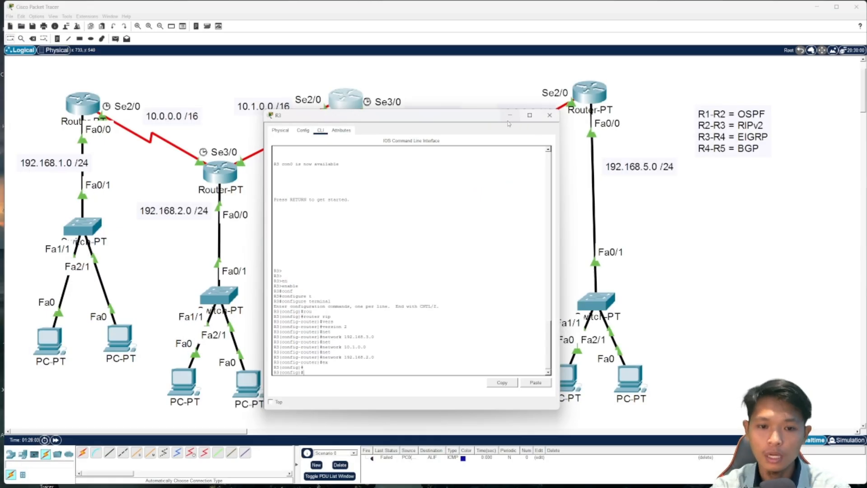
pyautogui.click(510, 116)
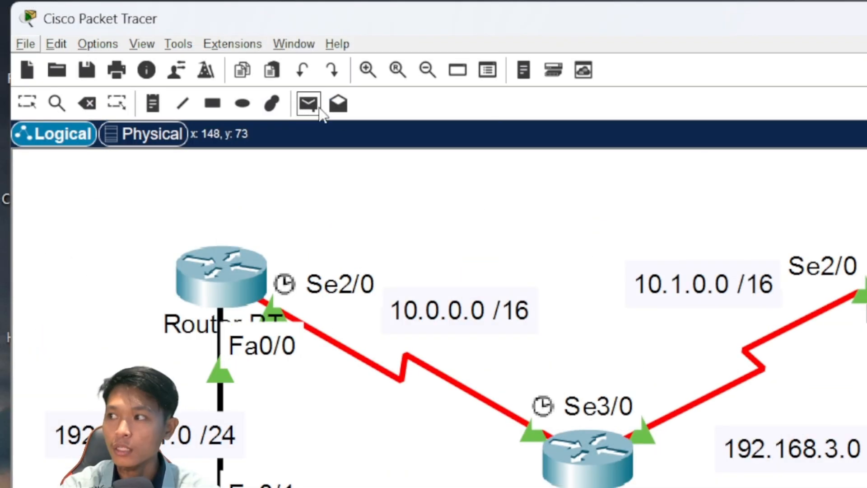
# Test the R2-R3 link with another simple PDU from R2's second PC to R3's first PC
pyautogui.click(116, 39)
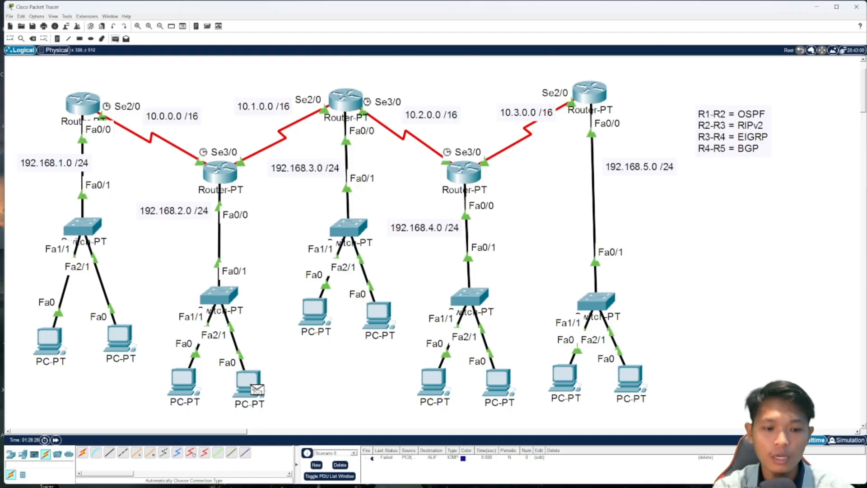
pyautogui.click(257, 389)
pyautogui.click(255, 389)
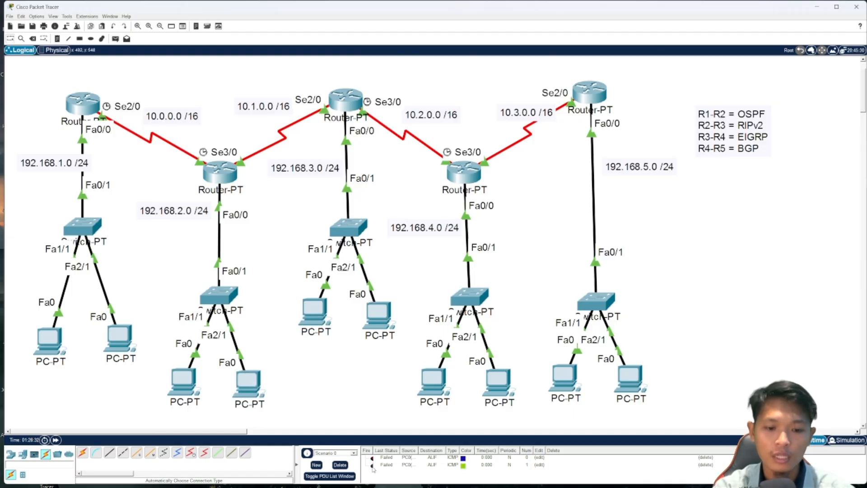
# Fire both PDUs in the list again and select their status entries
pyautogui.doubleClick(371, 468)
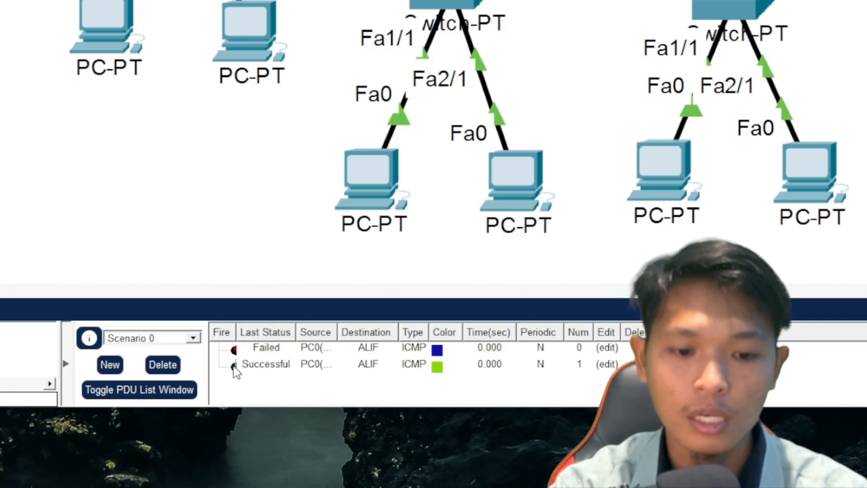
pyautogui.doubleClick(234, 351)
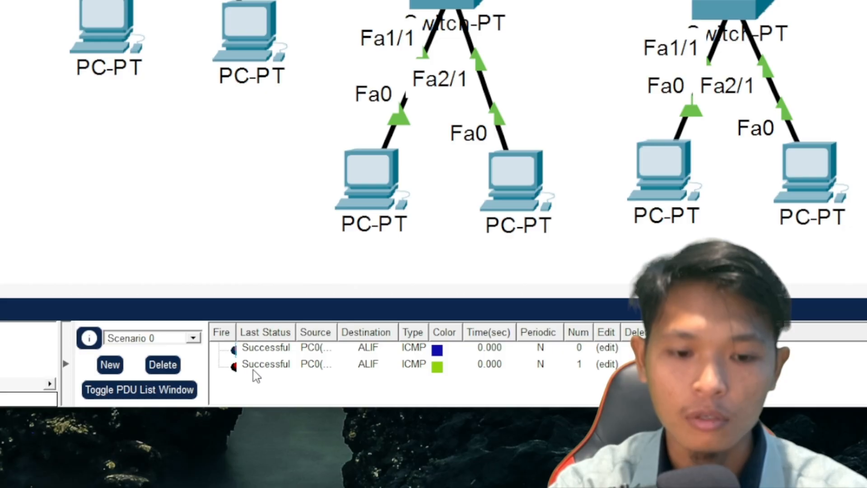
pyautogui.click(266, 347)
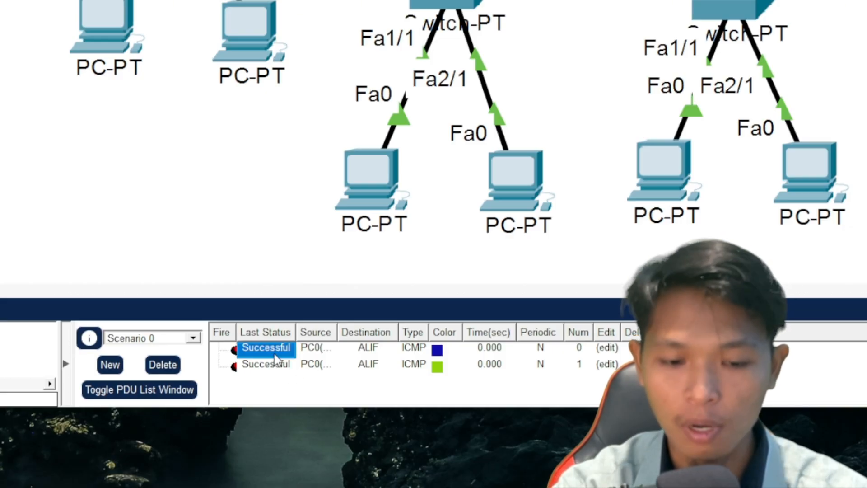
pyautogui.click(273, 368)
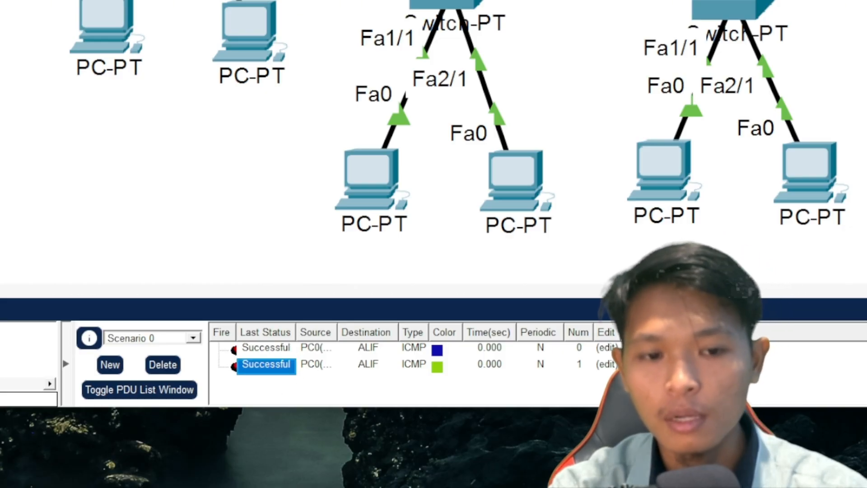
pyautogui.click(257, 142)
pyautogui.moveTo(256, 142); pyautogui.dragTo(1, 1)
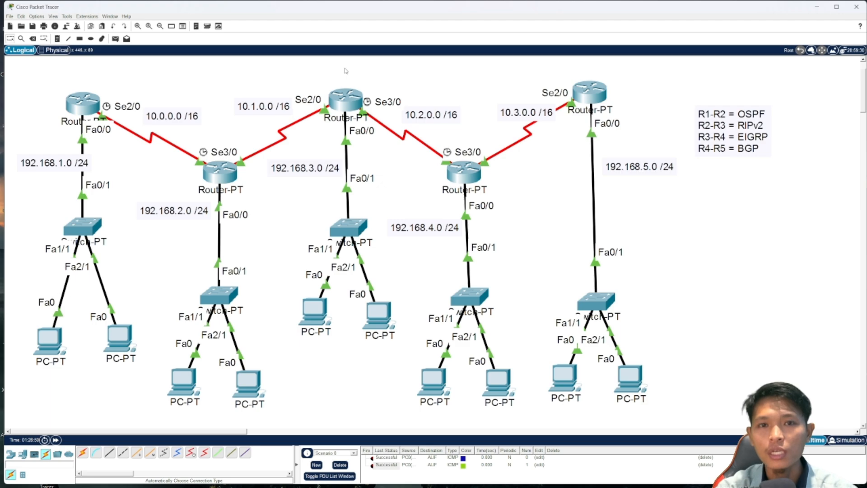
# Reopen R3's command line and start an EIGRP routing process with autonomous system number 10
pyautogui.moveTo(340, 70); pyautogui.dragTo(356, 101)
pyautogui.click(357, 102)
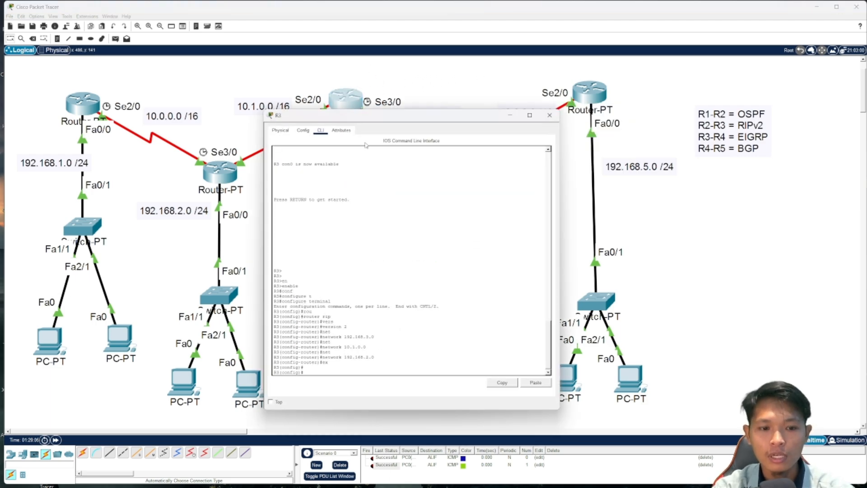
pyautogui.write('rout')
pyautogui.press('Tab')
pyautogui.write('eig')
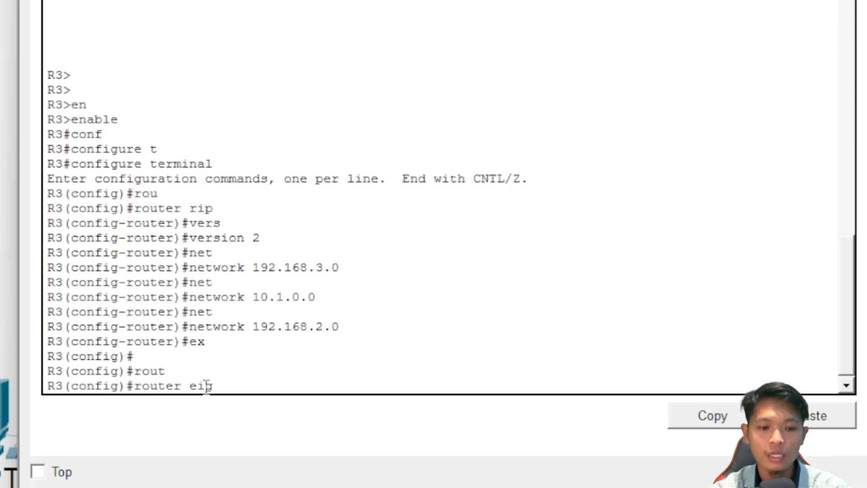
pyautogui.press('Tab')
pyautogui.write('10')
pyautogui.press('Return')
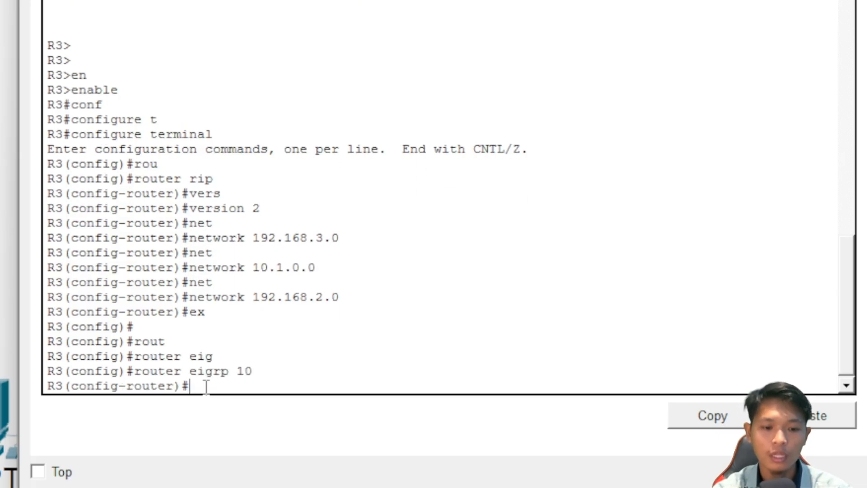
# Advertise network 192.168.3.0 with wildcard mask 0.0.0.255 under R3's EIGRP process
pyautogui.write('net')
pyautogui.press('Tab')
pyautogui.write('192')
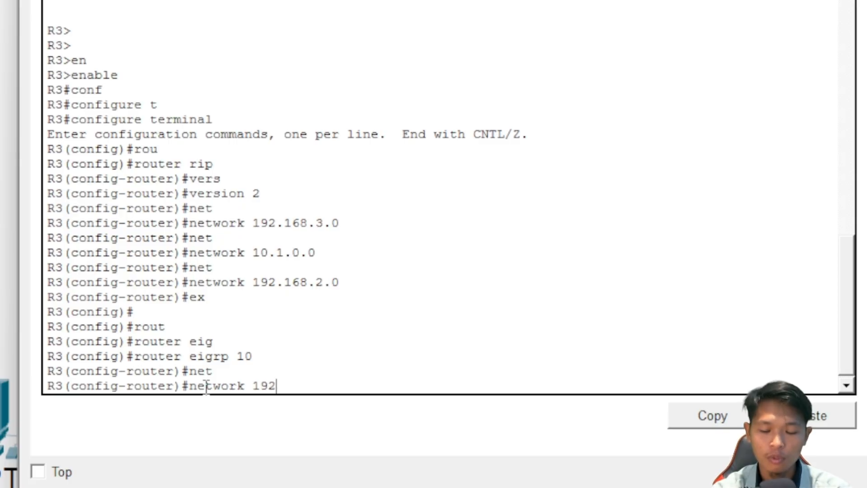
pyautogui.write('.168.3.0 ')
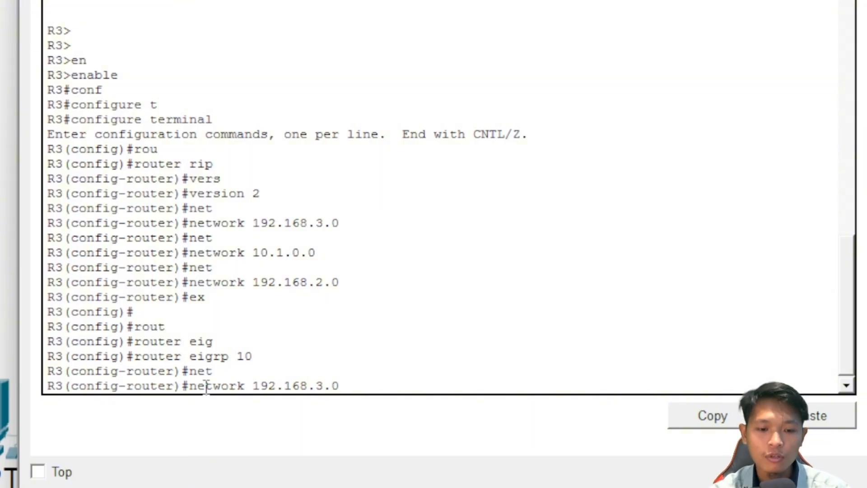
pyautogui.write('0.0.')
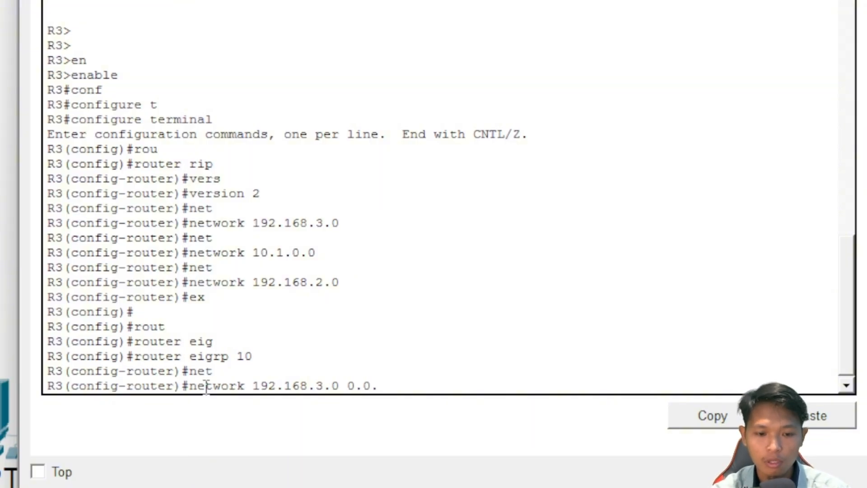
pyautogui.write('0.255')
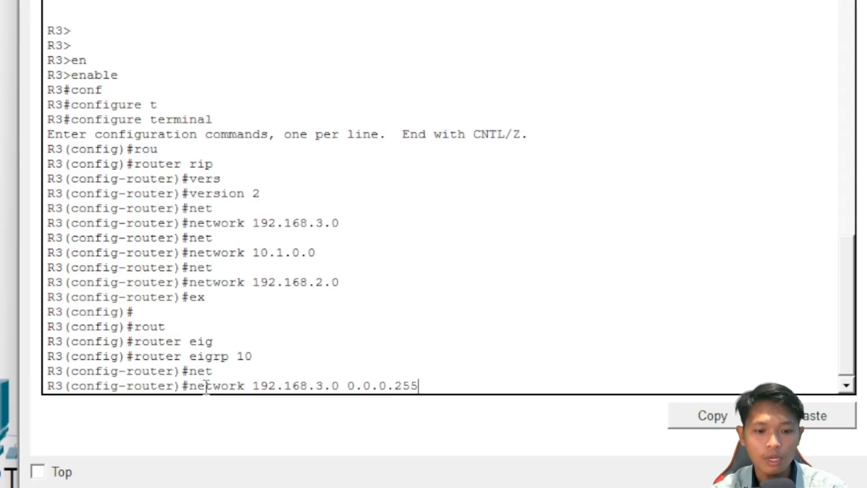
pyautogui.press('Return')
# Advertise network 10.2.0.0 with wildcard mask 0.0.255.255 under R3's EIGRP process
pyautogui.write('net')
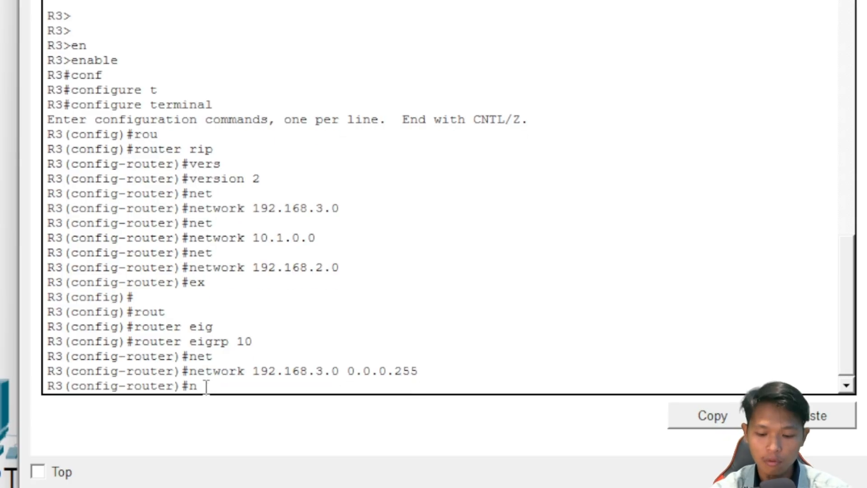
pyautogui.press('Tab')
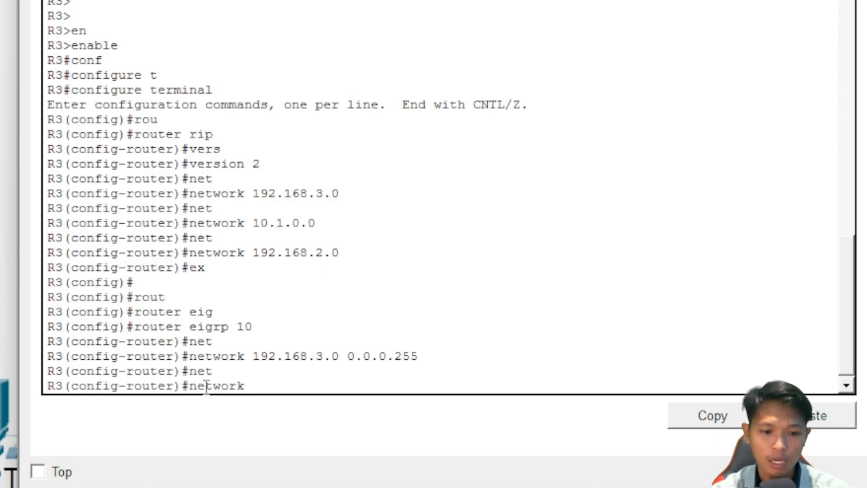
pyautogui.write('10.2.')
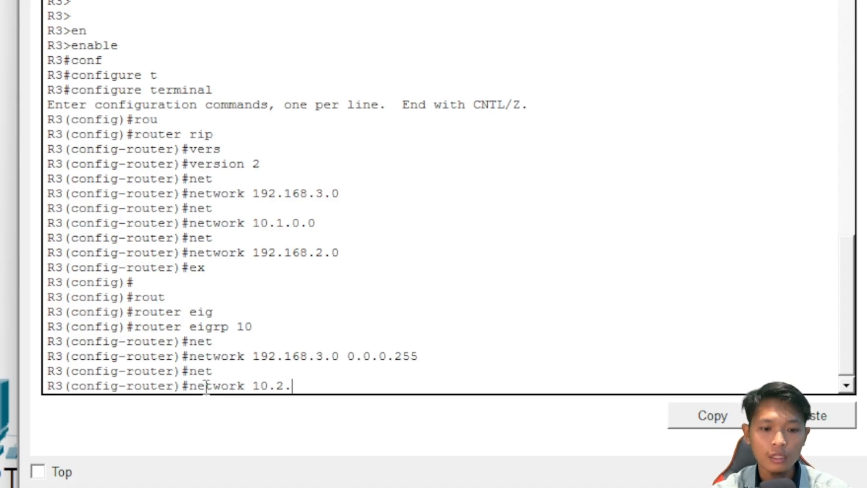
pyautogui.write('0.0')
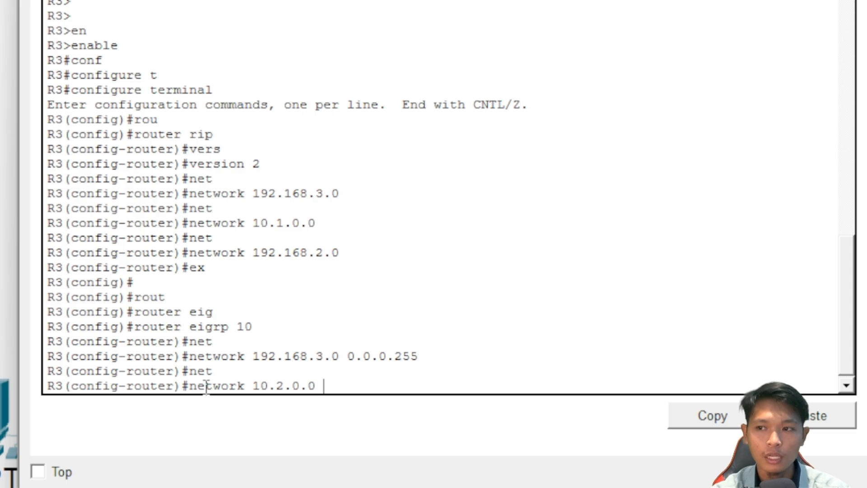
pyautogui.write(' 0.0.2')
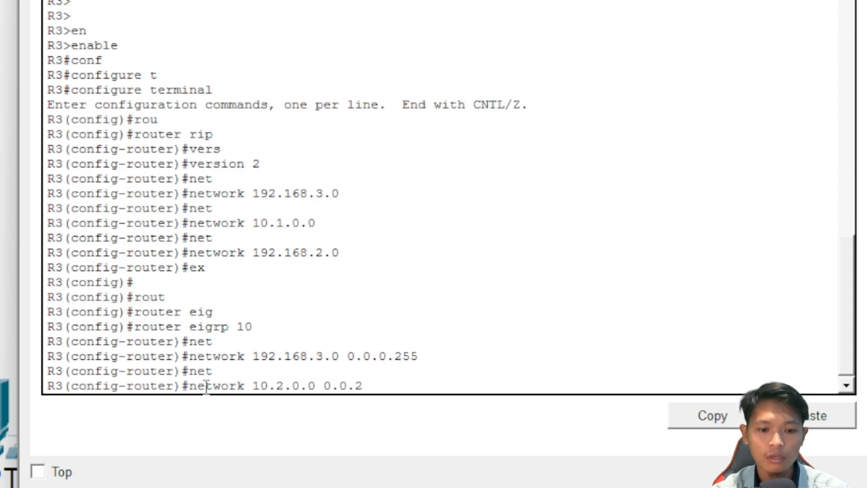
pyautogui.write('55.255')
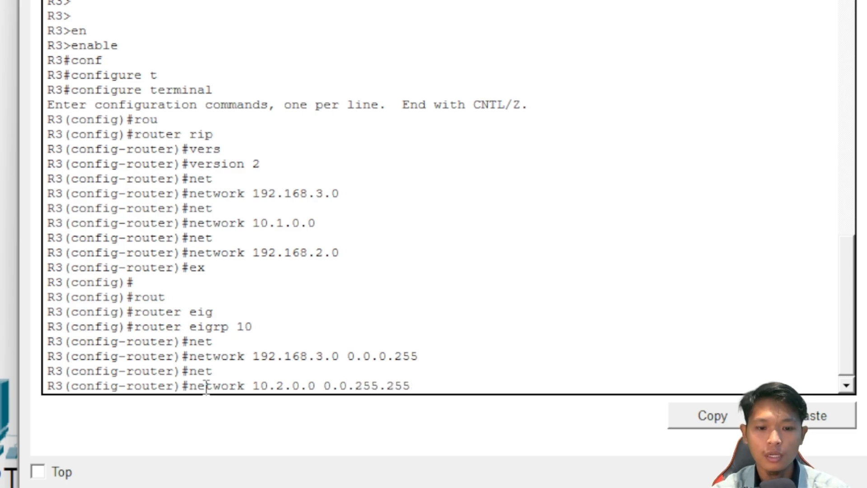
pyautogui.press('Return')
# Advertise network 192.168.4.0 with wildcard mask 0.0.0.255 in EIGRP on R3, and leave the router configuration
pyautogui.write('net')
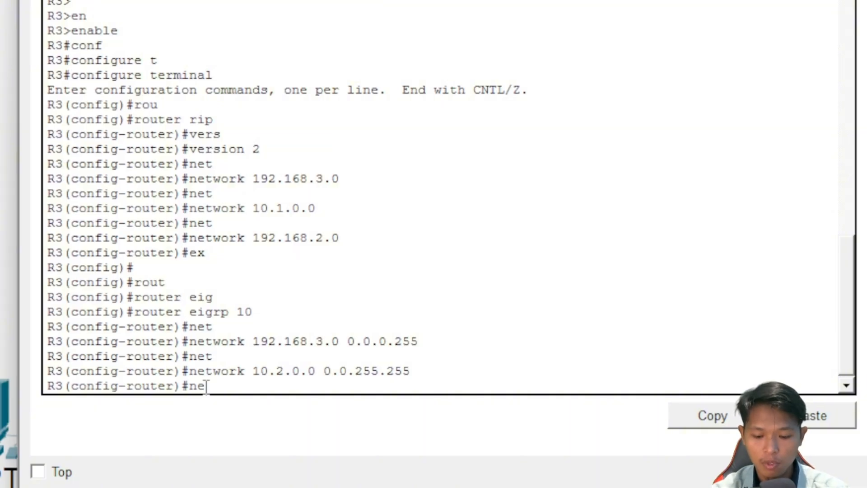
pyautogui.press('Tab')
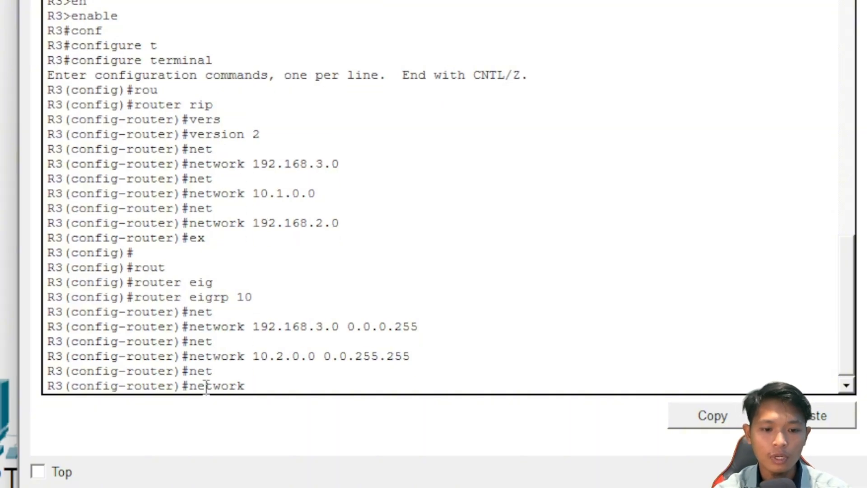
pyautogui.write('192.168')
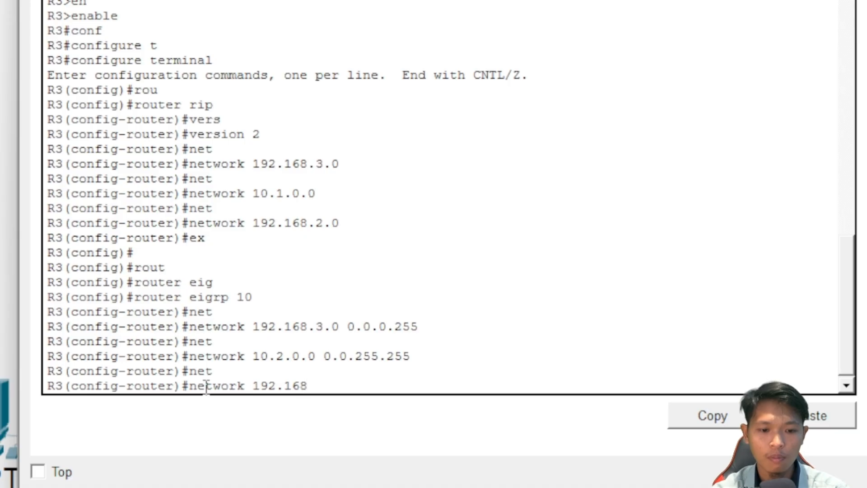
pyautogui.write('.4.')
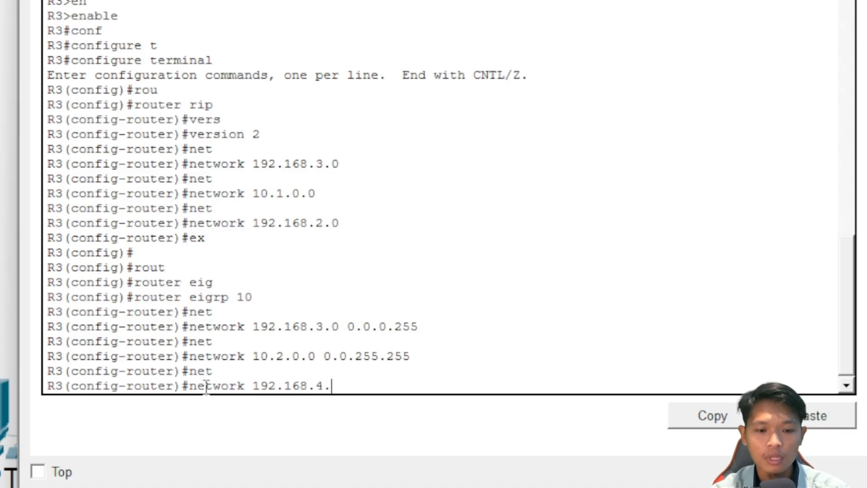
pyautogui.write('0 0.0.0')
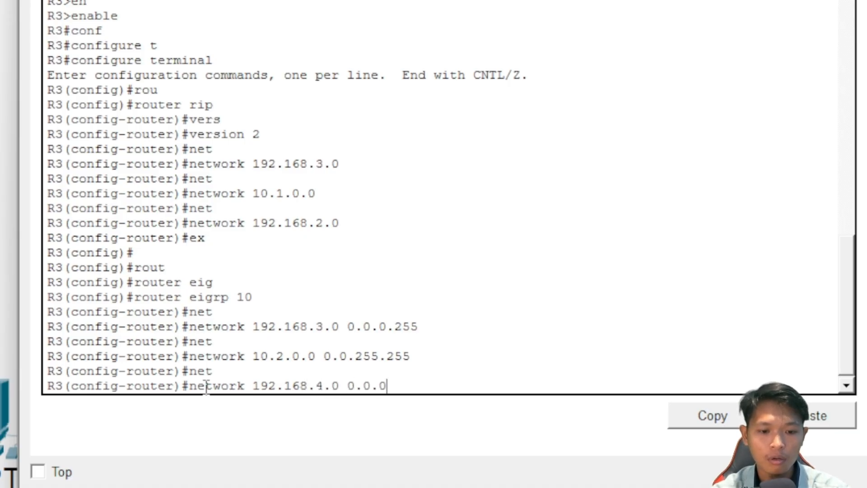
pyautogui.write('.255')
pyautogui.press('Return')
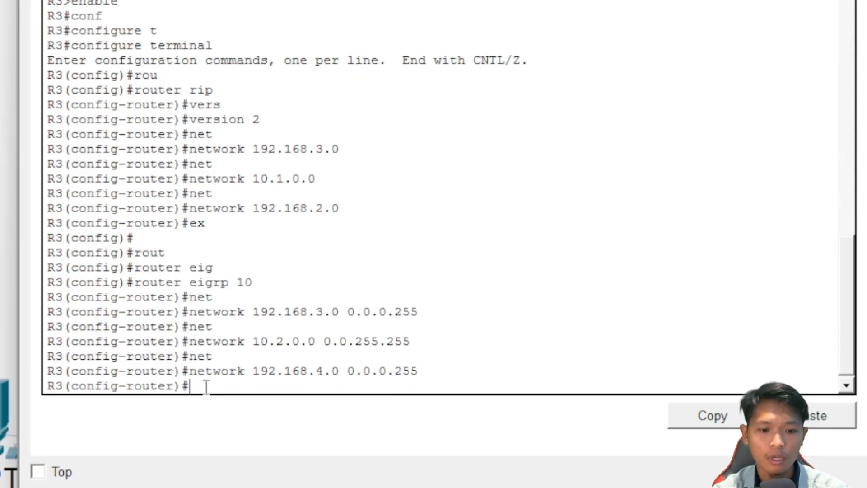
pyautogui.write('e')
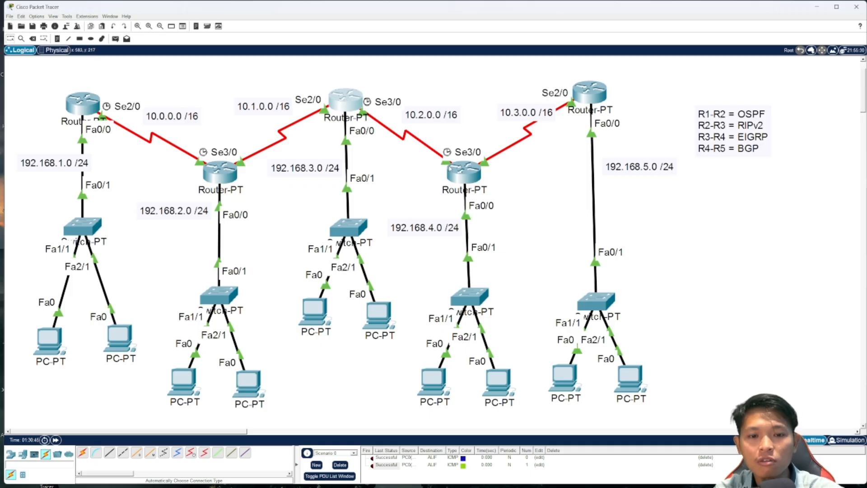
pyautogui.moveTo(465, 172); pyautogui.dragTo(468, 169)
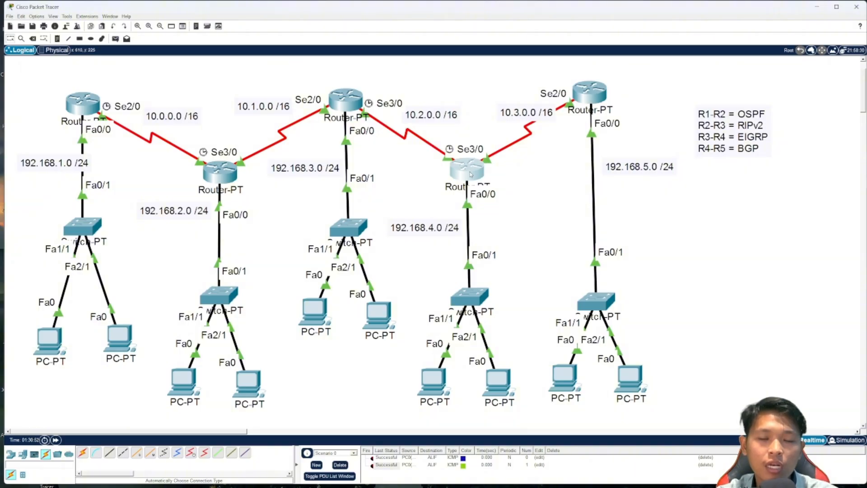
pyautogui.moveTo(470, 174); pyautogui.dragTo(472, 173)
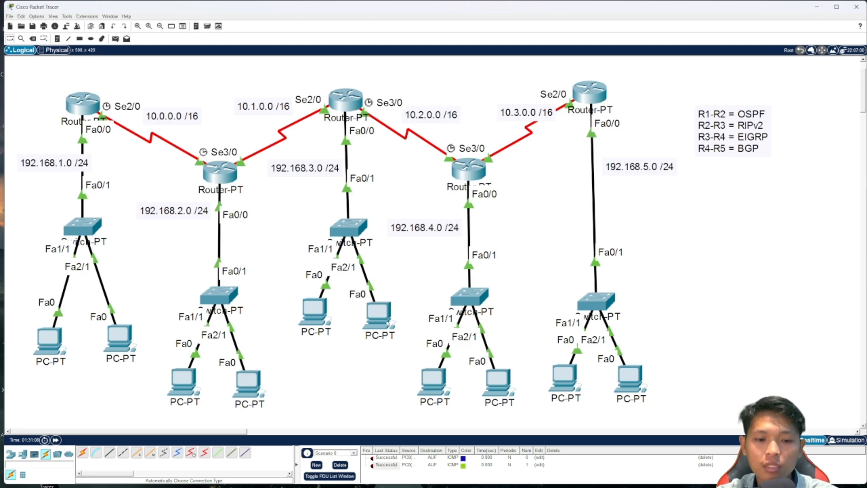
# Test the R3-R4 link with a simple PDU from R3's second PC to R4's first PC
pyautogui.click(387, 315)
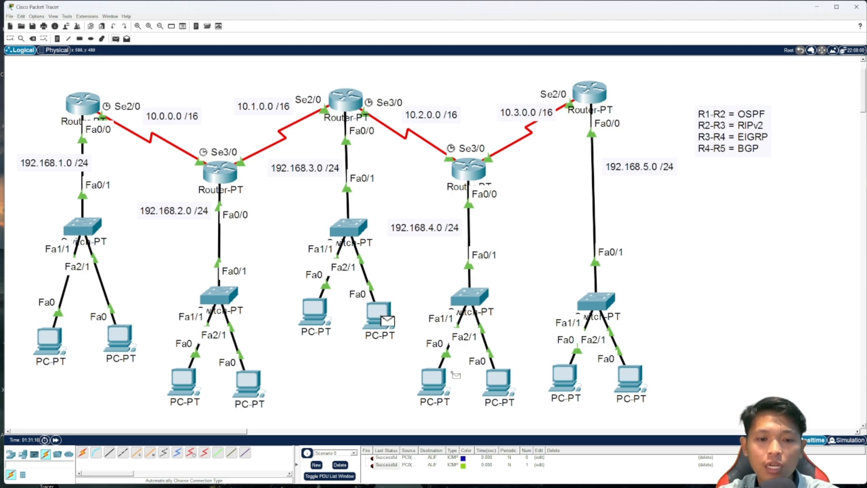
pyautogui.click(435, 382)
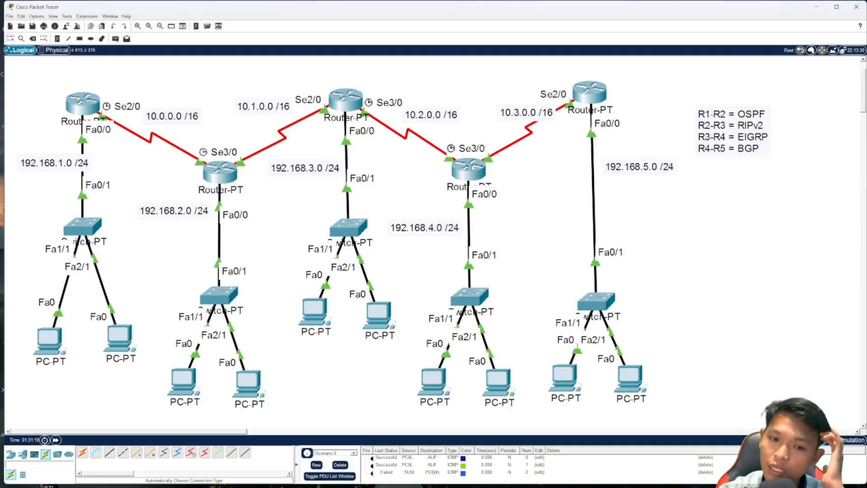
# Open R4's command line and enter global configuration mode from privileged mode
pyautogui.click(469, 168)
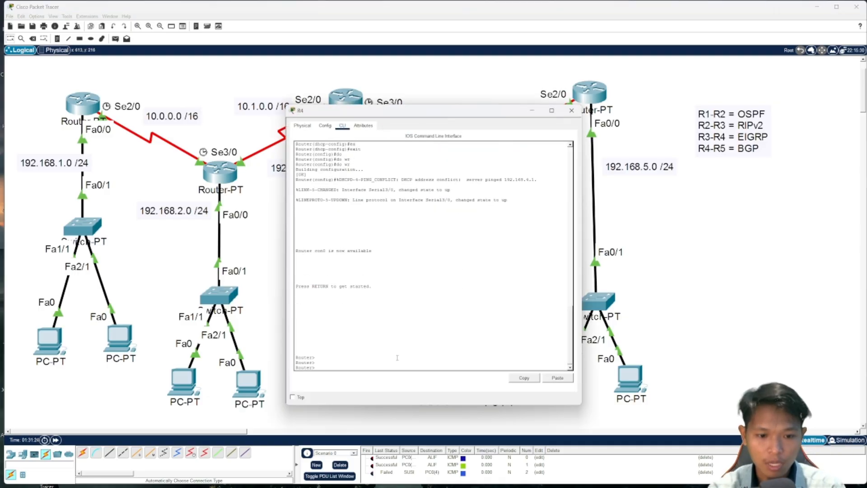
pyautogui.write('en')
pyautogui.press('Tab')
pyautogui.press('Return')
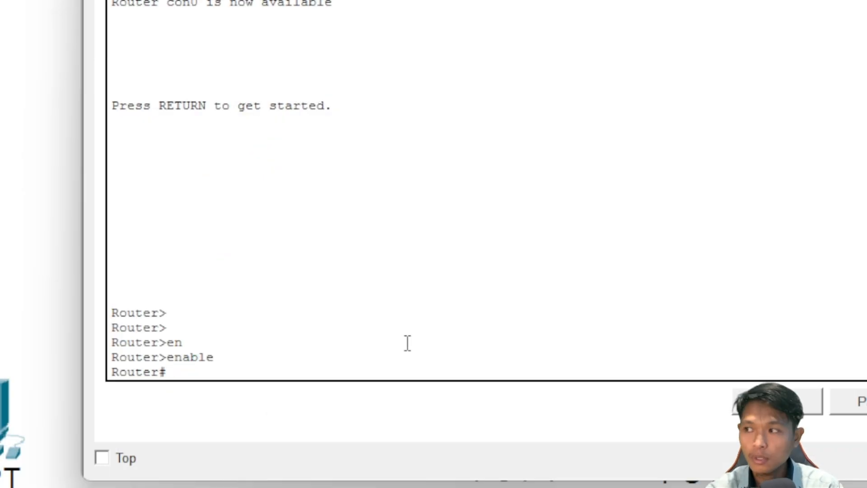
pyautogui.write('conf')
pyautogui.press('Tab')
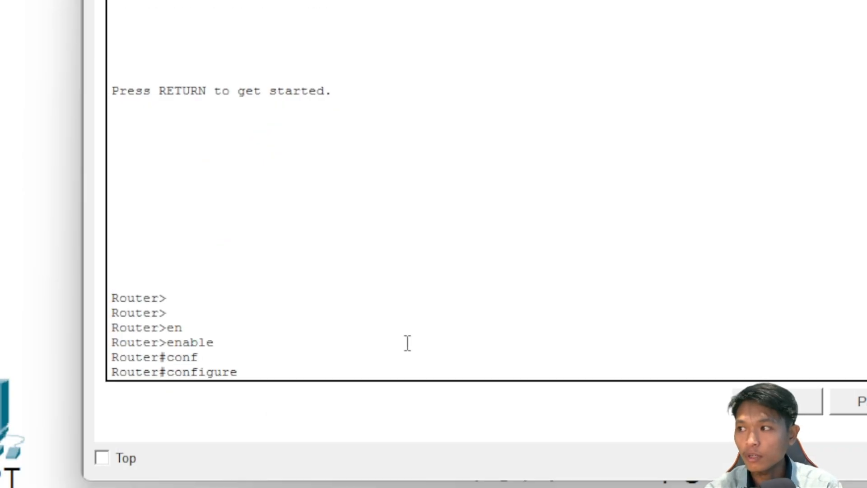
pyautogui.write('t')
pyautogui.press('Tab')
pyautogui.press('Return')
# Set the fourth router's hostname to R4
pyautogui.write('hos')
pyautogui.press('Tab')
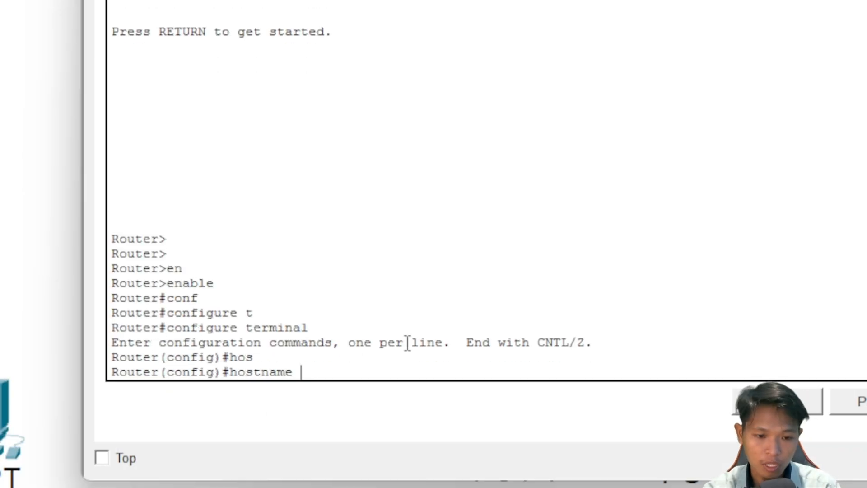
pyautogui.write('R4')
pyautogui.press('Return')
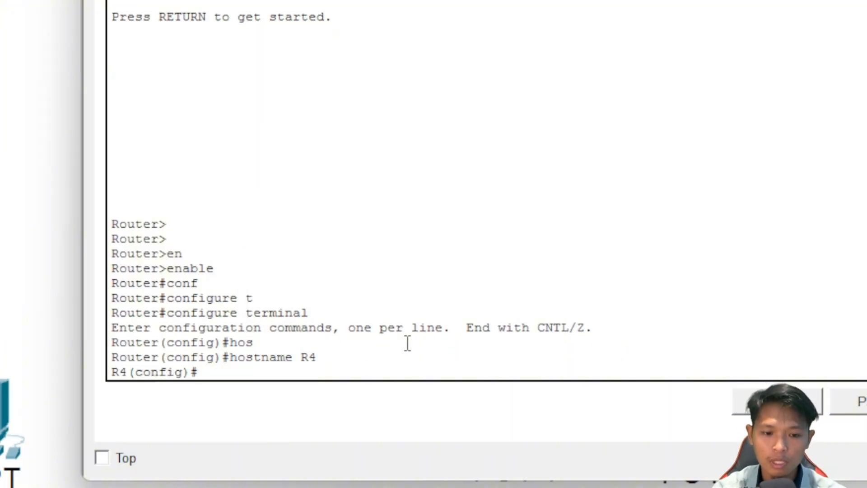
# Start an EIGRP routing process with autonomous system number 10 on R4
pyautogui.write('rou')
pyautogui.press('Tab')
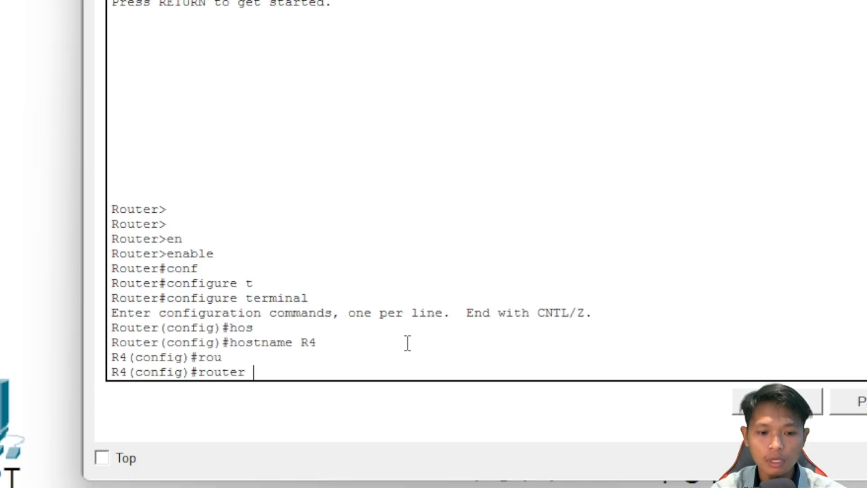
pyautogui.write('ei')
pyautogui.press('Tab')
pyautogui.write('10')
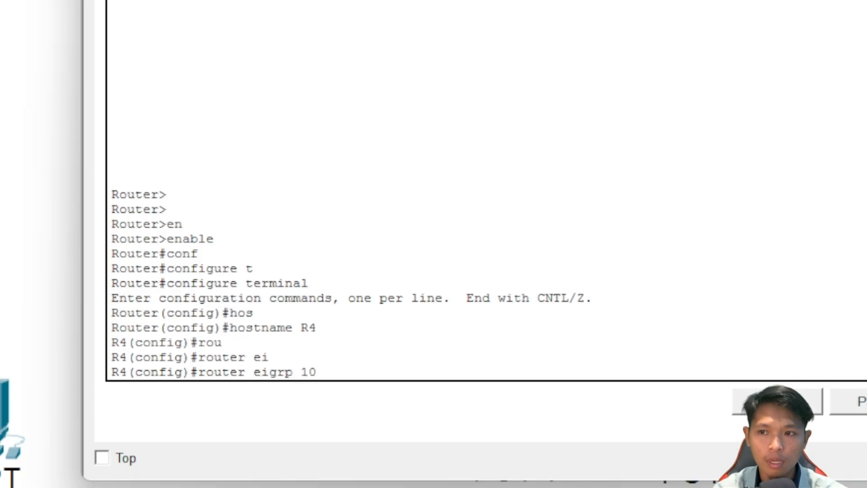
pyautogui.press('Return')
# Advertise network 192.168.4.0 with wildcard mask 0.0.0.255 in R4's EIGRP 10 process
pyautogui.write('net')
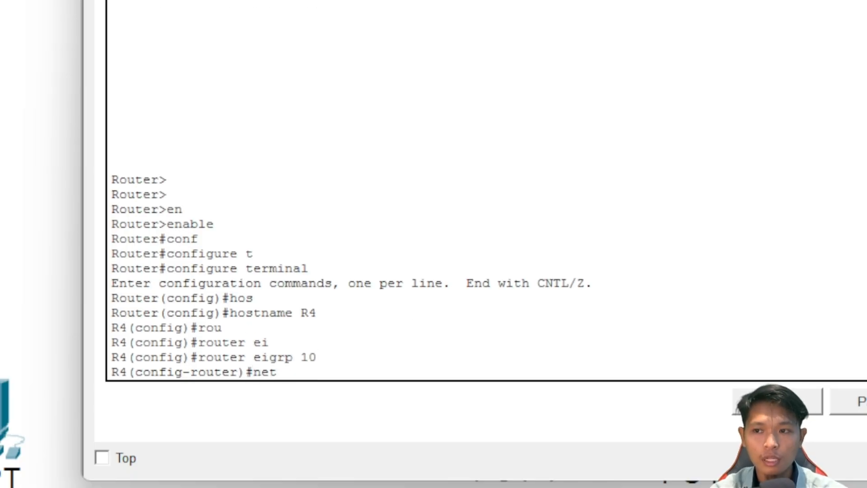
pyautogui.press('Tab')
pyautogui.write('192.168.')
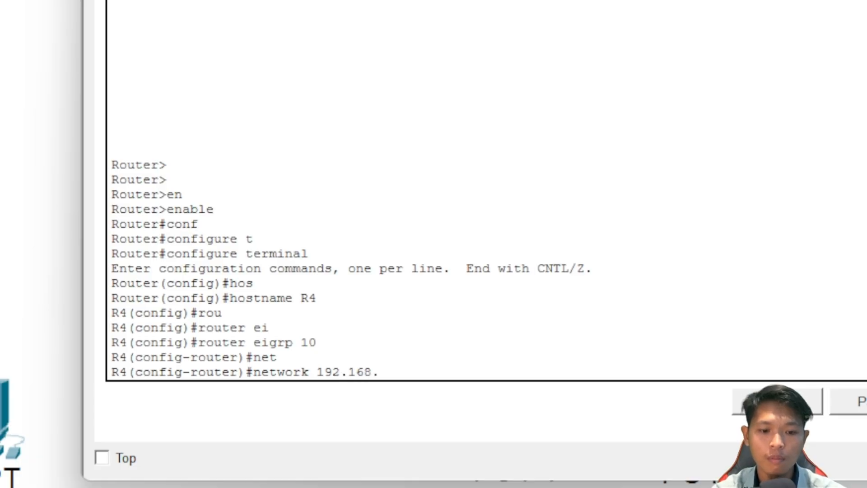
pyautogui.write('4.0')
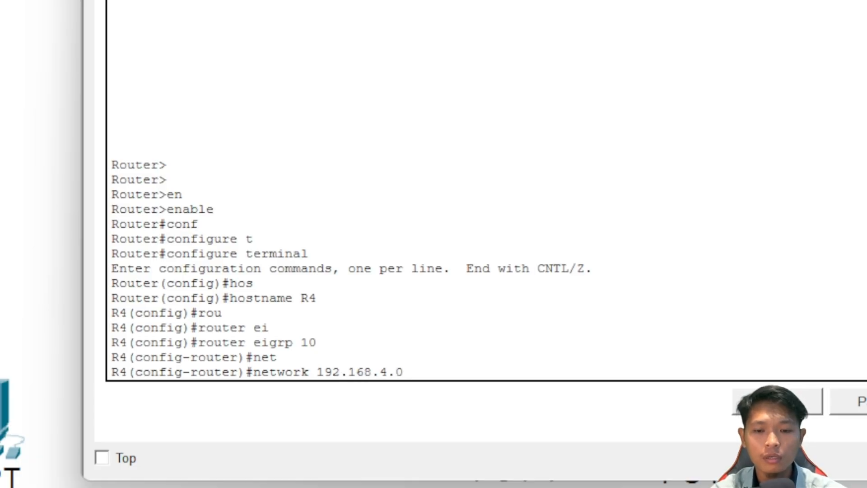
pyautogui.write(' 0.')
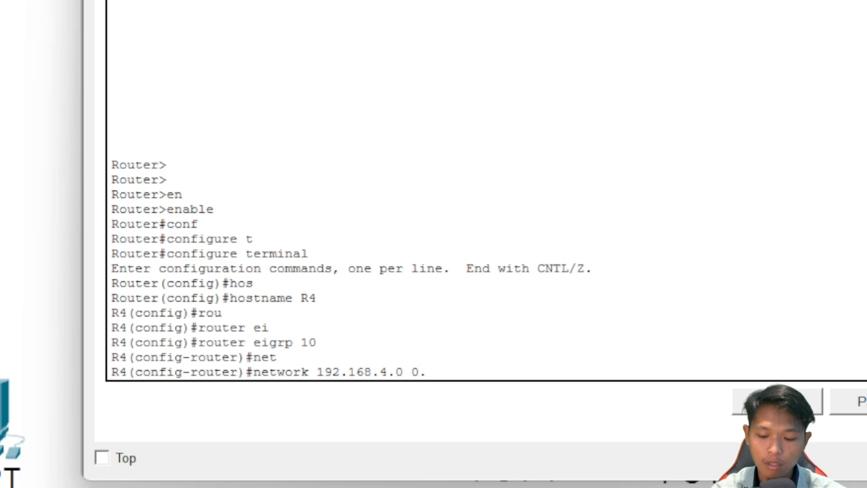
pyautogui.write('0.0.255')
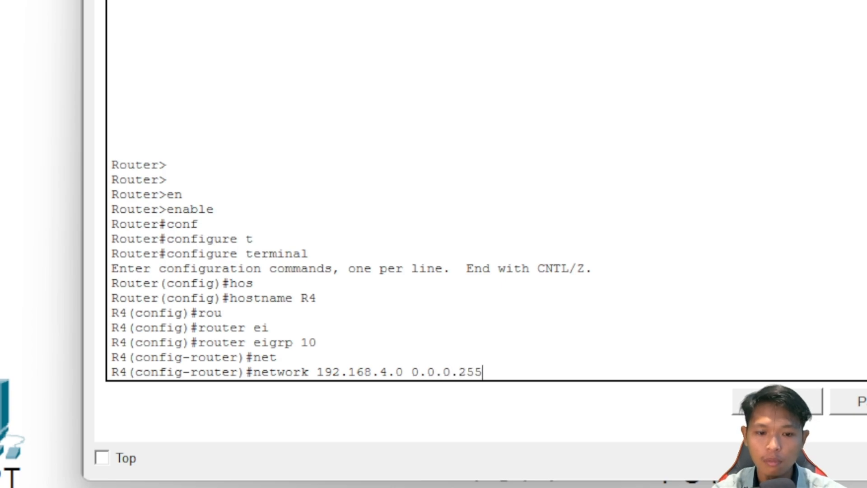
pyautogui.press('Return')
# Advertise network 10.2.0.0 with wildcard mask 0.0.255.255 in R4's EIGRP 10 process
pyautogui.write('net')
pyautogui.press('Tab')
pyautogui.write('10.')
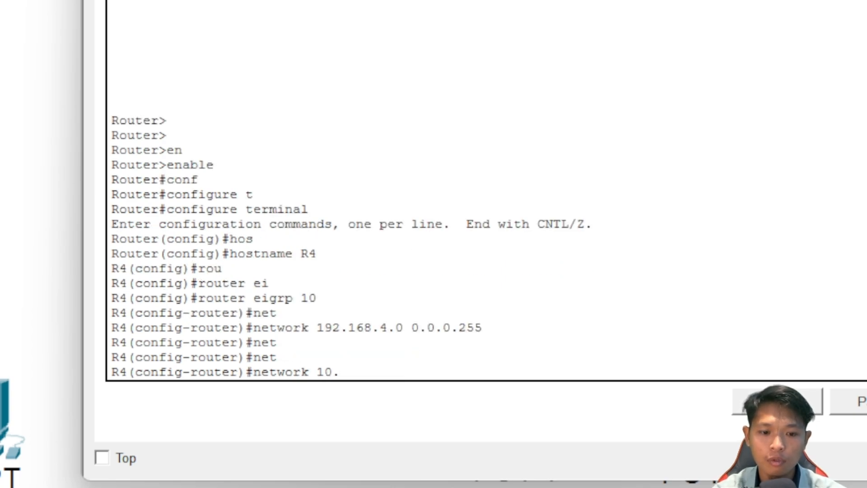
pyautogui.write('2.0.0')
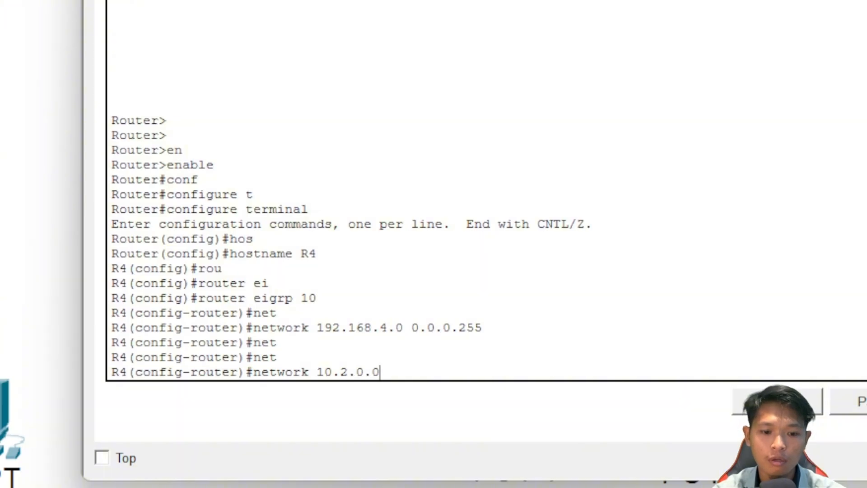
pyautogui.write(' 0.0')
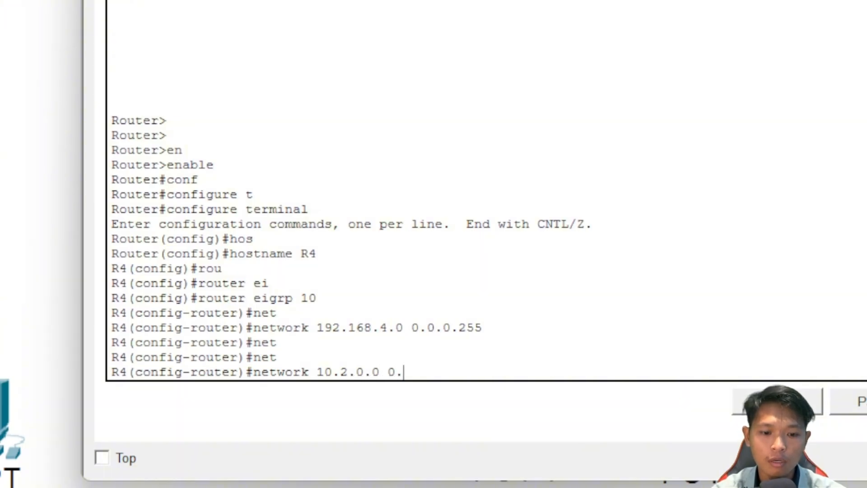
pyautogui.write('.255.255')
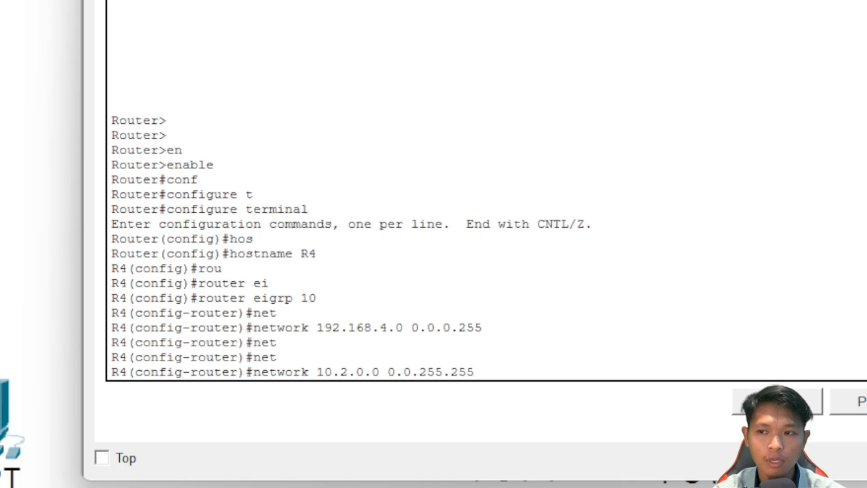
pyautogui.press('Return')
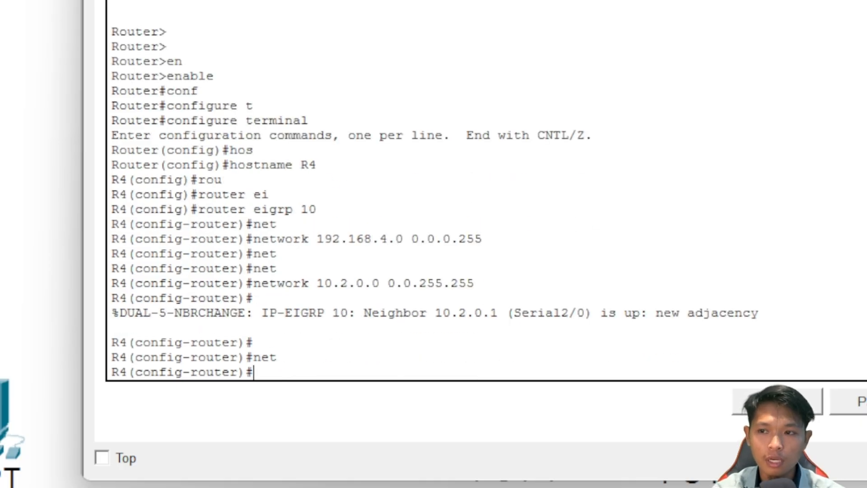
# Add network 192.168.3.0 with wildcard mask 0.0.0.255 to R4's EIGRP 10 process
pyautogui.write('et')
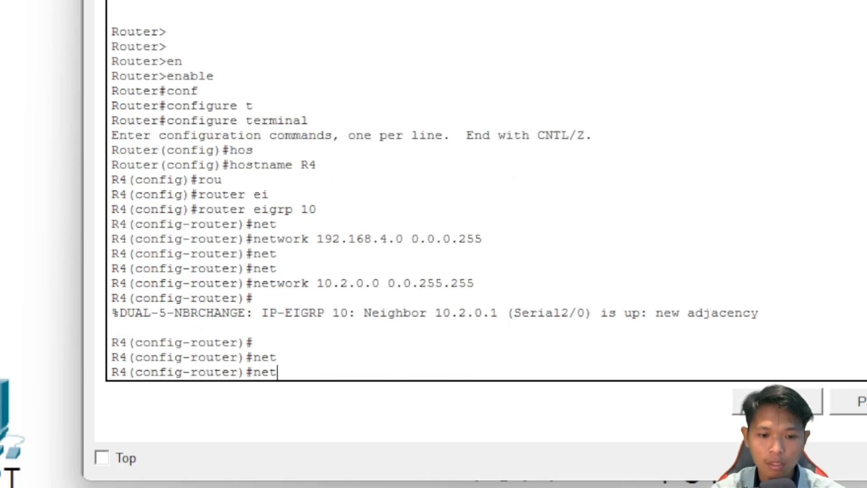
pyautogui.press('Tab')
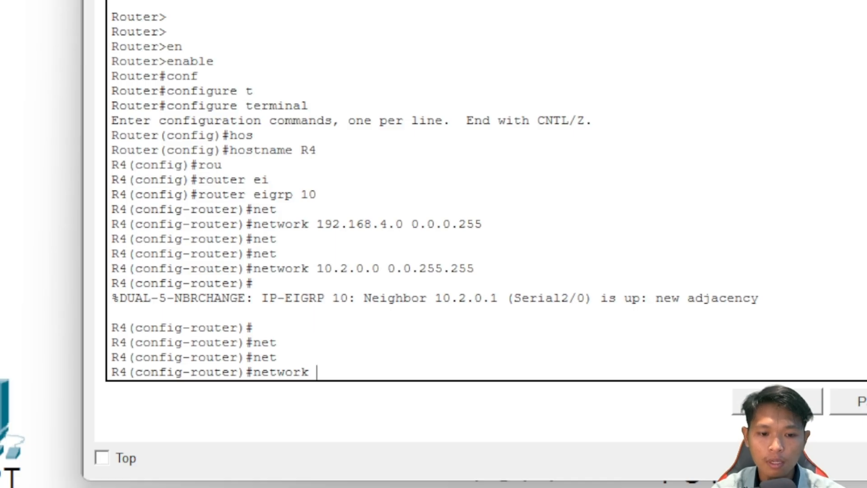
pyautogui.write('192')
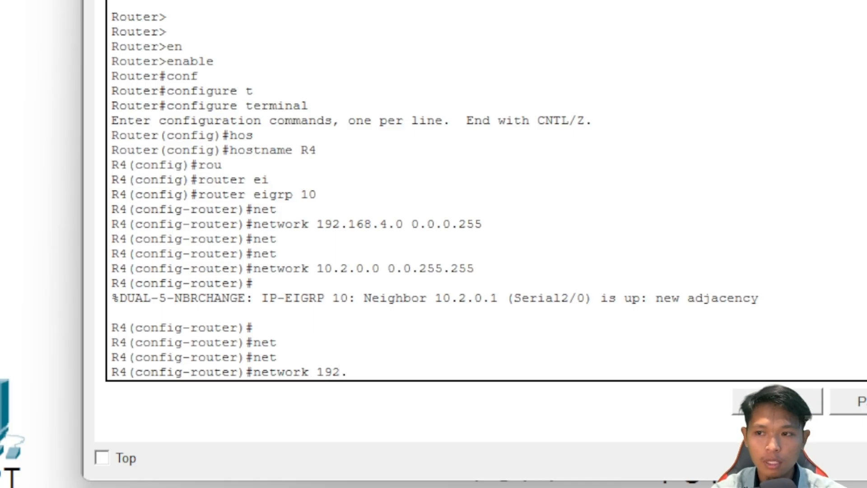
pyautogui.write('.168.3.0')
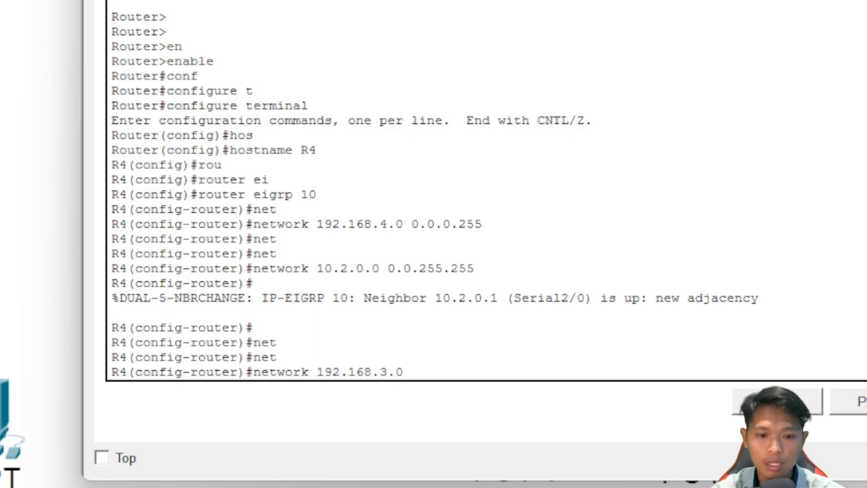
pyautogui.write(' 0.0.0.255')
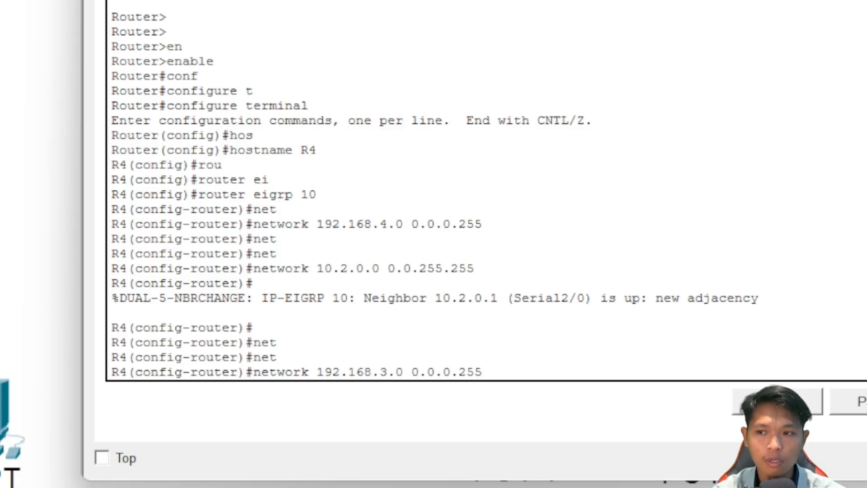
pyautogui.press('Return')
# Exit R4's EIGRP router configuration to return to global configuration mode
pyautogui.write('ex')
pyautogui.press('Tab')
pyautogui.press('Return')
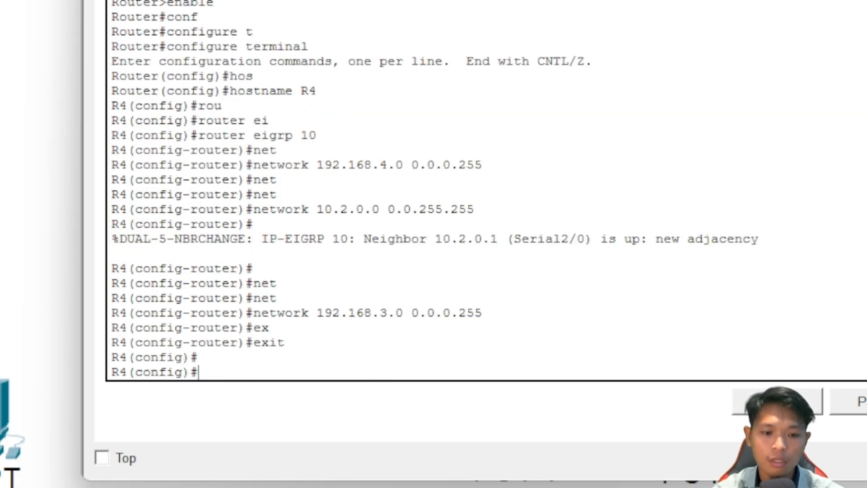
pyautogui.press('Return')
pyautogui.press('Return')
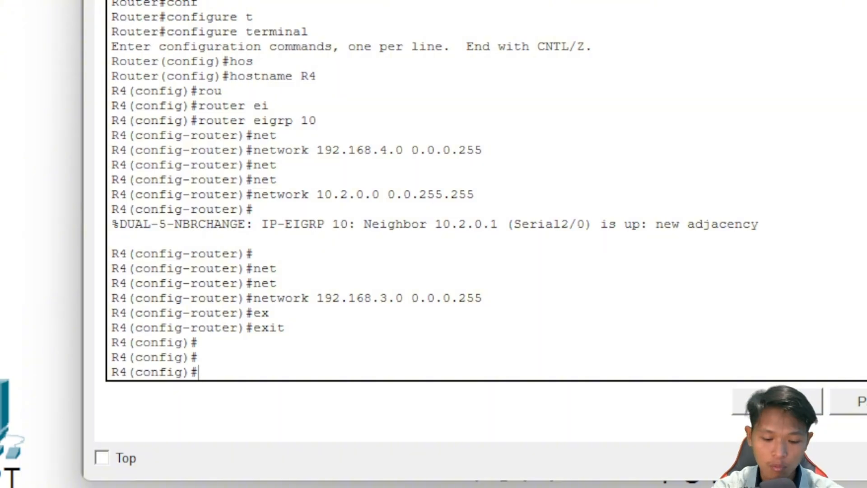
pyautogui.write('a')
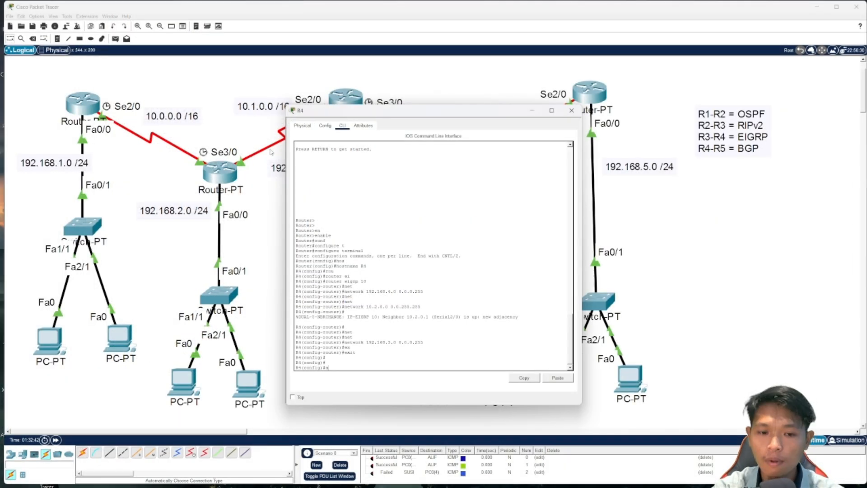
# Clear the old PDU results and test the link with a simple PDU from R3's second PC to R4's first PC
pyautogui.click(531, 110)
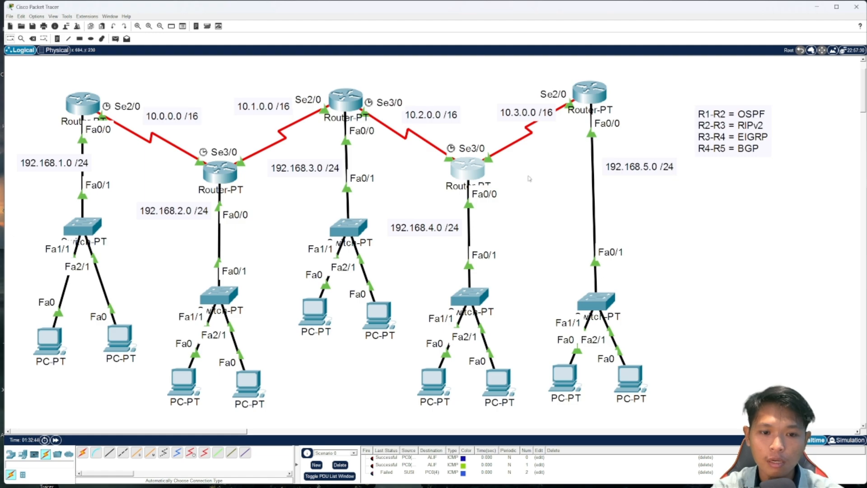
pyautogui.press('p')
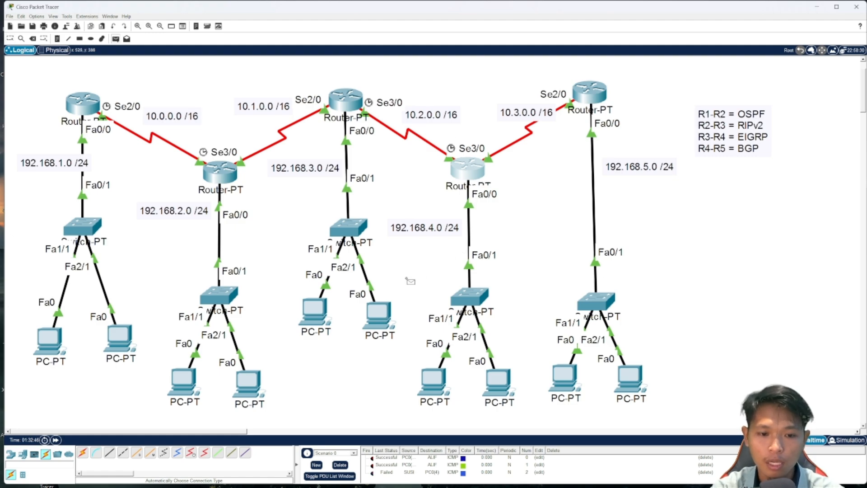
pyautogui.click(392, 314)
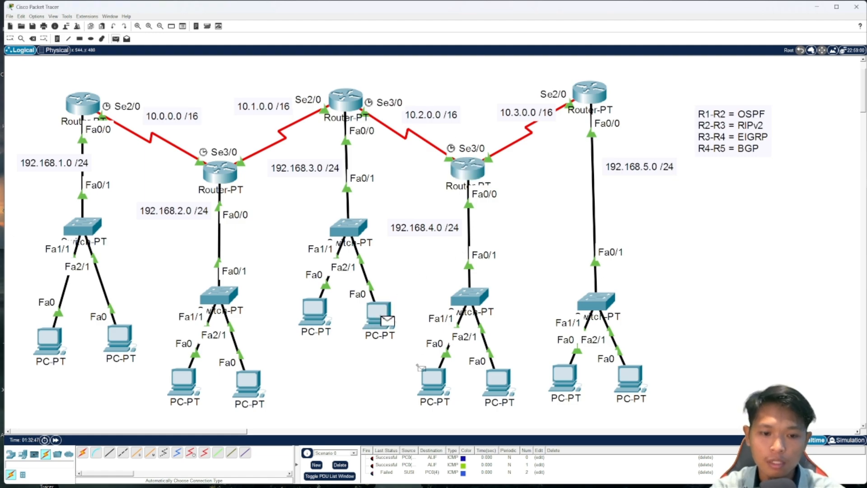
pyautogui.click(340, 465)
pyautogui.click(383, 321)
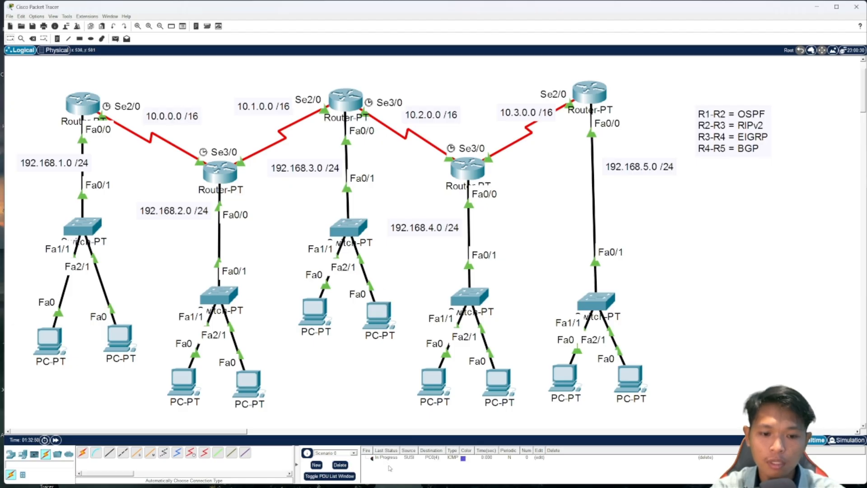
pyautogui.doubleClick(372, 459)
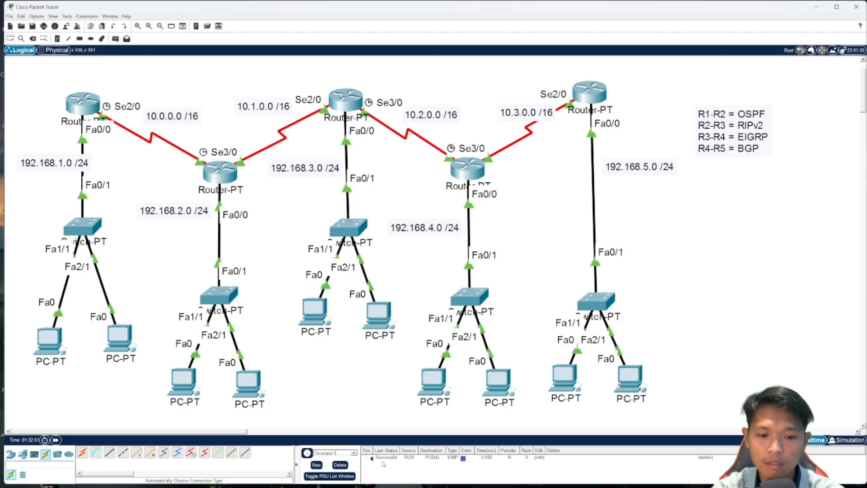
# Test the reverse direction with a simple PDU from R4's first PC to R3's second PC, and clear the PDU list
pyautogui.press('p')
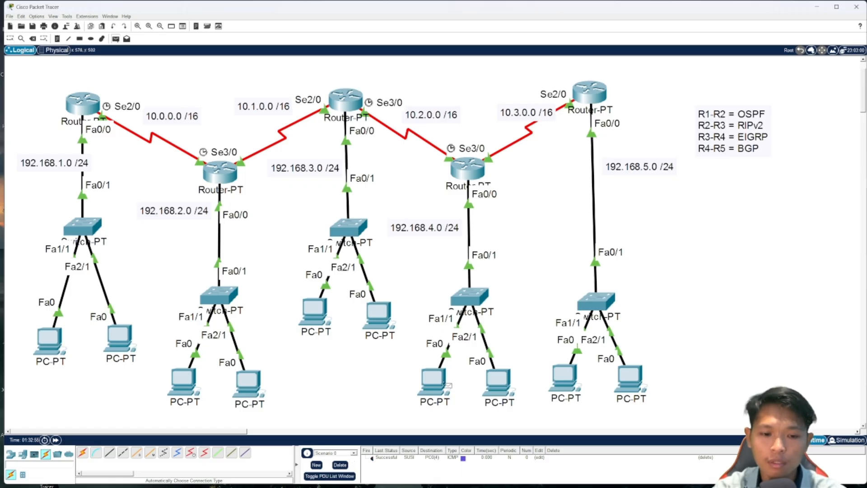
pyautogui.click(441, 384)
pyautogui.click(381, 316)
pyautogui.click(345, 465)
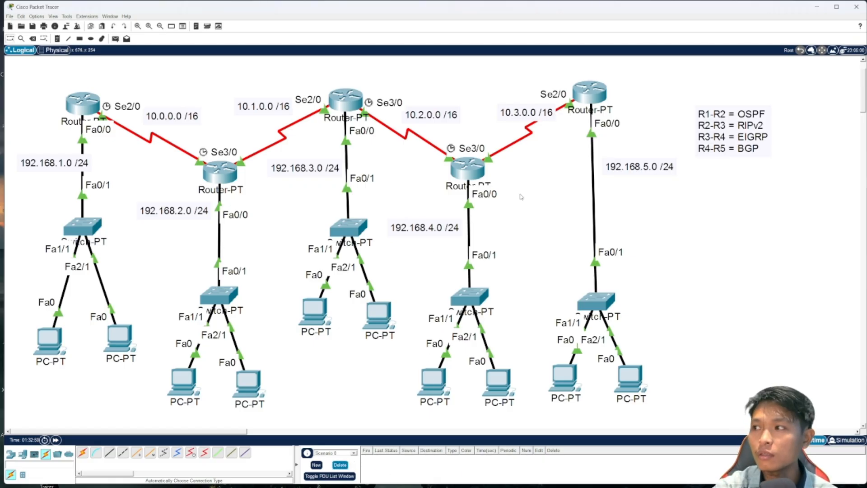
# Nudge the R3 and R4 routers slightly to the left in the topology
pyautogui.moveTo(354, 100); pyautogui.dragTo(348, 99)
pyautogui.moveTo(469, 172); pyautogui.dragTo(468, 169)
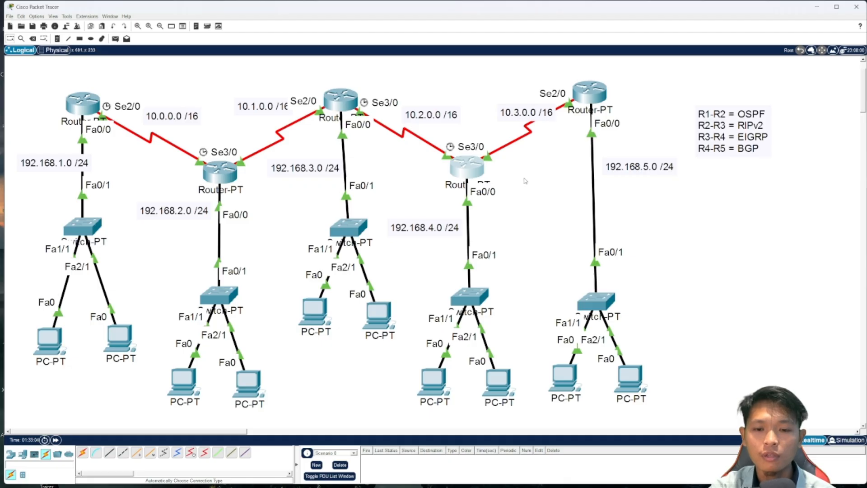
# Reopen R4's command line and start a BGP routing process with autonomous system number 100
pyautogui.click(472, 176)
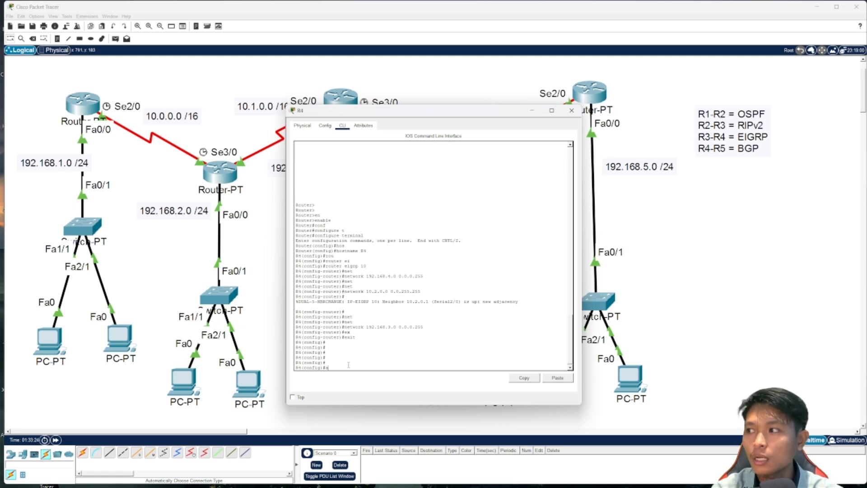
pyautogui.write('a')
pyautogui.press('BackSpace')
pyautogui.press('BackSpace')
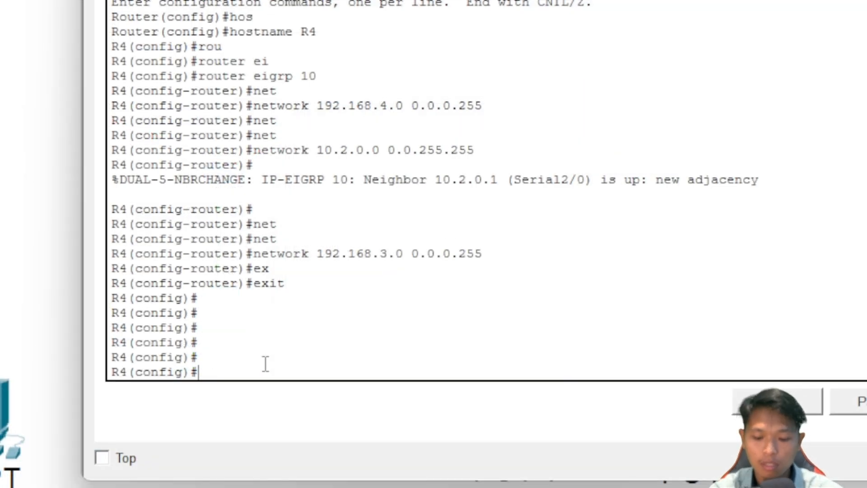
pyautogui.write('rou')
pyautogui.press('Tab')
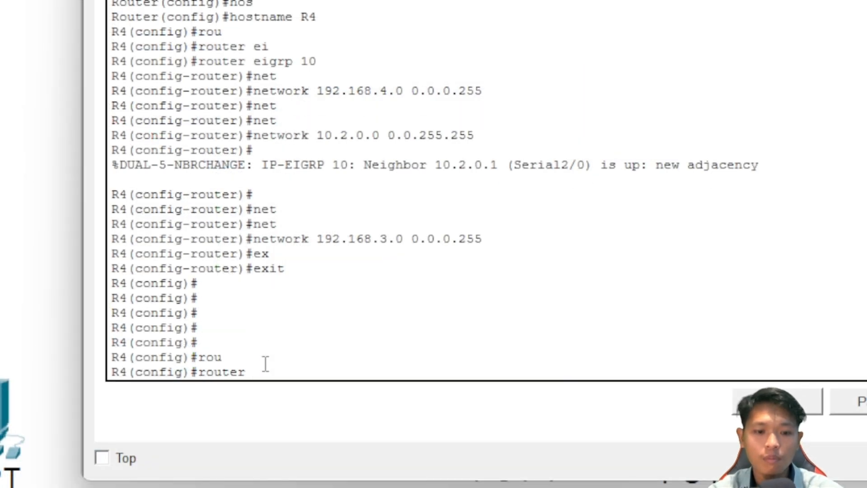
pyautogui.write('bg')
pyautogui.press('Tab')
pyautogui.write('1')
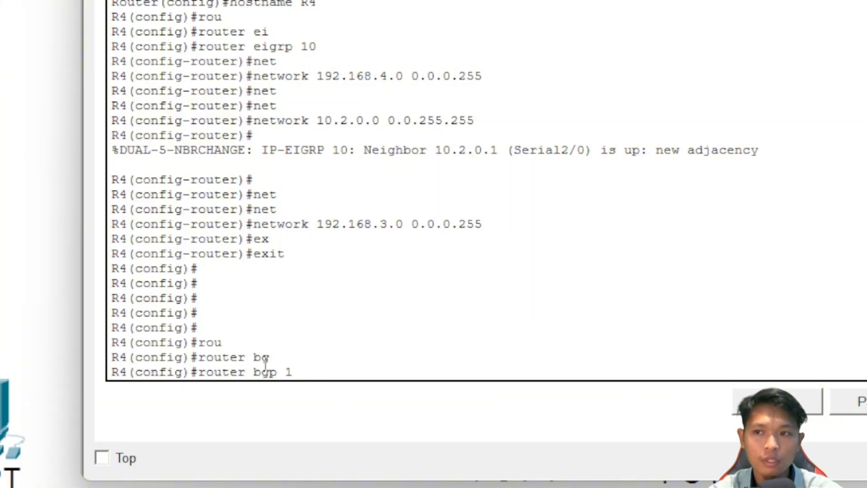
pyautogui.write('00')
pyautogui.press('Return')
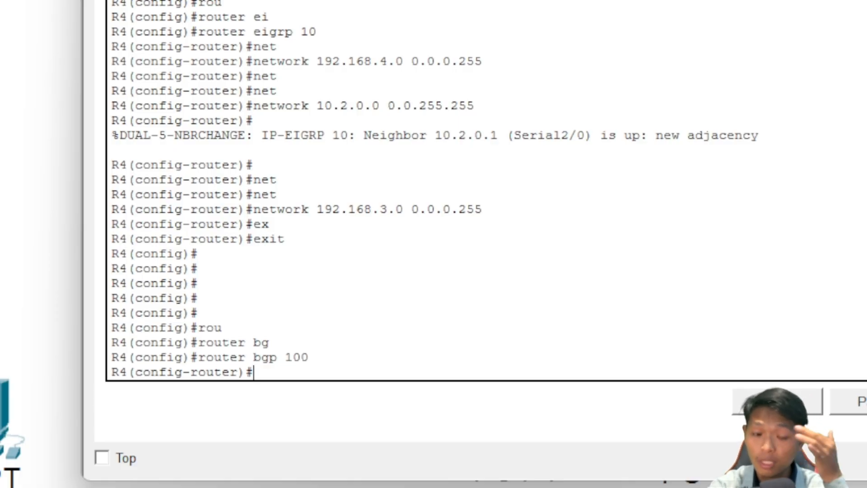
# Add 10.3.0.2 as a BGP neighbor of R4 with remote AS 200
pyautogui.write('nei')
pyautogui.press('Tab')
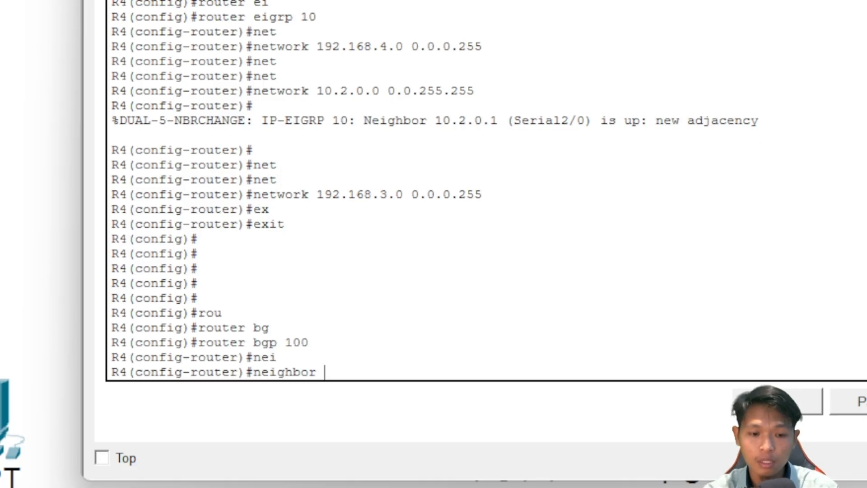
pyautogui.write('10.')
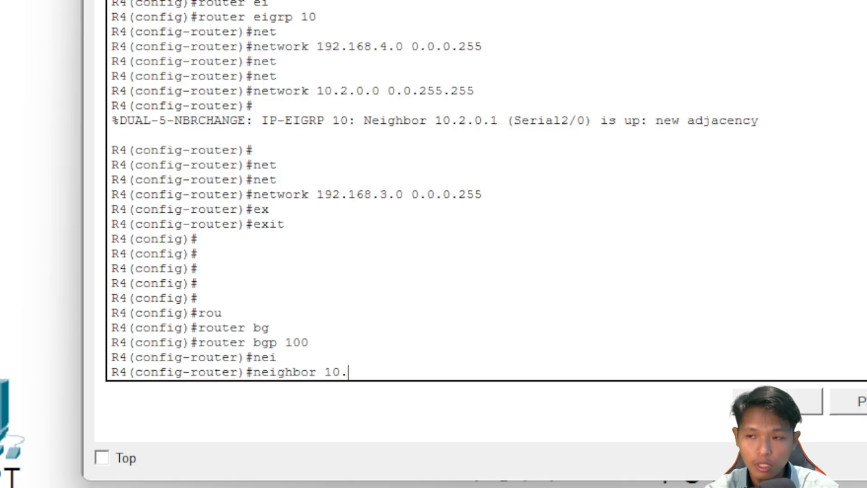
pyautogui.write('3.0.2 ')
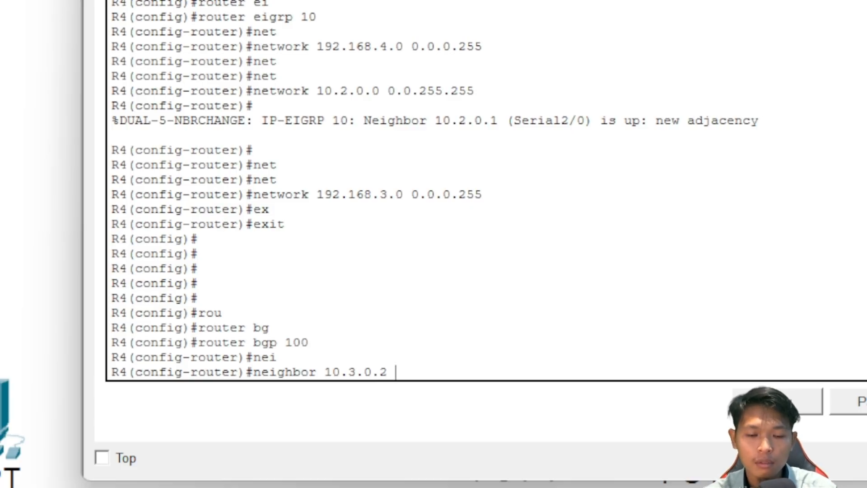
pyautogui.write('remo')
pyautogui.press('Tab')
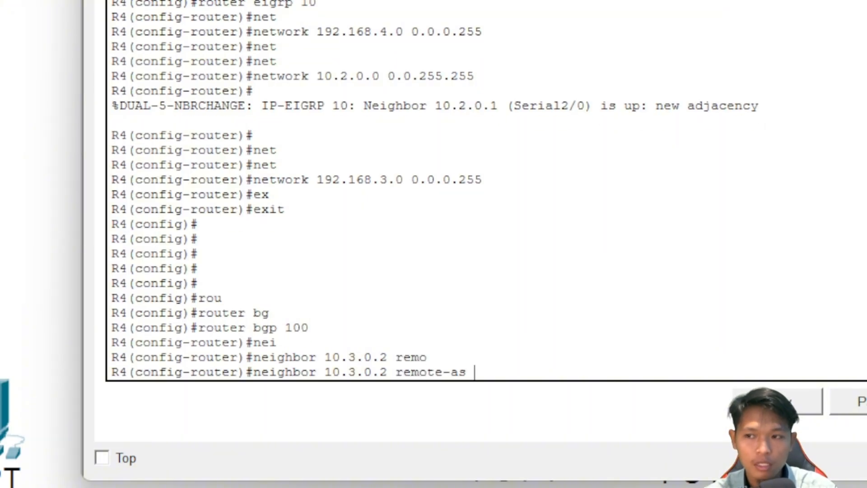
pyautogui.write('200')
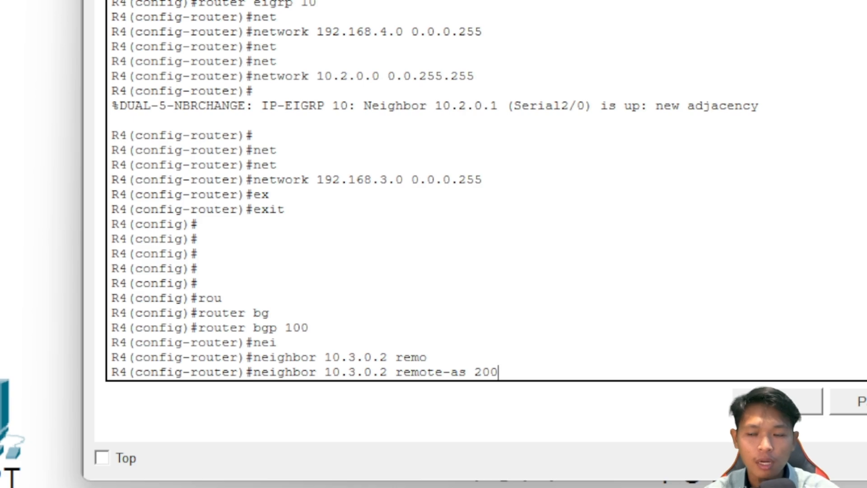
pyautogui.press('Return')
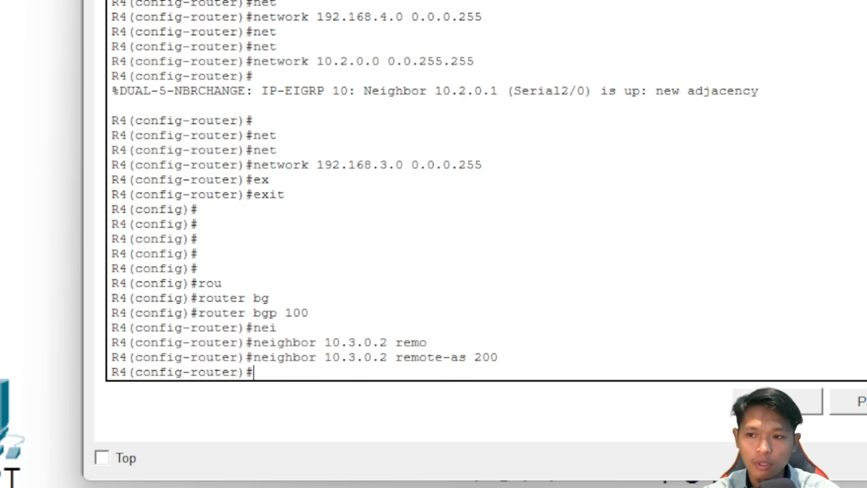
# Advertise network 192.168.4.0 with mask 255.255.255.0 in R4's BGP process, exit router configuration and close R4's window
pyautogui.write('net')
pyautogui.press('Tab')
pyautogui.write('192.16')
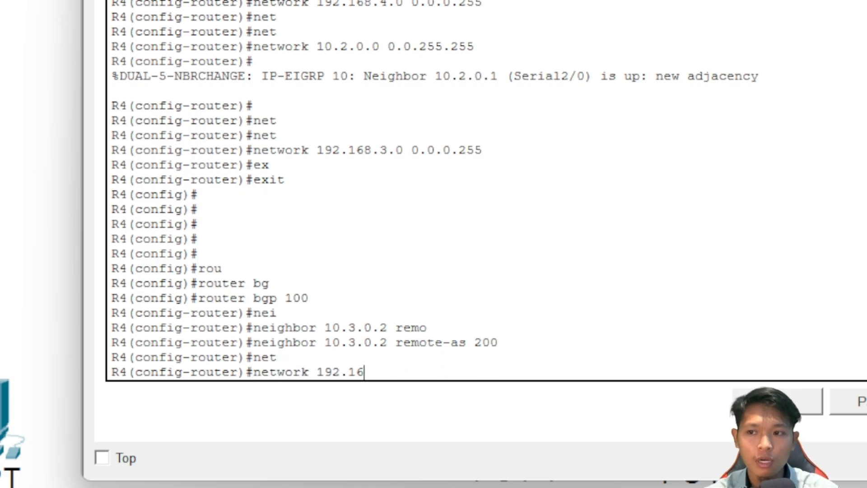
pyautogui.write('8.4.0')
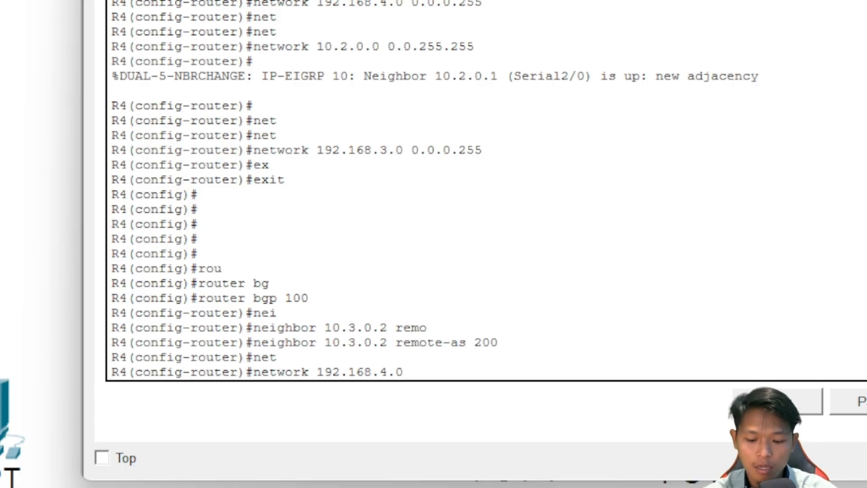
pyautogui.write(' mask 25')
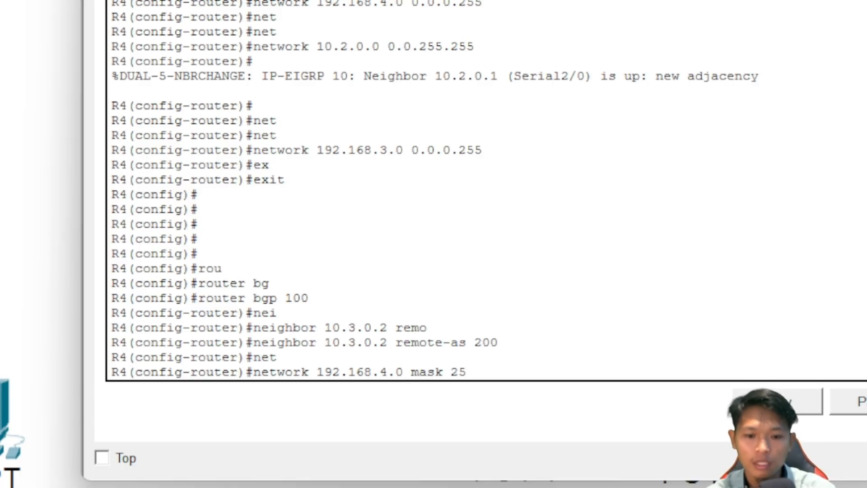
pyautogui.write('5.255.255.0')
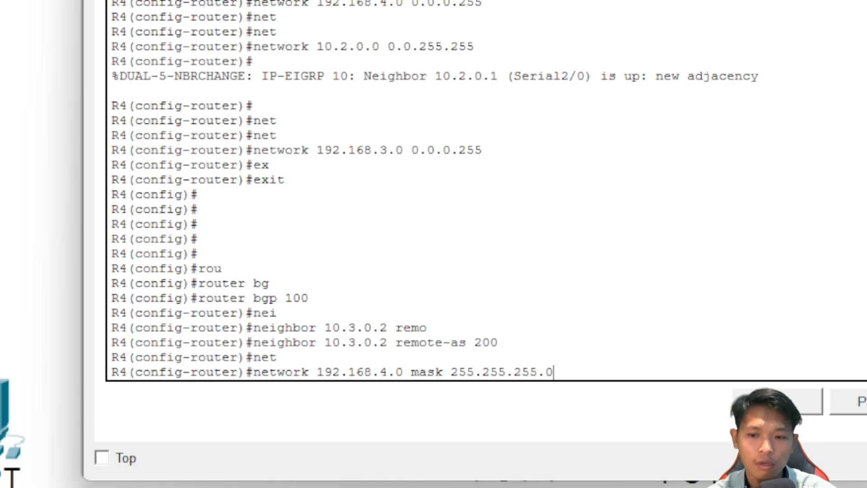
pyautogui.press('Return')
pyautogui.write('exi')
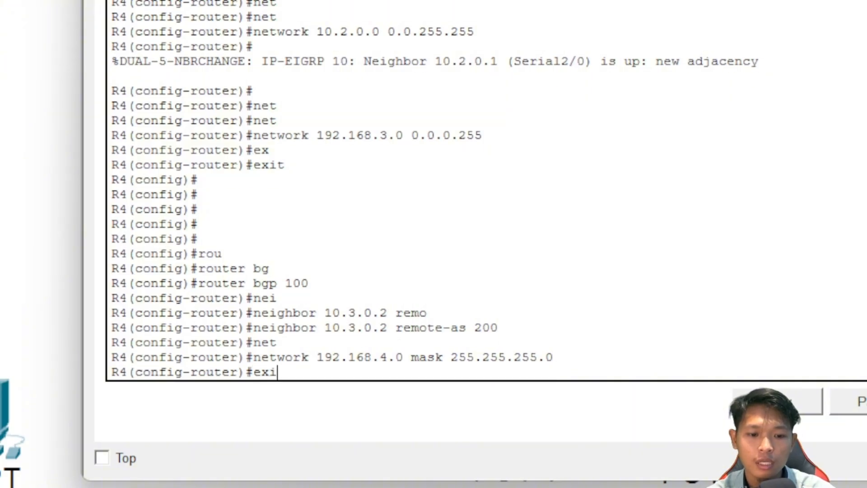
pyautogui.press('Tab')
pyautogui.press('Return')
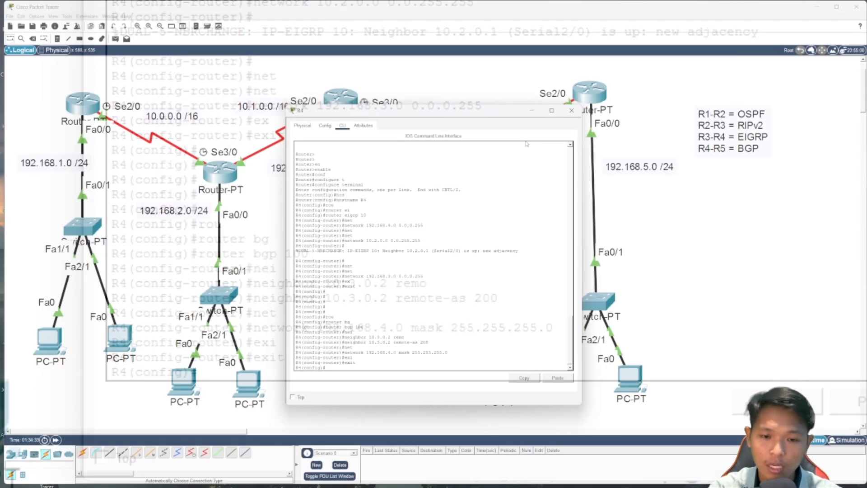
pyautogui.click(571, 111)
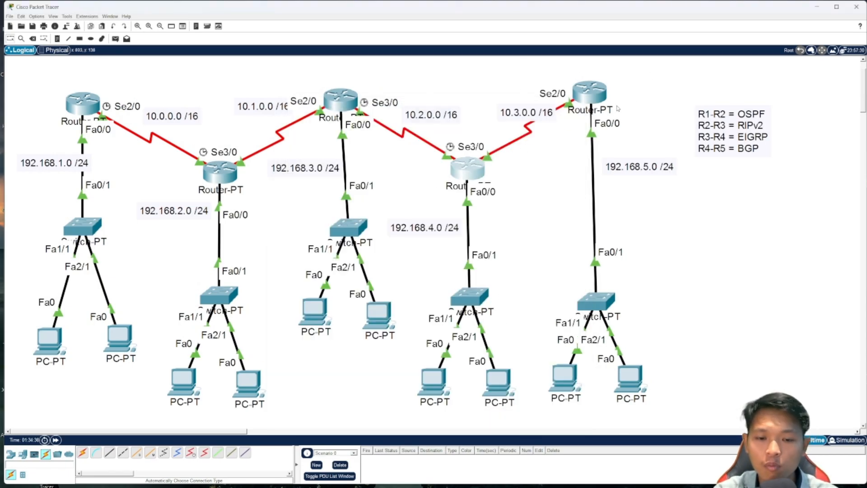
# Open the command line of the router on the 192.168.5.0 network and enter global configuration mode
pyautogui.click(603, 99)
pyautogui.press('Return')
pyautogui.press('Return')
pyautogui.press('Return')
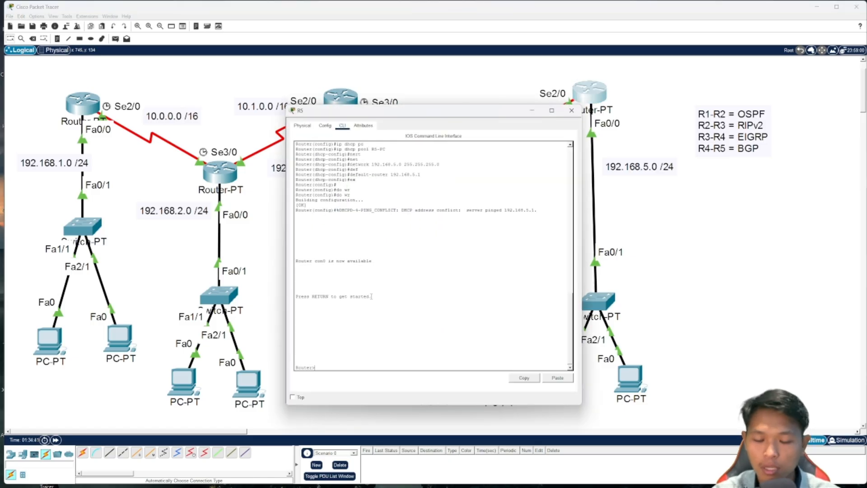
pyautogui.write('en')
pyautogui.press('Tab')
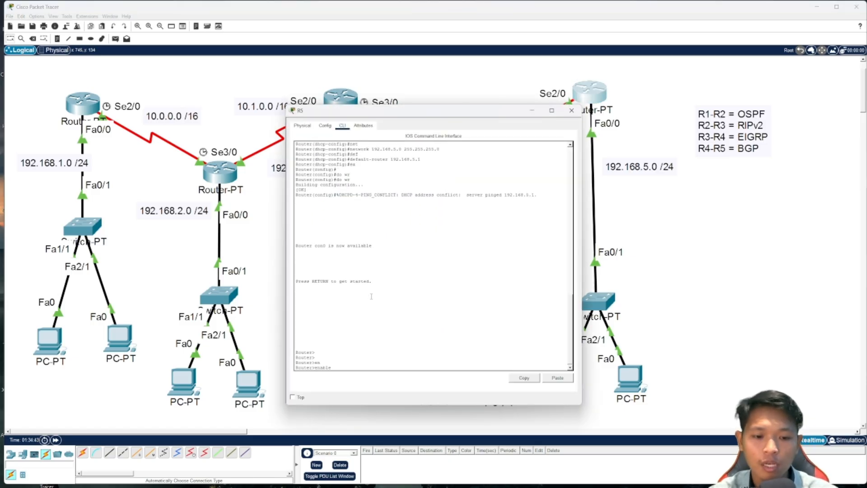
pyautogui.press('Return')
pyautogui.write('c')
pyautogui.write('conf')
pyautogui.press('Tab')
pyautogui.write('t')
pyautogui.press('Tab')
pyautogui.press('Return')
# Set the router's hostname to R5
pyautogui.write('hos')
pyautogui.press('Tab')
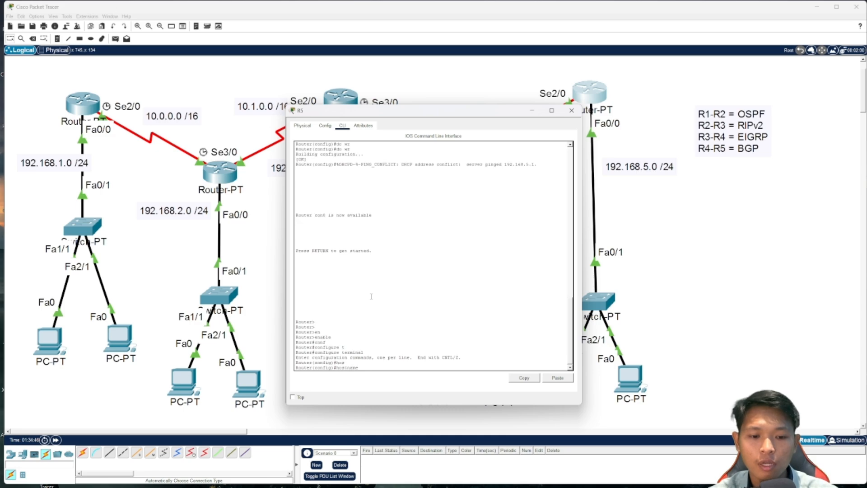
pyautogui.write('R5')
pyautogui.press('Return')
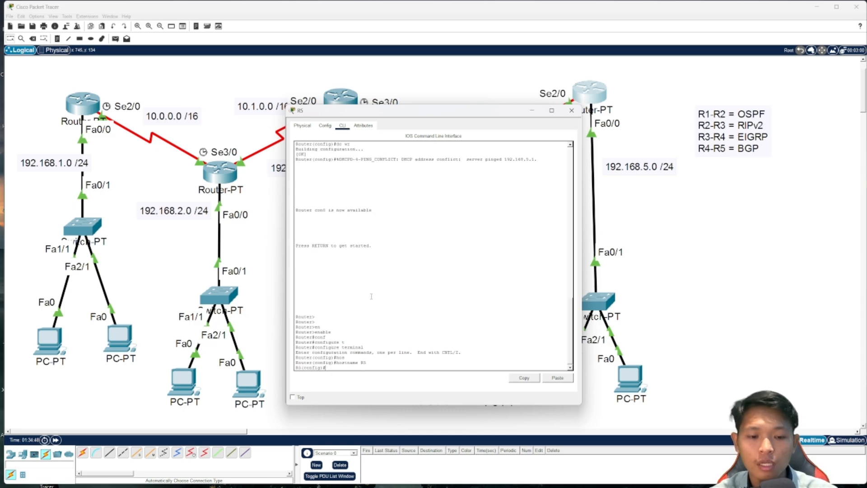
pyautogui.write('a')
pyautogui.press('BackSpace')
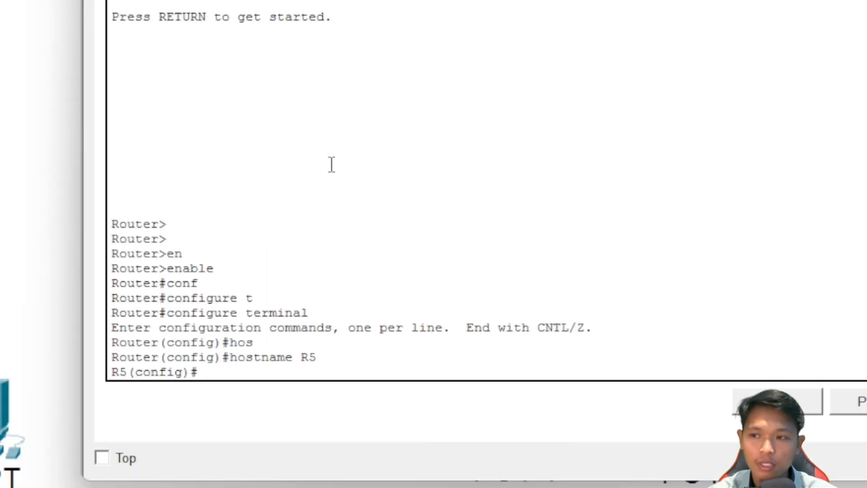
# Start a BGP routing process on R5 with autonomous system number 200
pyautogui.write('rou')
pyautogui.press('Tab')
pyautogui.write('bg')
pyautogui.press('Tab')
pyautogui.write('200')
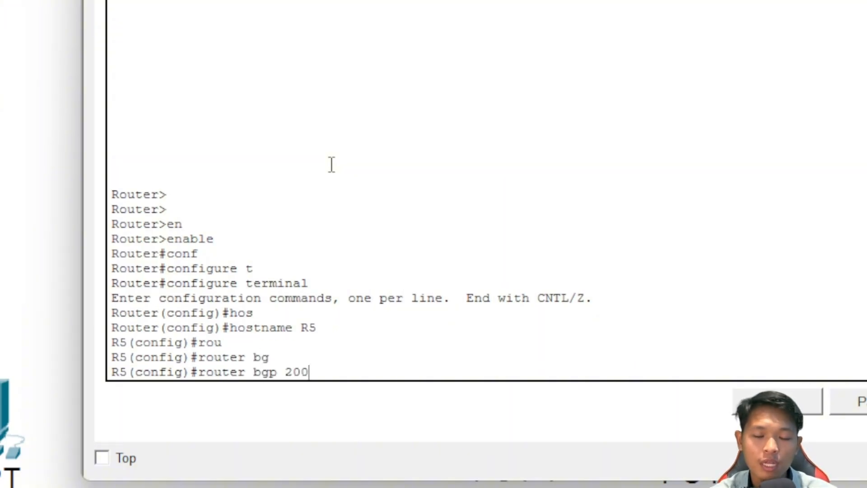
pyautogui.press('Return')
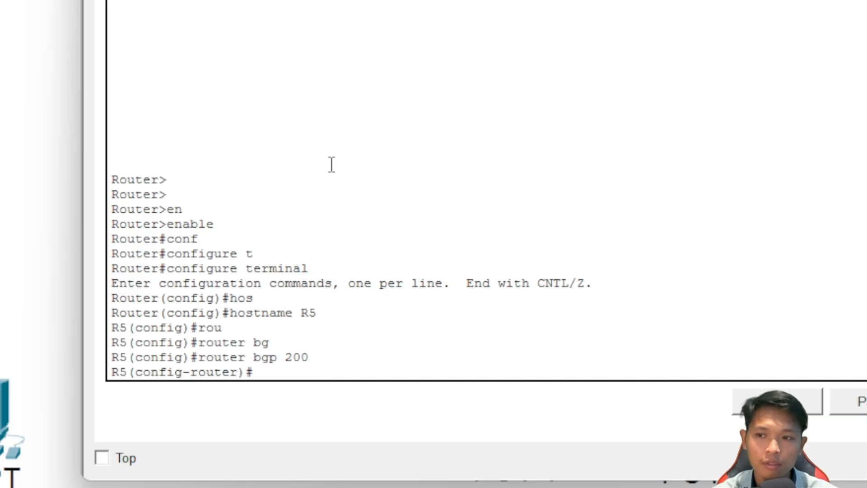
# Add 10.3.0.1 as a BGP neighbor of R5 with remote AS 100
pyautogui.write('neig')
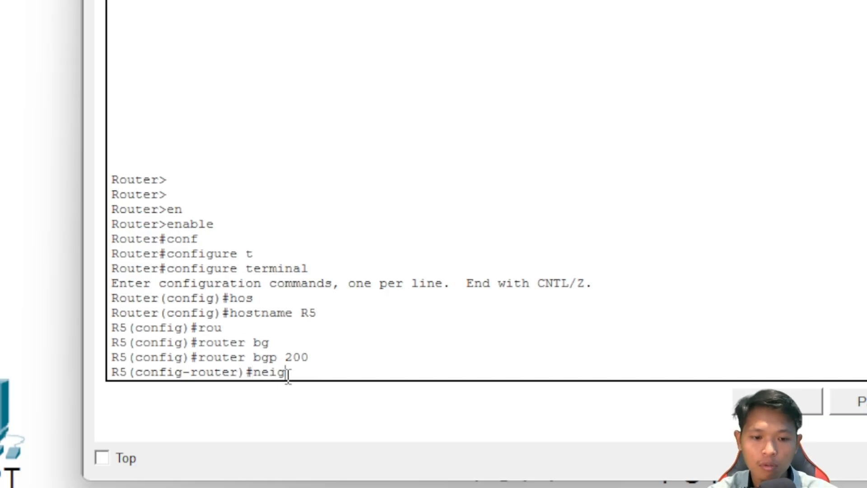
pyautogui.press('Tab')
pyautogui.write('10.3.')
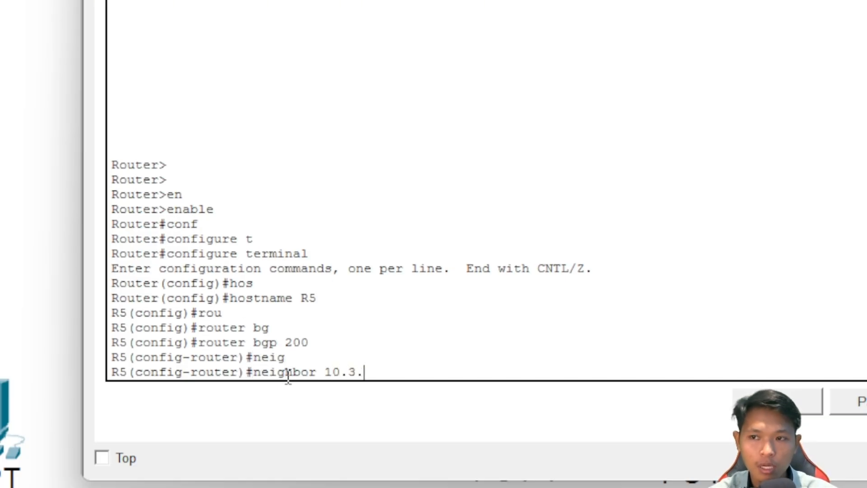
pyautogui.write('0.1 re')
pyautogui.press('Tab')
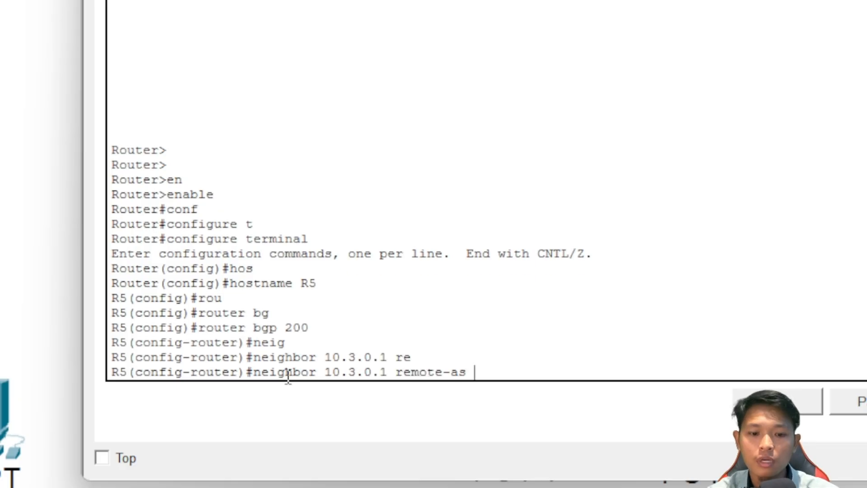
pyautogui.write('100')
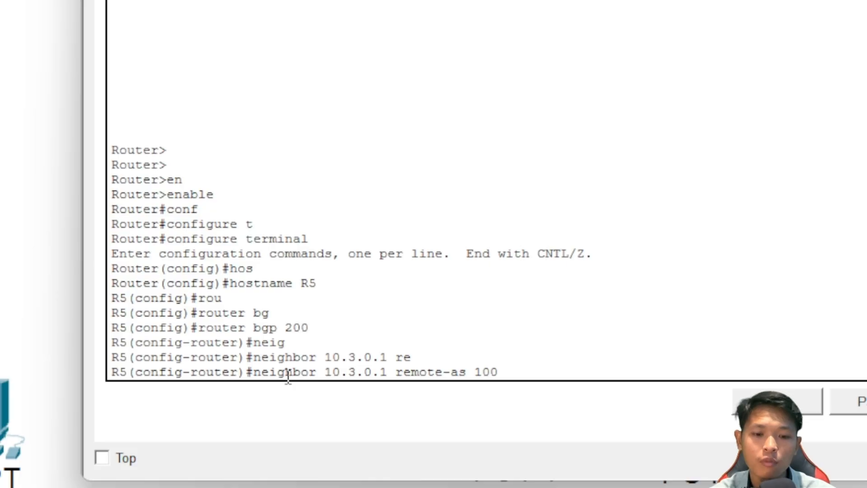
pyautogui.press('Return')
# Advertise network 192.168.5.0 with mask 255.255.255.0 in R5's BGP process, exit router configuration and close R5's window
pyautogui.write('net')
pyautogui.press('Tab')
pyautogui.press('Tab')
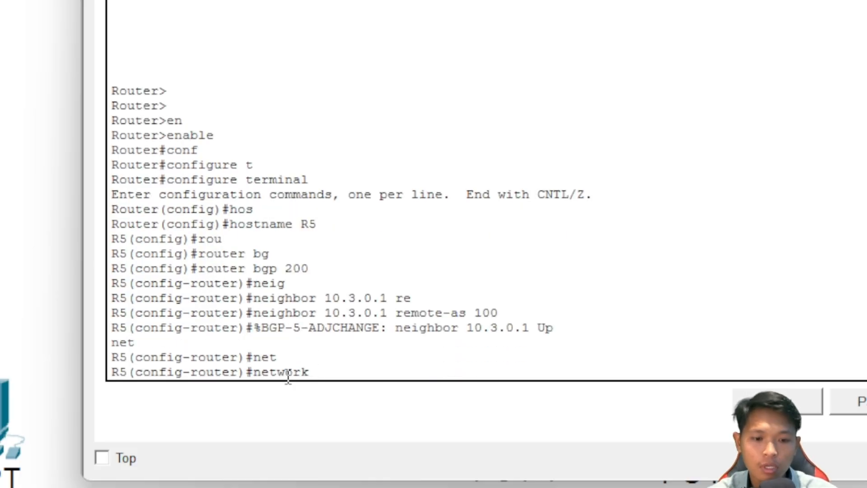
pyautogui.write('192.168')
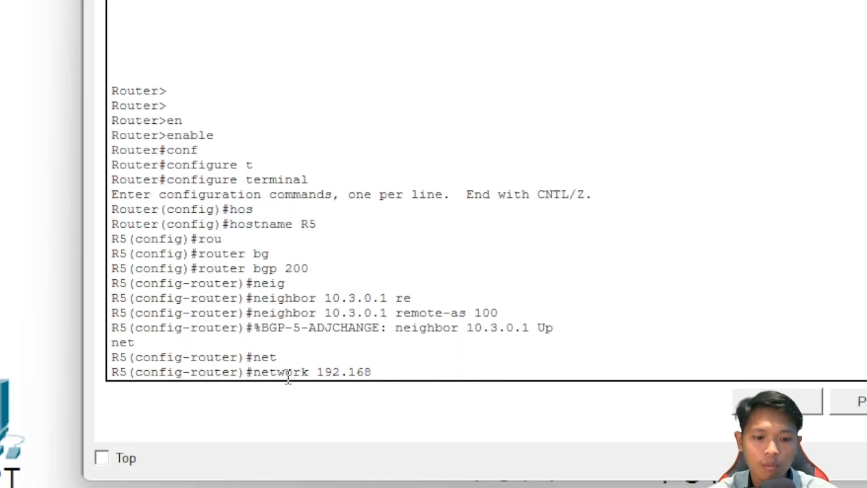
pyautogui.write('.5.0')
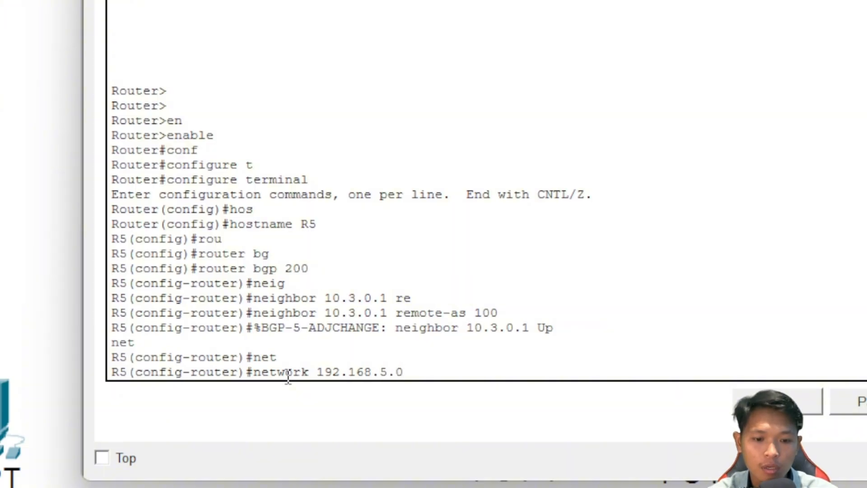
pyautogui.write(' n')
pyautogui.press('BackSpace')
pyautogui.write('mask 25')
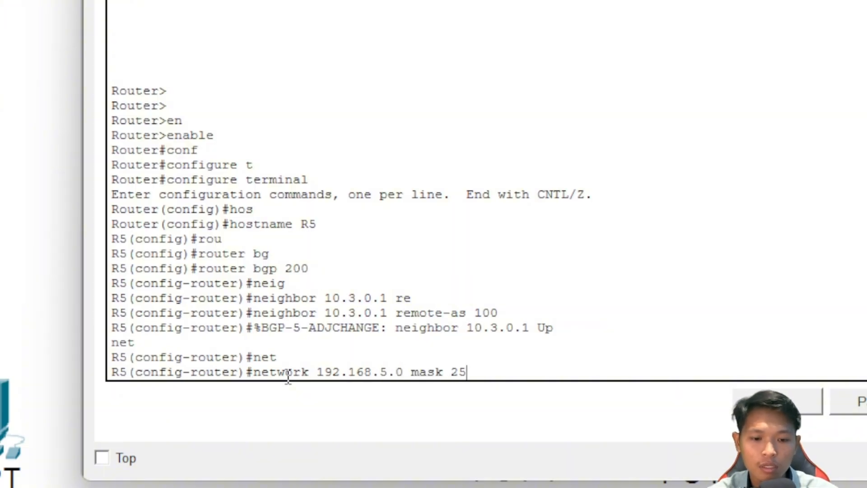
pyautogui.write('5.255.255.0')
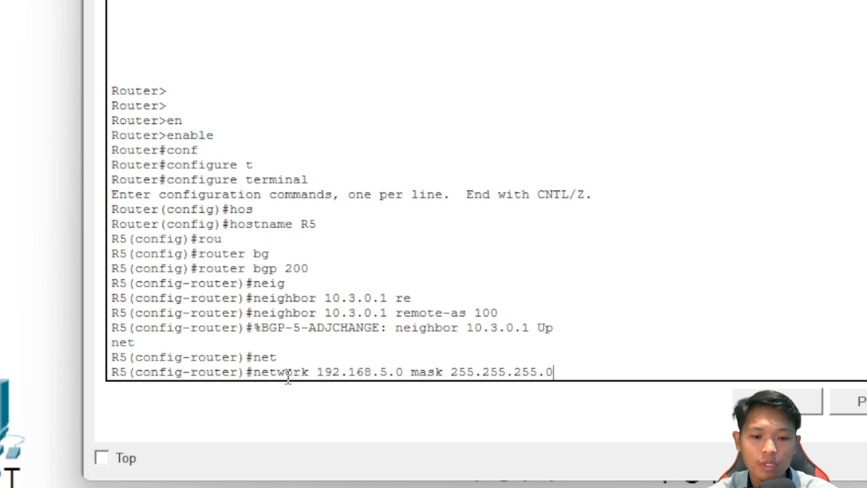
pyautogui.press('Return')
pyautogui.write('exi')
pyautogui.press('Tab')
pyautogui.press('Return')
pyautogui.press('Return')
pyautogui.press('Return')
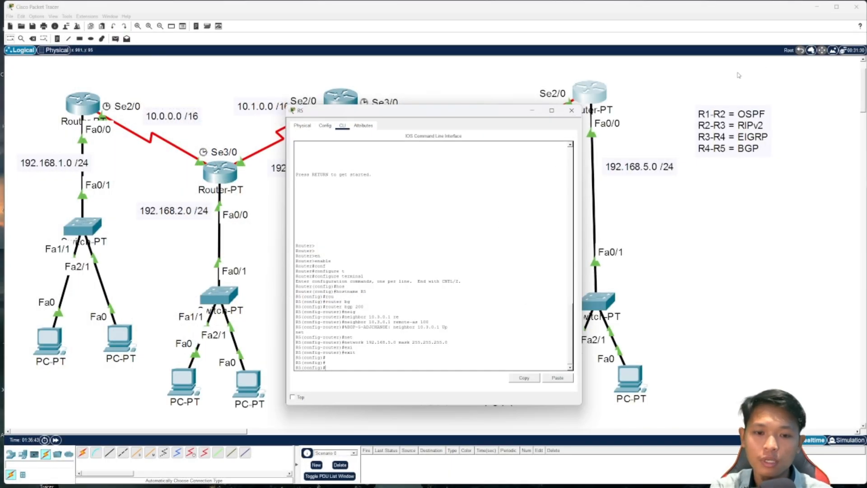
pyautogui.click(570, 111)
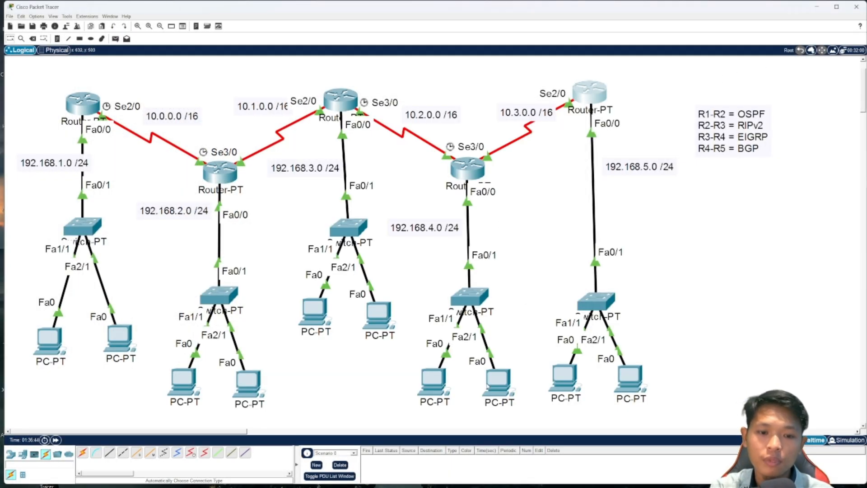
# Test the BGP link with a simple PDU from R4's second PC to R5's first PC and fire PDUs from the list
pyautogui.click(505, 381)
pyautogui.click(564, 378)
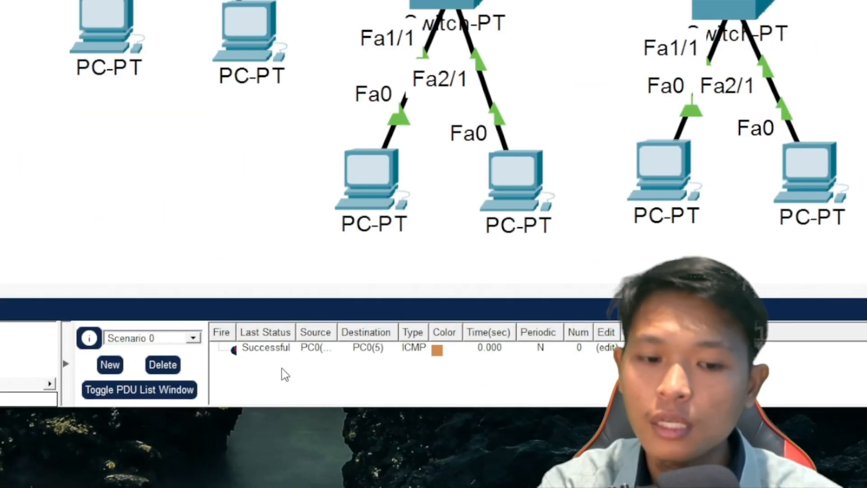
pyautogui.doubleClick(265, 347)
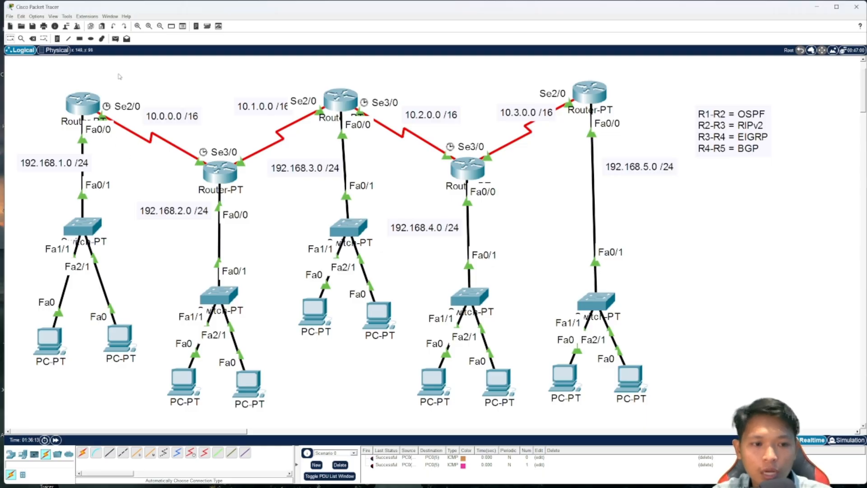
# Test connectivity with a simple PDU from R1's second PC to R3's first PC
pyautogui.click(114, 40)
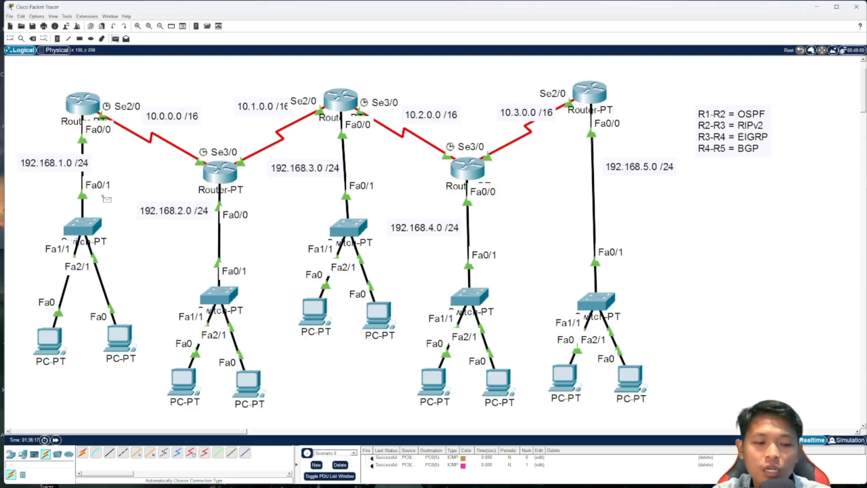
pyautogui.click(120, 342)
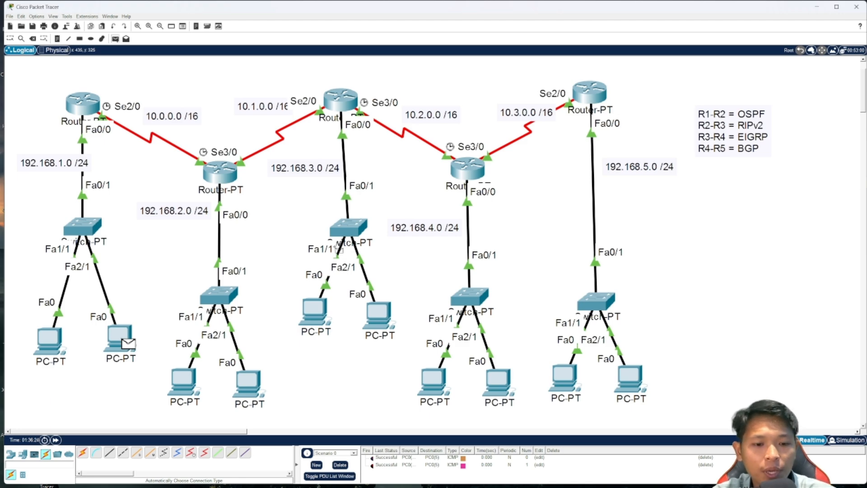
pyautogui.click(326, 318)
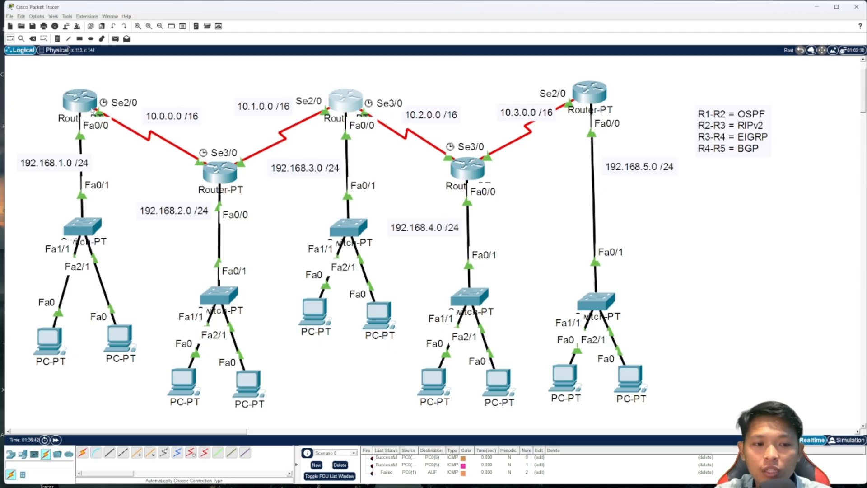
pyautogui.moveTo(86, 106); pyautogui.dragTo(88, 103)
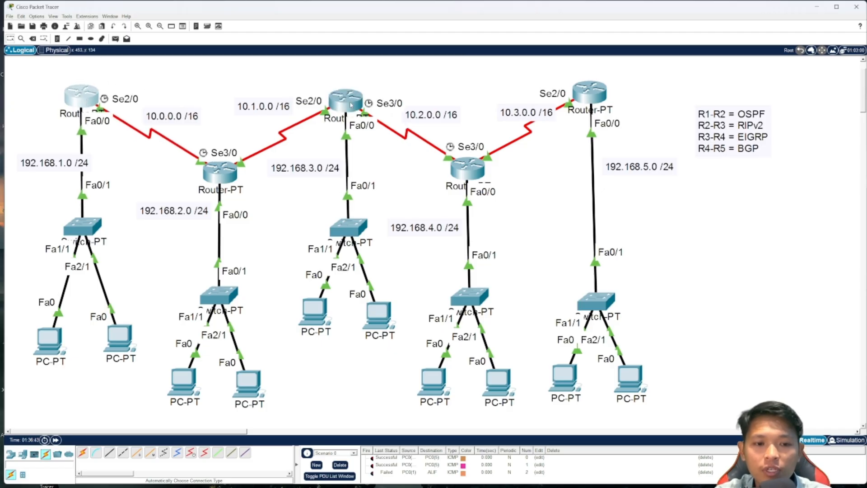
pyautogui.moveTo(352, 105); pyautogui.dragTo(355, 97)
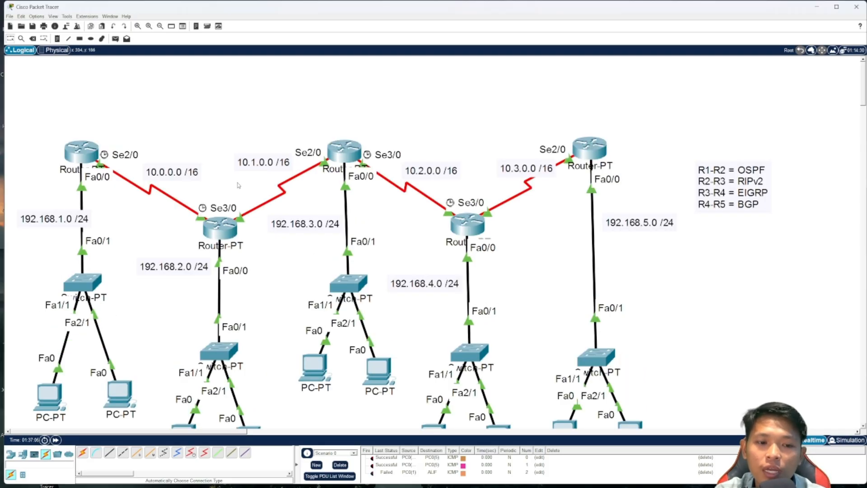
pyautogui.scroll(3, 267, 183)
pyautogui.scroll(-5, 212, 194)
pyautogui.scroll(5, 101, 161)
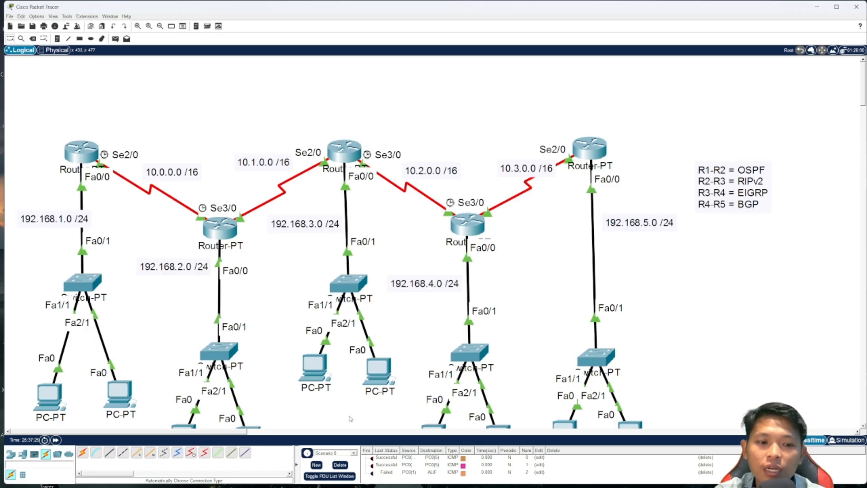
# Open R2's command line, enable privileged mode and enter global configuration mode
pyautogui.click(213, 233)
pyautogui.write('a==e')
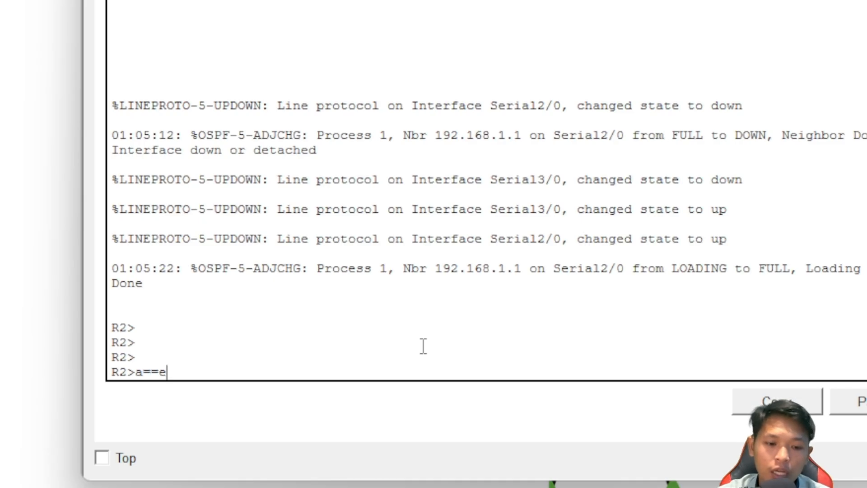
pyautogui.press('Tab')
pyautogui.press('Return')
pyautogui.write('con')
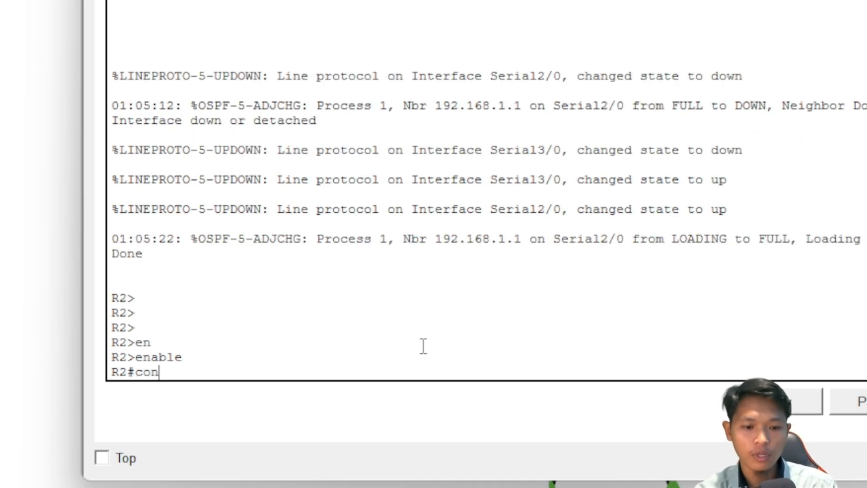
pyautogui.press('Tab')
pyautogui.write('f')
pyautogui.press('Tab')
pyautogui.write('t')
pyautogui.press('Tab')
pyautogui.press('Return')
pyautogui.press('Return')
pyautogui.press('Return')
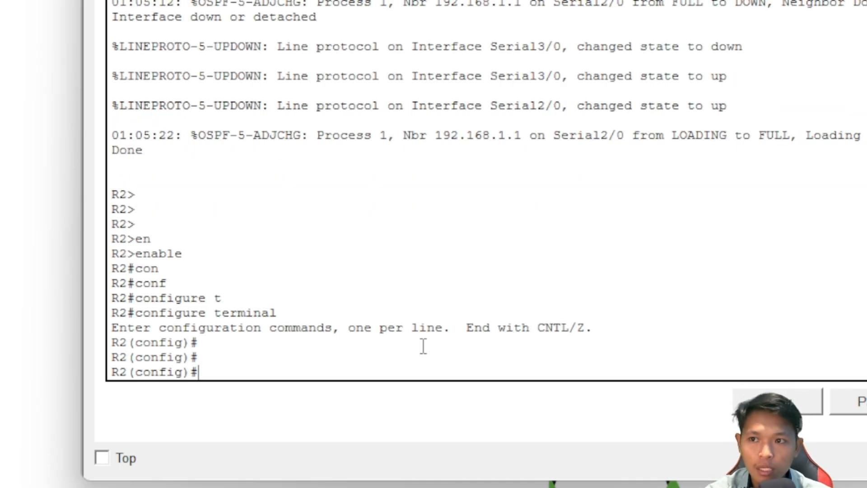
# Enter router configuration for OSPF process 1 on R2
pyautogui.write('rou')
pyautogui.press('Tab')
pyautogui.write('os')
pyautogui.press('Tab')
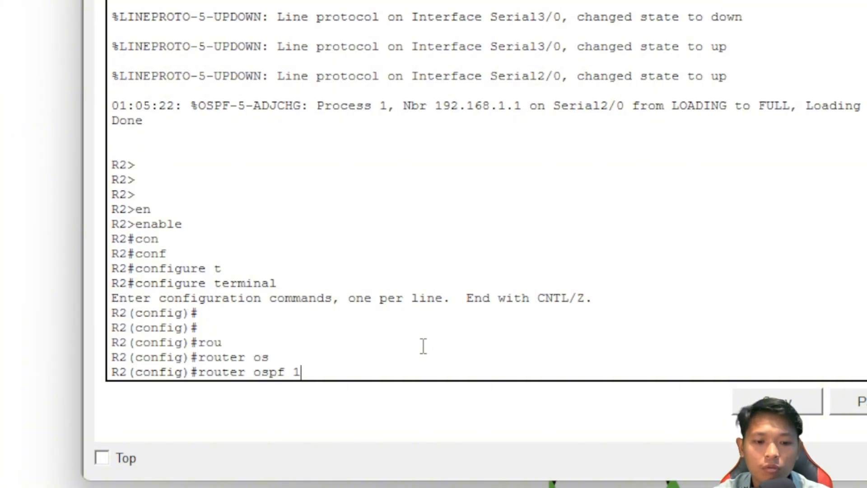
pyautogui.write('1')
pyautogui.press('Return')
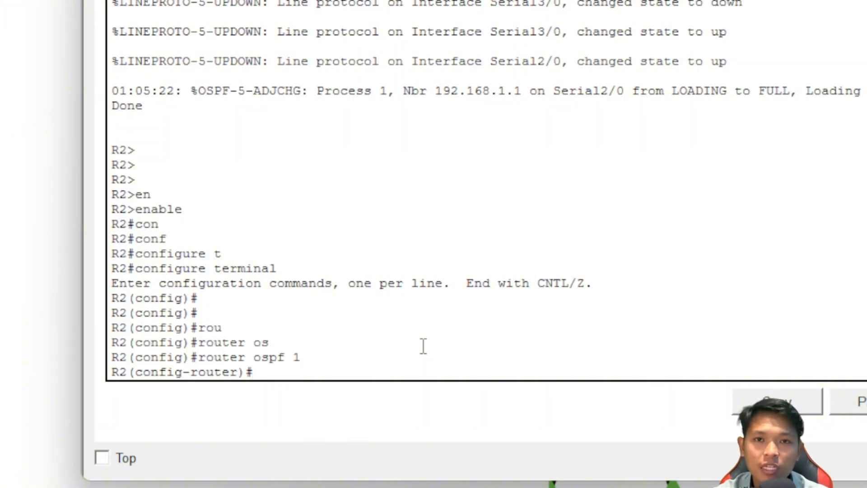
# Redistribute RIP routes with the subnets option into R2's OSPF process and return to global configuration mode
pyautogui.write('redis')
pyautogui.press('Tab')
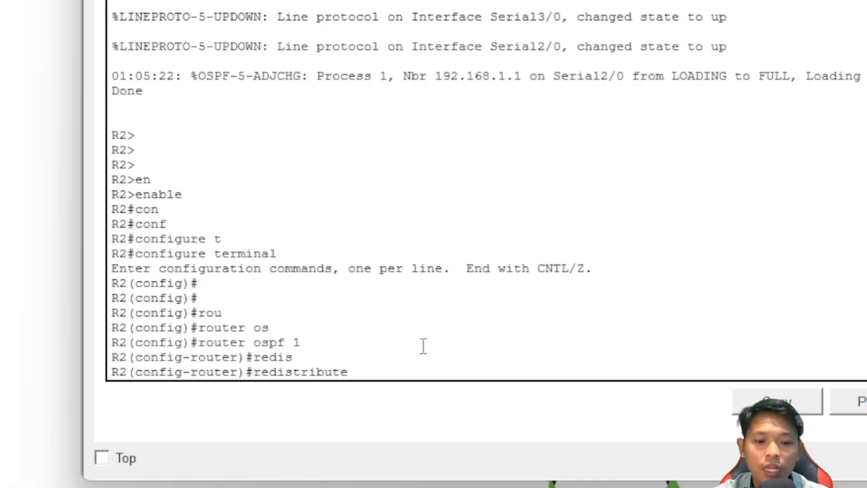
pyautogui.write('rip sub')
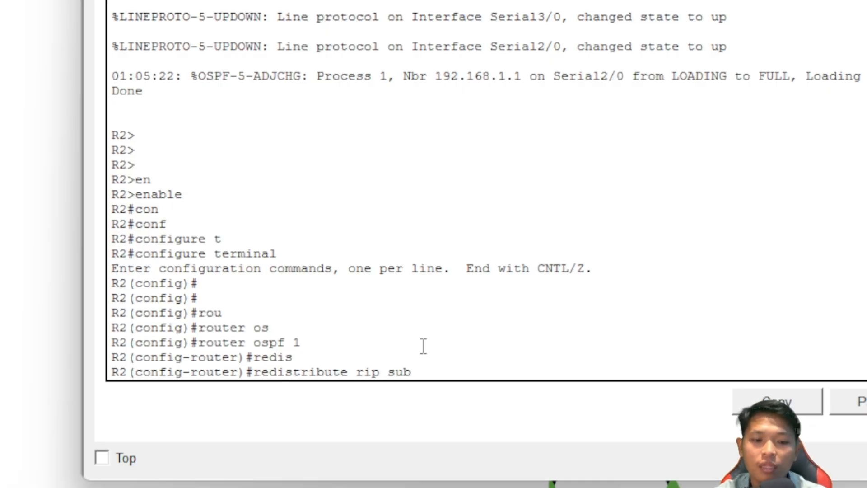
pyautogui.press('Tab')
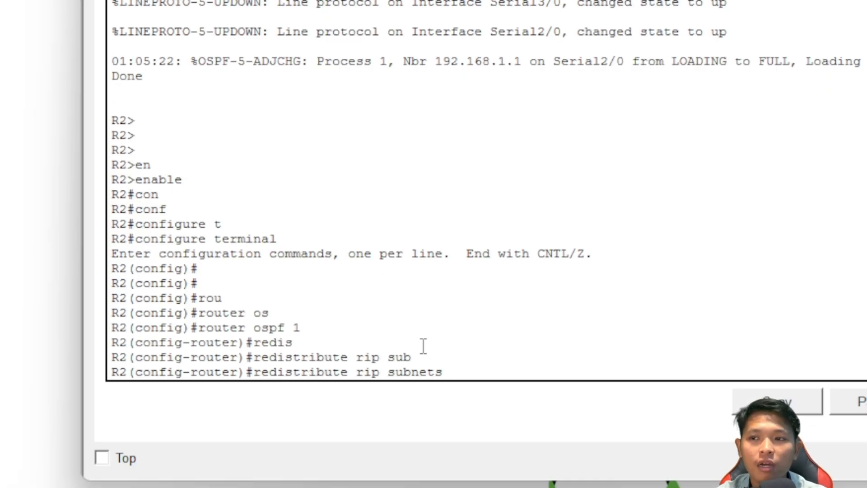
pyautogui.press('Return')
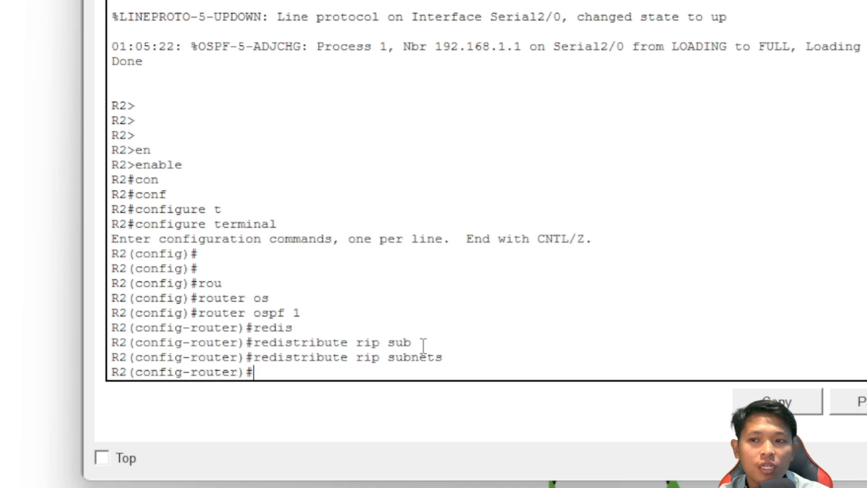
pyautogui.write('exi')
pyautogui.press('Tab')
pyautogui.press('Return')
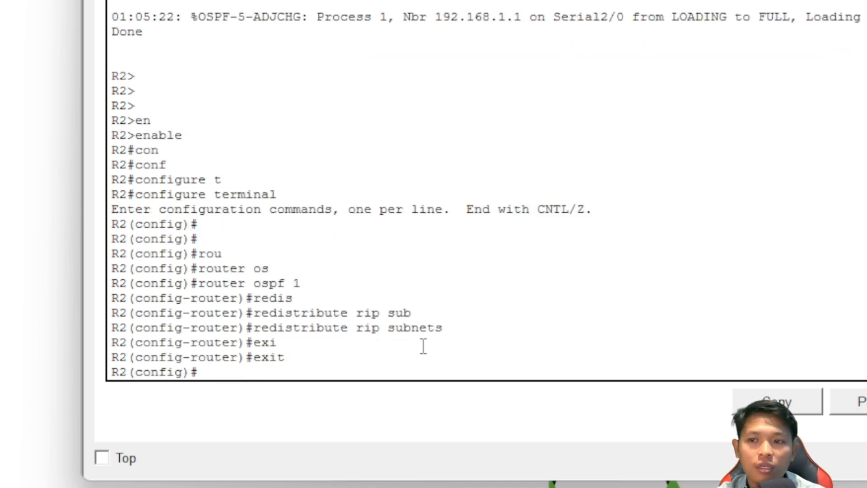
pyautogui.press('Return')
pyautogui.press('Return')
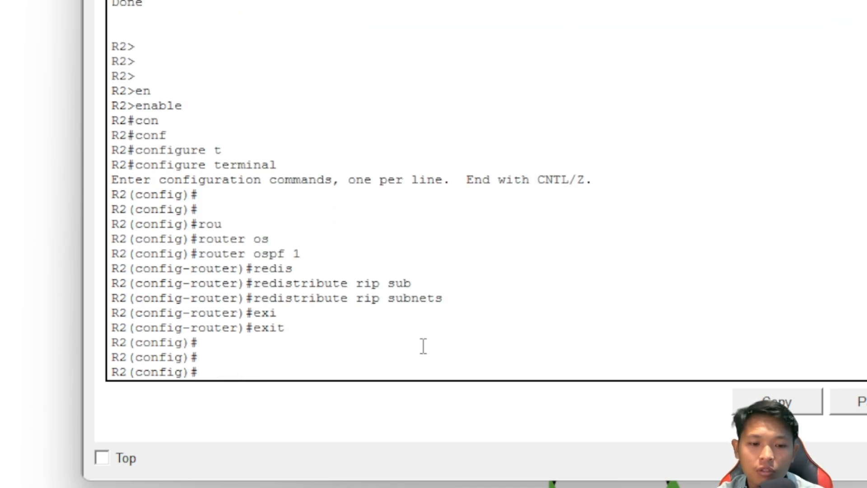
# Enter R2's RIP router configuration and set it to version 2
pyautogui.write('rou')
pyautogui.press('Tab')
pyautogui.write('rip')
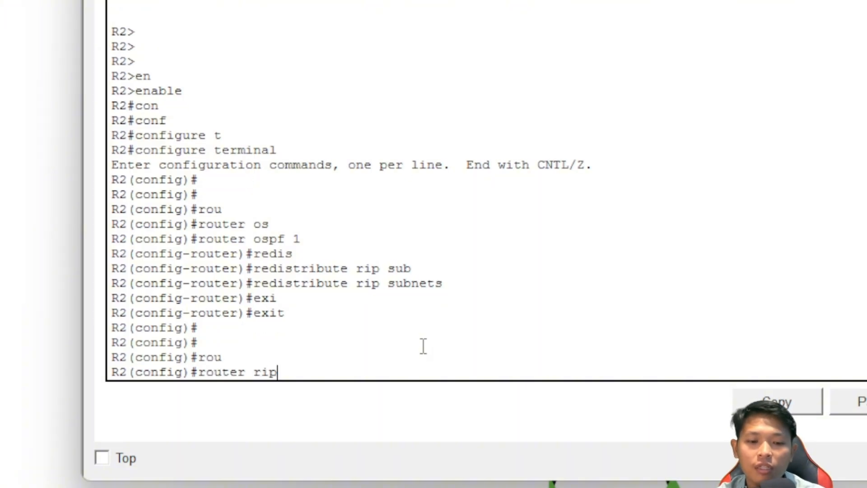
pyautogui.press('Return')
pyautogui.write('vers')
pyautogui.press('Tab')
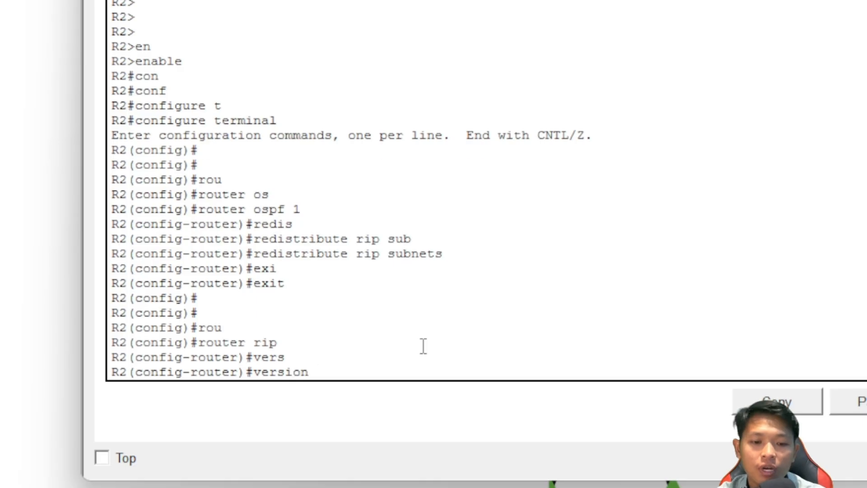
pyautogui.write('2')
pyautogui.press('Return')
# Redistribute OSPF process 1 with metric 1 into R2's RIP process and close R2's window
pyautogui.write('redis')
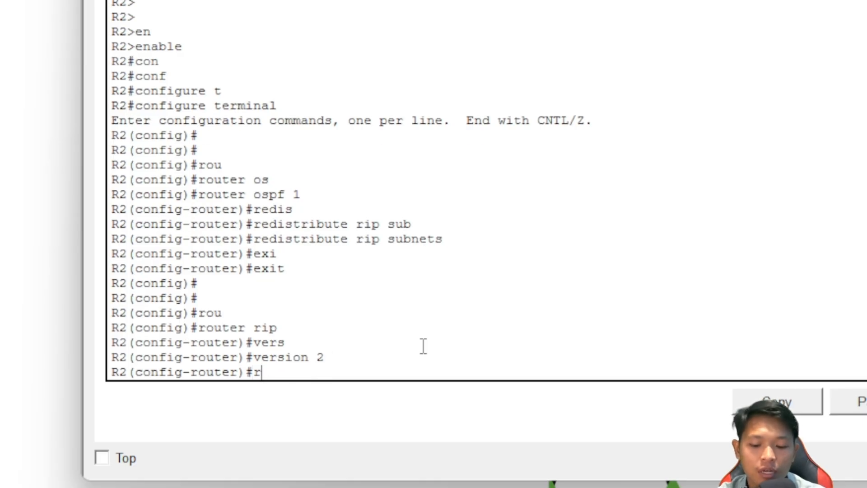
pyautogui.press('Tab')
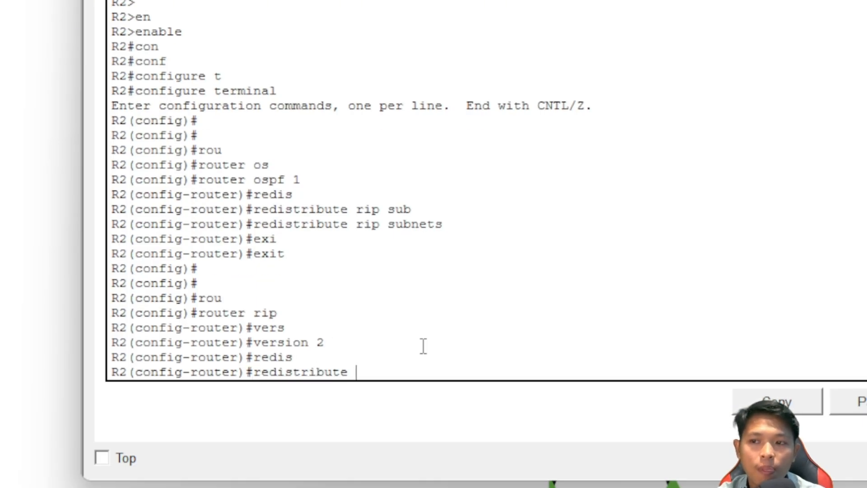
pyautogui.write('os')
pyautogui.press('Tab')
pyautogui.write('1')
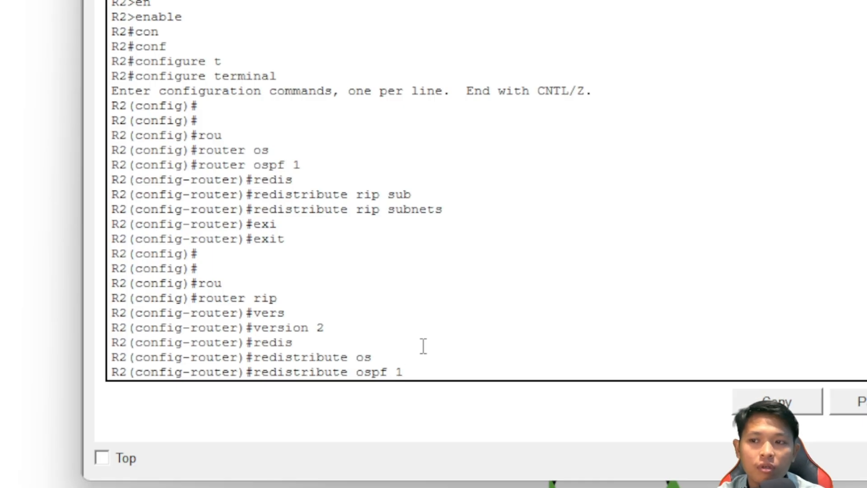
pyautogui.write(' met')
pyautogui.press('Tab')
pyautogui.write('1')
pyautogui.press('Return')
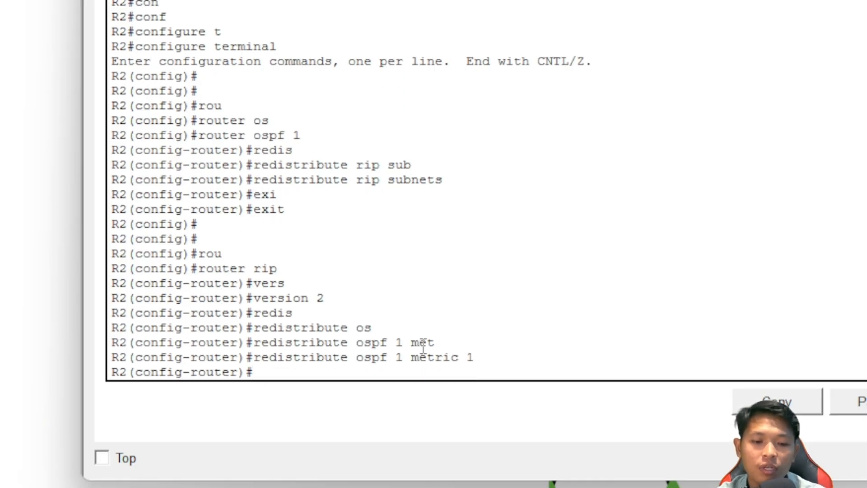
pyautogui.write('e')
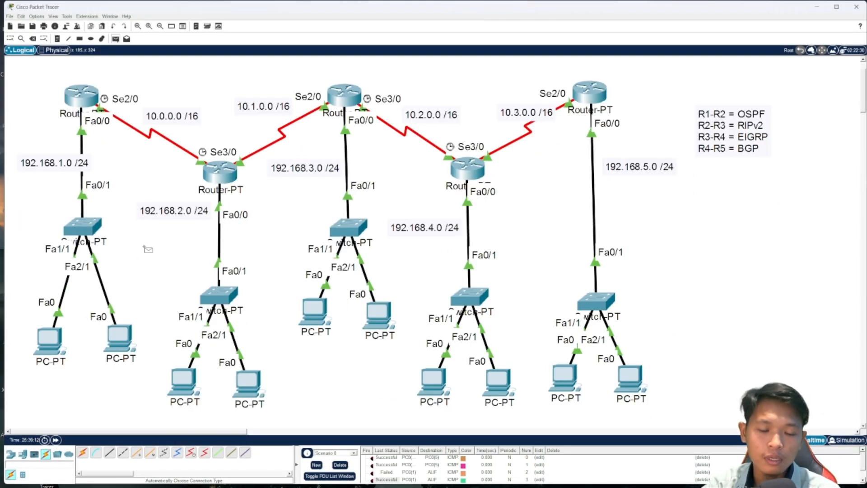
# Retest the path from R1's second PC to R3's first PC with a simple PDU and check its list entry
pyautogui.scroll(-3, 149, 253)
pyautogui.click(128, 339)
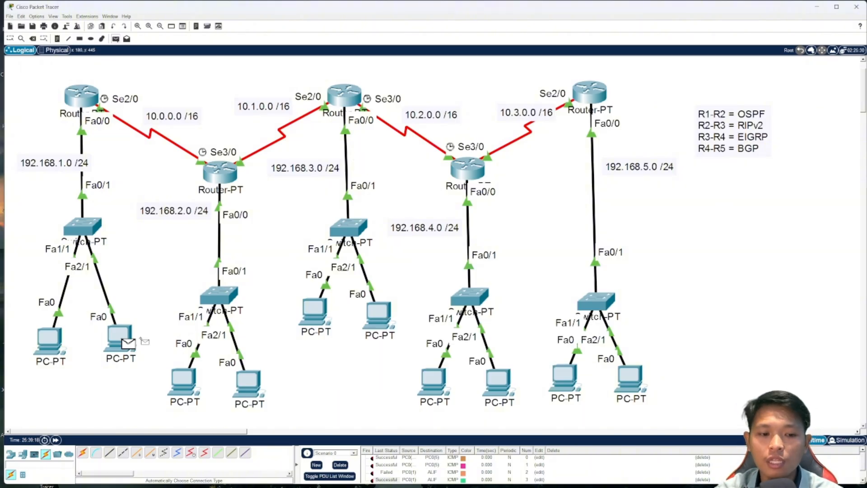
pyautogui.click(320, 317)
pyautogui.click(396, 472)
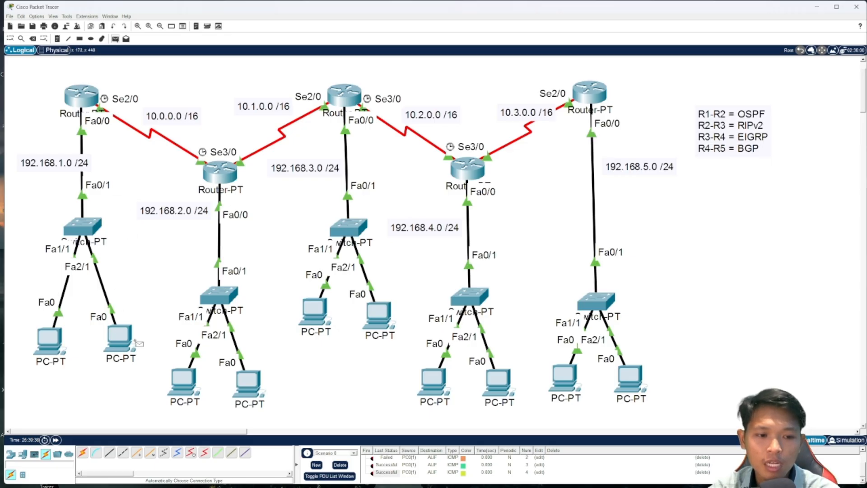
# Send a simple PDU from R1's second PC to R4's first PC and check its list entry
pyautogui.click(129, 342)
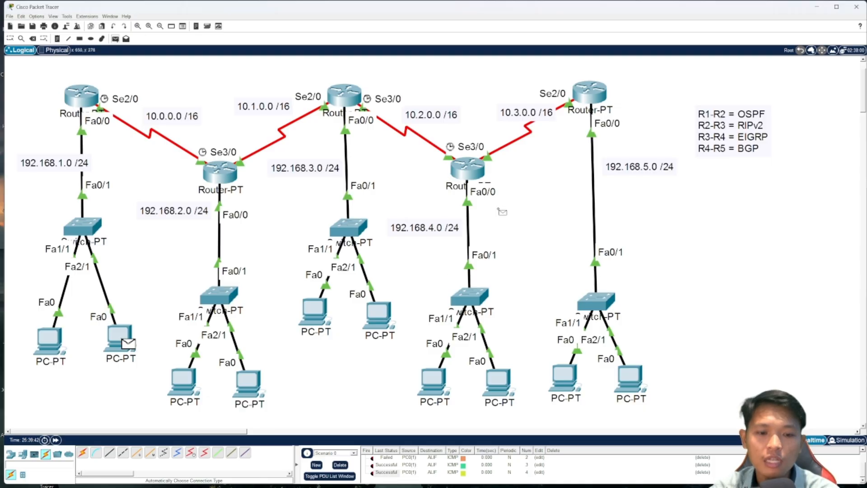
pyautogui.click(435, 379)
pyautogui.click(397, 473)
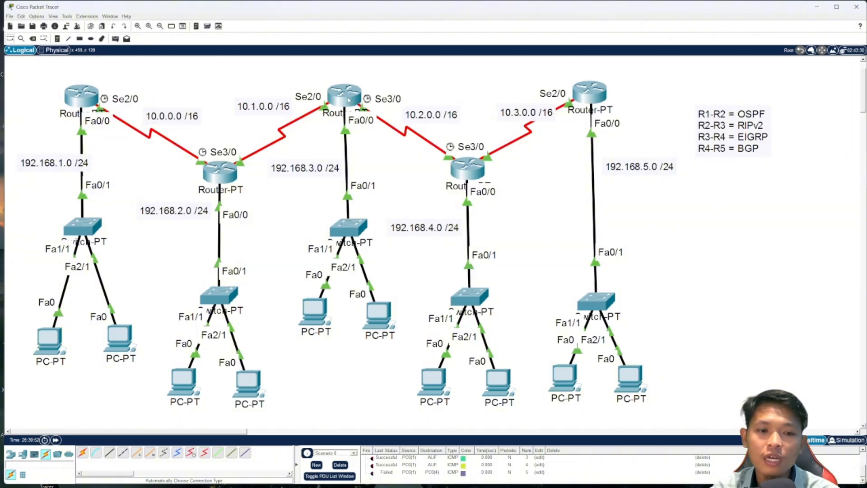
pyautogui.moveTo(348, 100); pyautogui.dragTo(347, 108)
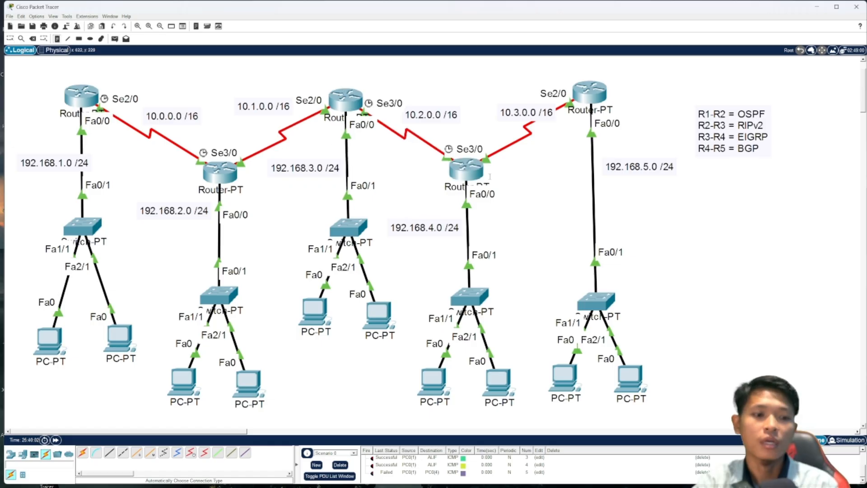
# Add a note below the protocol list: R2-R3 = REDISTRIBUTE OSPF-RIPv2, R3-R4 = REDISTRIBUTE RIPv2-EIGRP, R4-R5 = REDISTRIBUTE EIGRP-BGP
pyautogui.click(698, 179)
pyautogui.write('R2-R')
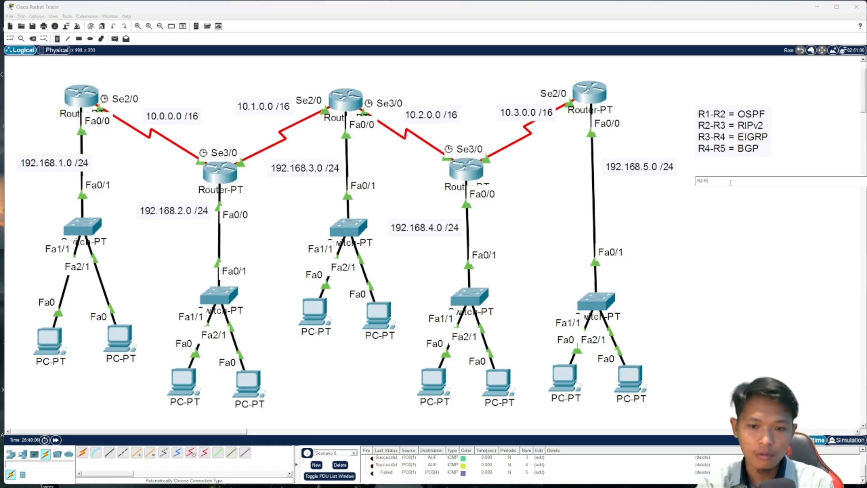
pyautogui.write('3 = REDIST')
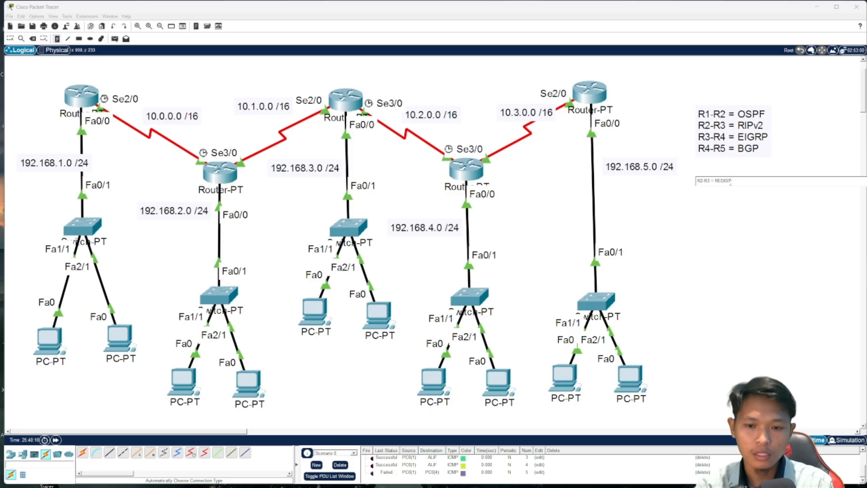
pyautogui.write('RIBUTE OSPF-RIPv2')
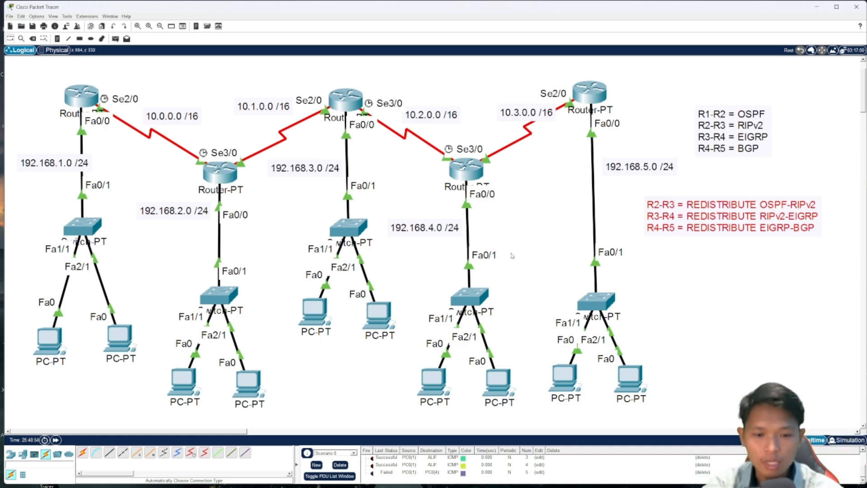
# Open R3's command line, enable privileged mode and enter global configuration mode
pyautogui.click(348, 103)
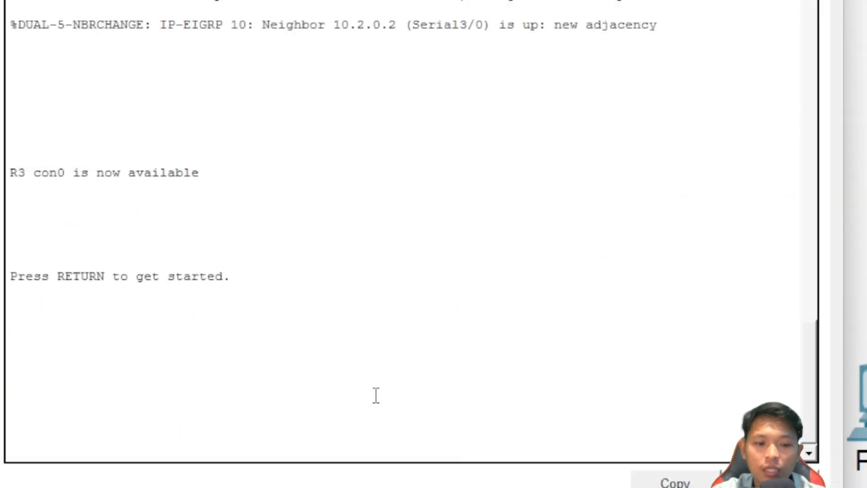
pyautogui.press('Return')
pyautogui.press('Return')
pyautogui.press('Return')
pyautogui.press('Return')
pyautogui.write('en')
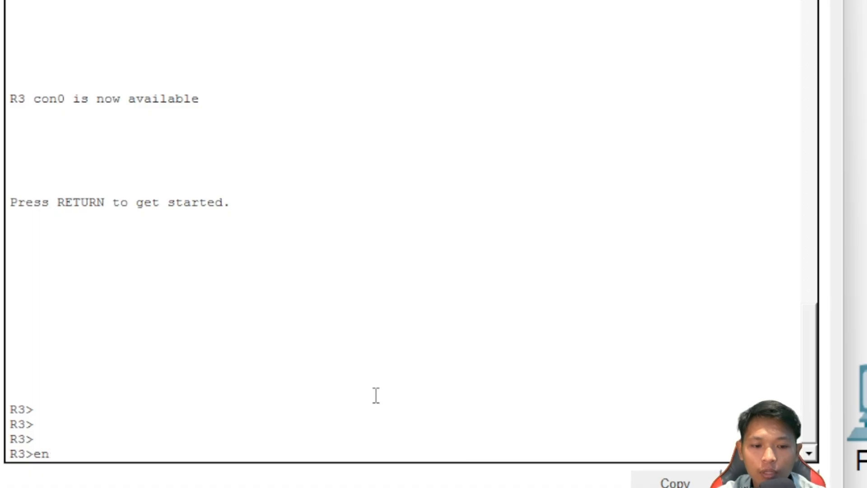
pyautogui.press('Return')
pyautogui.write('conf')
pyautogui.press('Tab')
pyautogui.write('t')
pyautogui.press('Tab')
pyautogui.press('Return')
pyautogui.press('Return')
pyautogui.press('Return')
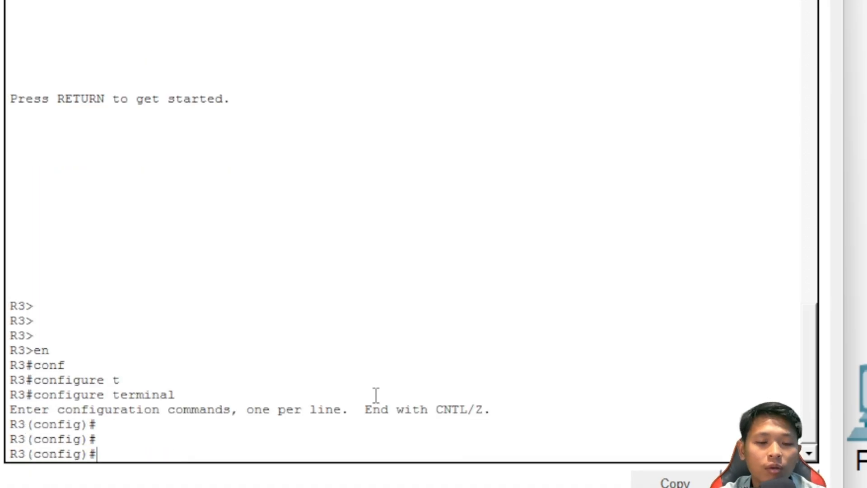
# Enter RIP router configuration on R3 and set RIP to version 2
pyautogui.write('rou')
pyautogui.press('Tab')
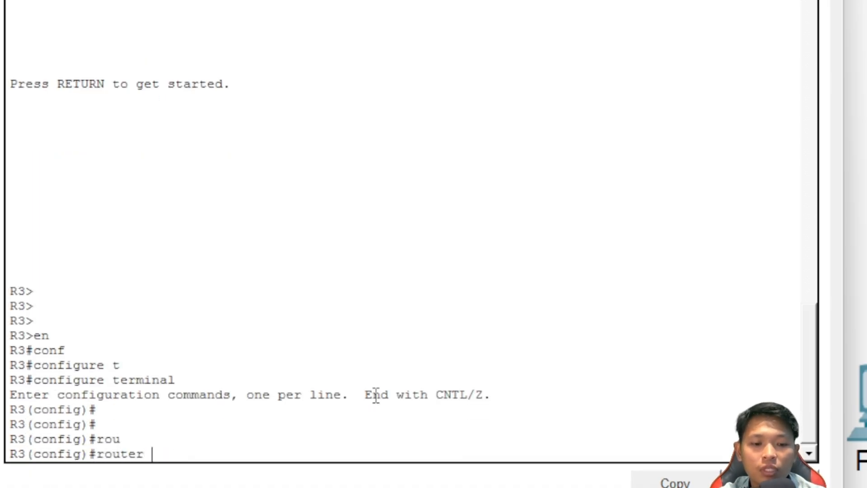
pyautogui.write('rip')
pyautogui.press('Return')
pyautogui.write('vers')
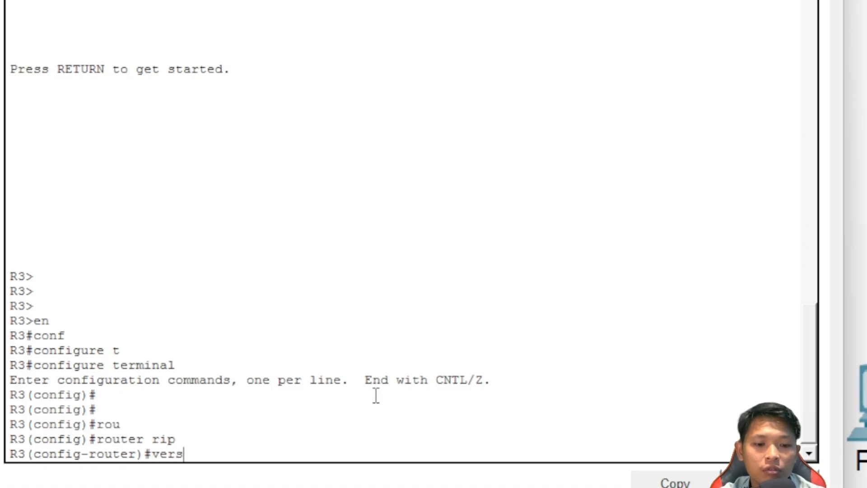
pyautogui.press('Tab')
pyautogui.write('2')
pyautogui.press('Return')
# Redistribute EIGRP 10 into RIP on R3 with metric 1 and return to global configuration mode
pyautogui.write('red')
pyautogui.press('Tab')
pyautogui.write('e')
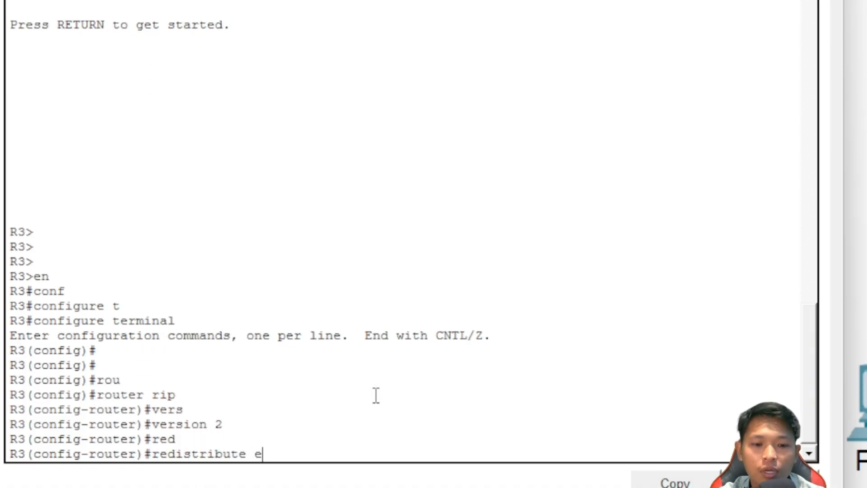
pyautogui.write('i')
pyautogui.press('Tab')
pyautogui.write('10 met')
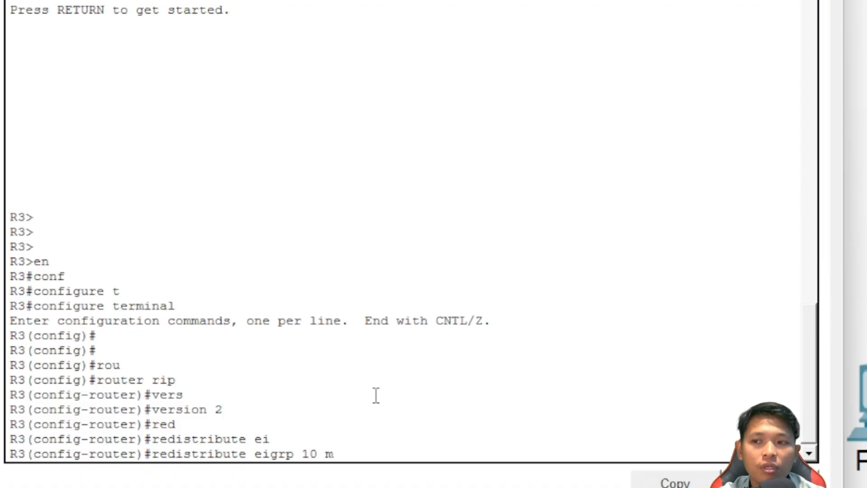
pyautogui.press('Tab')
pyautogui.write('1')
pyautogui.press('Return')
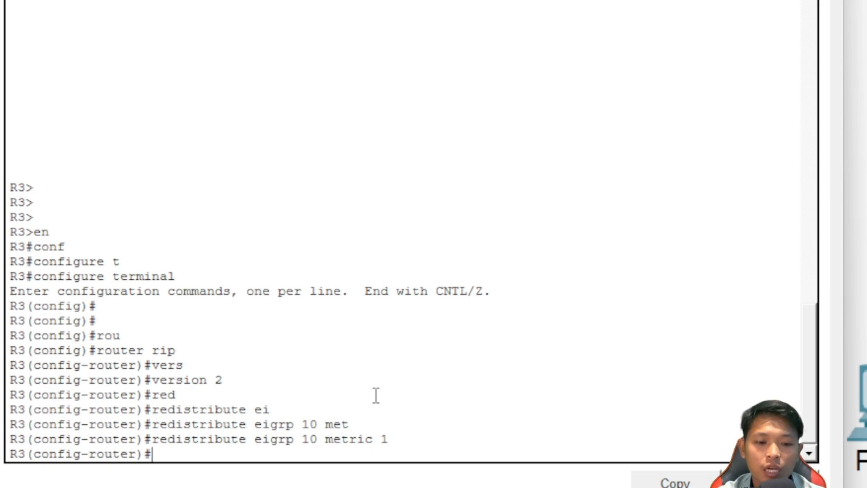
pyautogui.write('exi')
pyautogui.press('Tab')
pyautogui.press('Return')
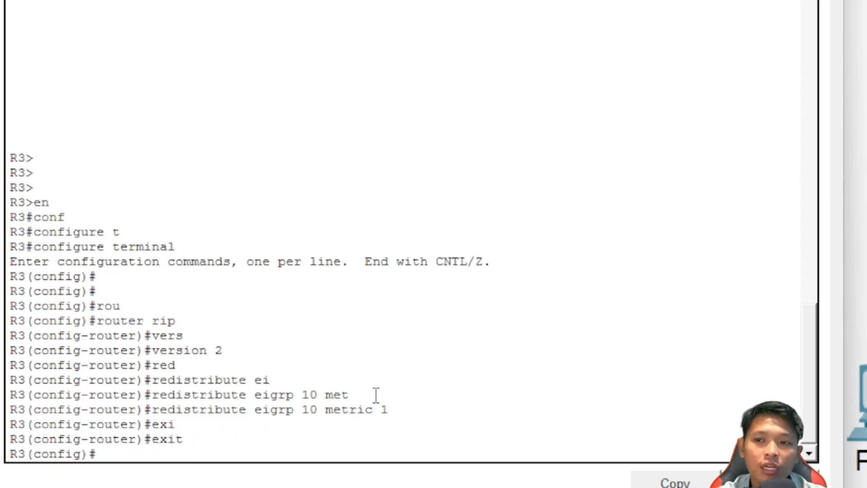
# Enter router configuration for EIGRP 10 on R3
pyautogui.write('rou')
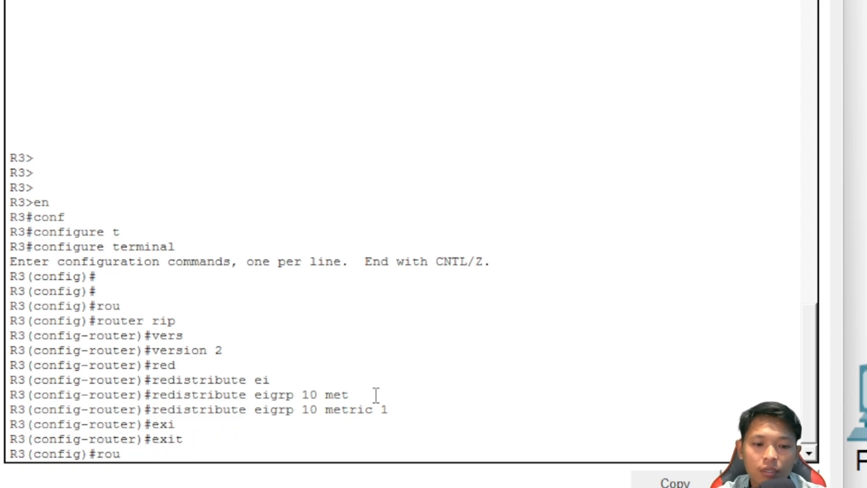
pyautogui.press('Tab')
pyautogui.write('eig')
pyautogui.press('Tab')
pyautogui.write('10')
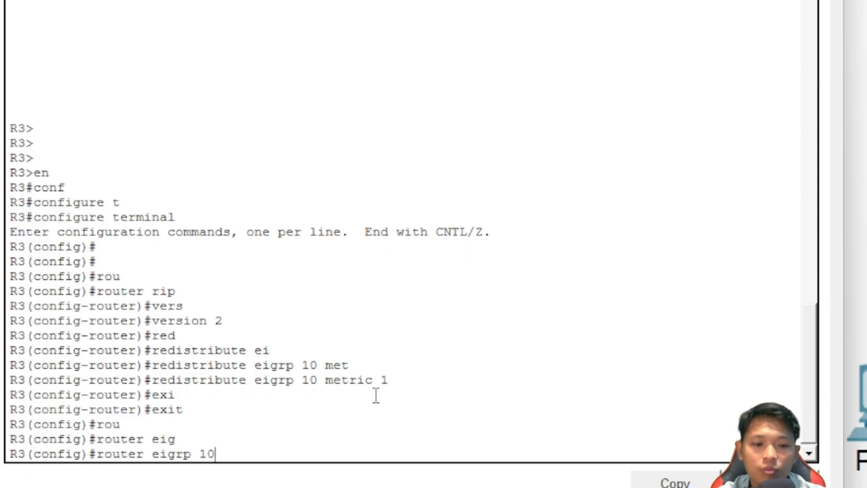
pyautogui.press('Return')
# Redistribute RIP into R3's EIGRP with metric 1 1 1 1 1, exit router configuration and minimize R3's window
pyautogui.write('red')
pyautogui.press('Tab')
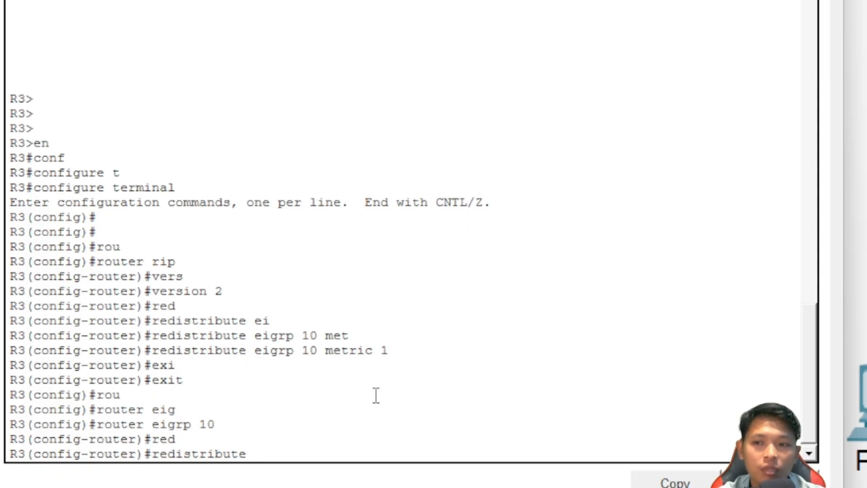
pyautogui.write('rip met')
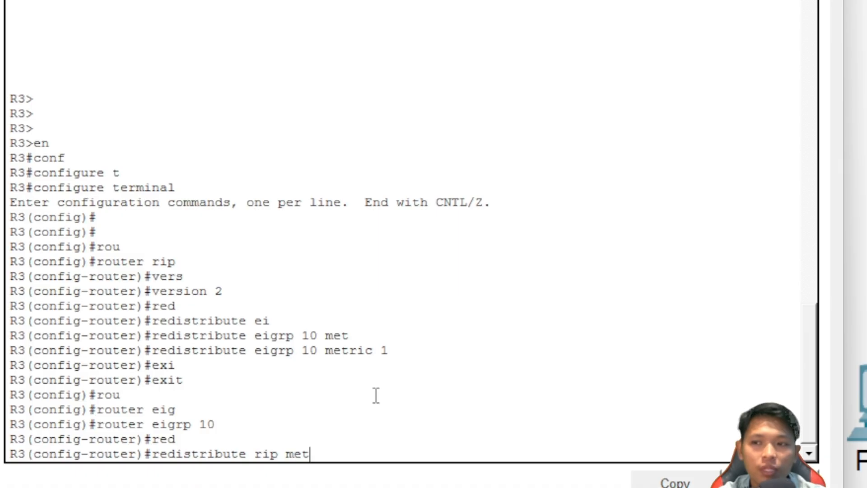
pyautogui.press('Tab')
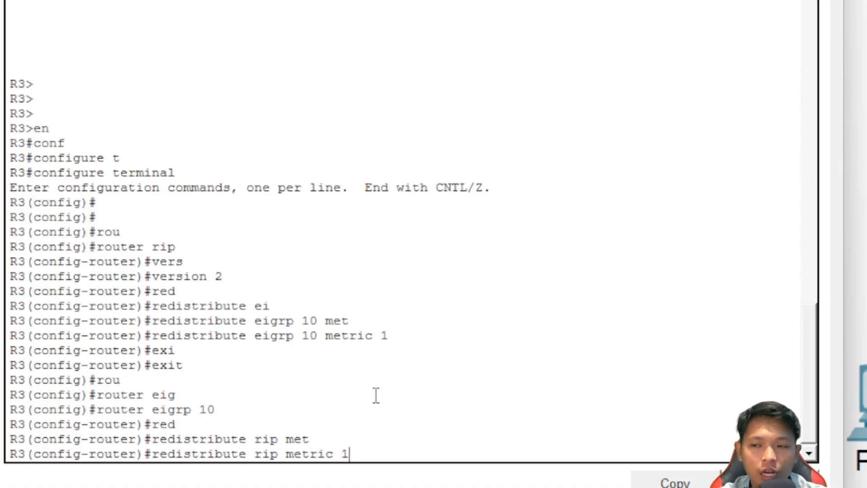
pyautogui.write('1 1 1 1 1')
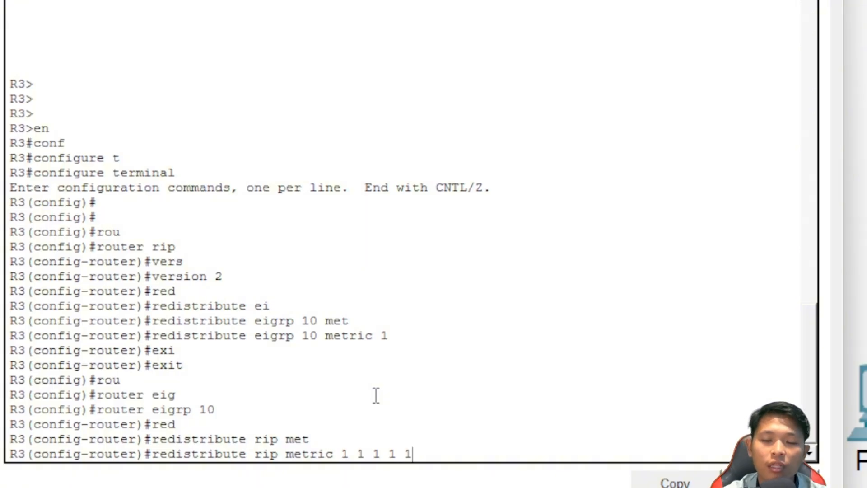
pyautogui.press('Return')
pyautogui.write('ex')
pyautogui.press('Tab')
pyautogui.press('Return')
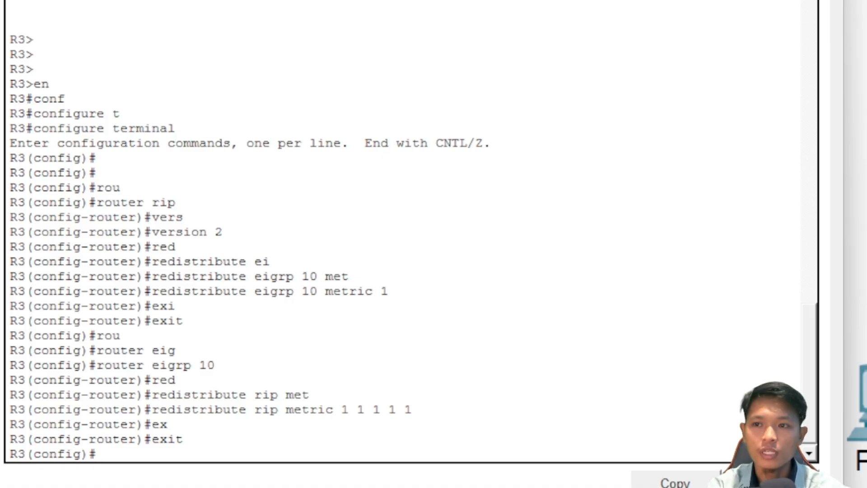
pyautogui.write('a')
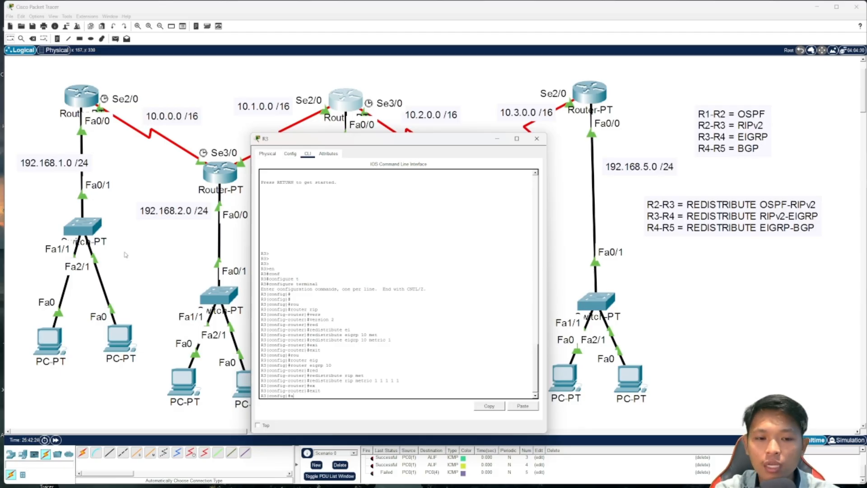
pyautogui.click(497, 140)
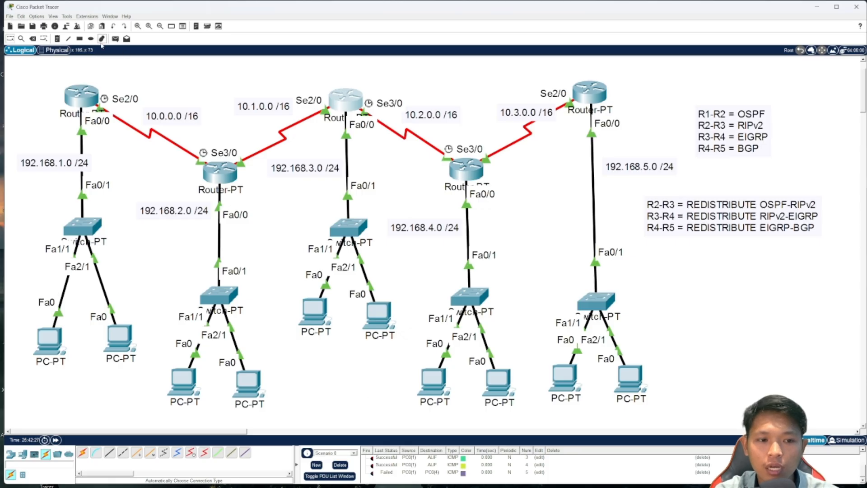
# Clear the PDU list and send a simple PDU from R1's second PC to R4's first PC
pyautogui.click(340, 465)
pyautogui.click(115, 39)
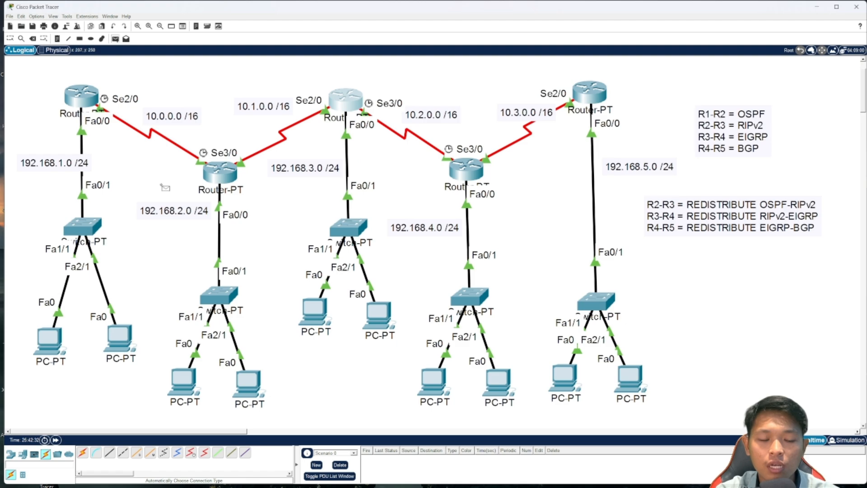
pyautogui.click(128, 339)
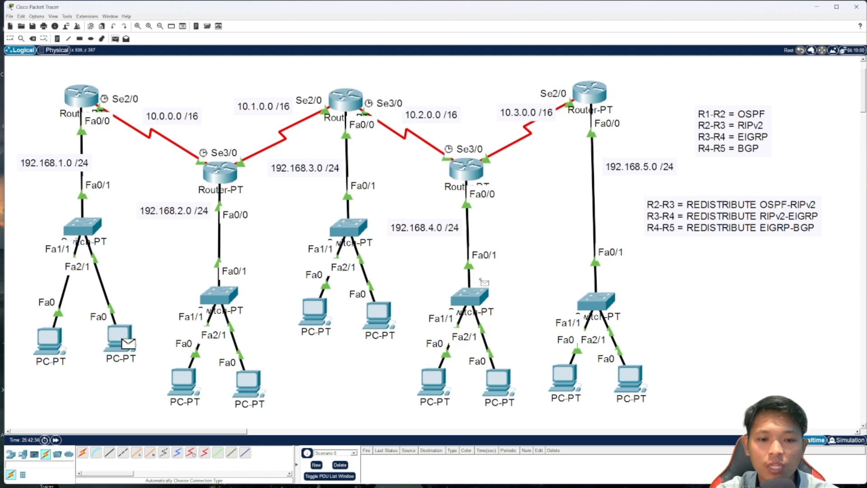
pyautogui.click(439, 385)
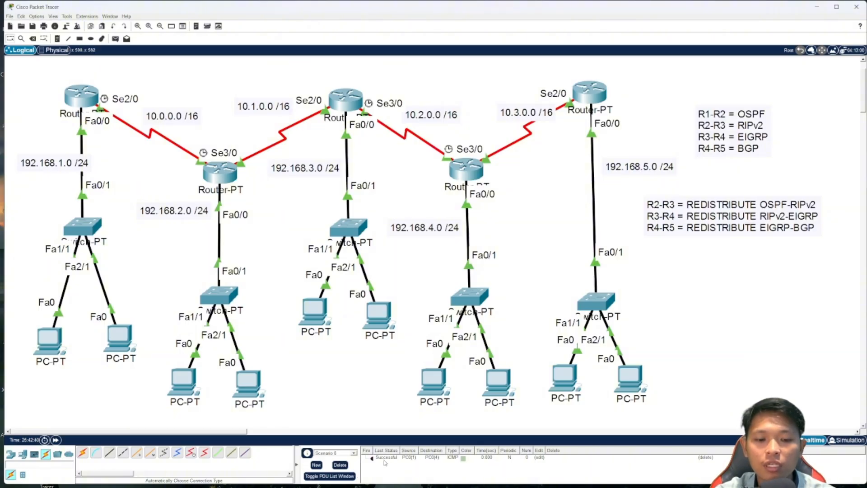
# Test R1's second PC to R5's first PC with a simple PDU, and clear the PDU list
pyautogui.click(115, 38)
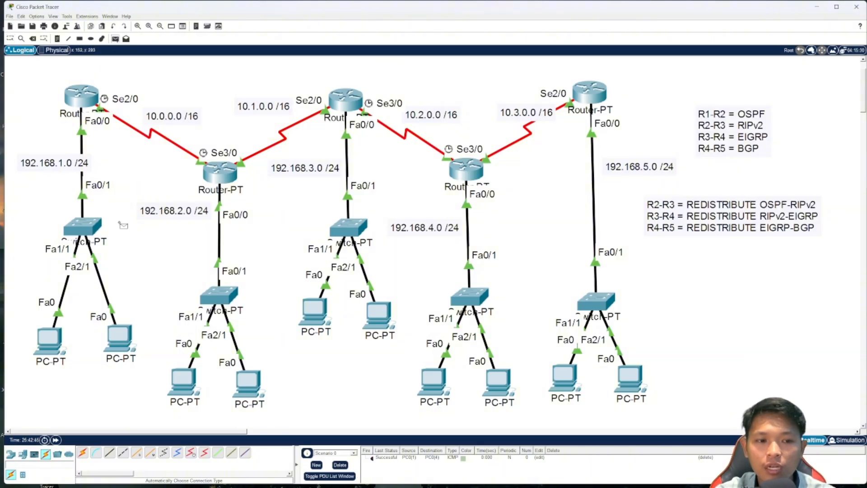
pyautogui.click(120, 341)
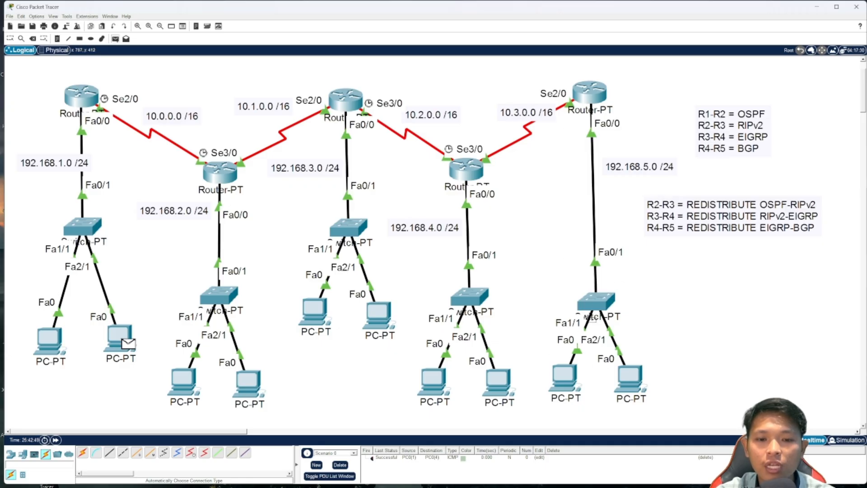
pyautogui.click(564, 377)
pyautogui.click(340, 465)
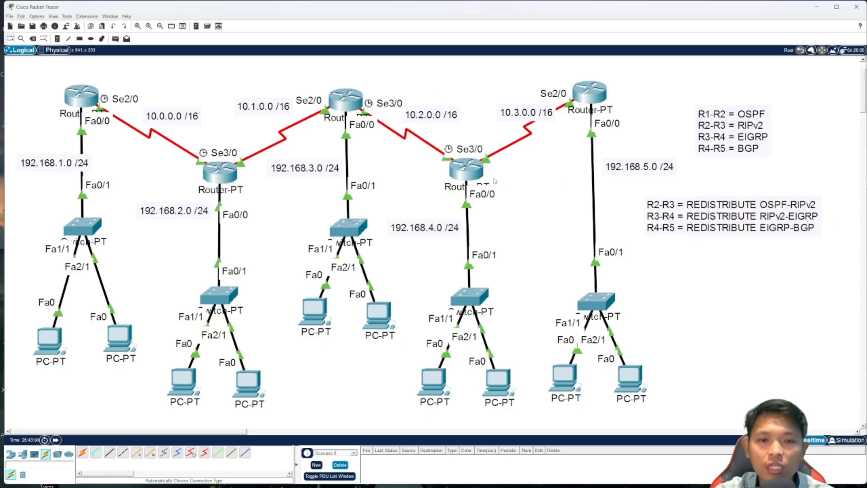
# Open R4's command line and enter router configuration for BGP 100
pyautogui.click(474, 180)
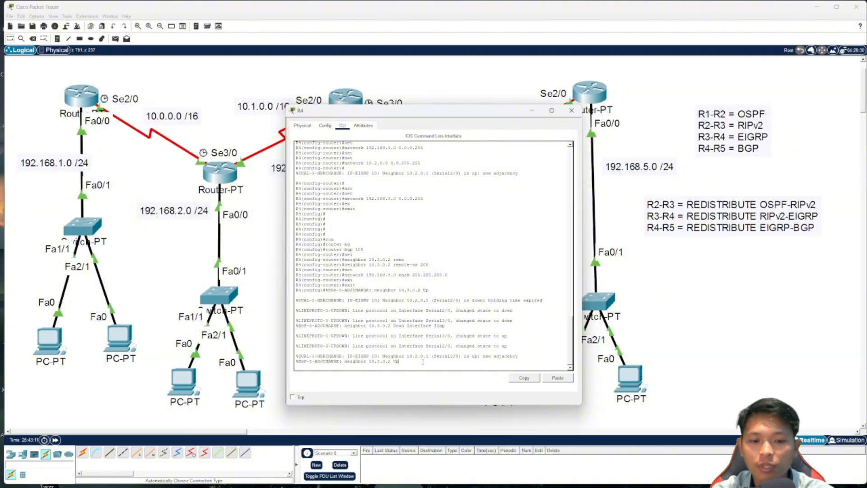
pyautogui.press('Return')
pyautogui.press('Return')
pyautogui.press('Return')
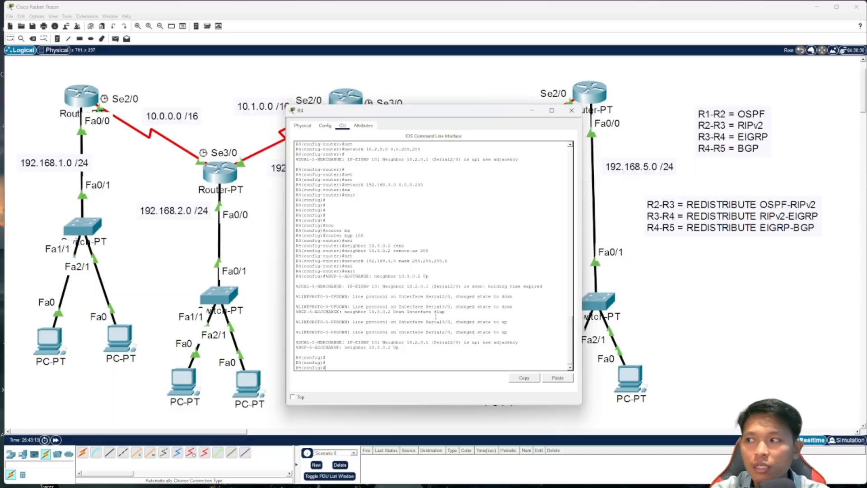
pyautogui.write('rou')
pyautogui.press('Tab')
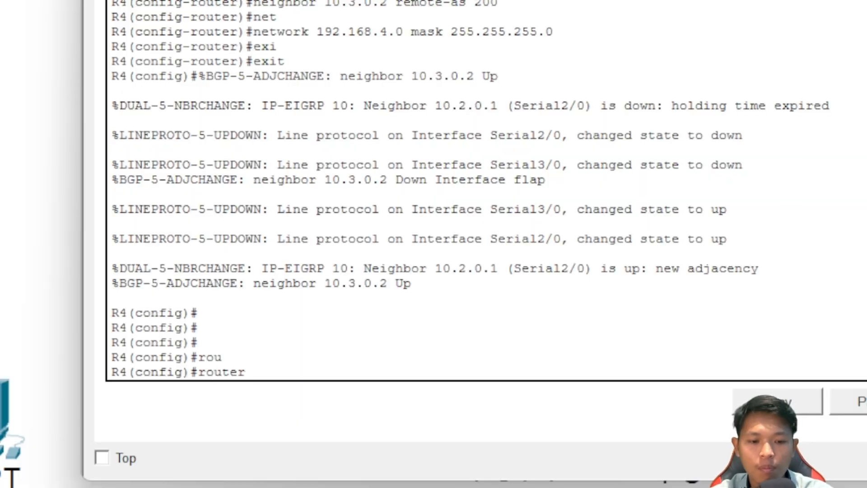
pyautogui.write('b')
pyautogui.press('Tab')
pyautogui.write('100')
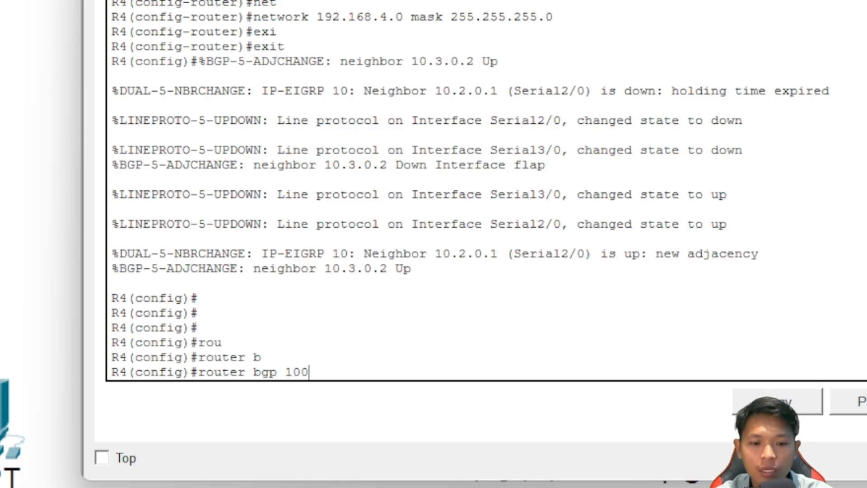
pyautogui.press('Return')
# Redistribute EIGRP 10 into R4's BGP and return to global configuration mode
pyautogui.write('red')
pyautogui.press('Tab')
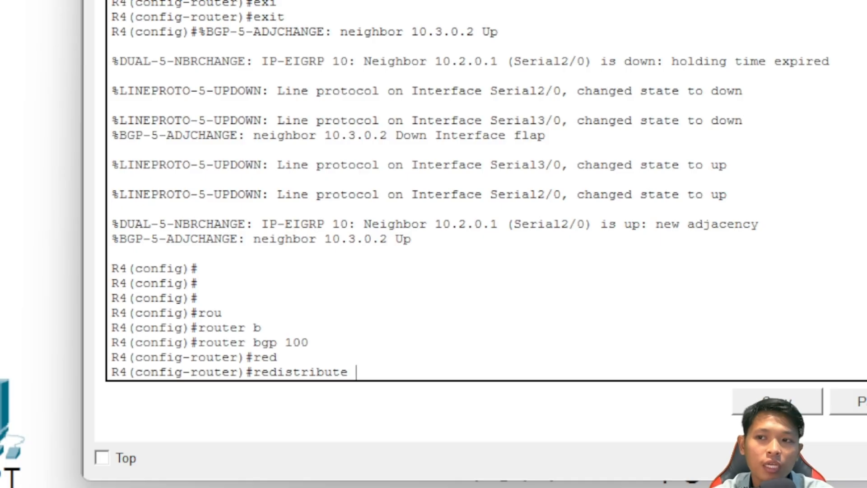
pyautogui.write('eig')
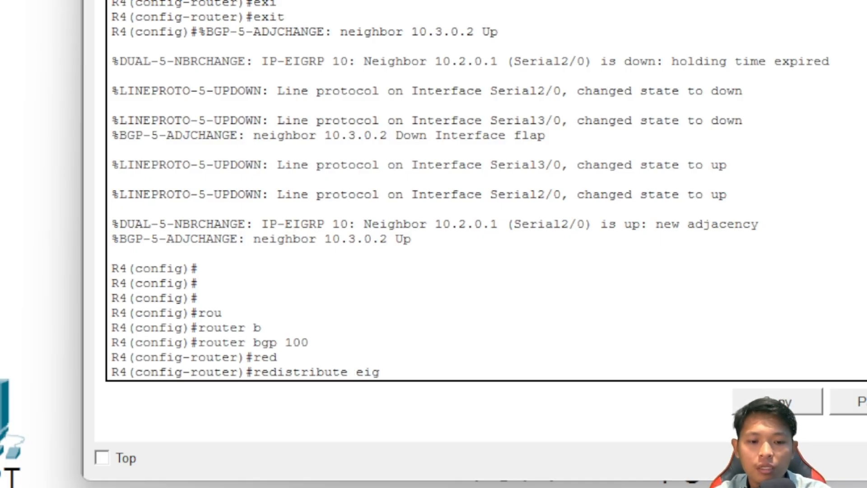
pyautogui.press('Tab')
pyautogui.write('10')
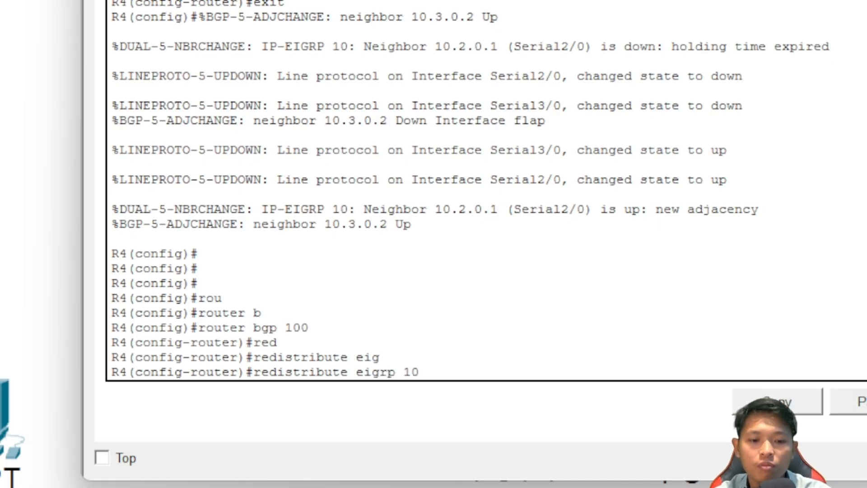
pyautogui.press('Return')
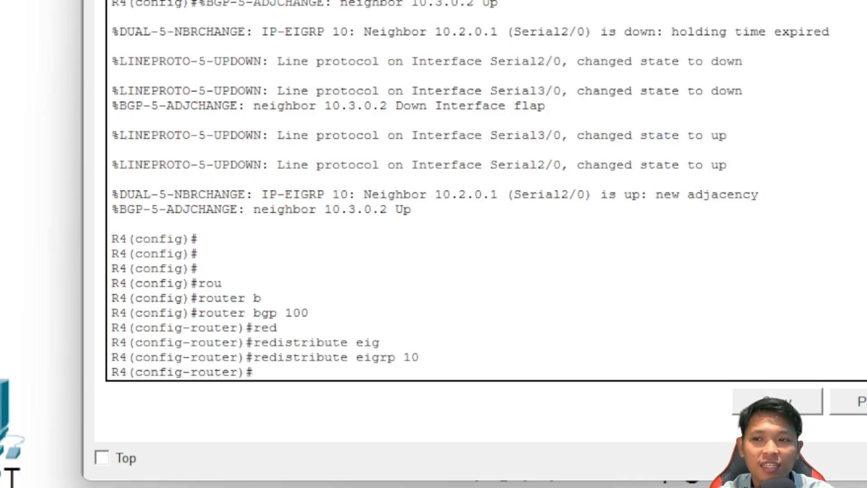
pyautogui.write('ex')
pyautogui.press('Return')
pyautogui.press('Return')
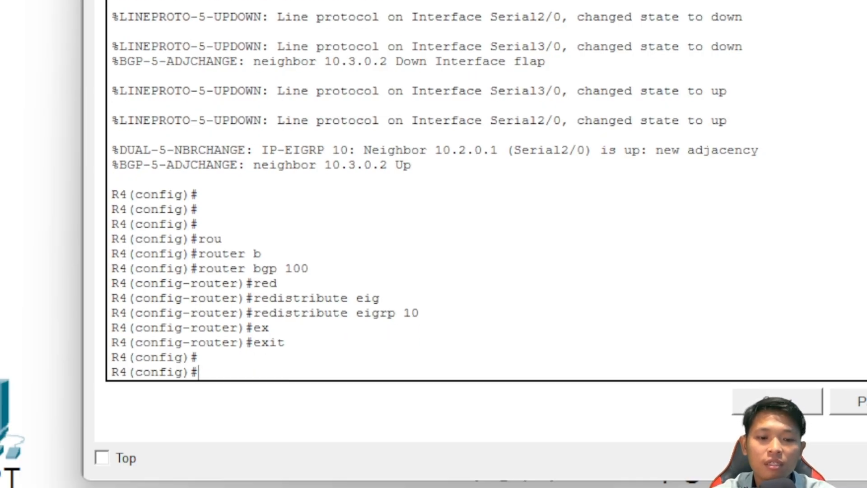
# Enter router configuration for EIGRP 10 on R4
pyautogui.write('rou')
pyautogui.press('Tab')
pyautogui.write('ei')
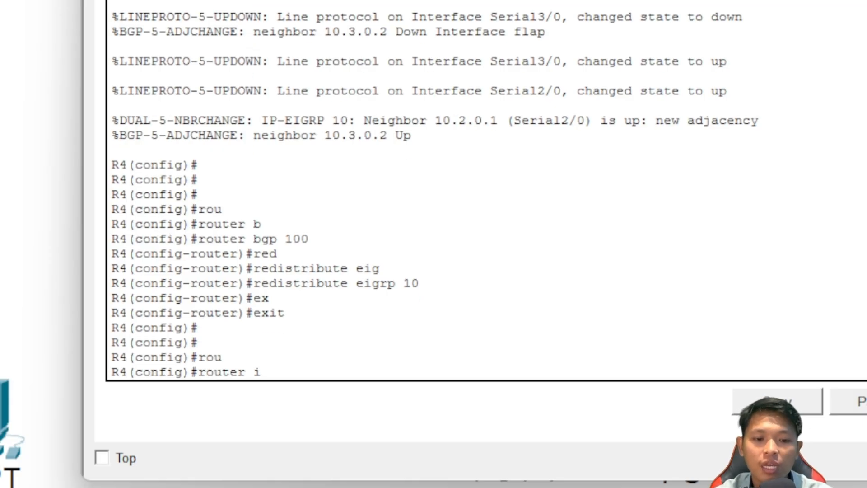
pyautogui.write('g')
pyautogui.press('Tab')
pyautogui.write('10')
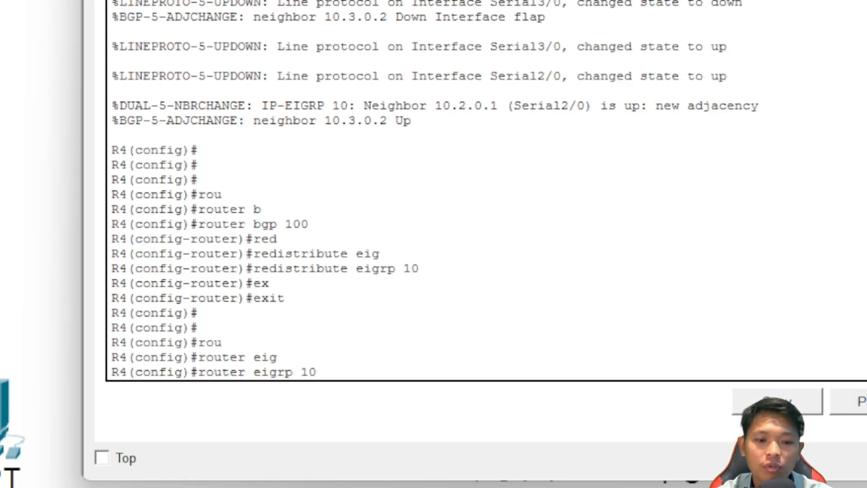
pyautogui.press('Return')
# Redistribute BGP 100 into R4's EIGRP with metric 1 1 1 1 1 and return to global configuration mode
pyautogui.write('redi')
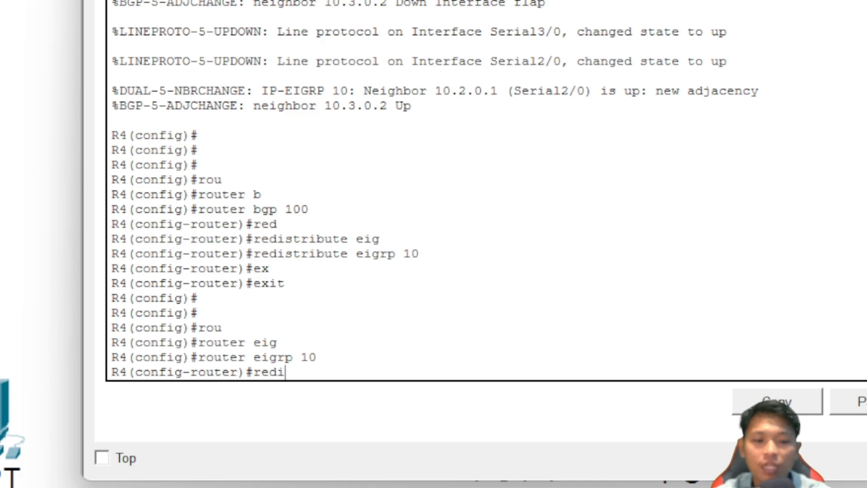
pyautogui.press('Tab')
pyautogui.write('bg')
pyautogui.press('Tab')
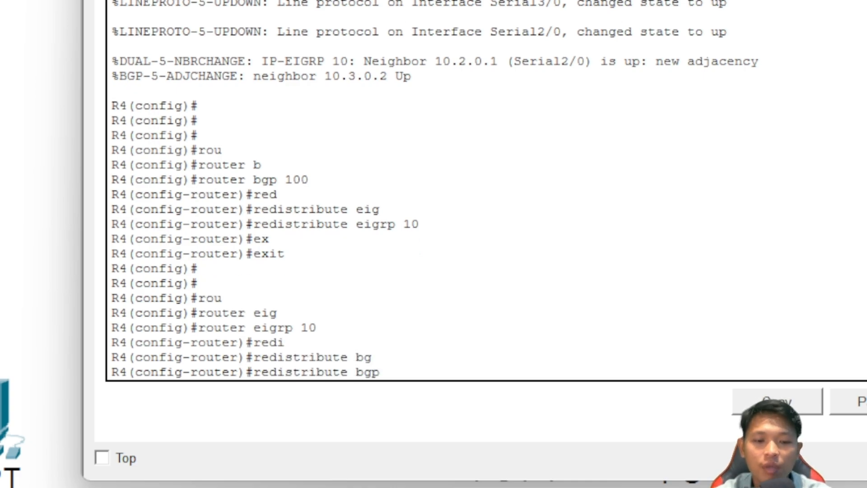
pyautogui.write('100 met')
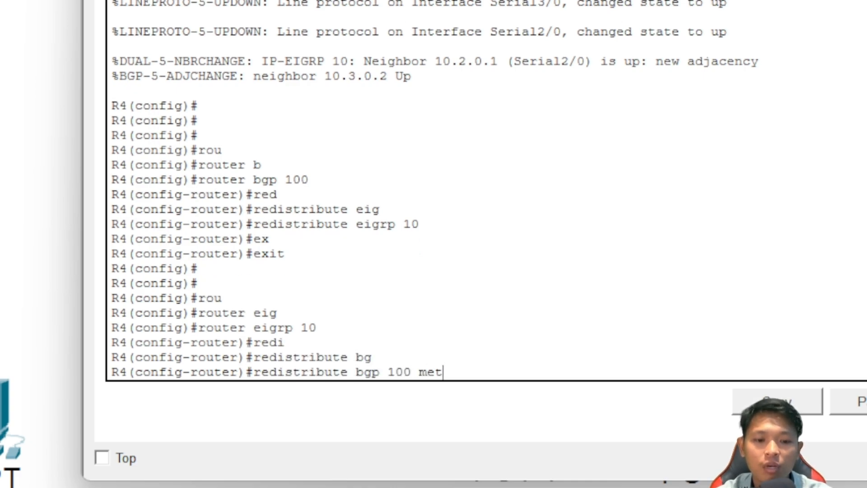
pyautogui.press('Tab')
pyautogui.write('1 1 1 1 1')
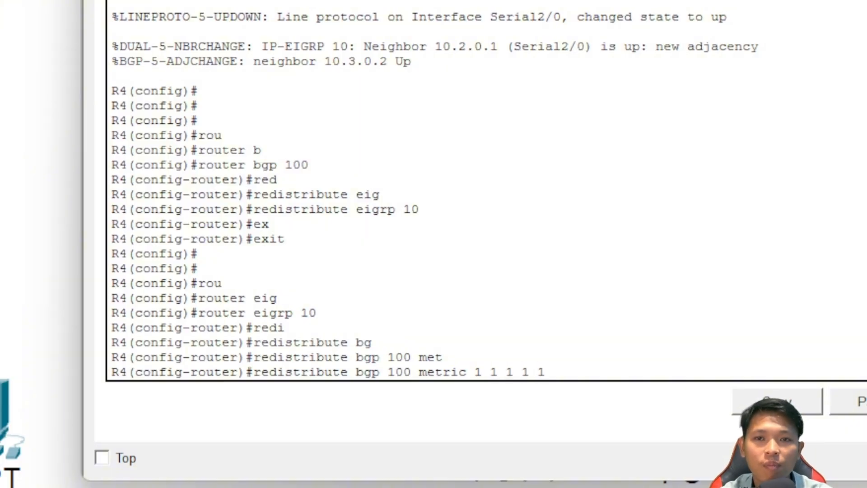
pyautogui.press('Return')
pyautogui.write('ex')
pyautogui.press('Return')
pyautogui.press('Return')
pyautogui.press('Return')
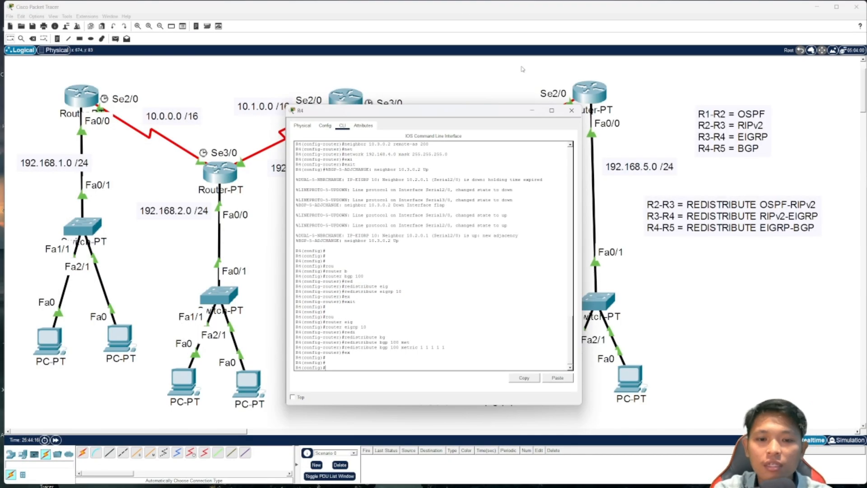
# Close R4's window and retest from R1's second PC to R5's network with a simple PDU
pyautogui.click(571, 111)
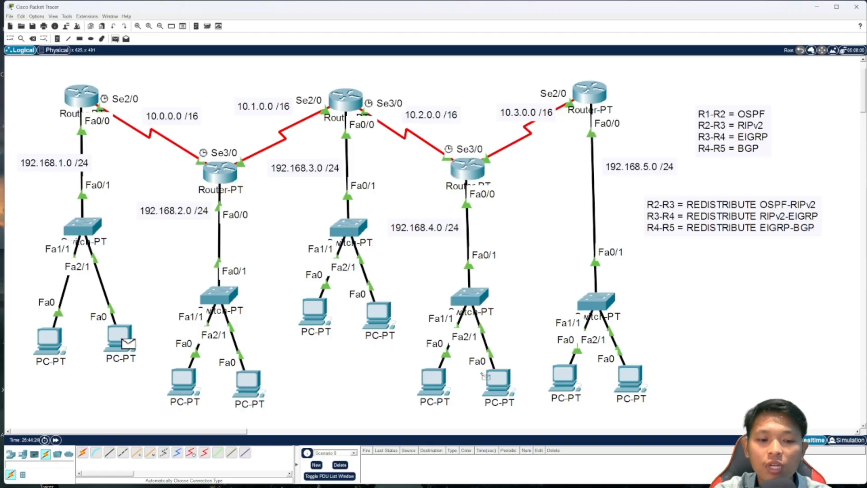
pyautogui.click(126, 341)
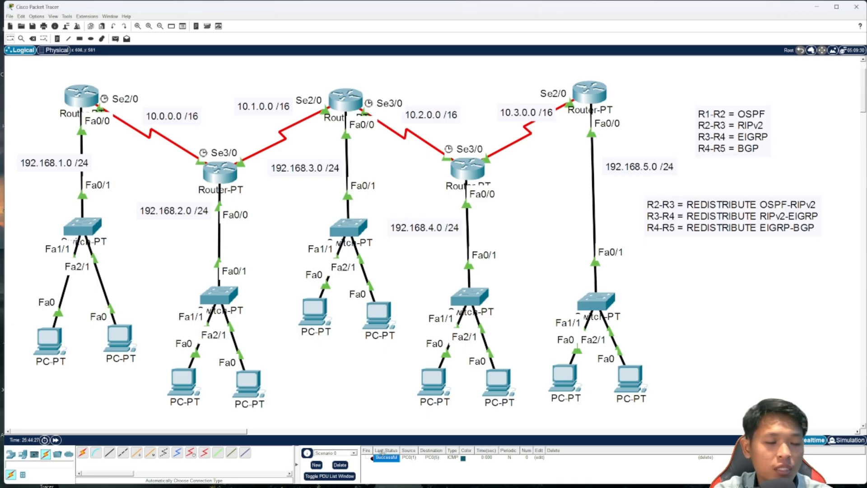